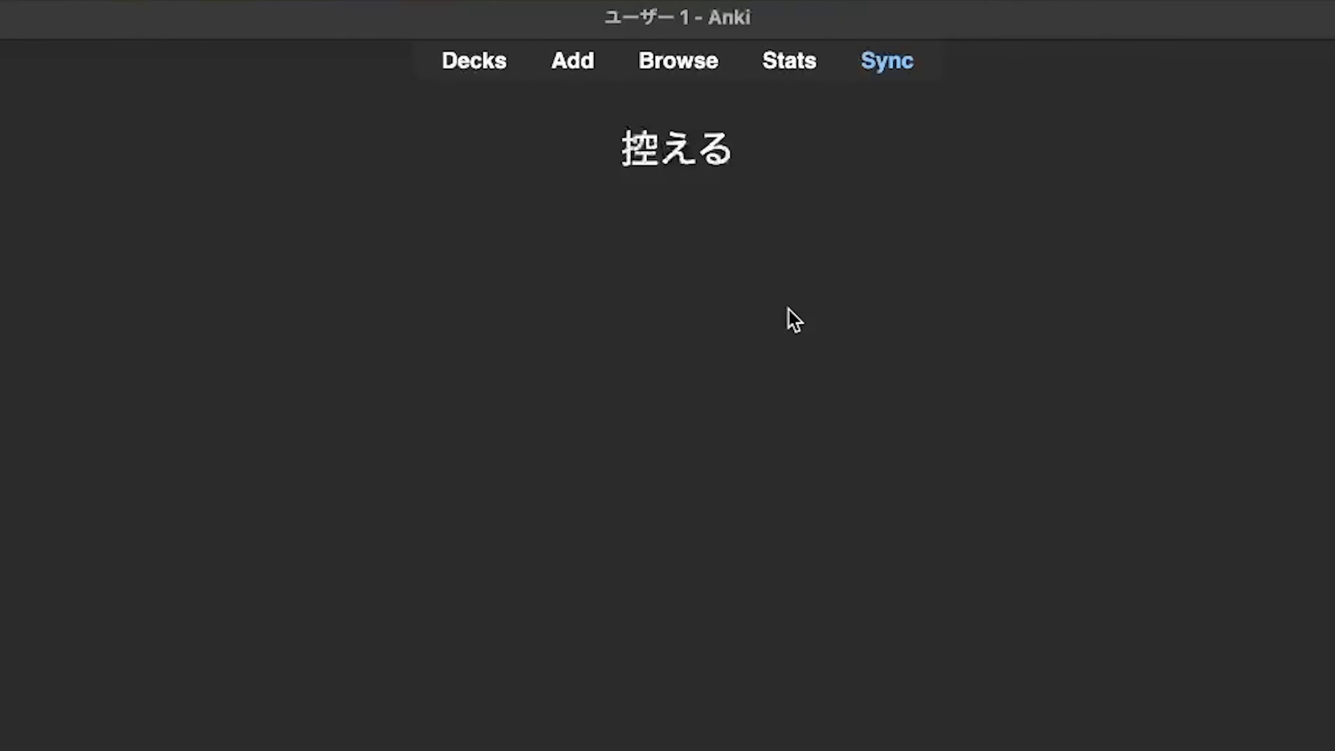
Step: Download the macOS 12+ build of Anki 25.09 from the Anki website and install it into the Applications folder
key("space")
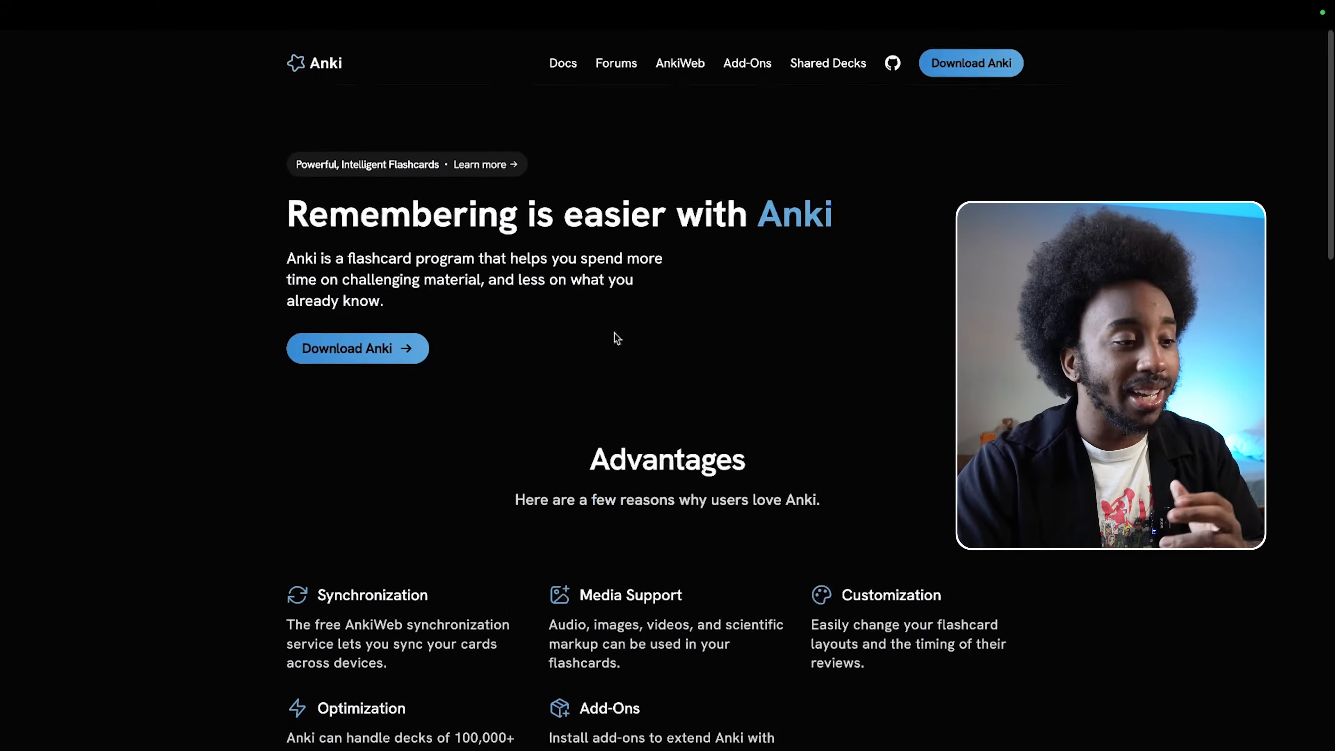
scroll(473, 342, "down", 1)
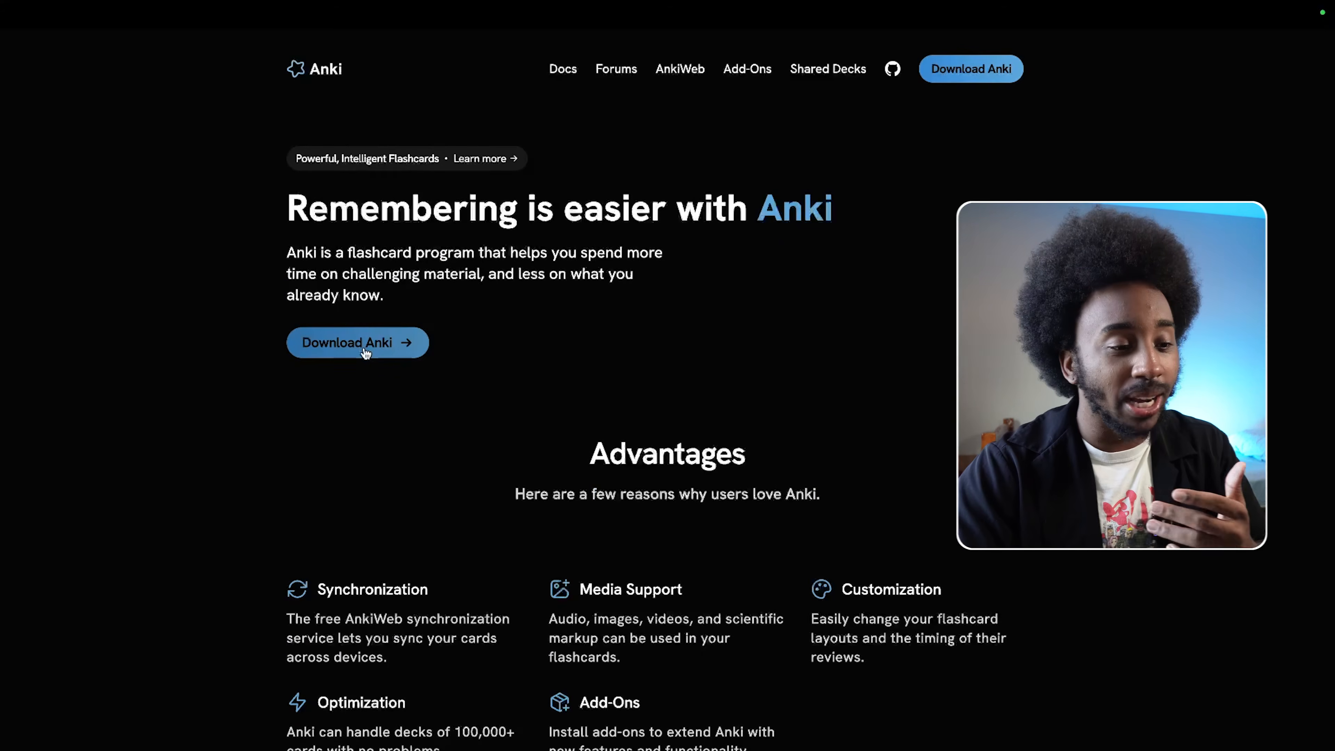
left_click(367, 345)
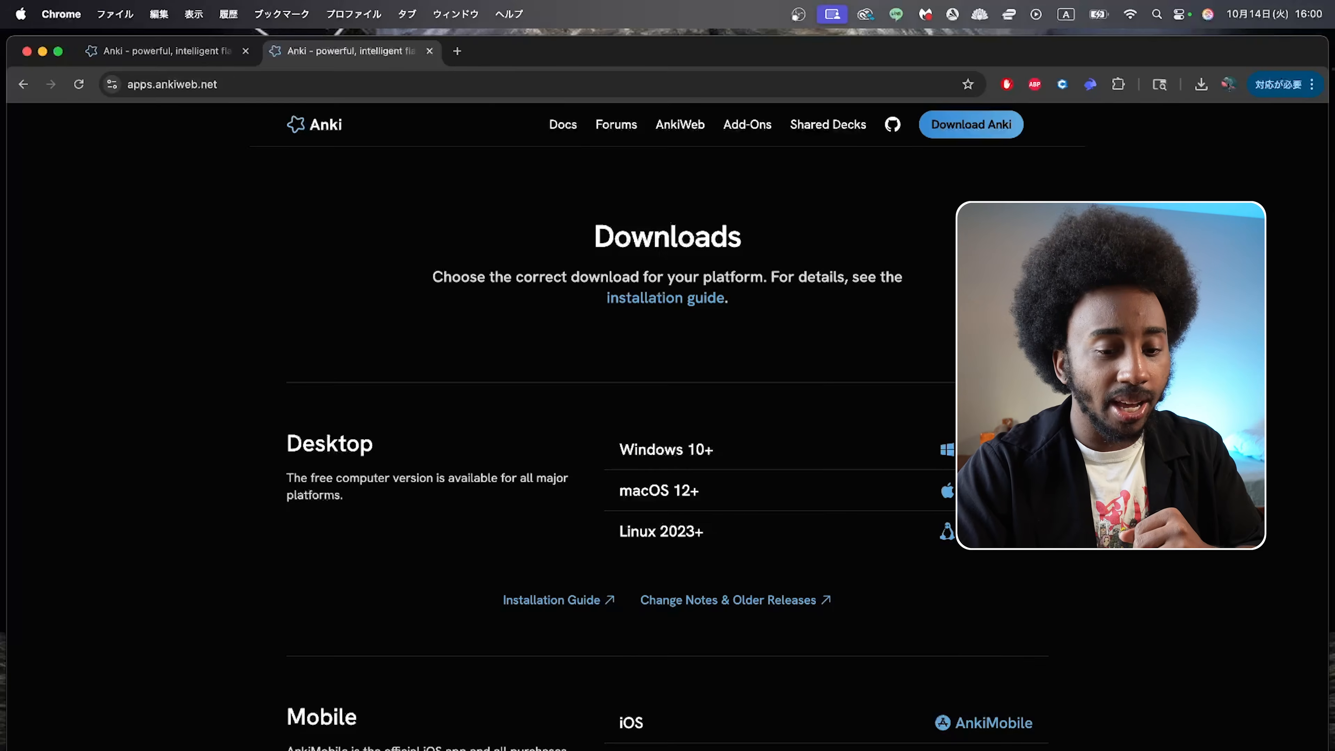
left_click(1244, 749)
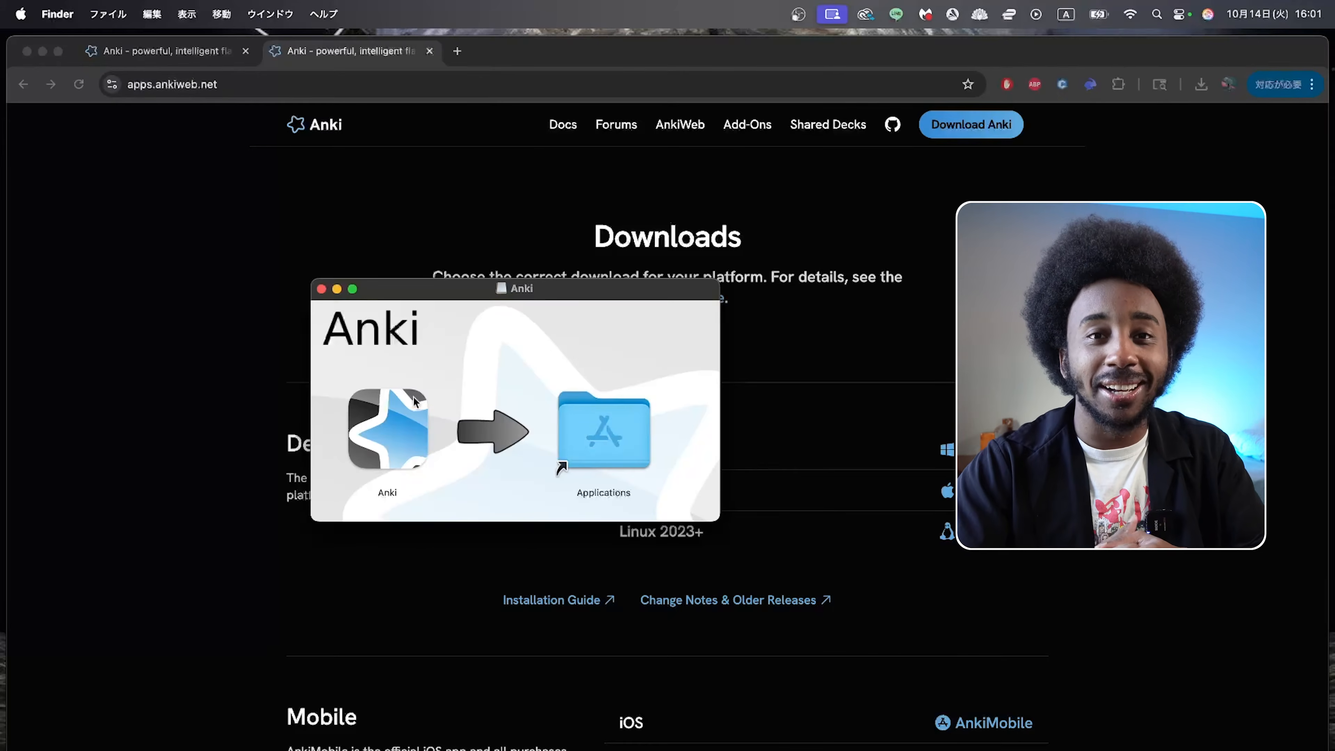
left_click_drag(414, 401, 624, 416)
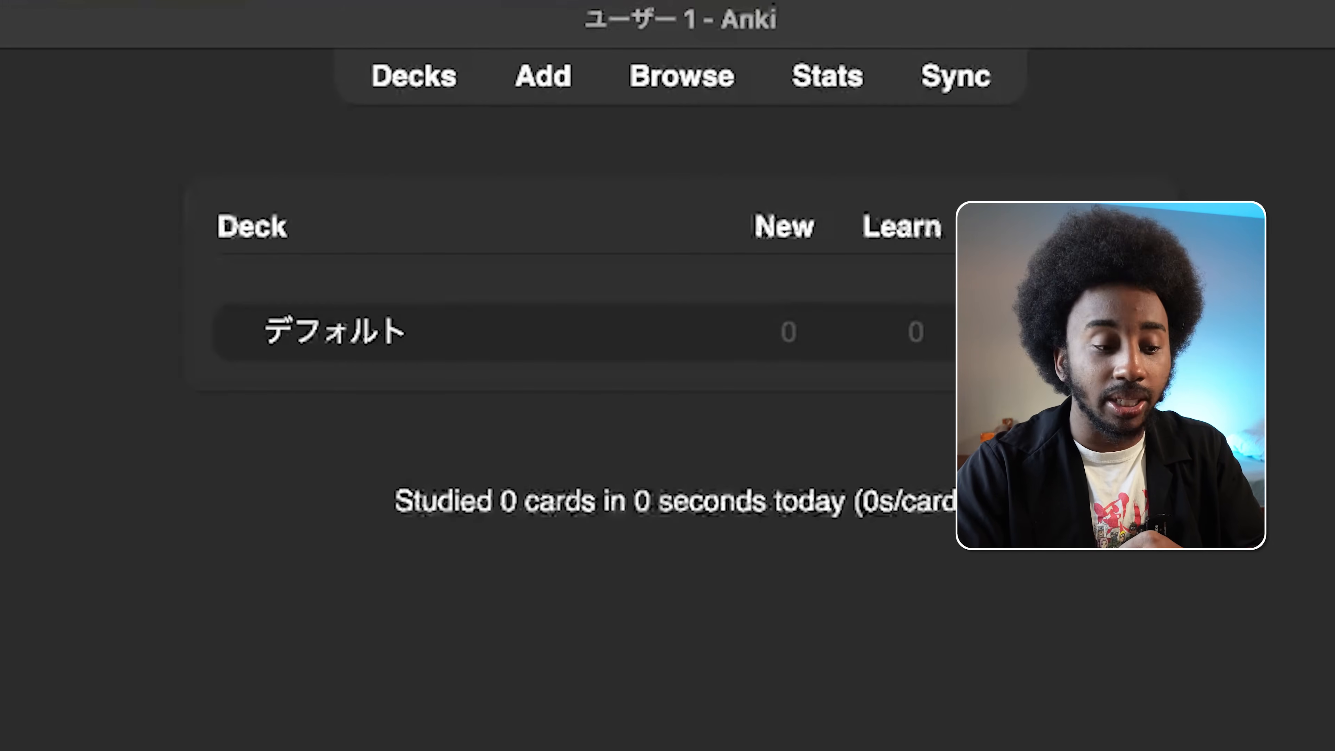
Step: Switch to AnkiWeb's shared decks in the browser, list the Japanese decks and refine the search to "japanese n1"
key("super+Tab")
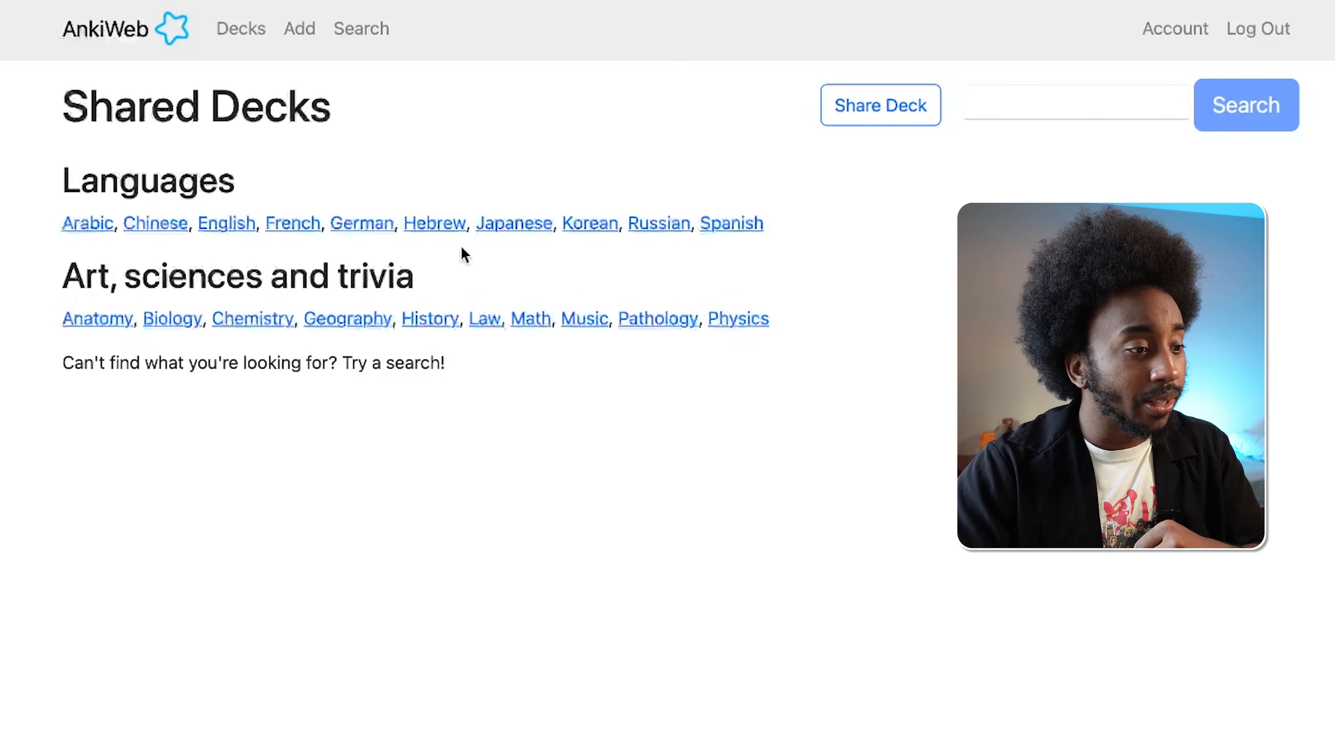
left_click(499, 232)
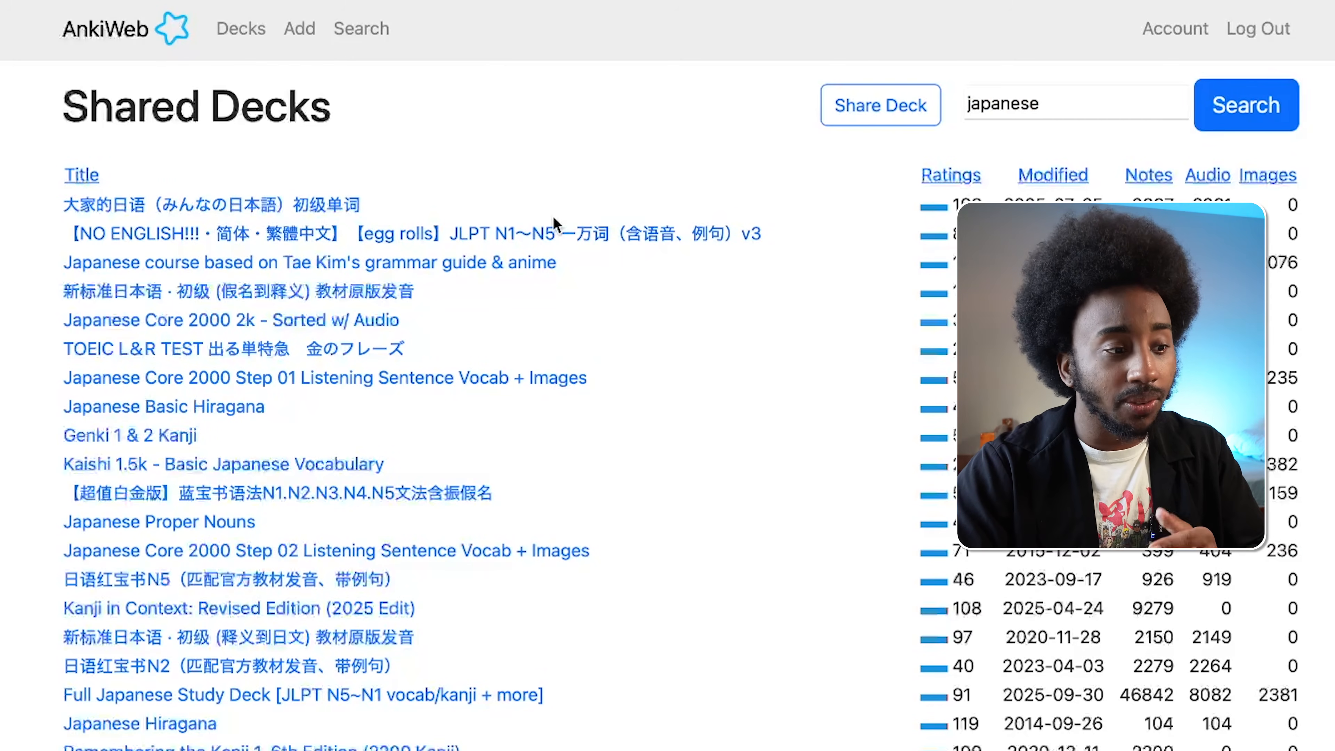
left_click(1096, 104)
type("n1")
key("Return")
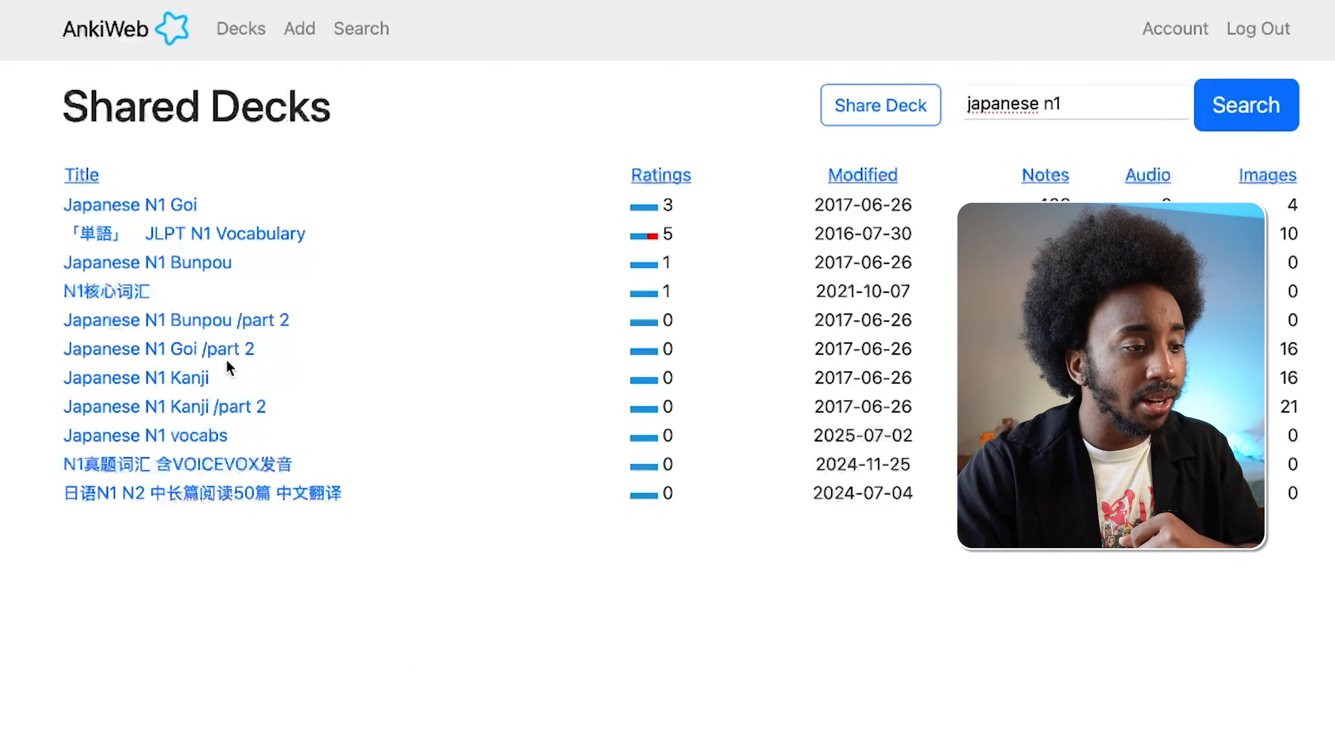
Step: Download the shared deck Japanese N1 Goi and import Japanese_N1_Goi.apkg into Anki without learning progress or deck presets
left_click(150, 205)
scroll(446, 476, "down", 5)
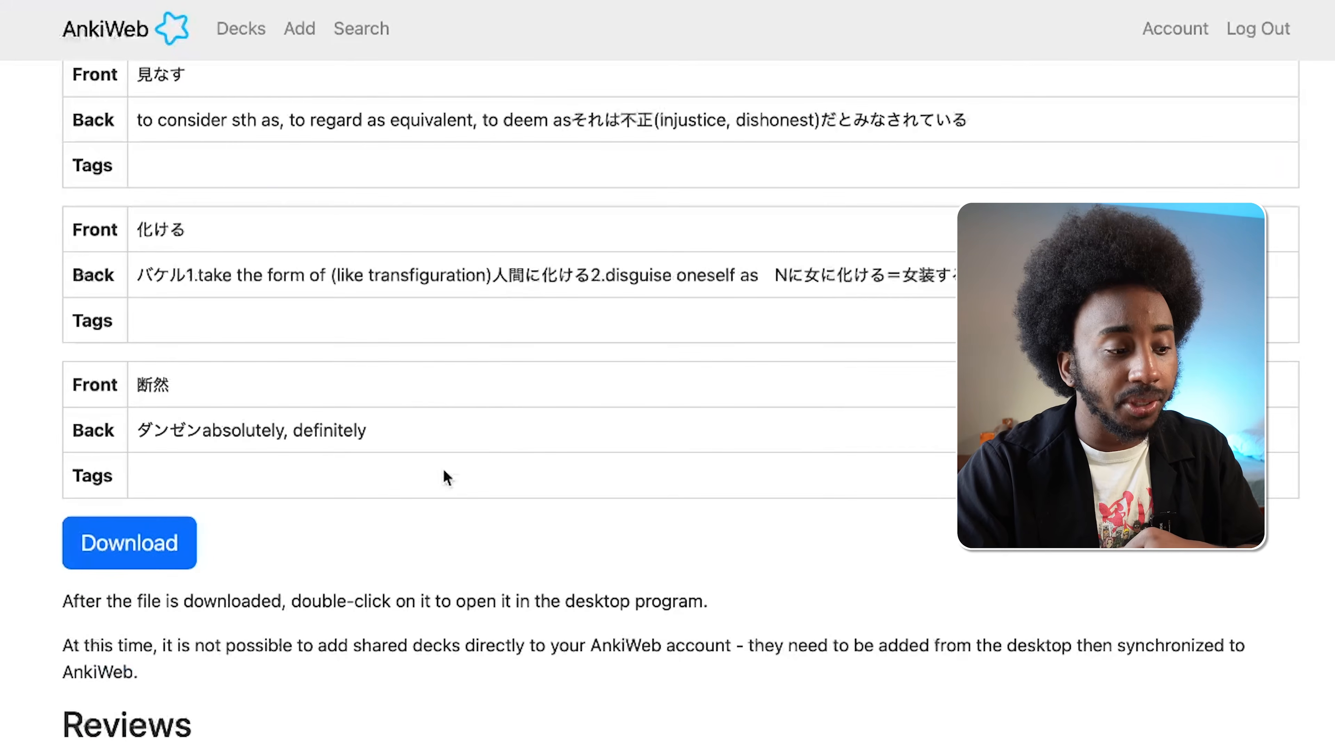
scroll(447, 476, "down", 3)
scroll(446, 477, "up", 6)
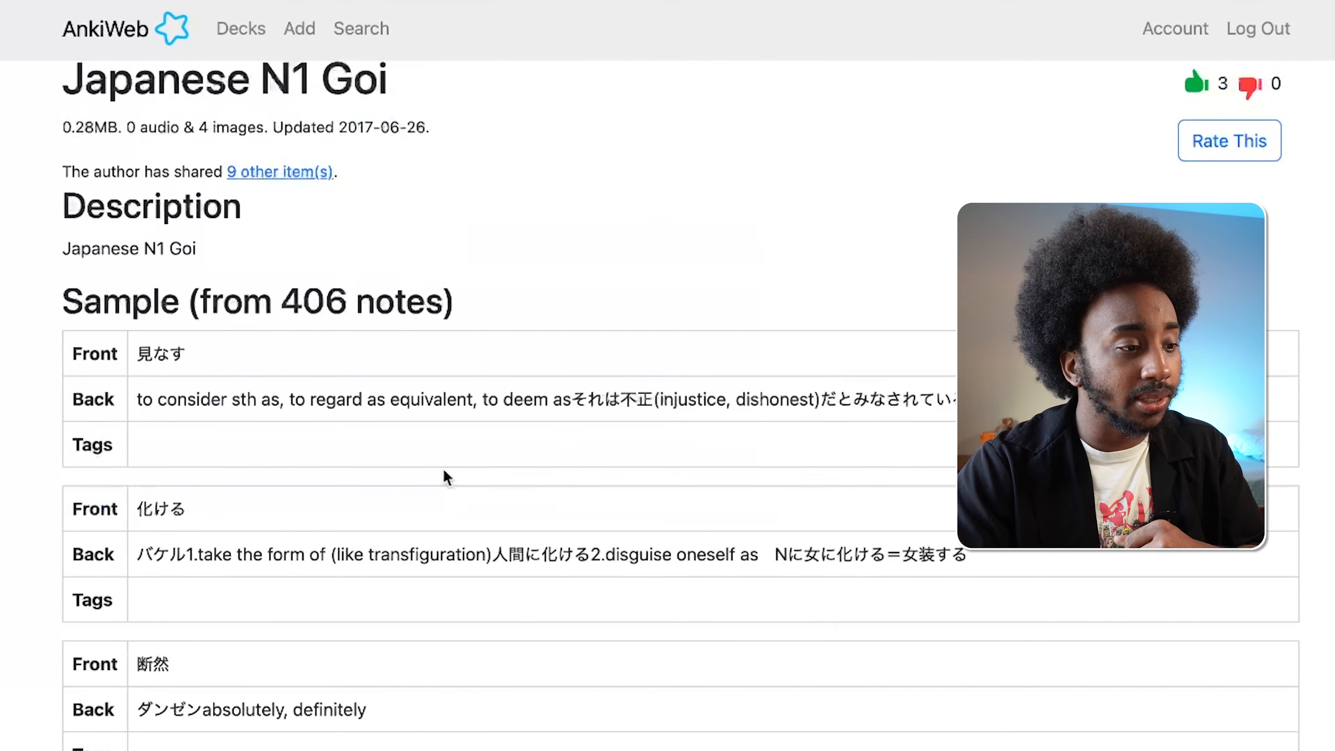
scroll(447, 478, "down", 2)
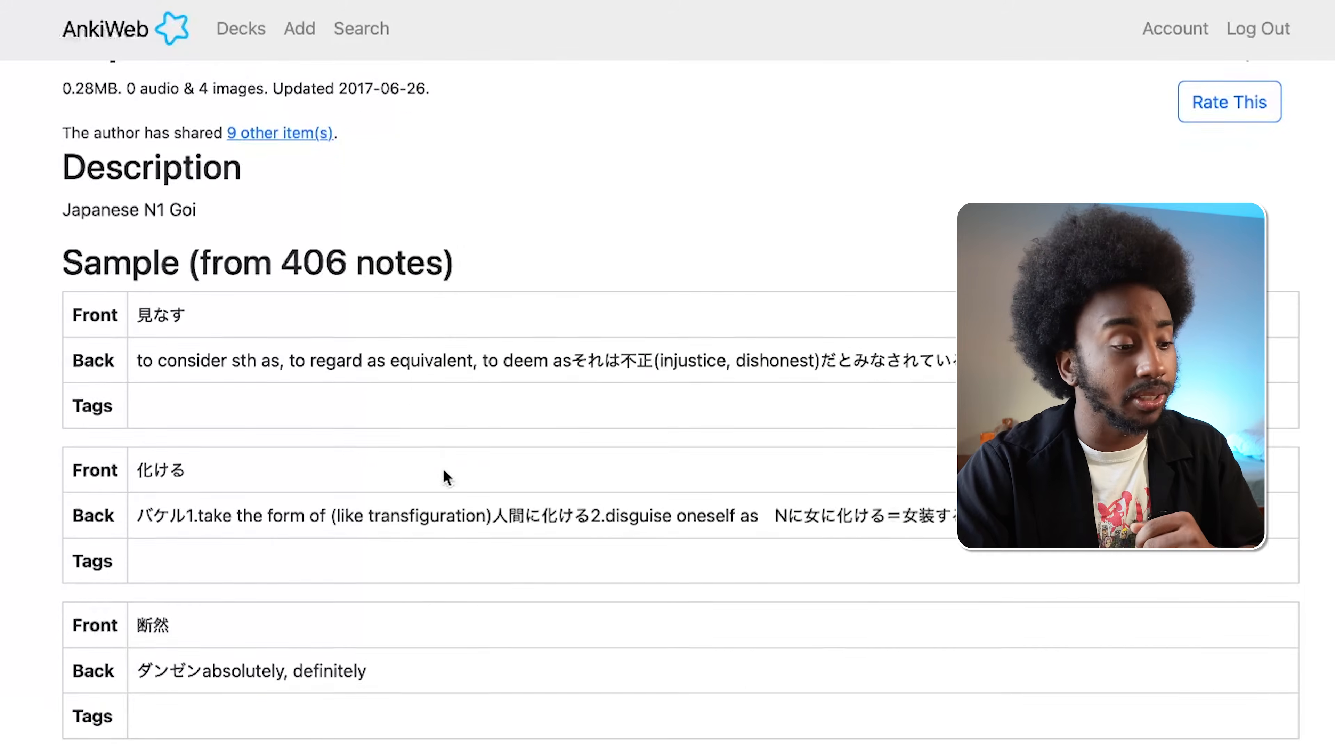
scroll(324, 721, "up", 3)
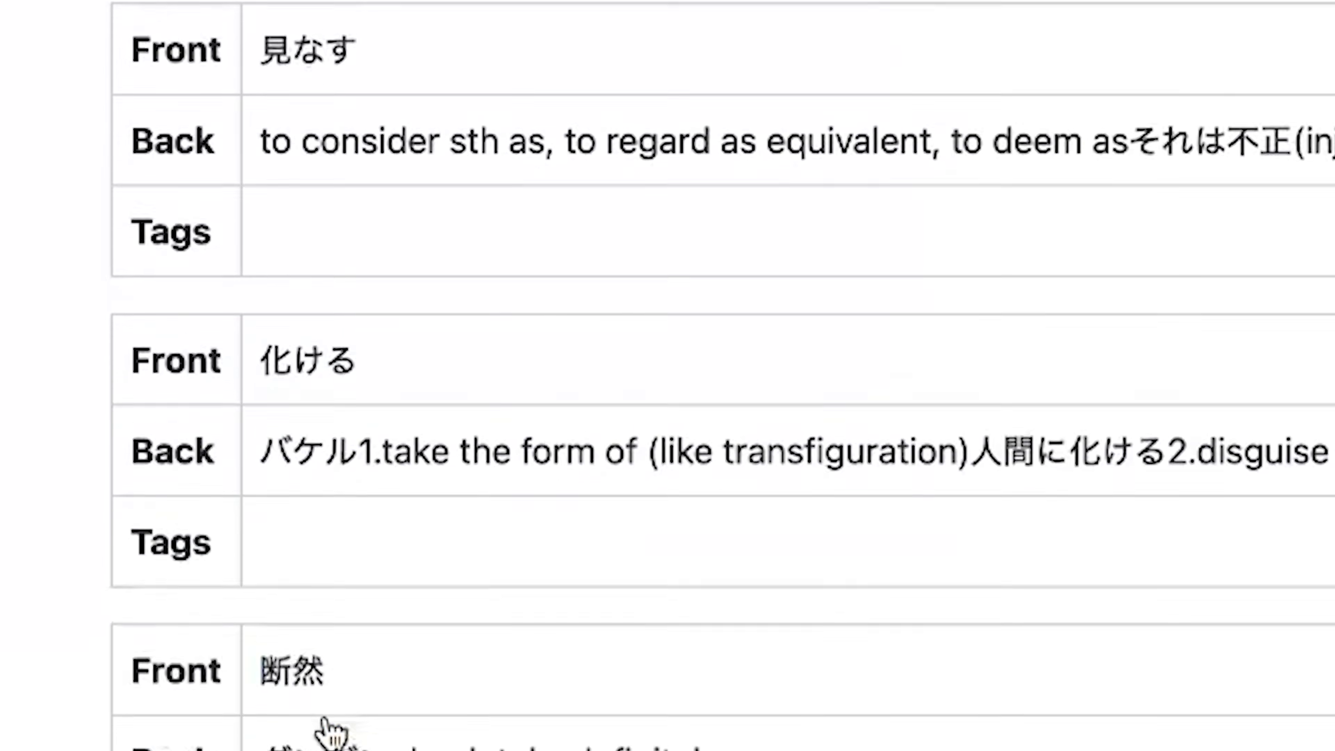
left_click(328, 359)
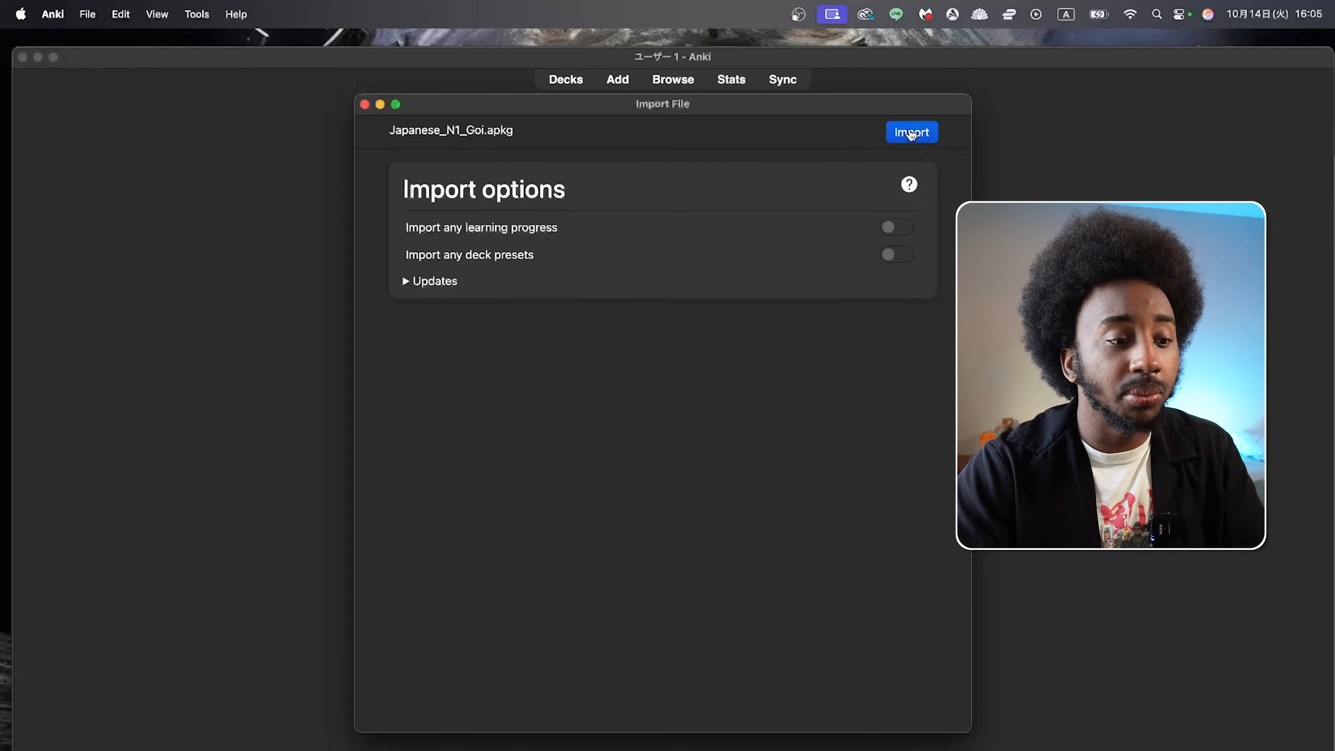
left_click(912, 135)
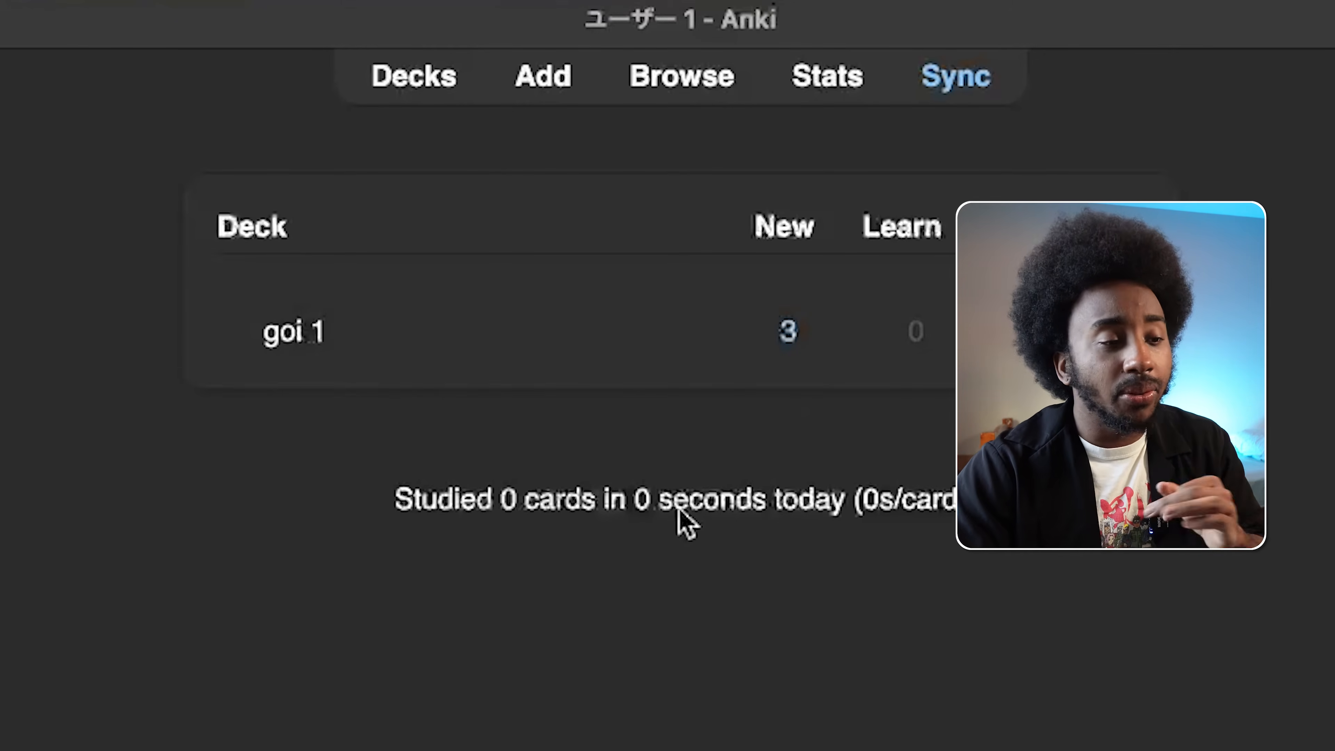
Step: Study the goi 1 deck, revealing each card's answer and rating it until the session's cards are done
left_click(307, 335)
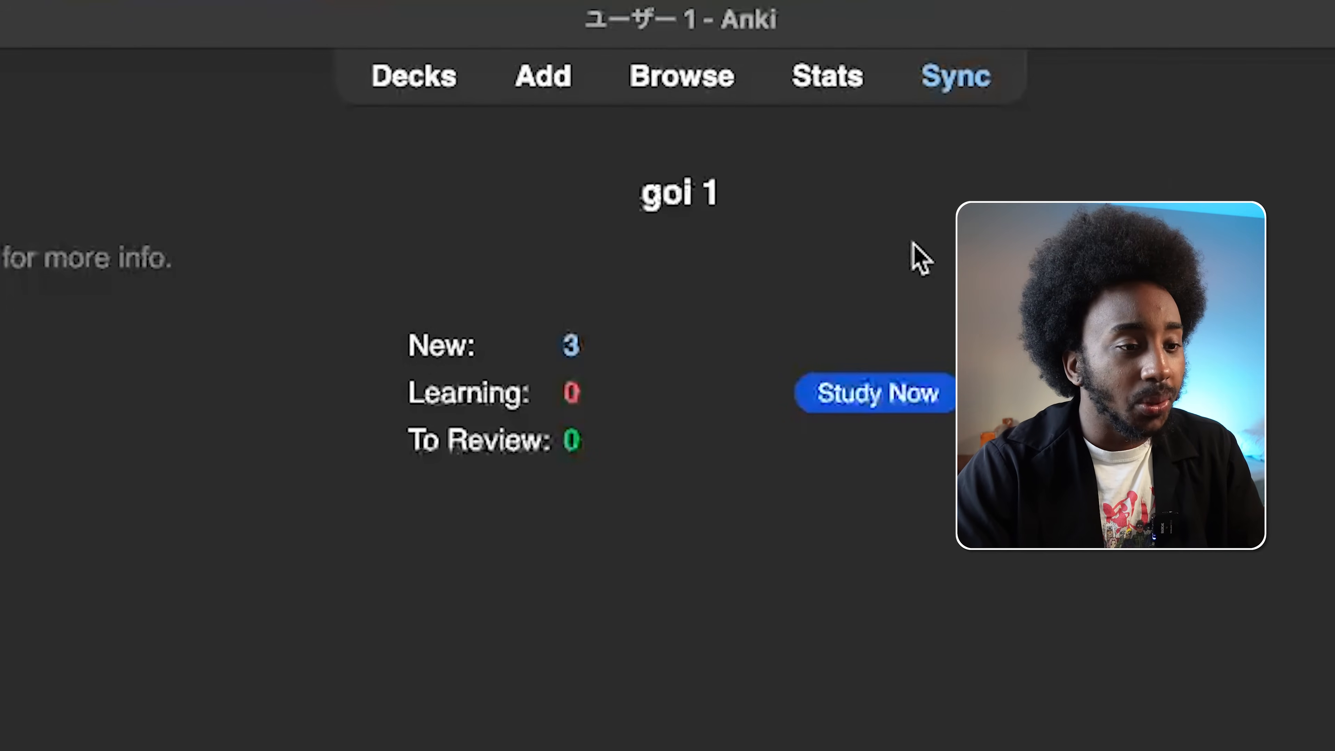
left_click(894, 402)
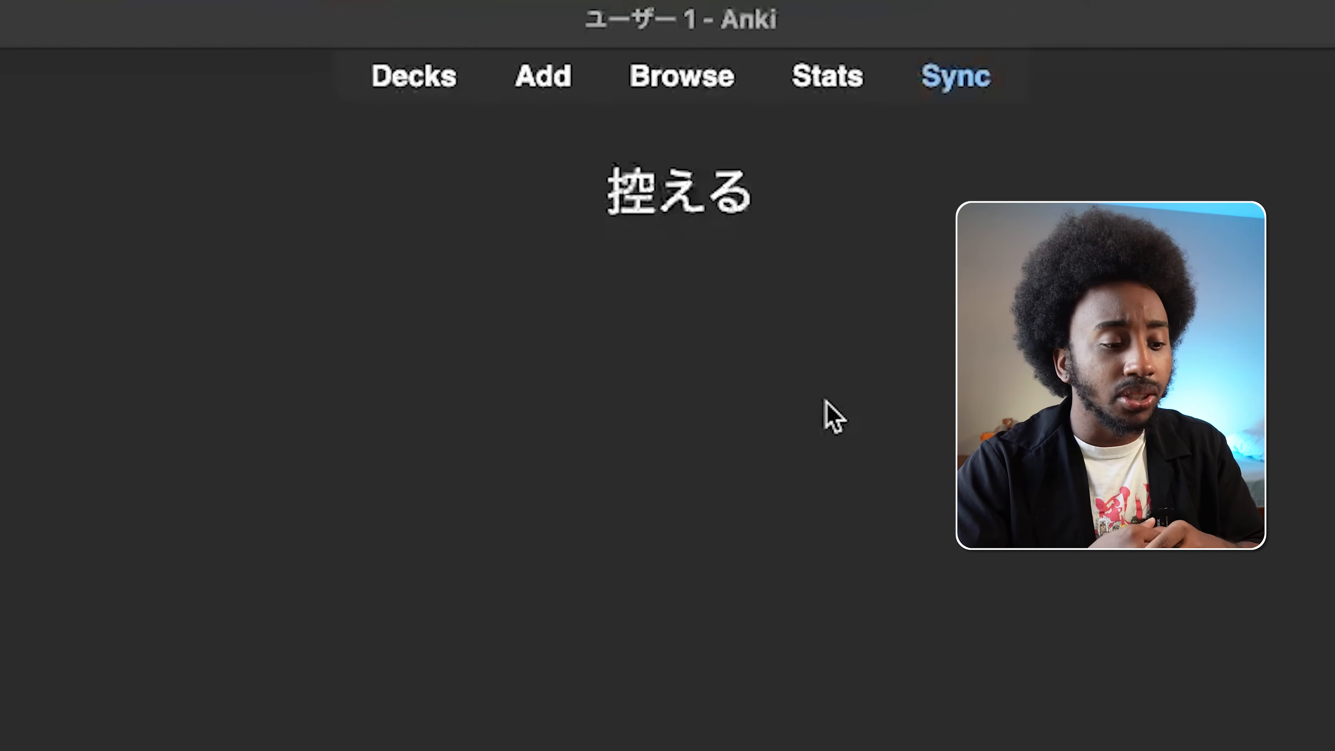
key("space")
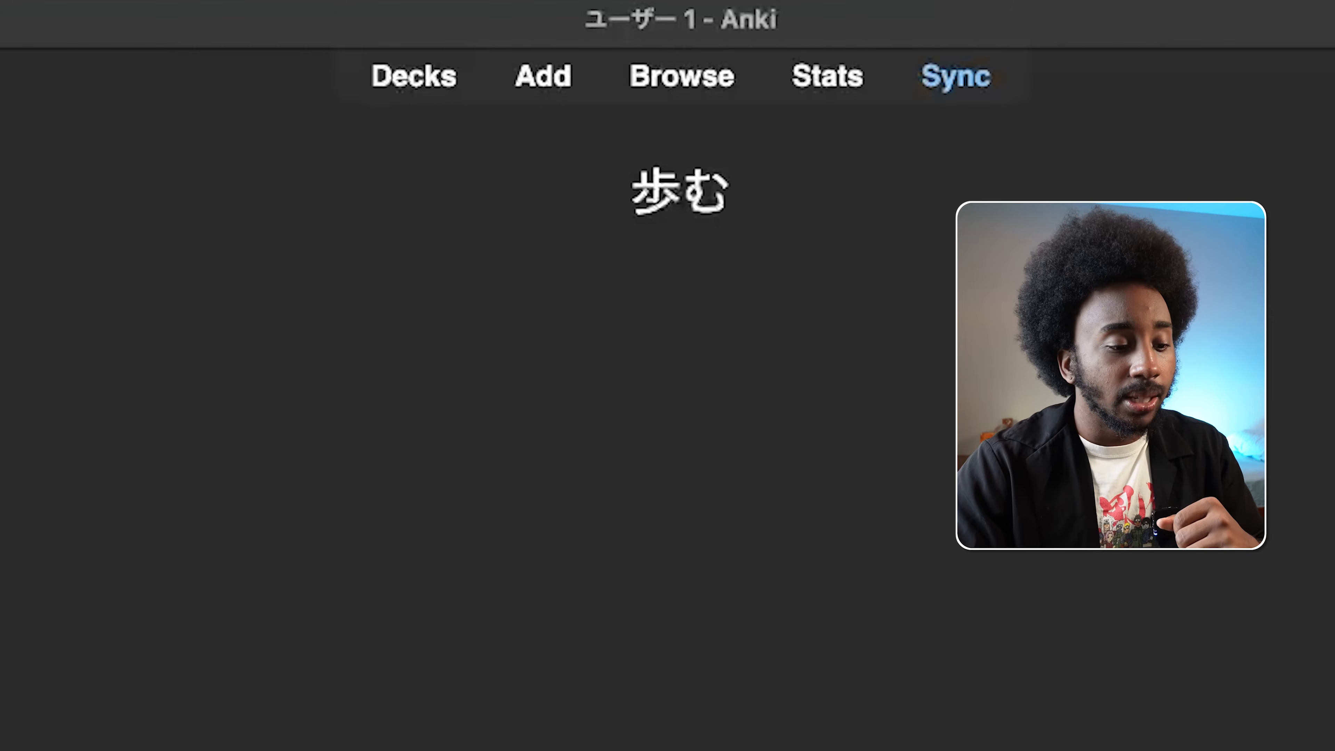
key("space")
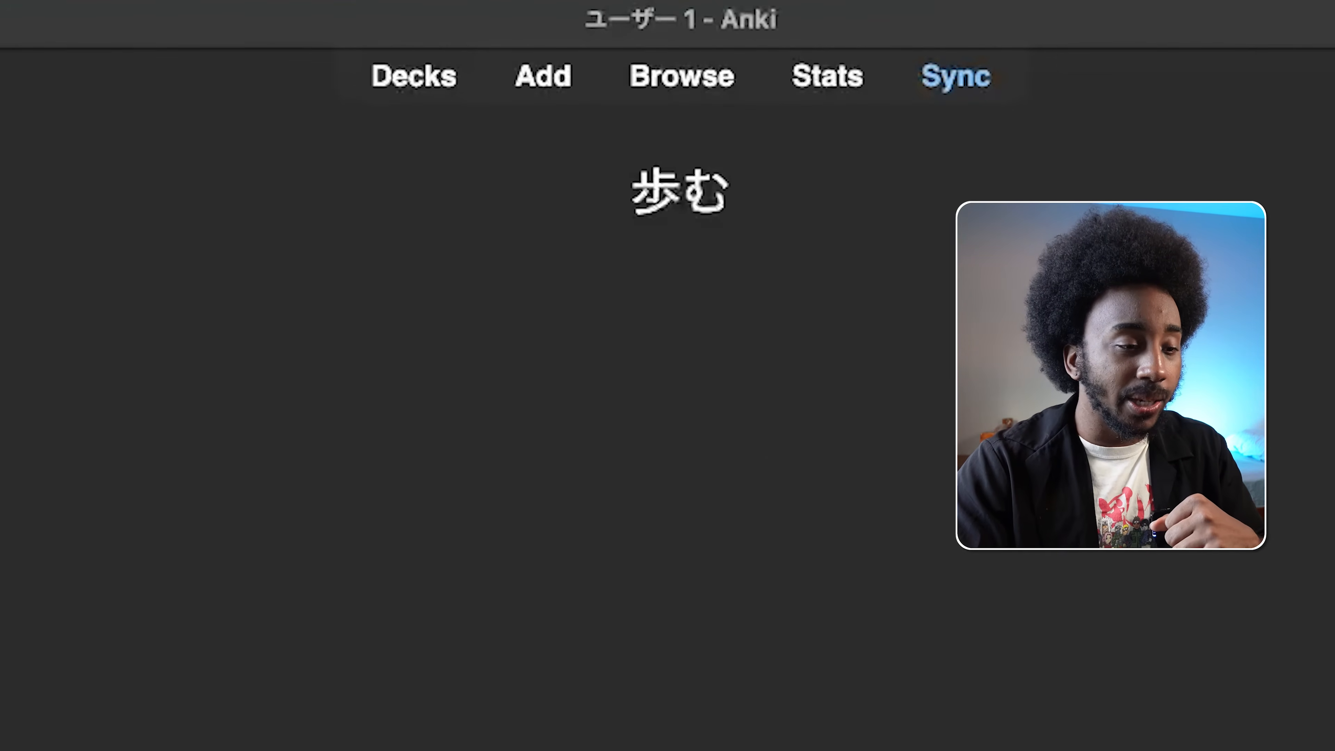
key("space")
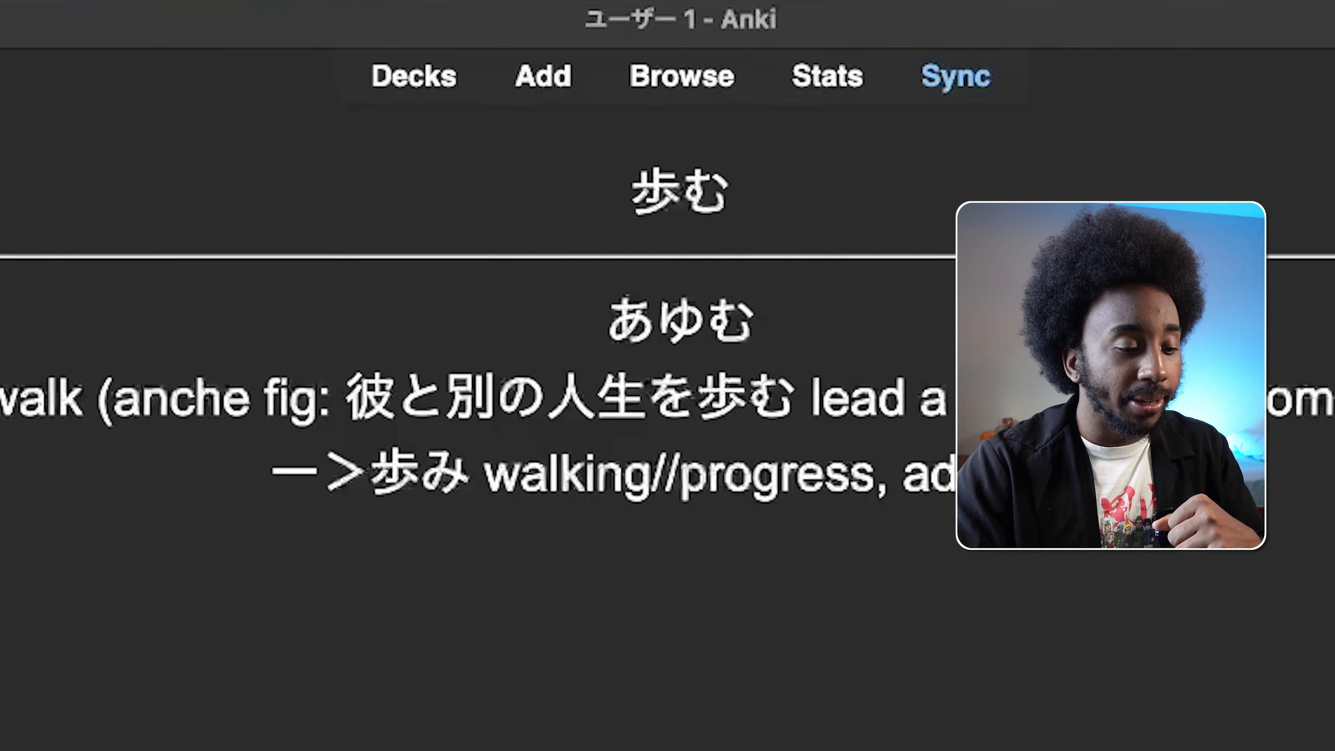
key("space")
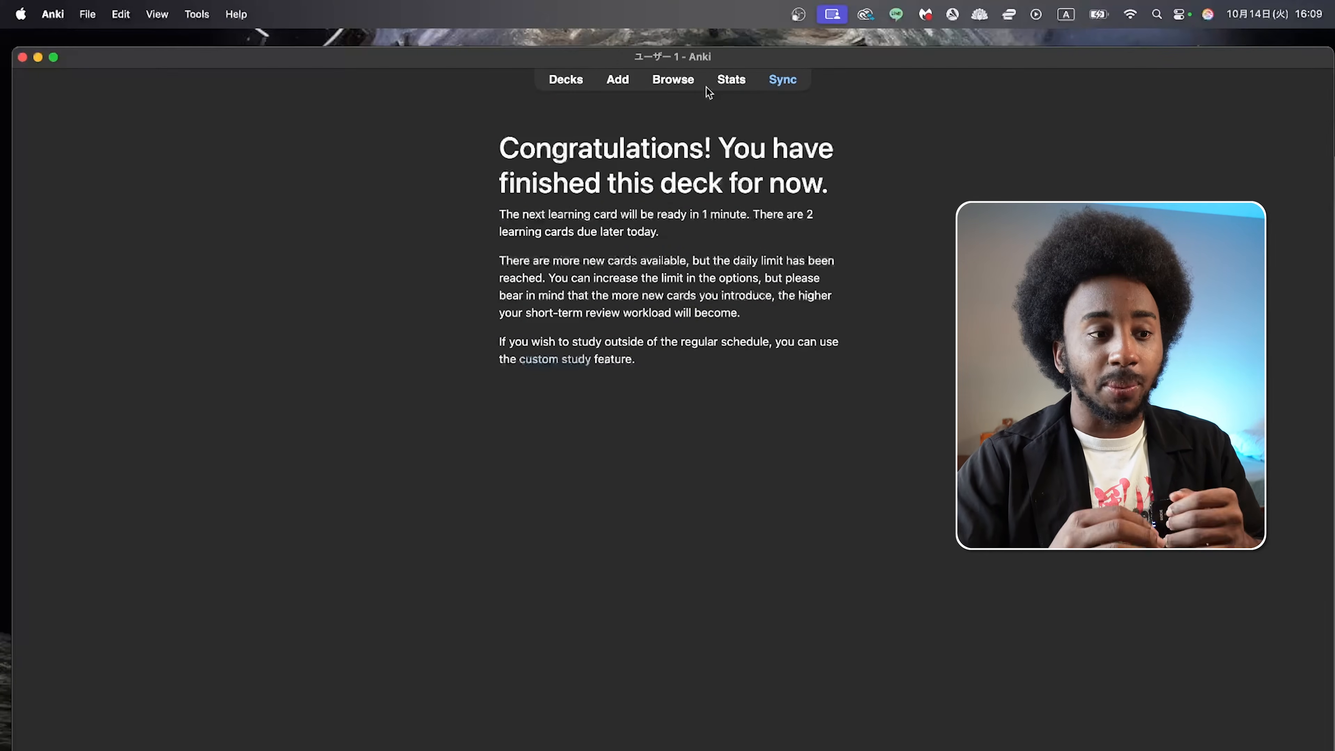
Step: Open the statistics for the current deck and examine the Future Due graph and today's entry in the Calendar
left_click(730, 80)
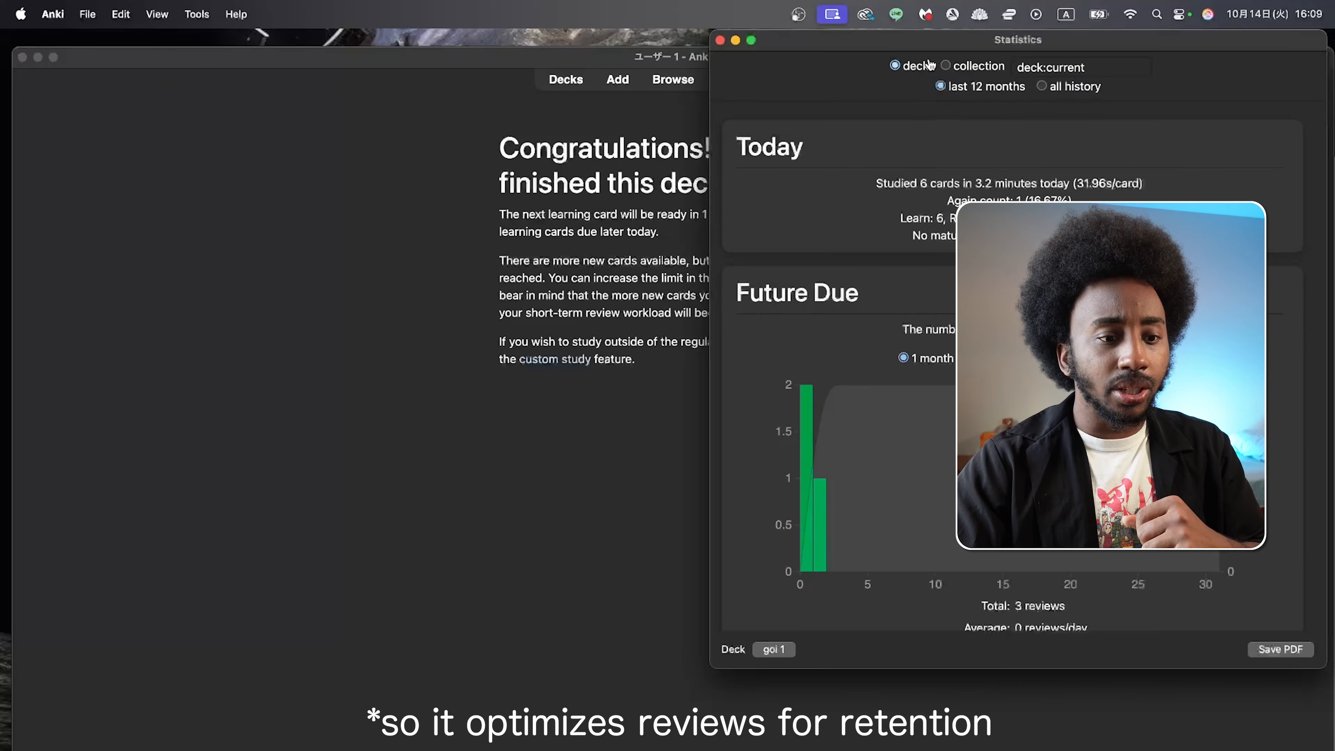
scroll(736, 210, "down", 5)
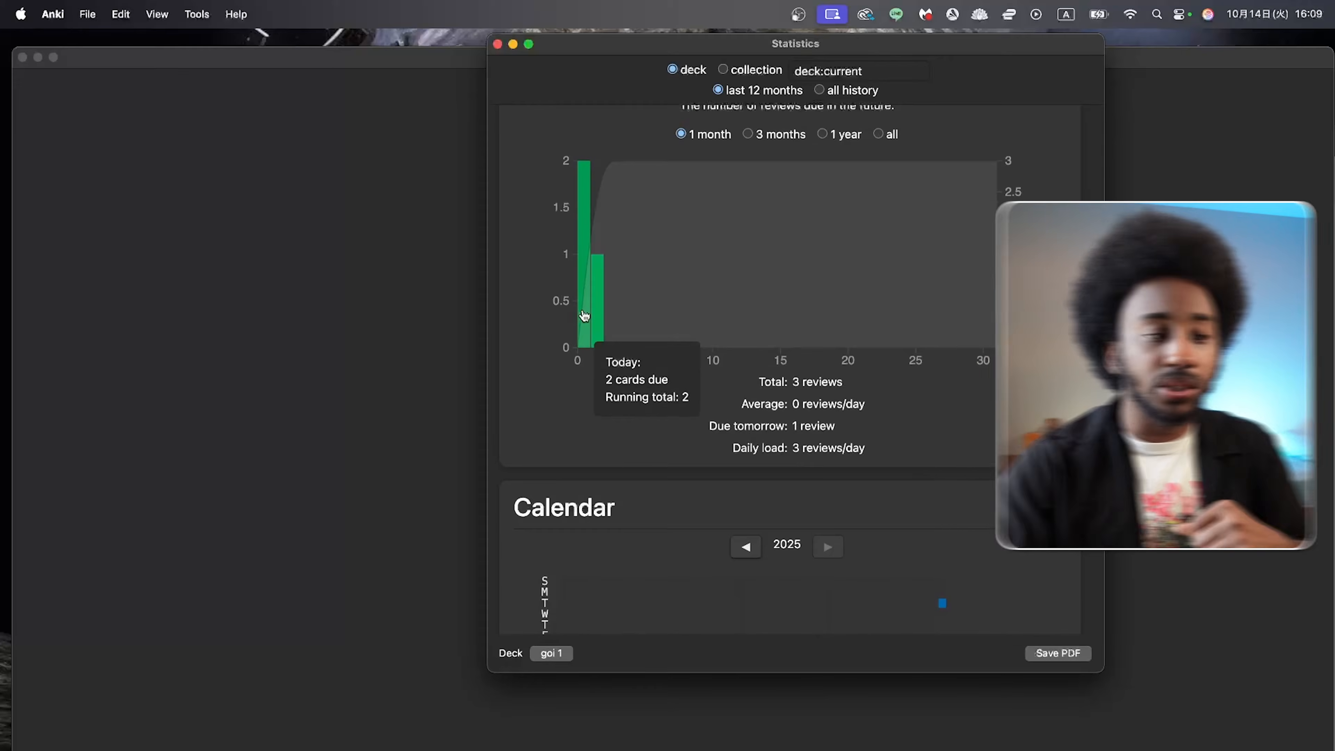
scroll(895, 394, "down", 2)
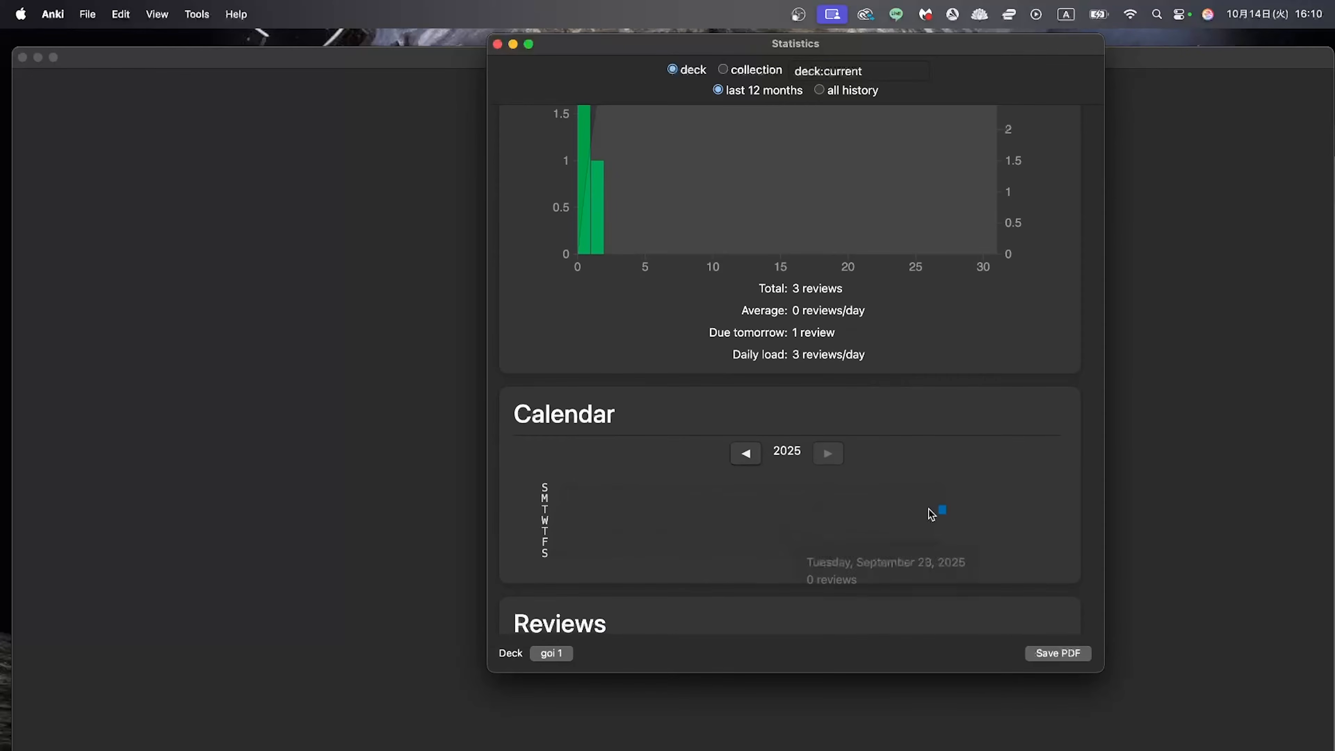
scroll(941, 554, "down", 1)
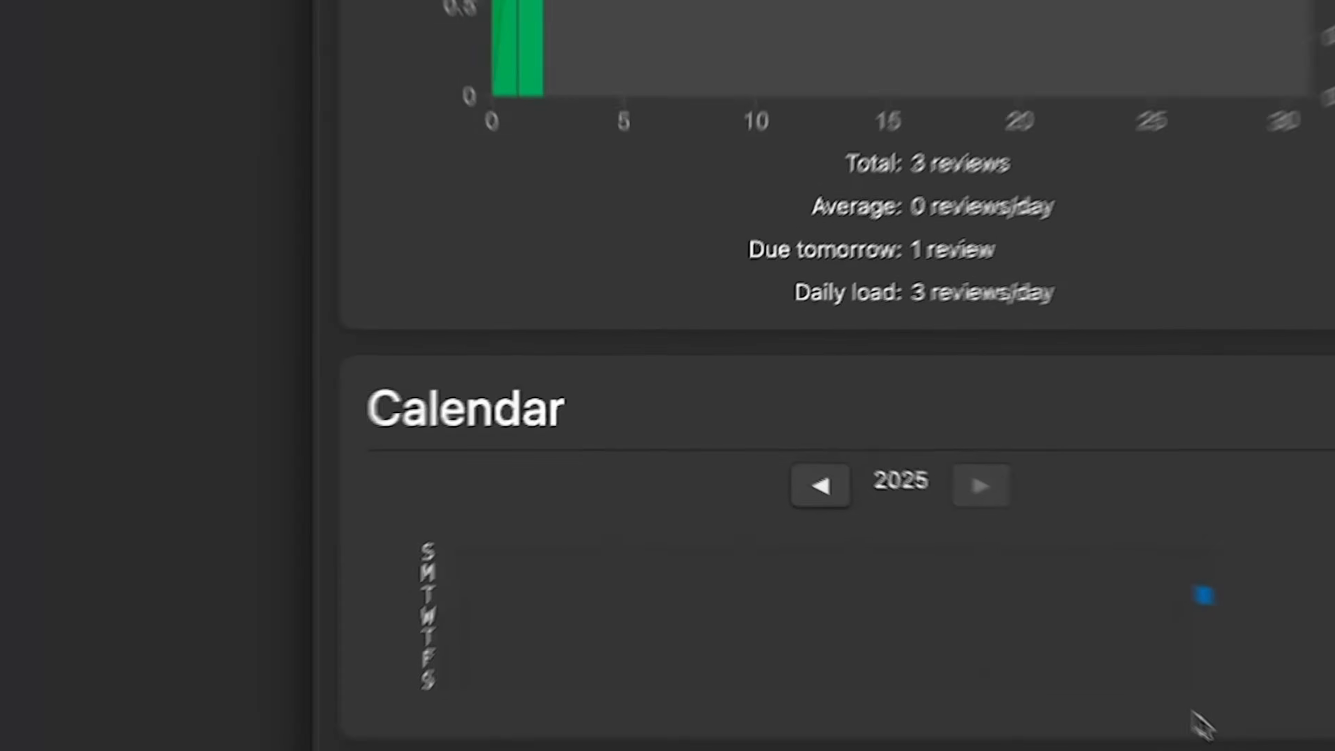
scroll(1217, 734, "down", 1)
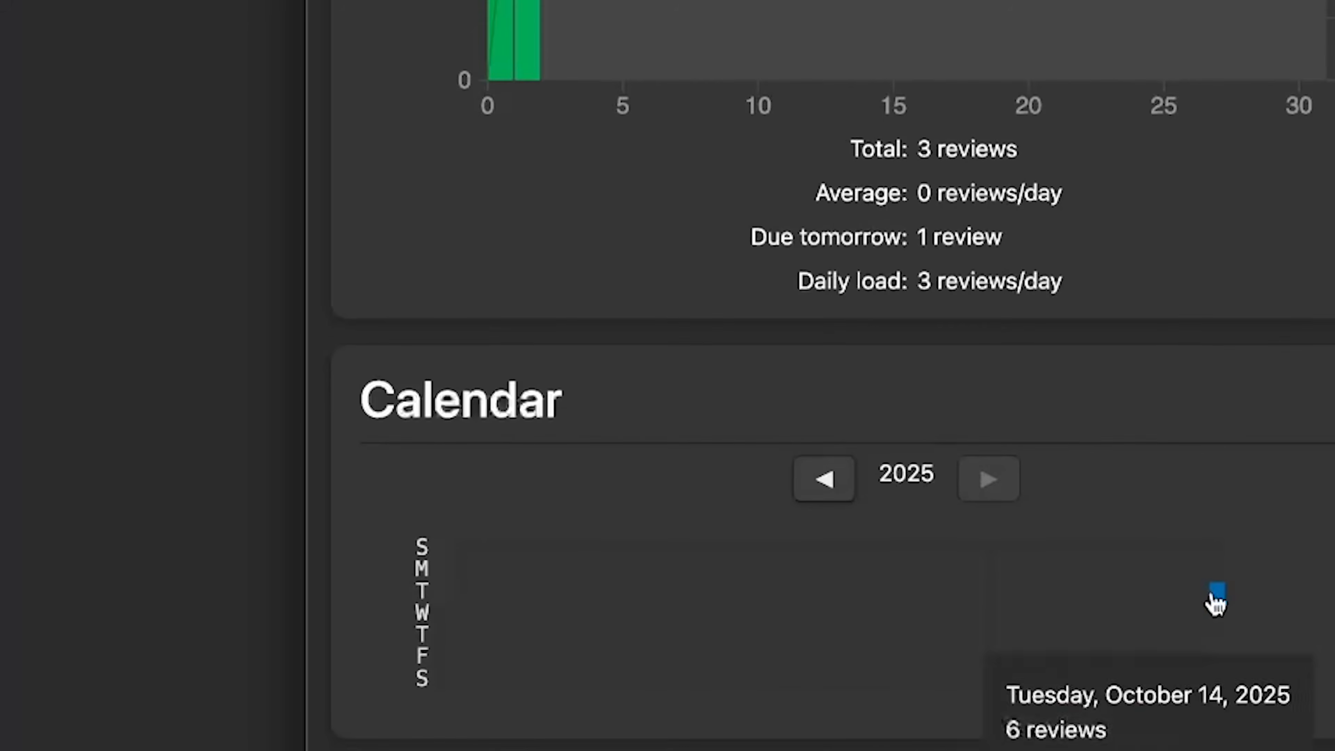
mouse_move(1213, 601)
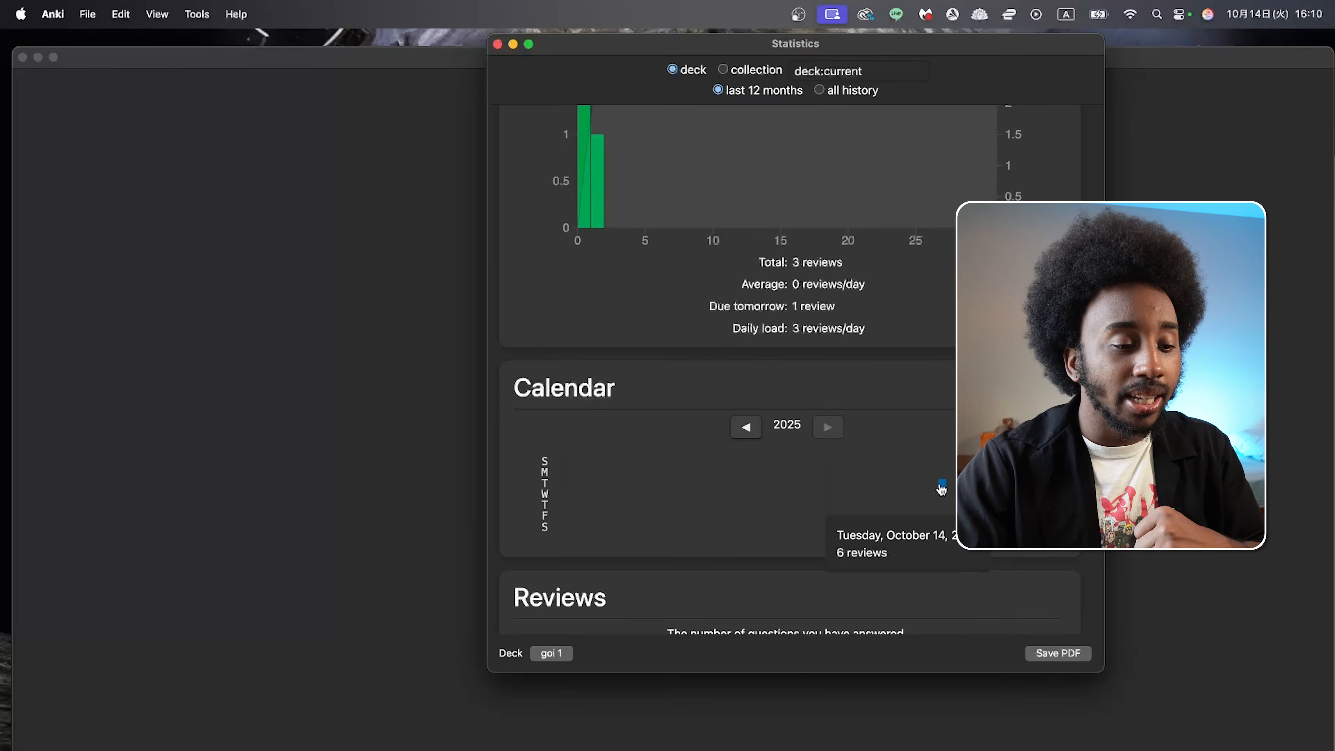
Step: Examine the deck's Reviews, Card Counts, Review Intervals and Hourly Breakdown statistics
scroll(942, 490, "down", 5)
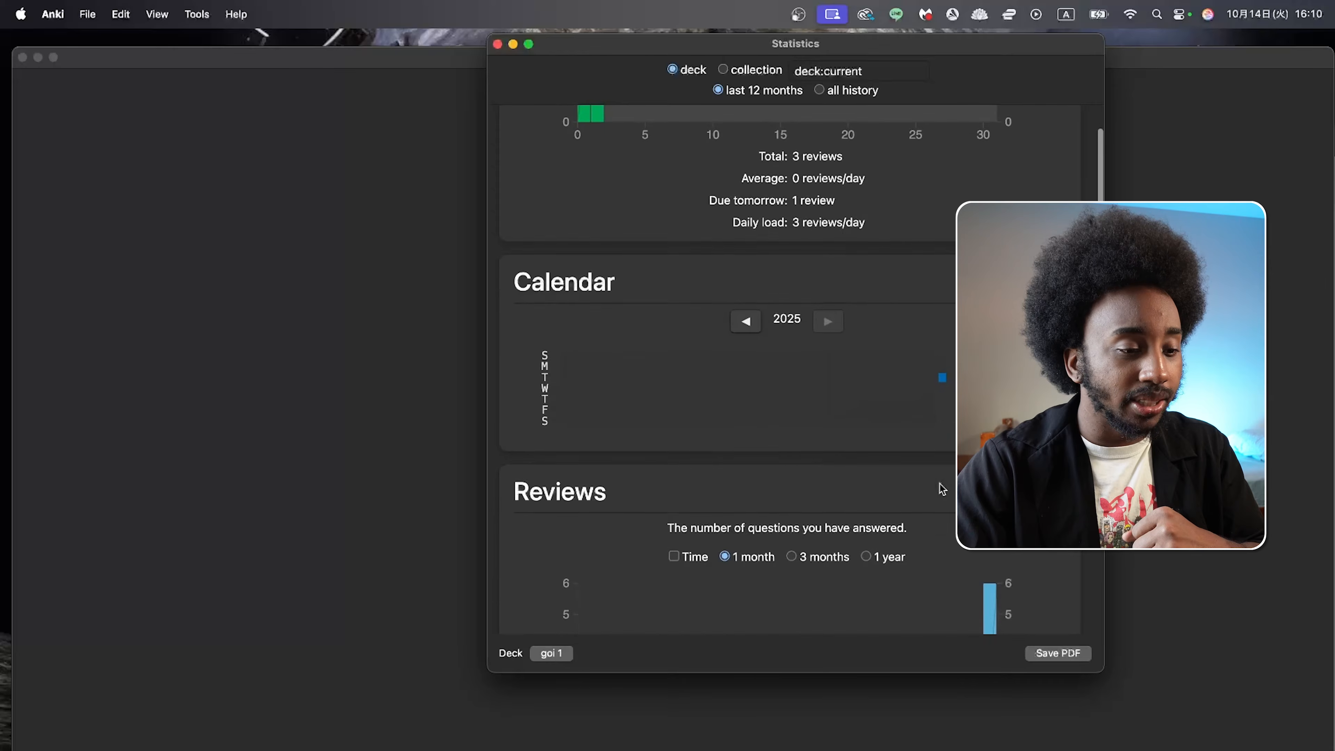
scroll(939, 483, "down", 2)
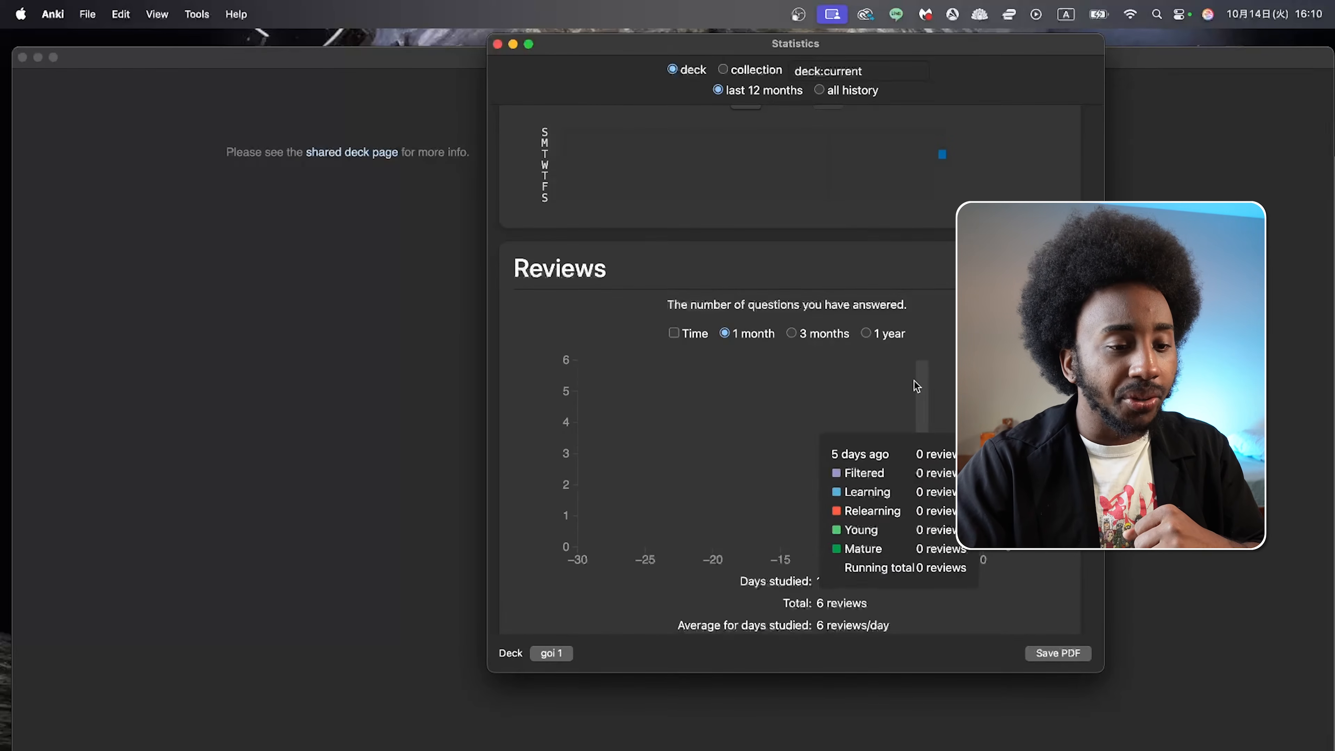
scroll(894, 355, "down", 2)
scroll(895, 356, "down", 8)
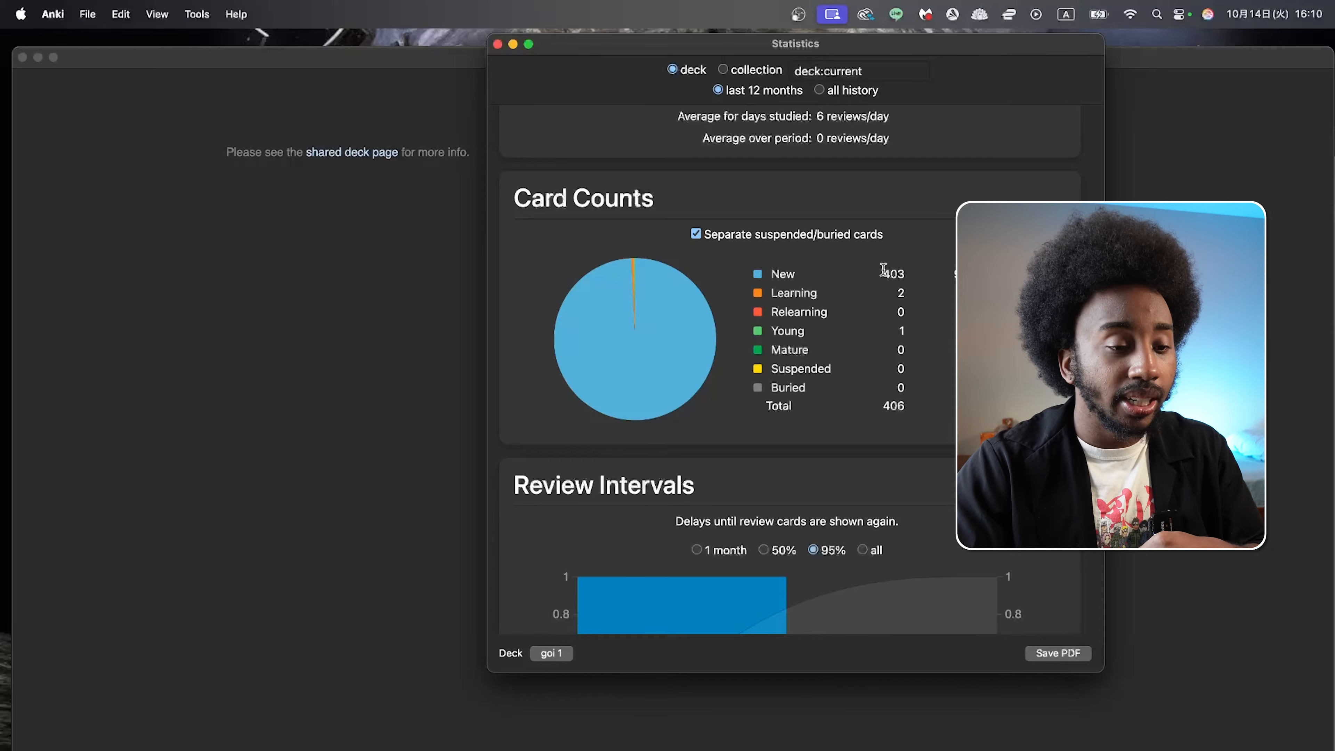
scroll(873, 321, "down", 3)
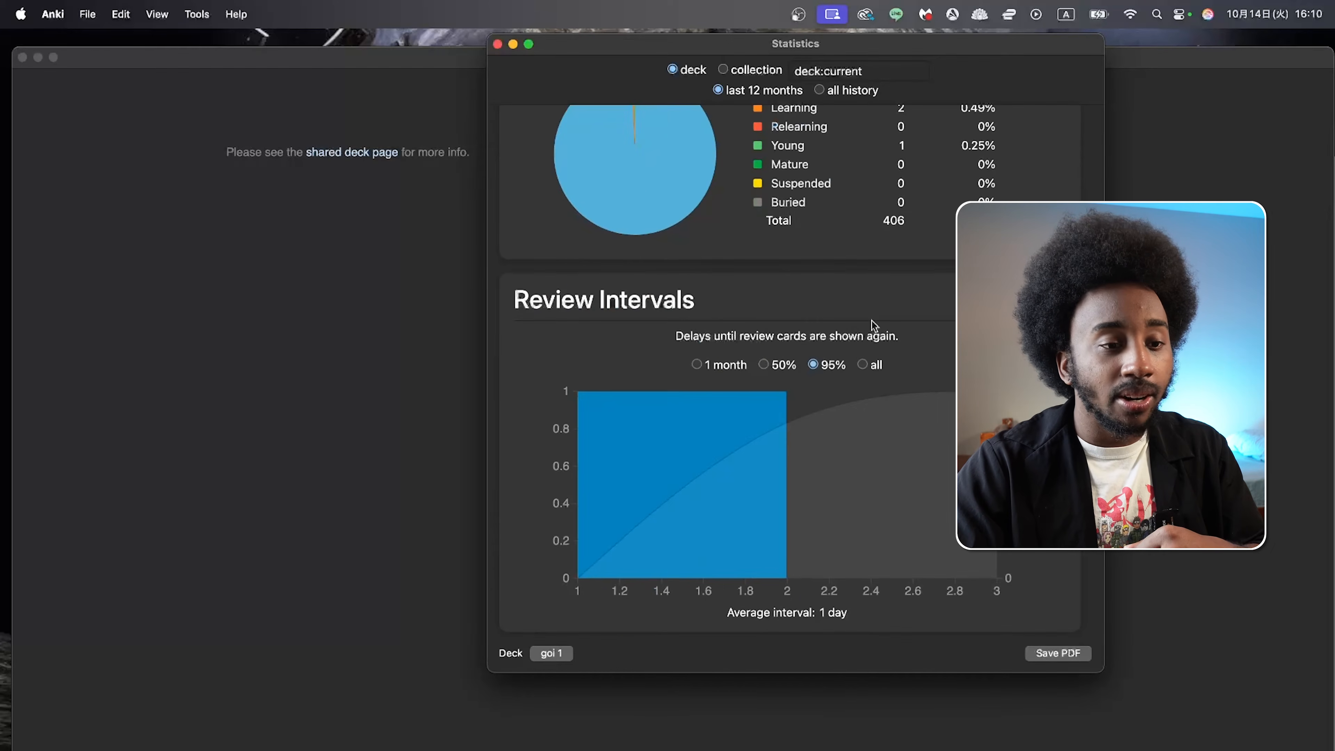
scroll(874, 324, "up", 4)
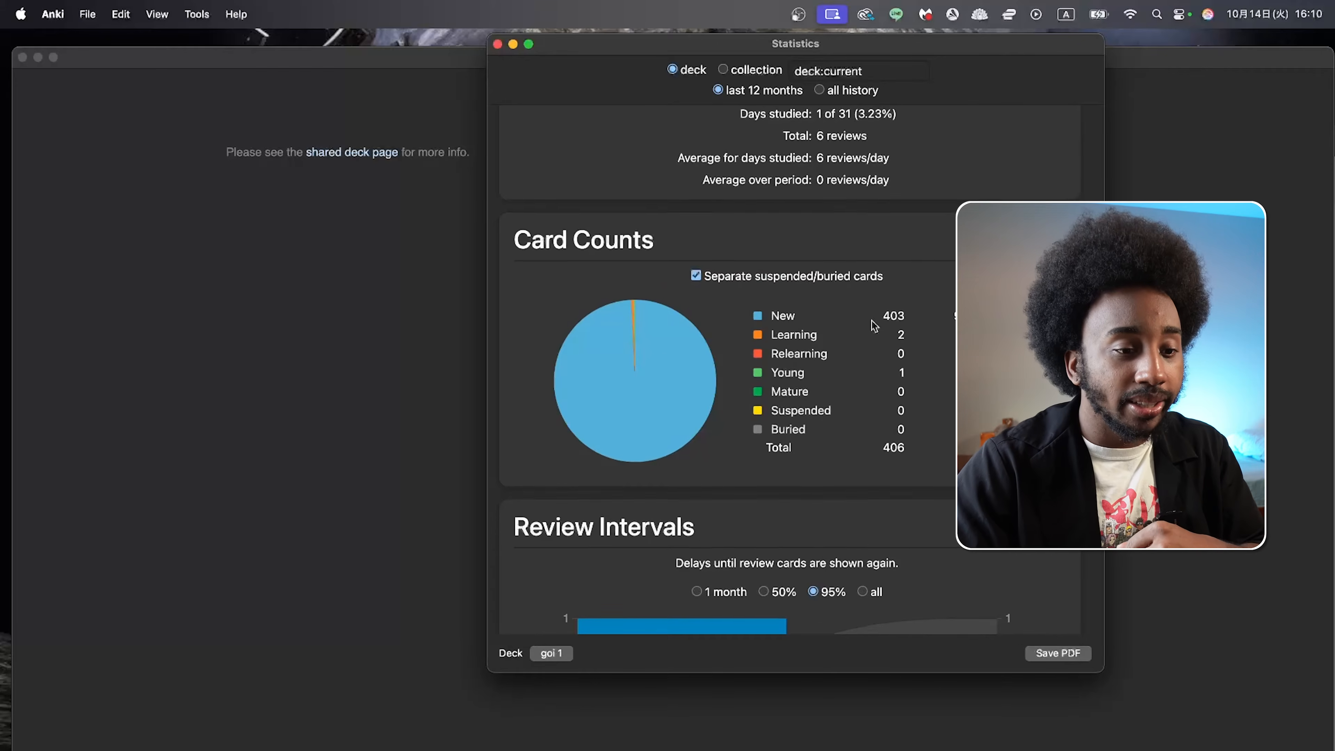
scroll(874, 326, "down", 12)
mouse_move(866, 396)
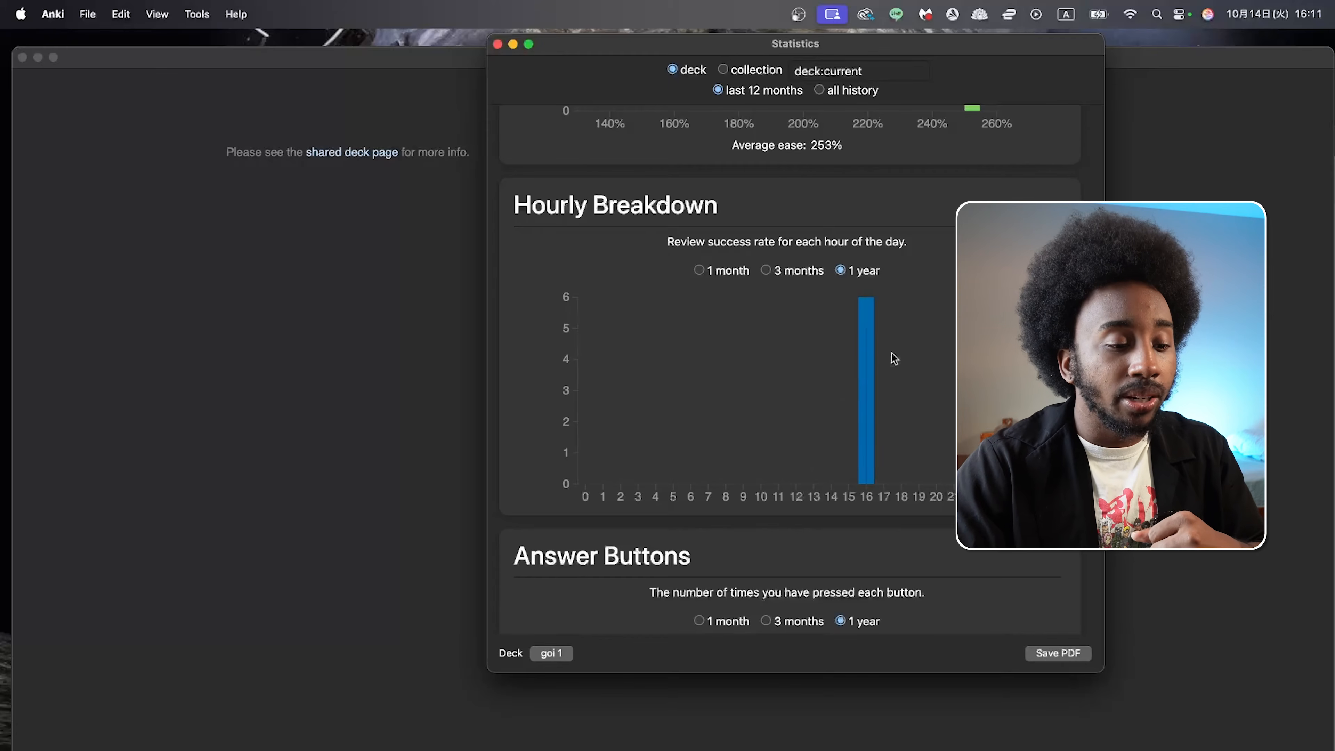
scroll(896, 358, "down", 5)
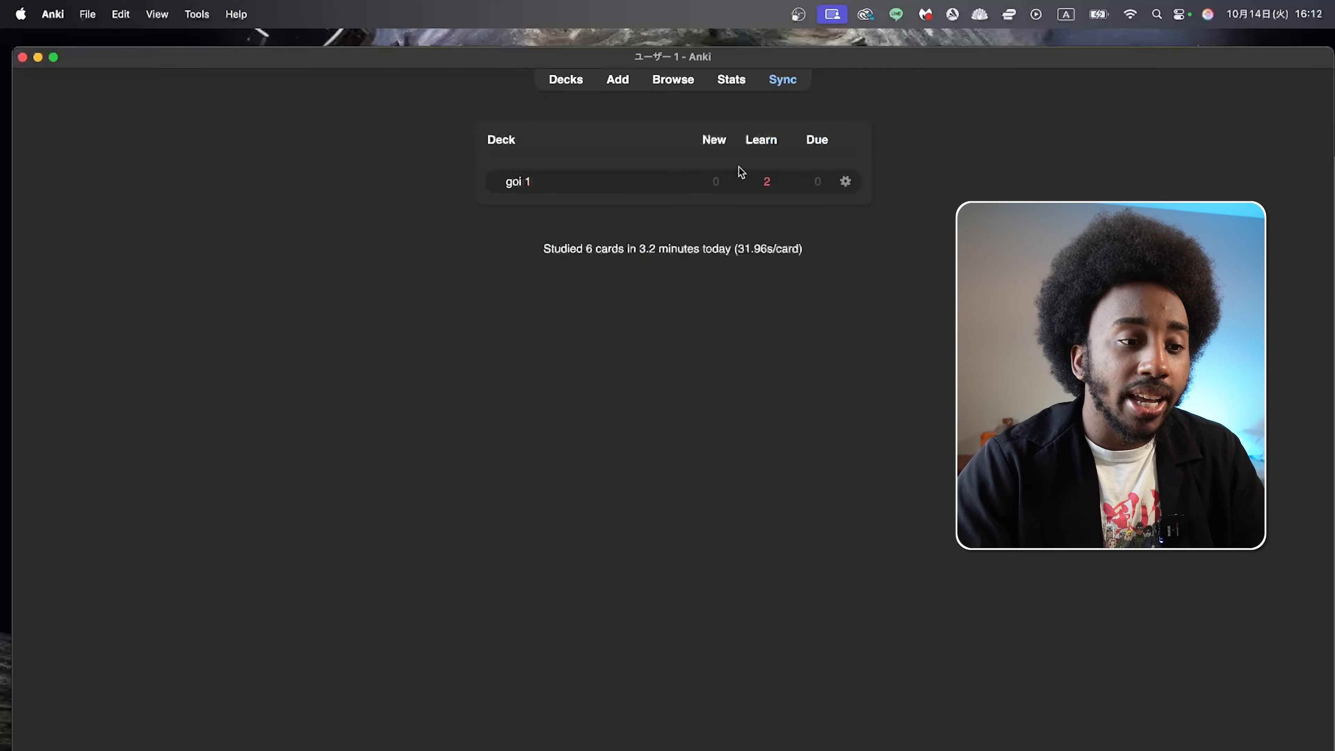
Step: Open the goi 1 deck's options and set the preset's new cards per day to 10
left_click(845, 182)
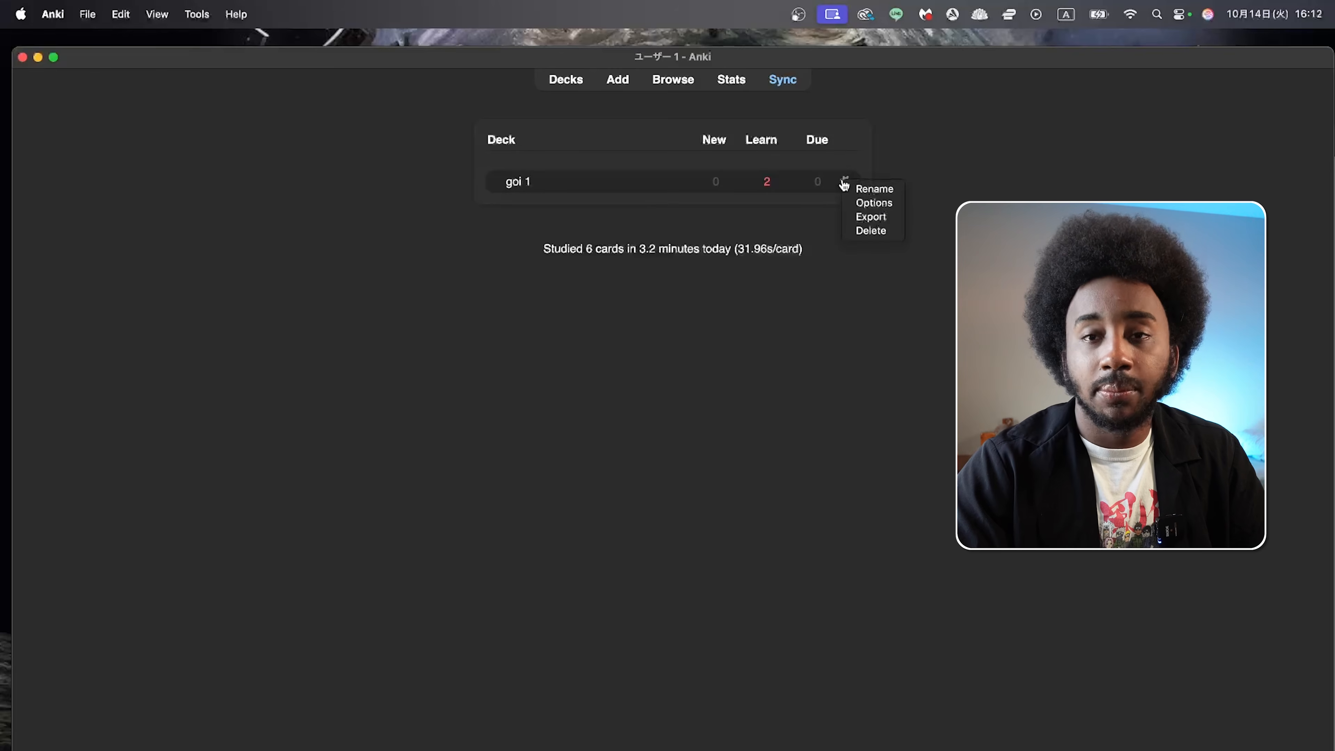
left_click(852, 203)
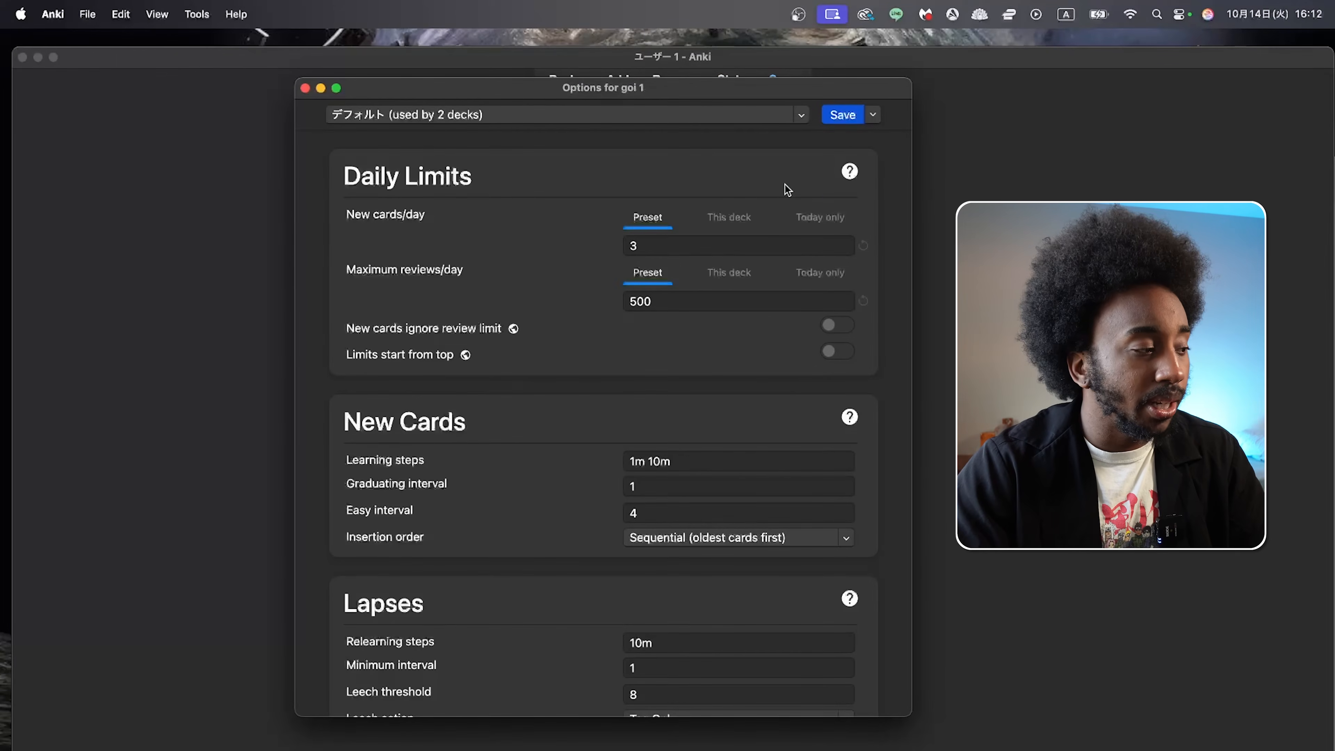
left_click(725, 250)
type("10")
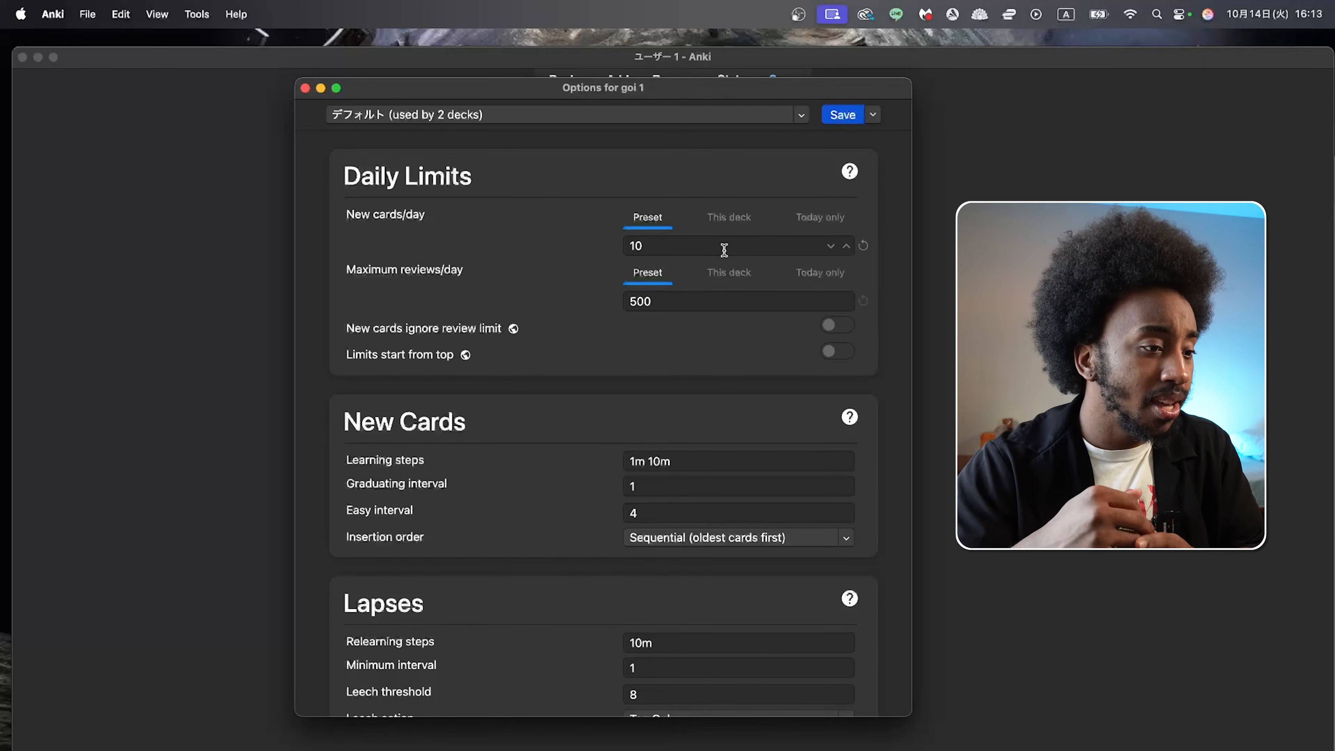
left_click(660, 299)
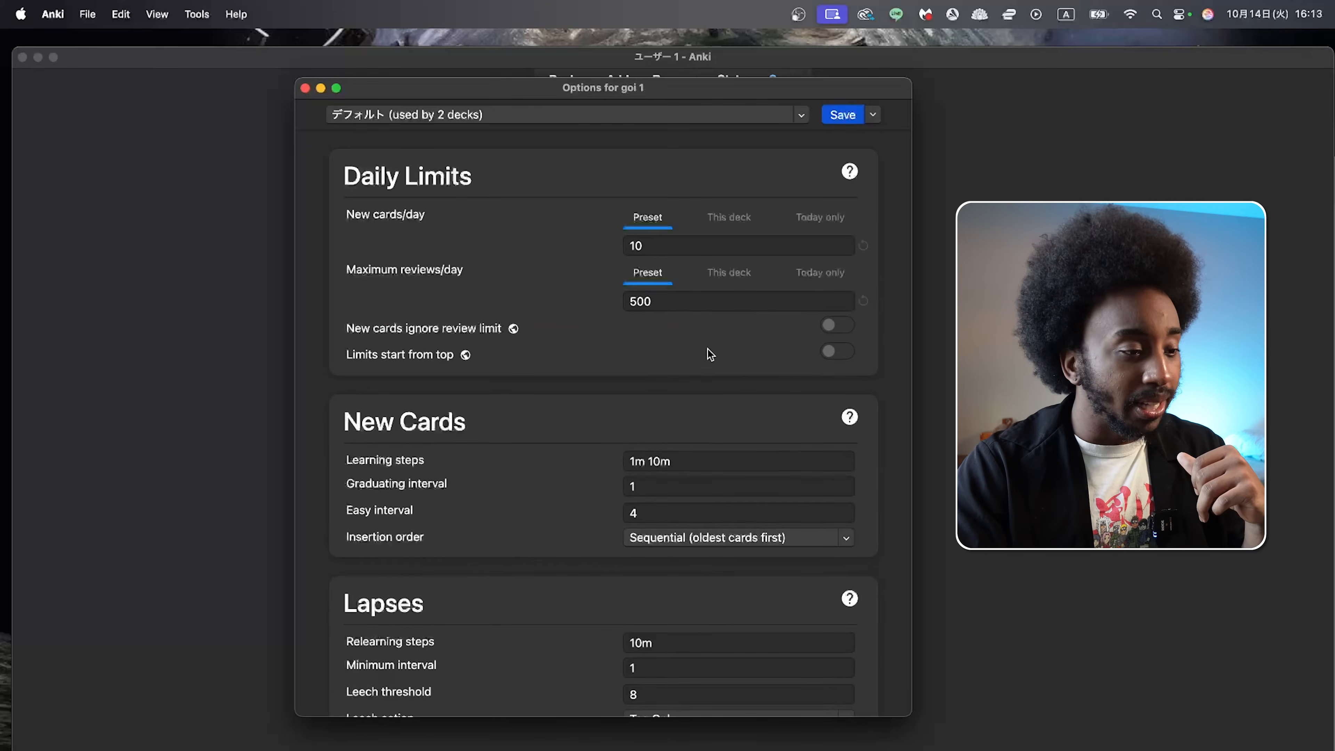
Step: Leave the Learning steps and Relearning steps empty in the deck options
scroll(625, 435, "down", 3)
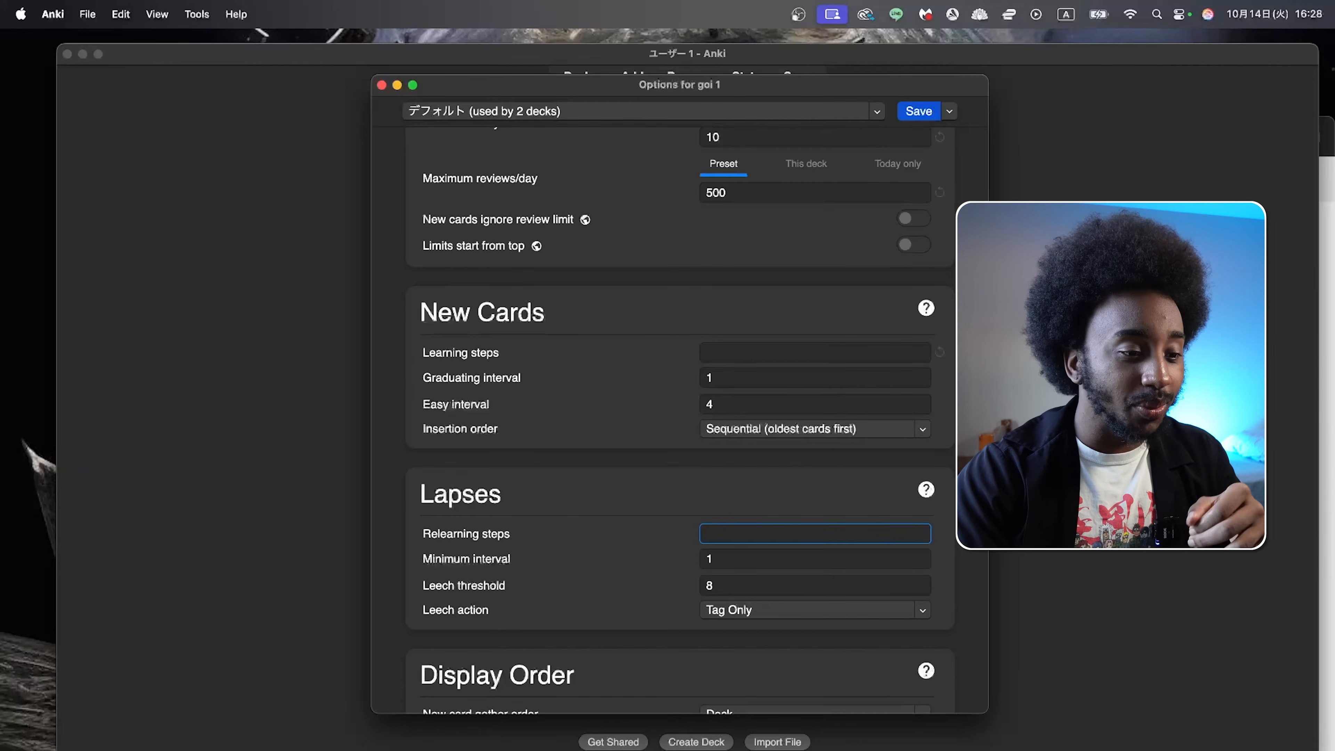
left_click(694, 503)
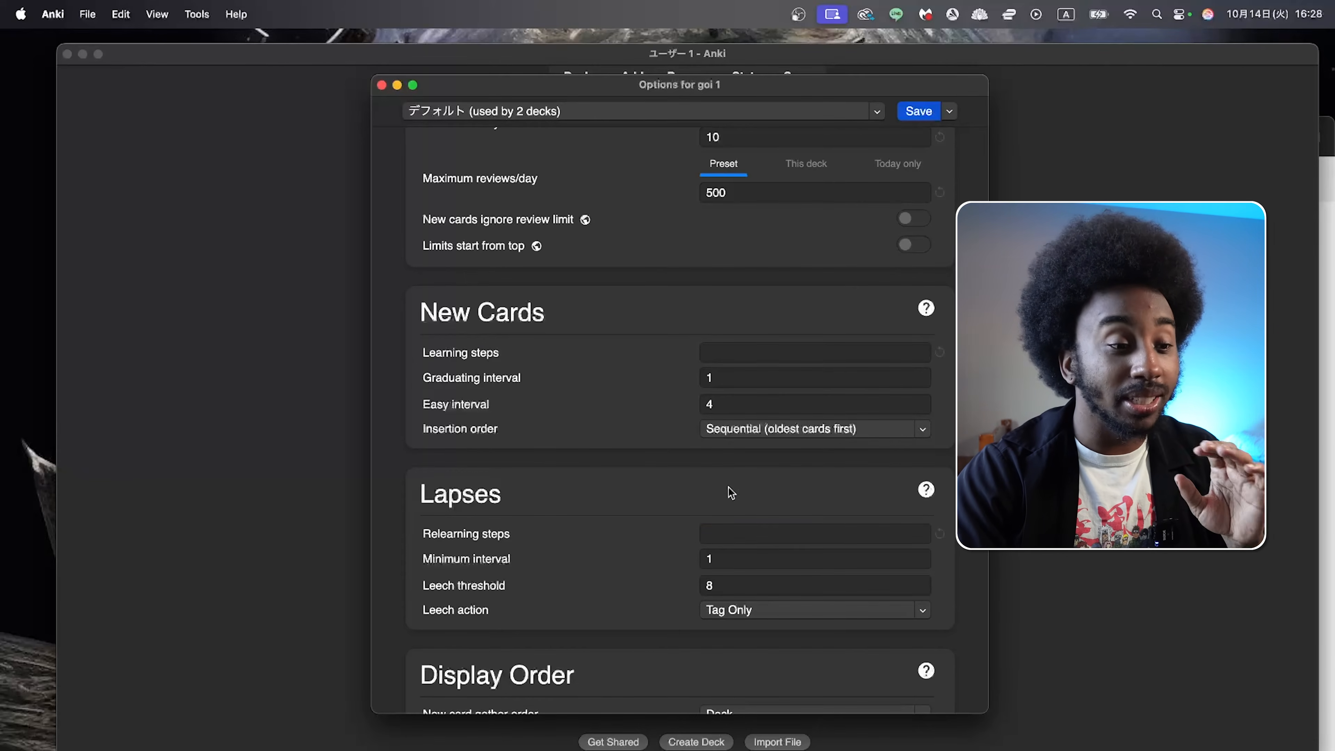
Step: Set the Review sort order under Display Order to Descending retrievability
scroll(727, 487, "down", 7)
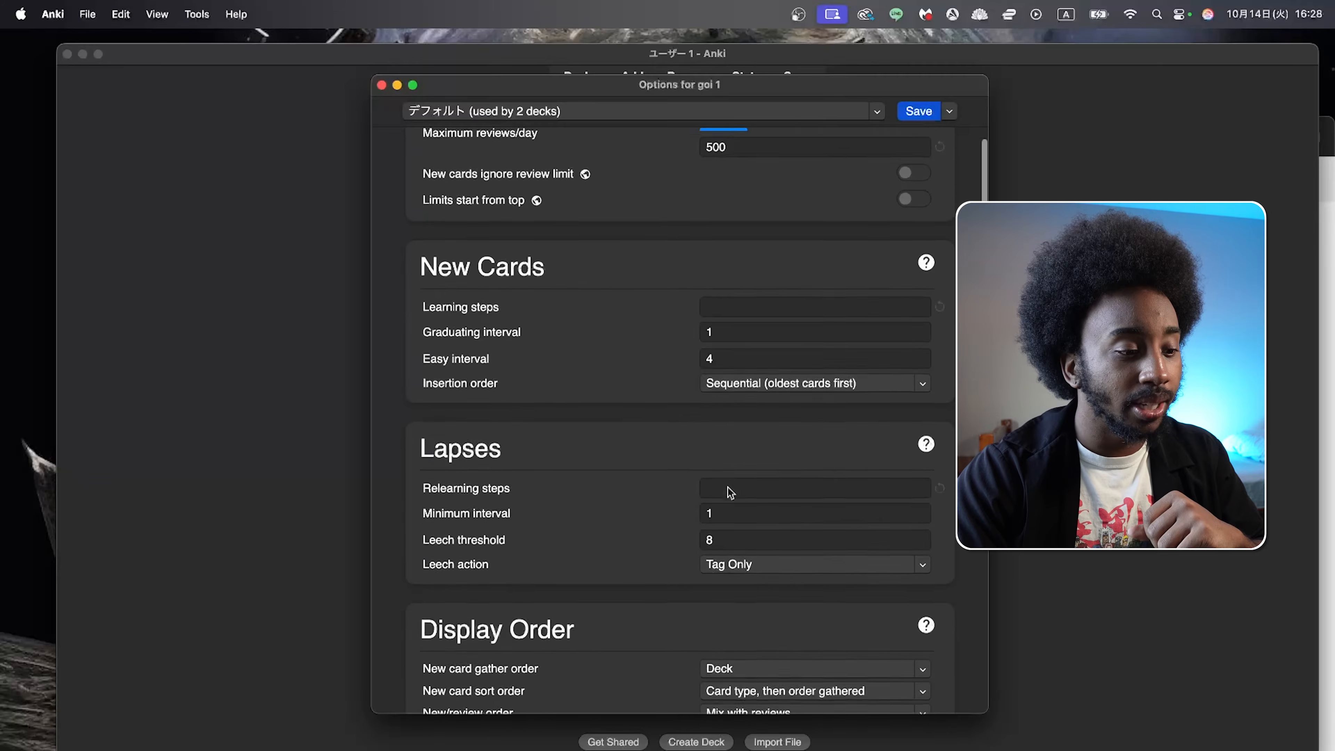
left_click(598, 533)
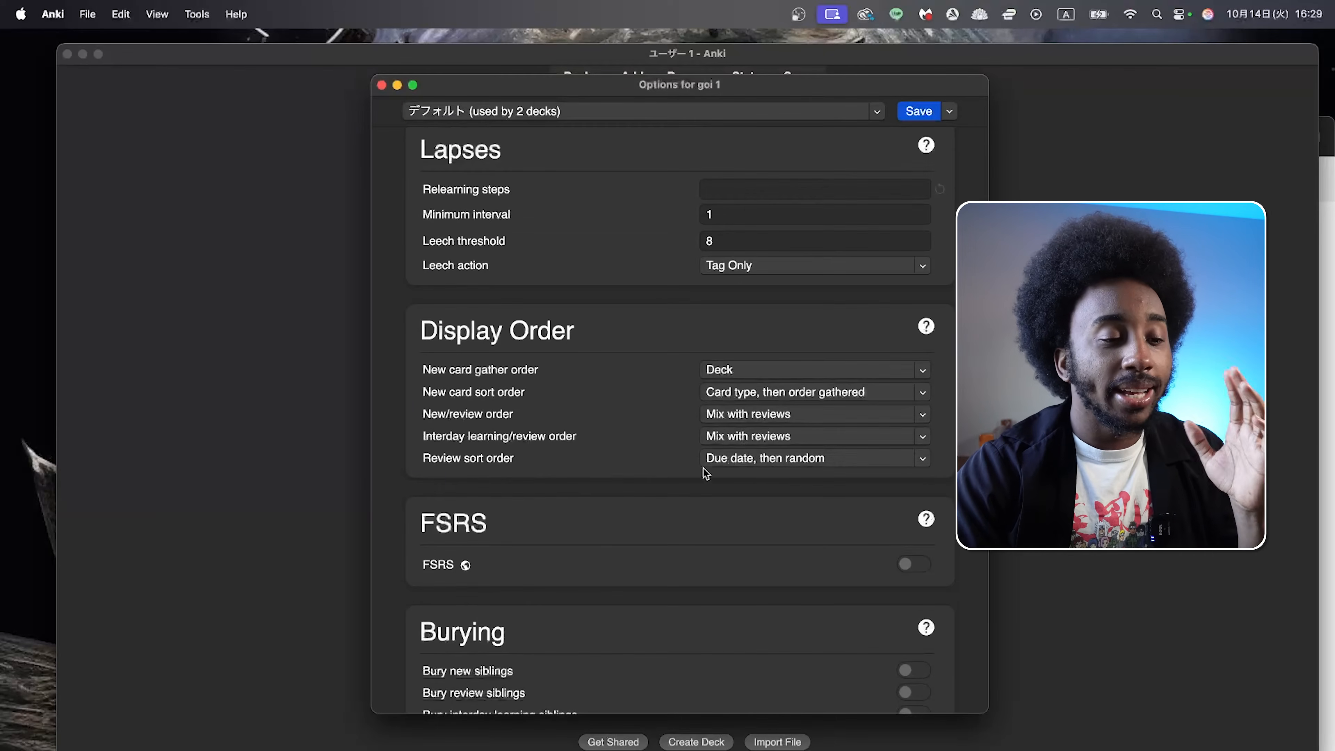
left_click(735, 461)
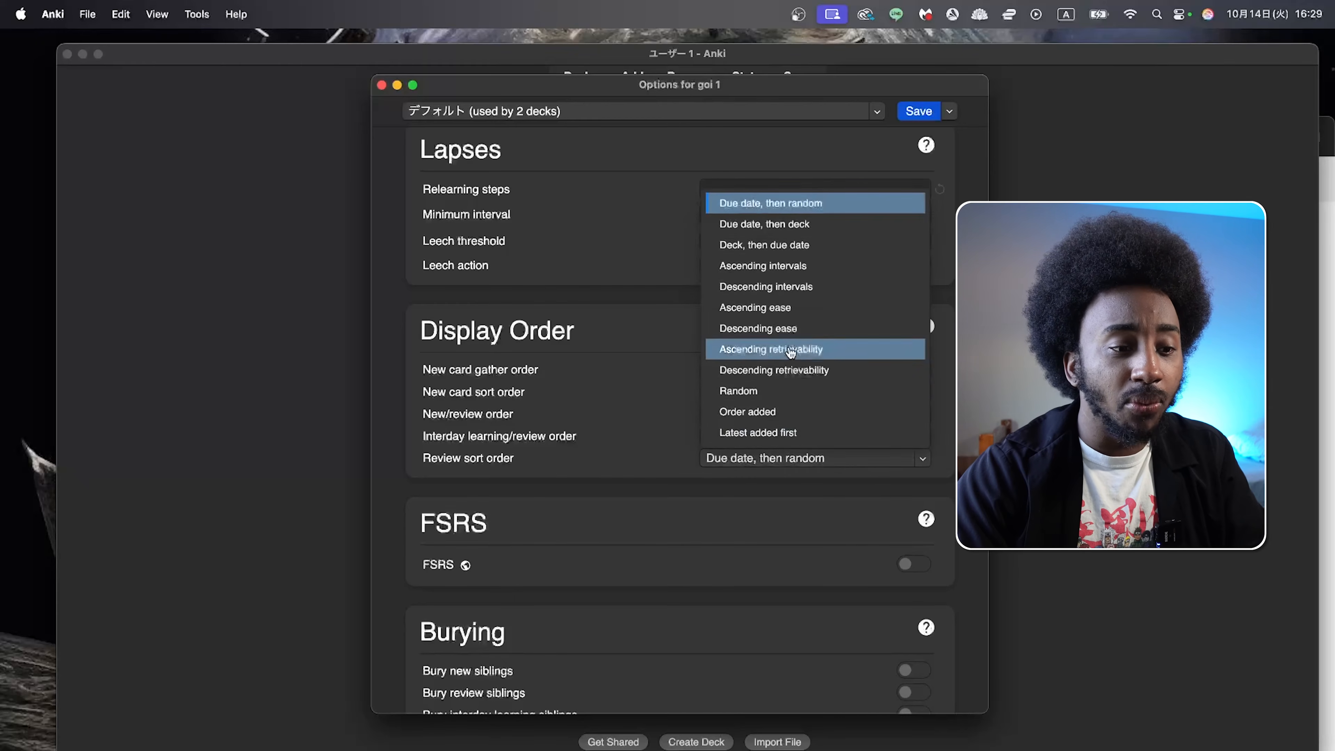
left_click(787, 370)
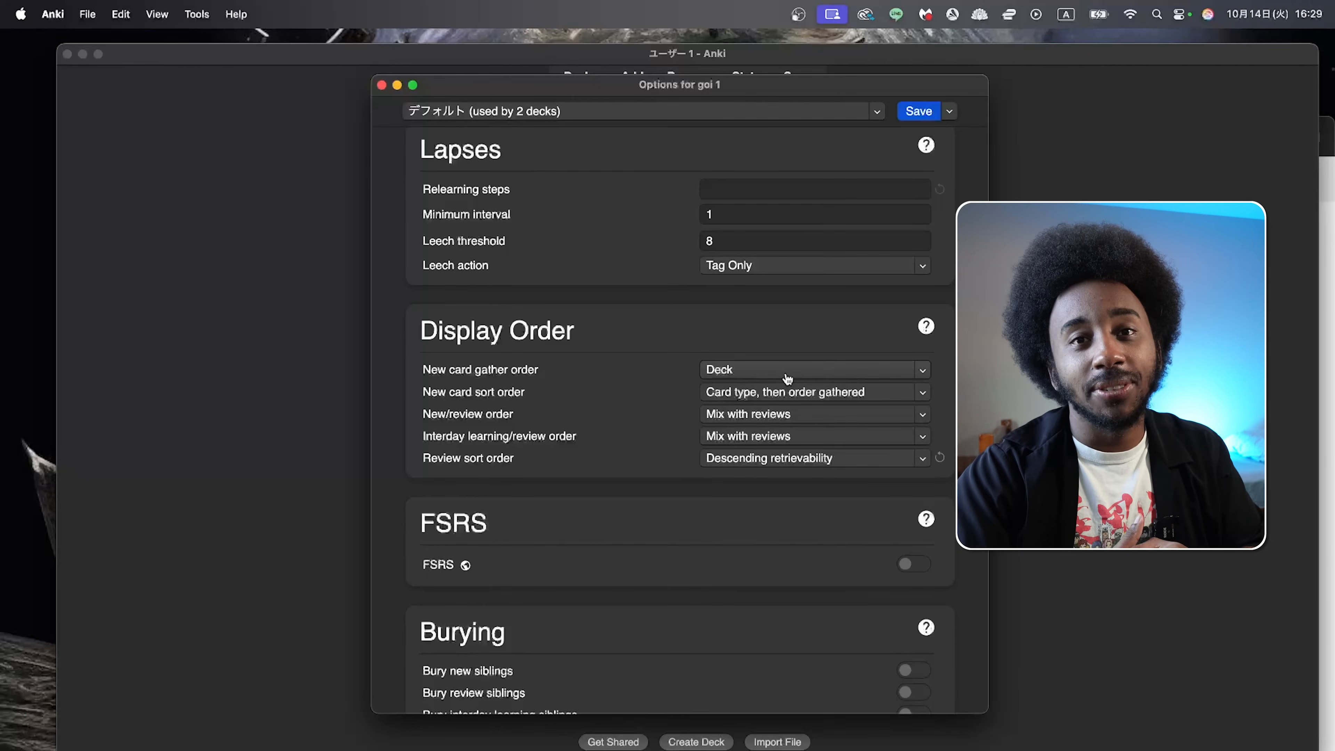
Step: Enable FSRS for the deck and set the preset's desired retention to 80%
scroll(814, 522, "down", 3)
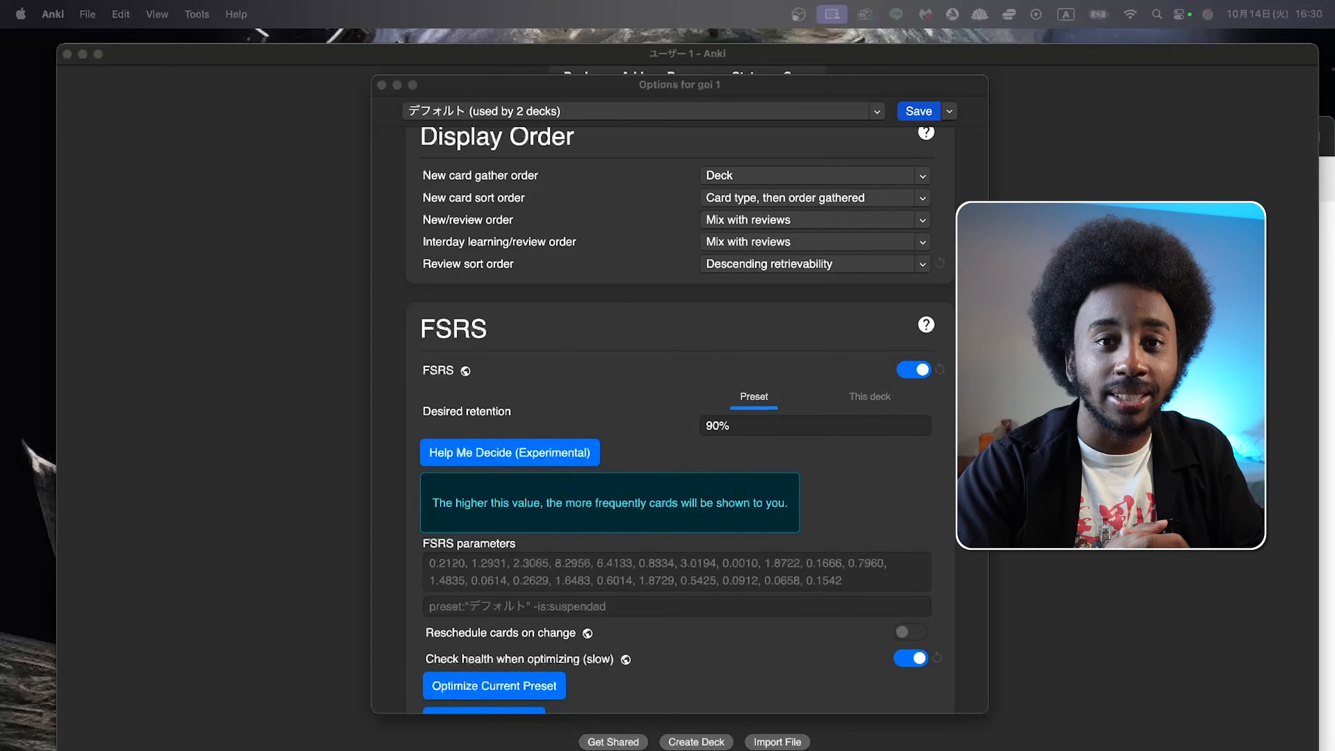
left_click(760, 428)
key("Left")
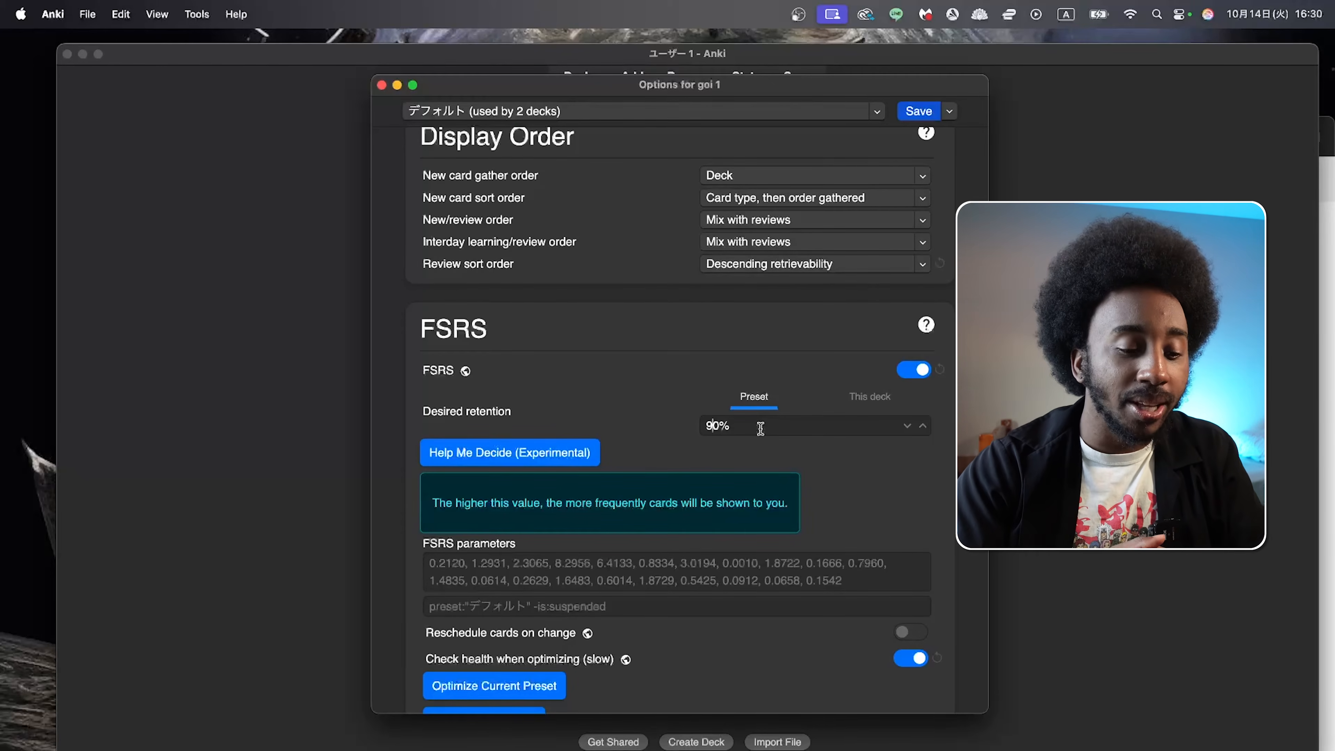
key("BackSpace")
type("8")
left_click(843, 462)
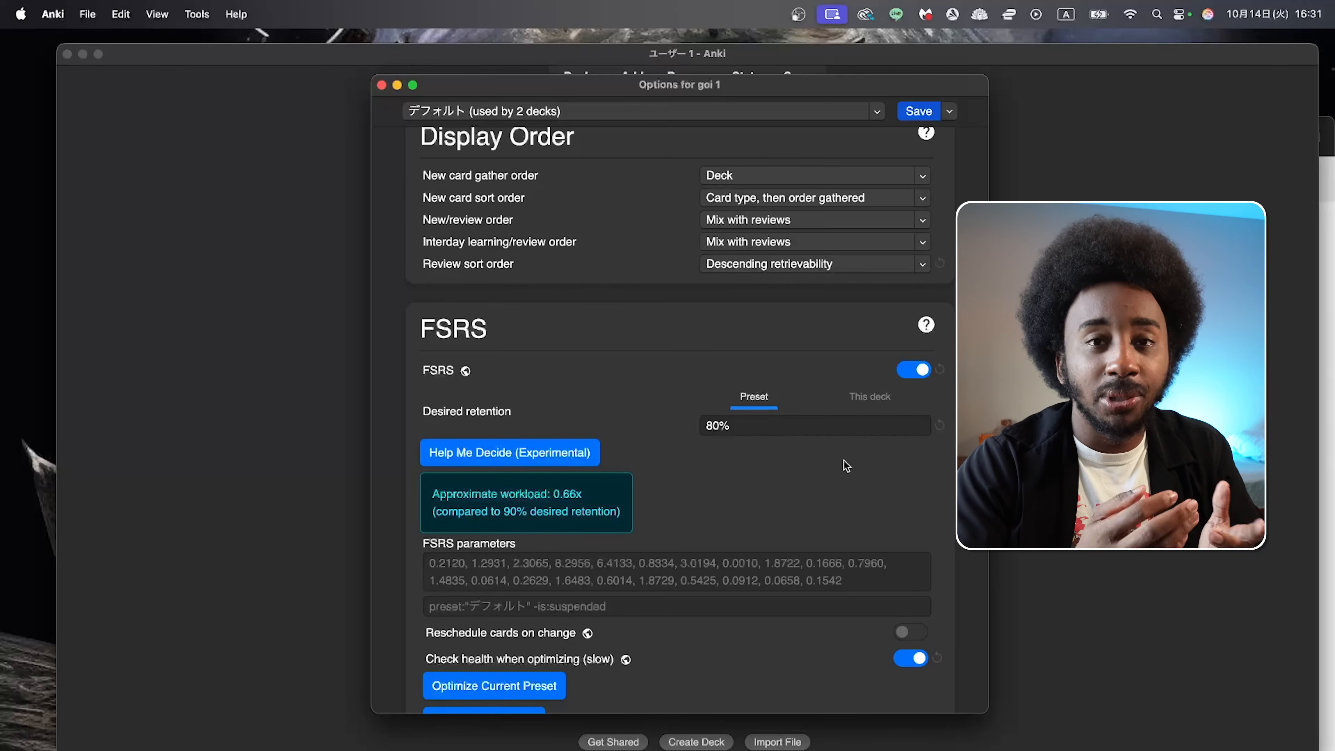
Step: Try setting Monday to Minimum under Easy Days, and Monday through Thursday to Reduced
scroll(789, 463, "down", 2)
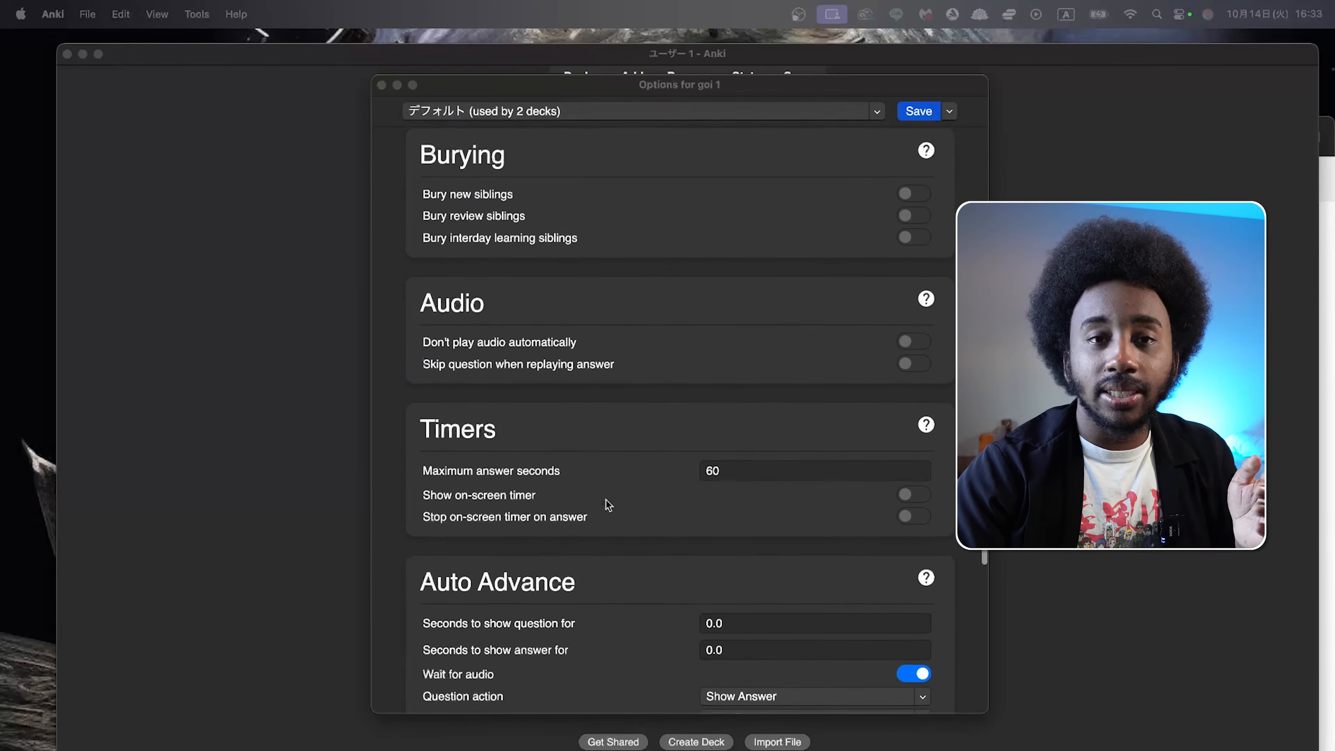
scroll(605, 499, "down", 2)
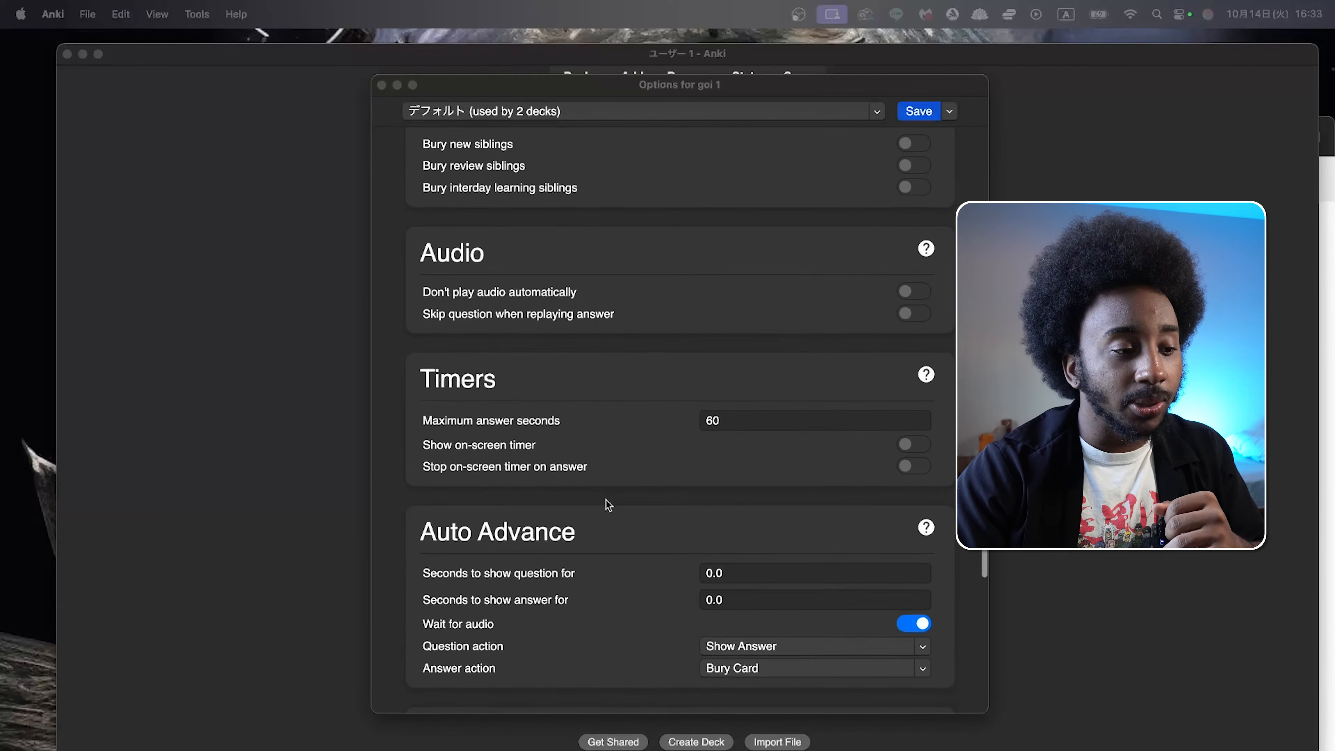
scroll(608, 504, "down", 4)
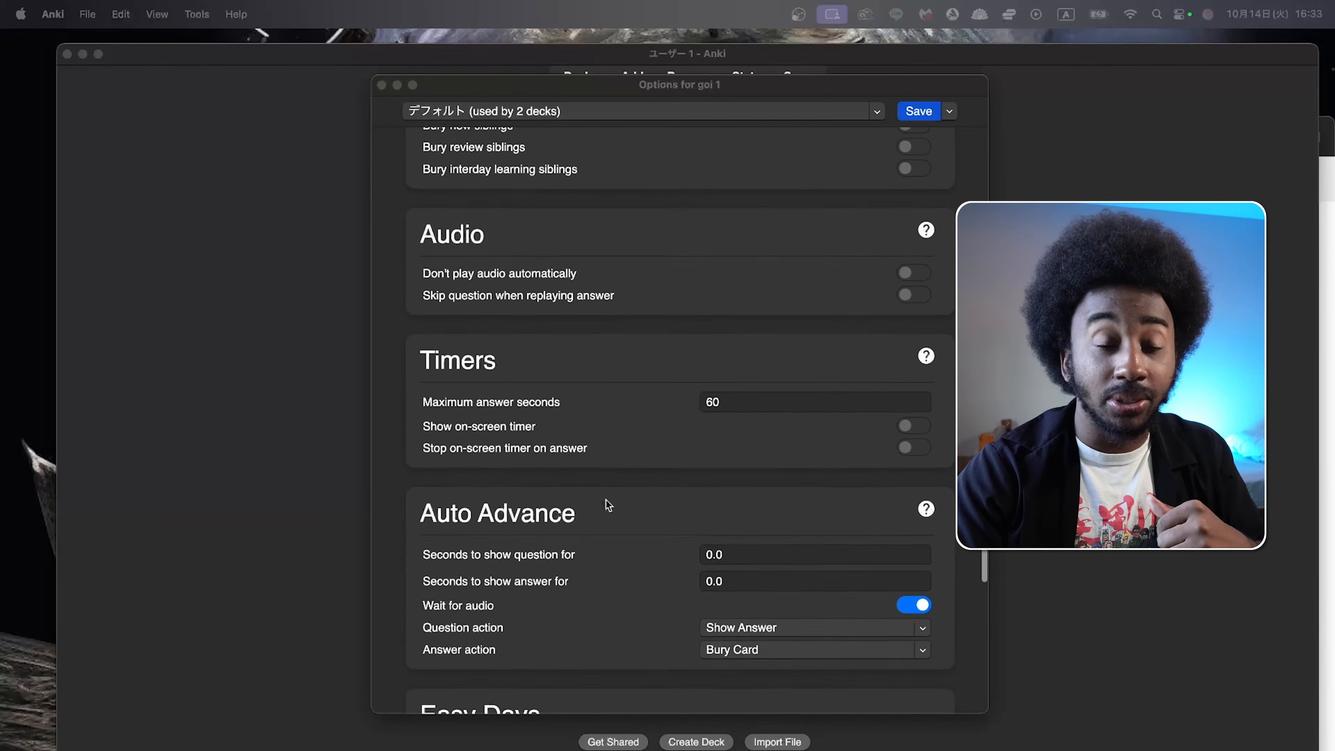
scroll(606, 501, "down", 5)
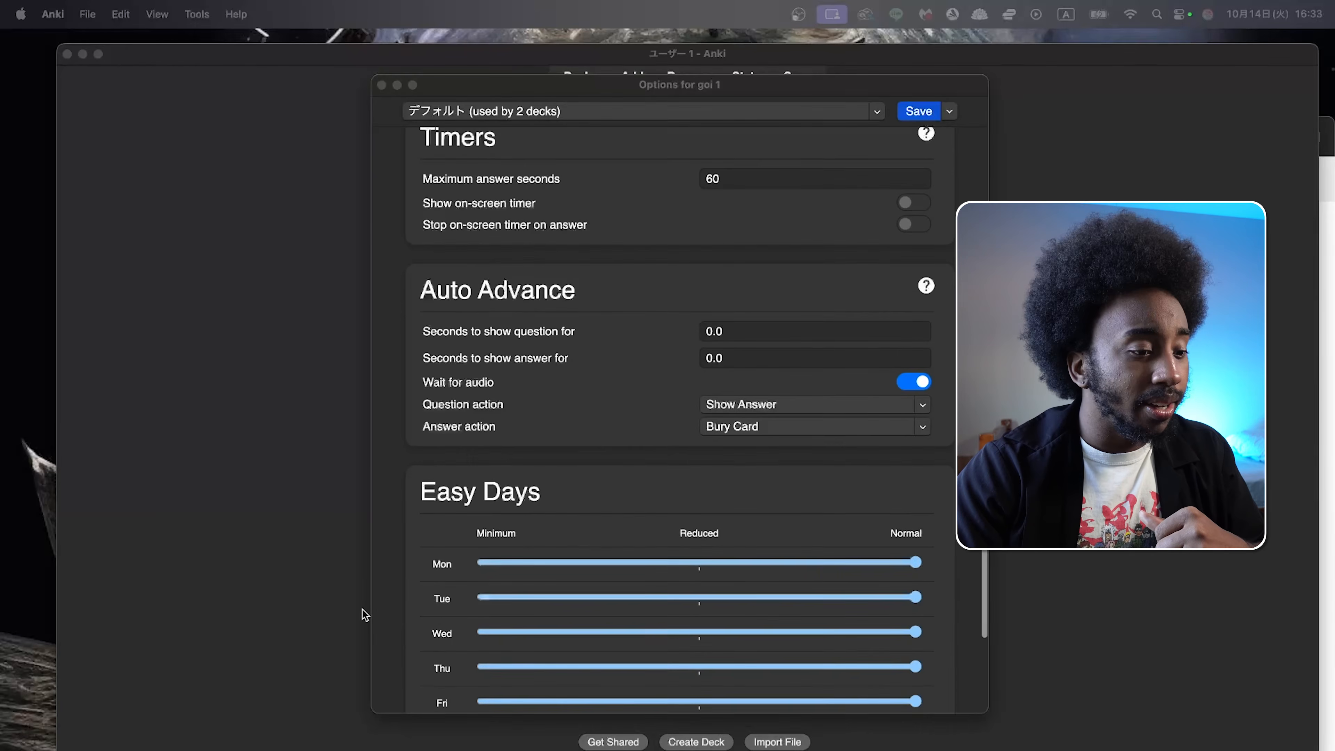
scroll(400, 622, "down", 10)
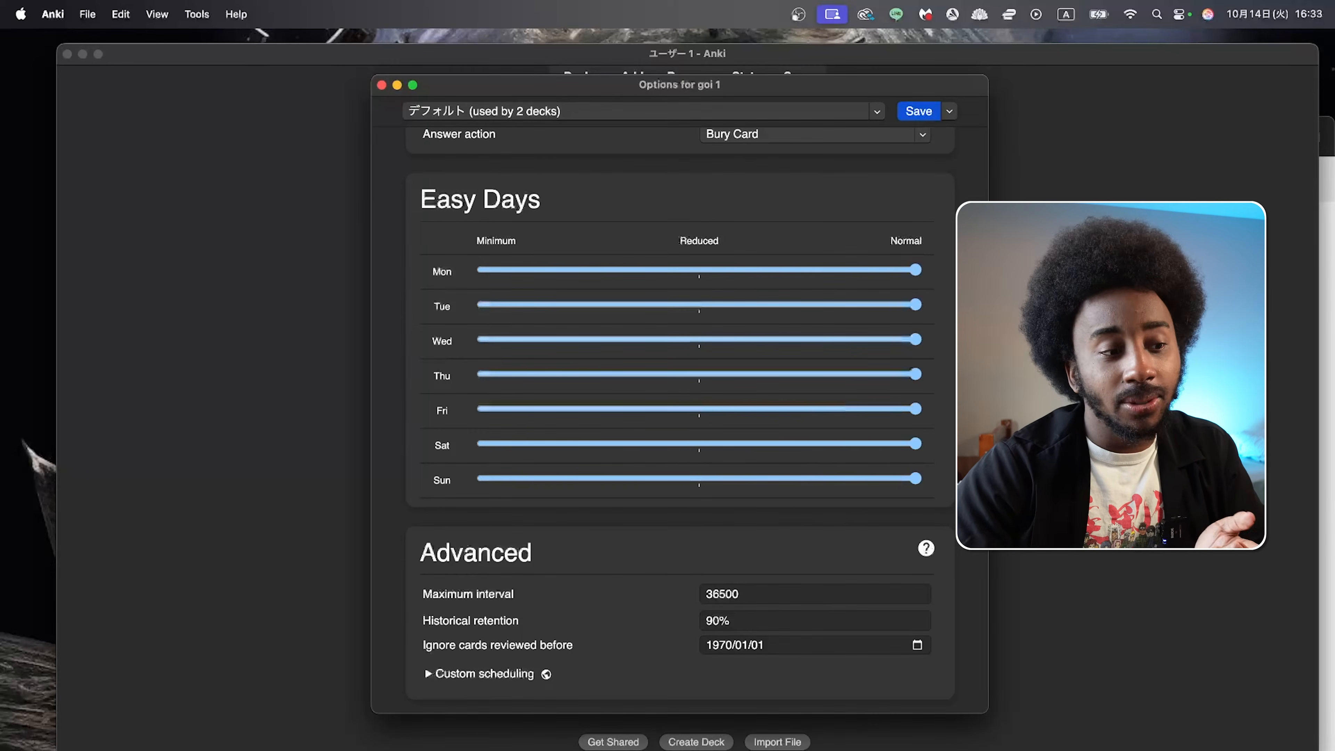
left_click(494, 271)
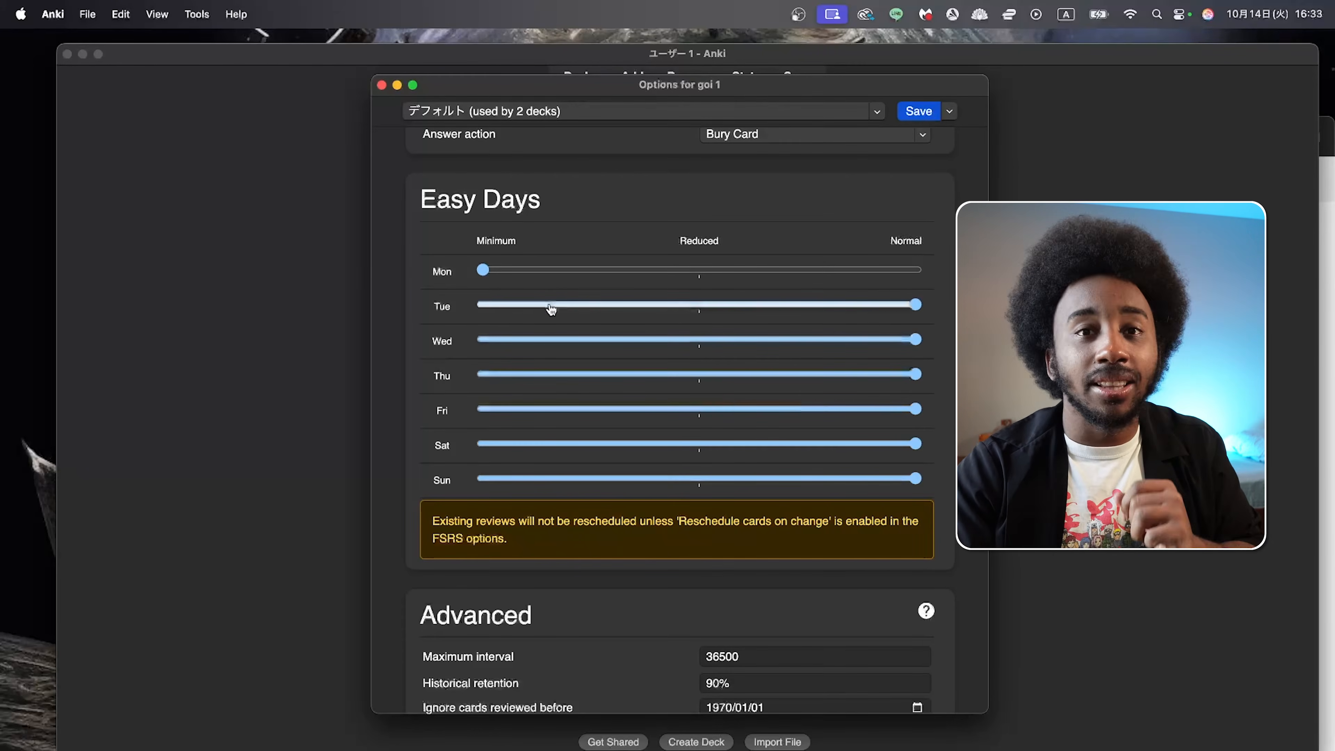
left_click(720, 272)
left_click(707, 306)
left_click(702, 341)
left_click(700, 376)
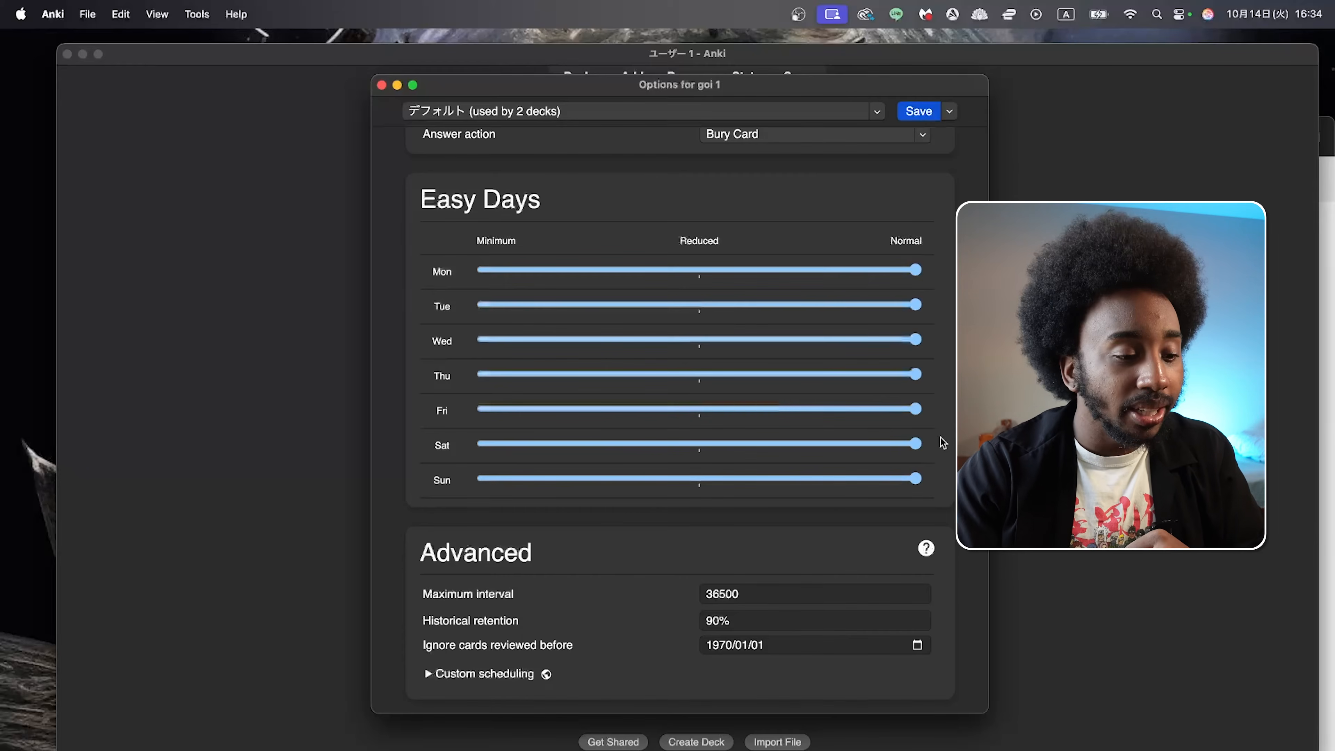
Step: Save the goi 1 deck options with the N1 Studies preset
scroll(679, 416, "down", 1)
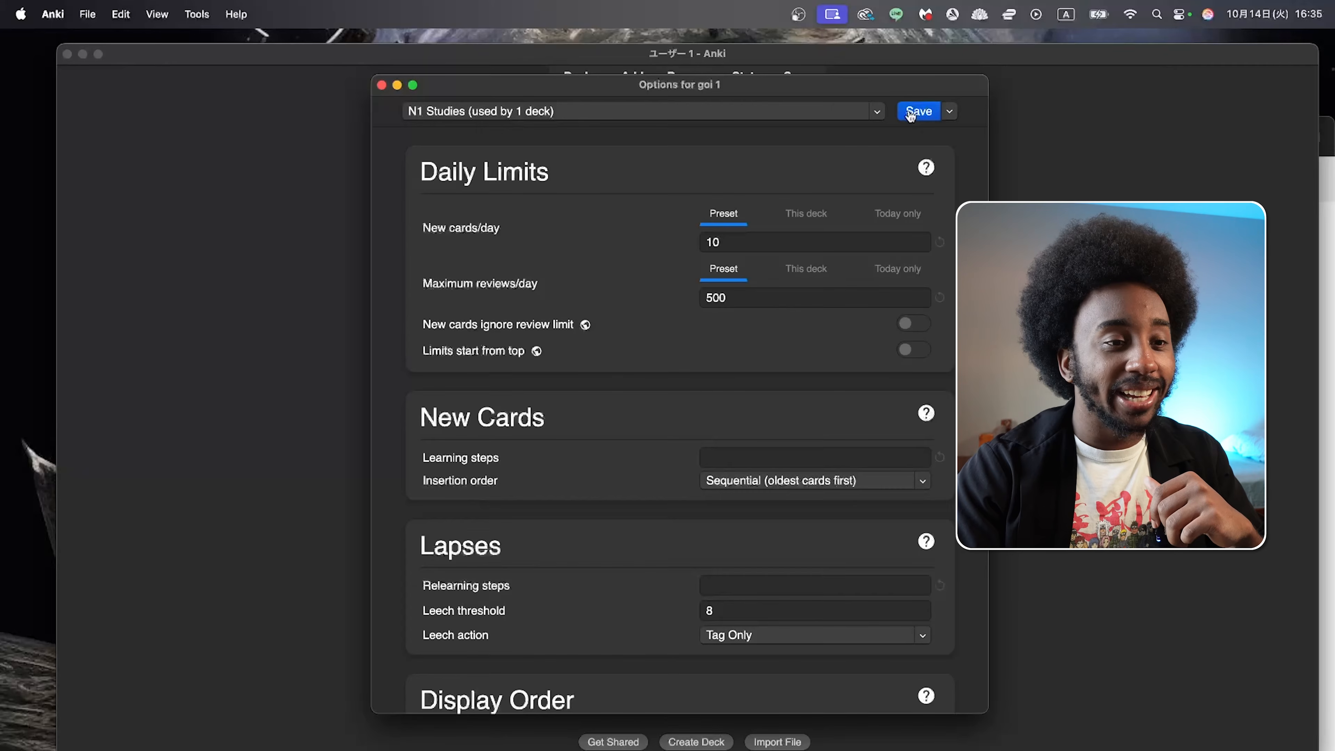
left_click(911, 115)
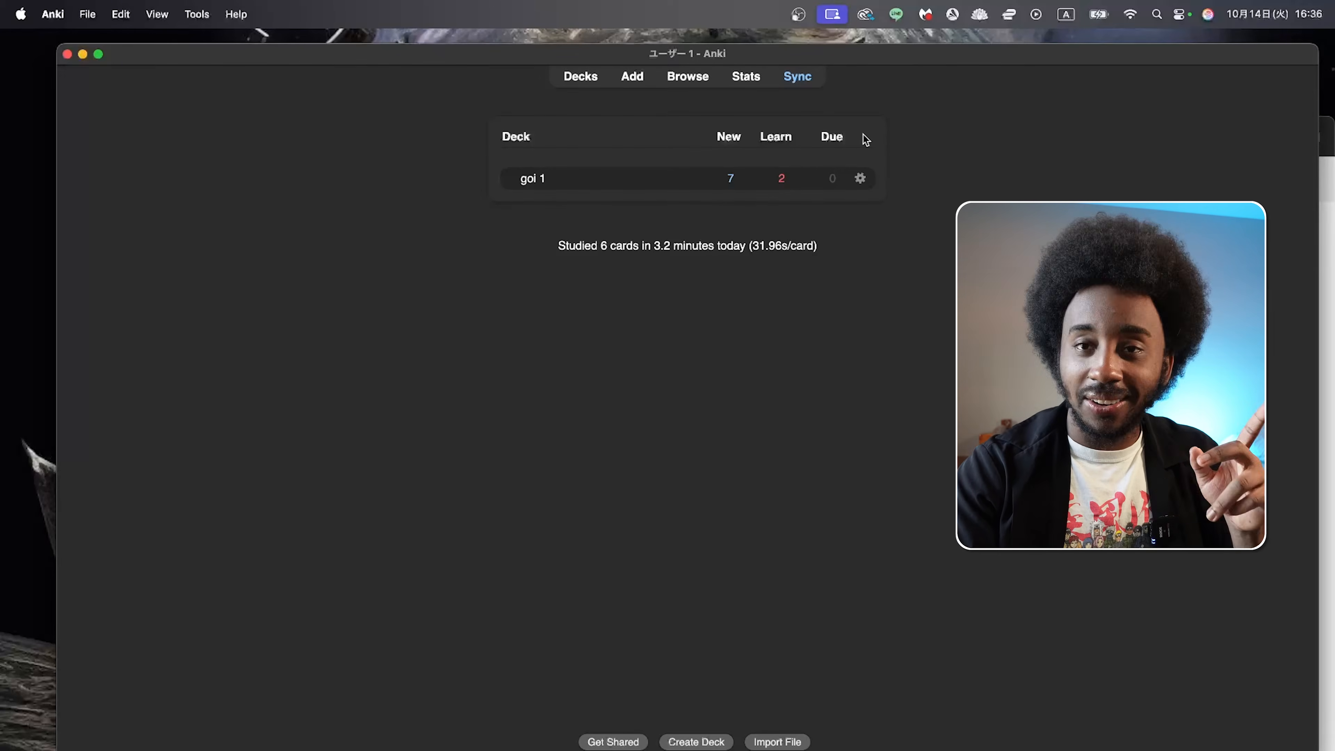
Step: Start studying the goi 1 deck and reveal the answer of the 進出 card
left_click(530, 185)
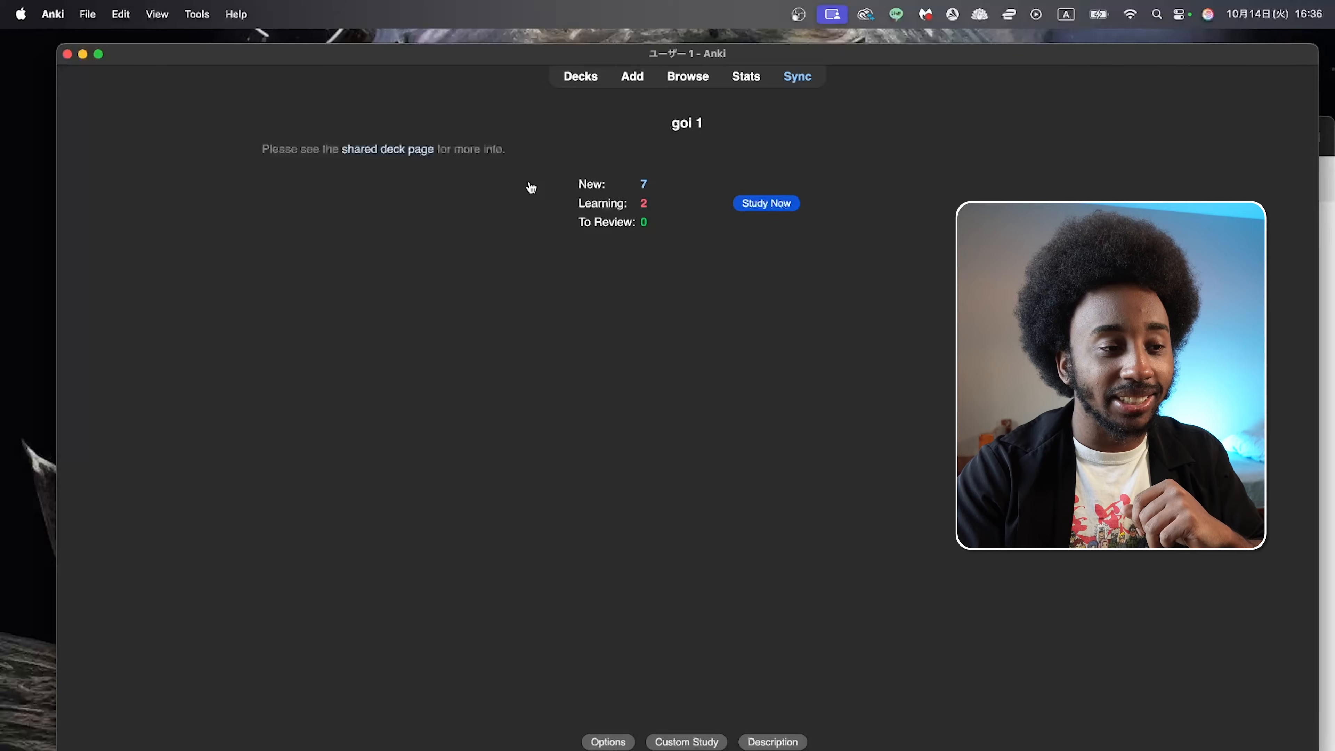
left_click(773, 202)
key("space")
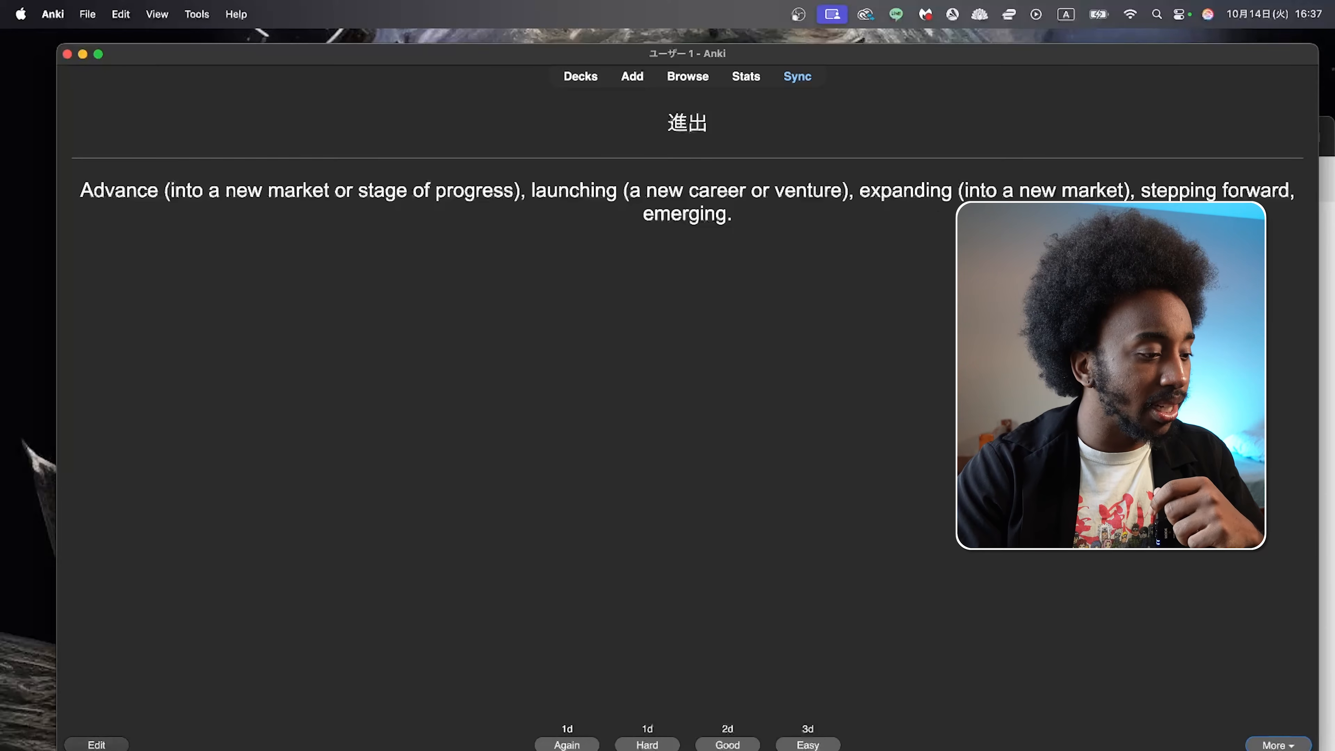
Step: Open the 進出 card for editing, then move and enlarge the editor so the whole back text fits
left_click(113, 746)
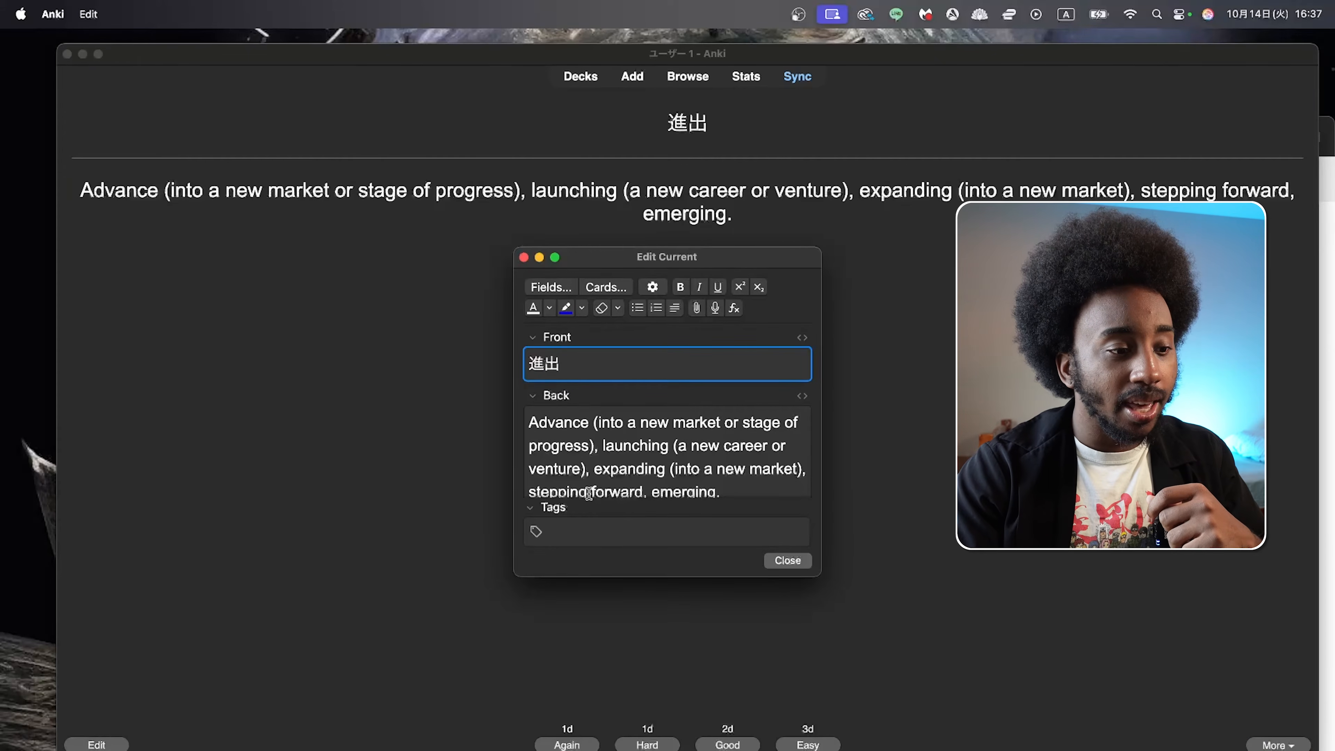
scroll(622, 431, "down", 1)
scroll(621, 432, "up", 1)
left_click_drag(685, 261, 542, 209)
left_click_drag(673, 524, 879, 636)
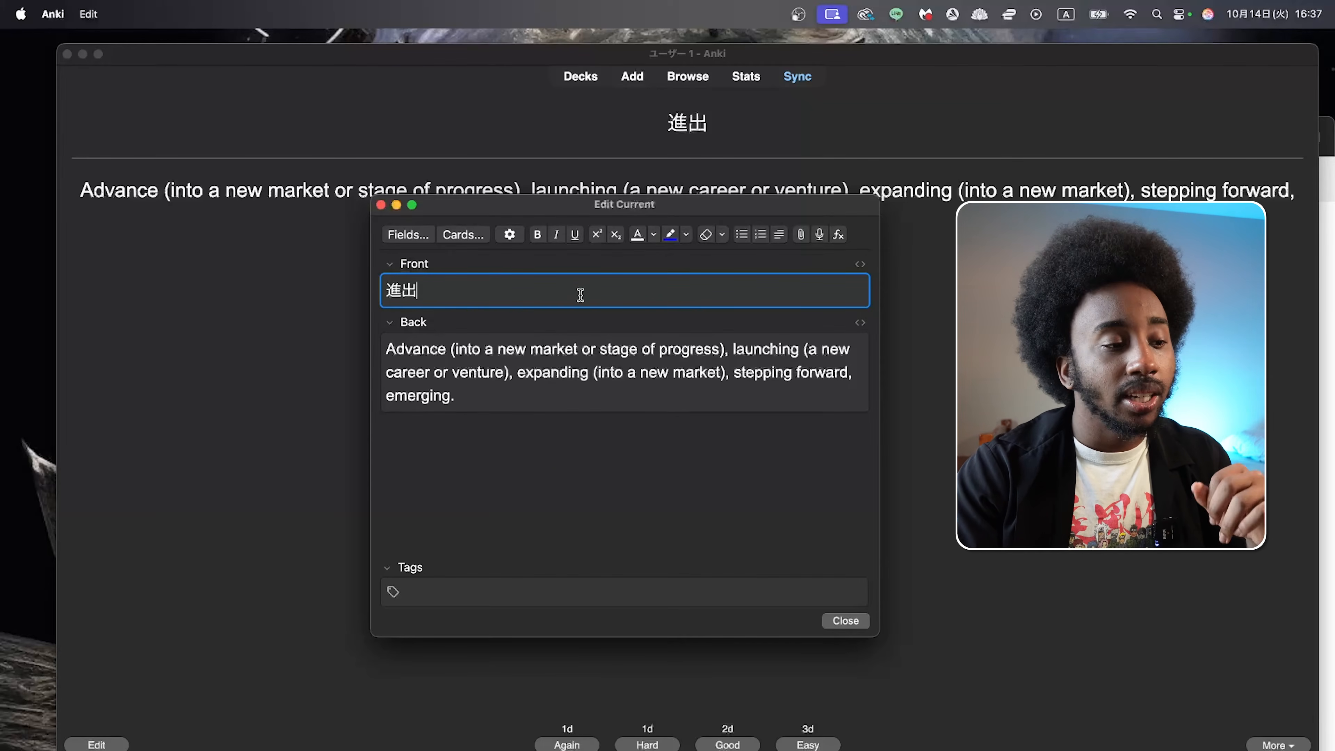
Step: Add the reading しんしゅつ on a new line above the English meaning on the card's back, close the editor and rate the card
left_click(551, 385)
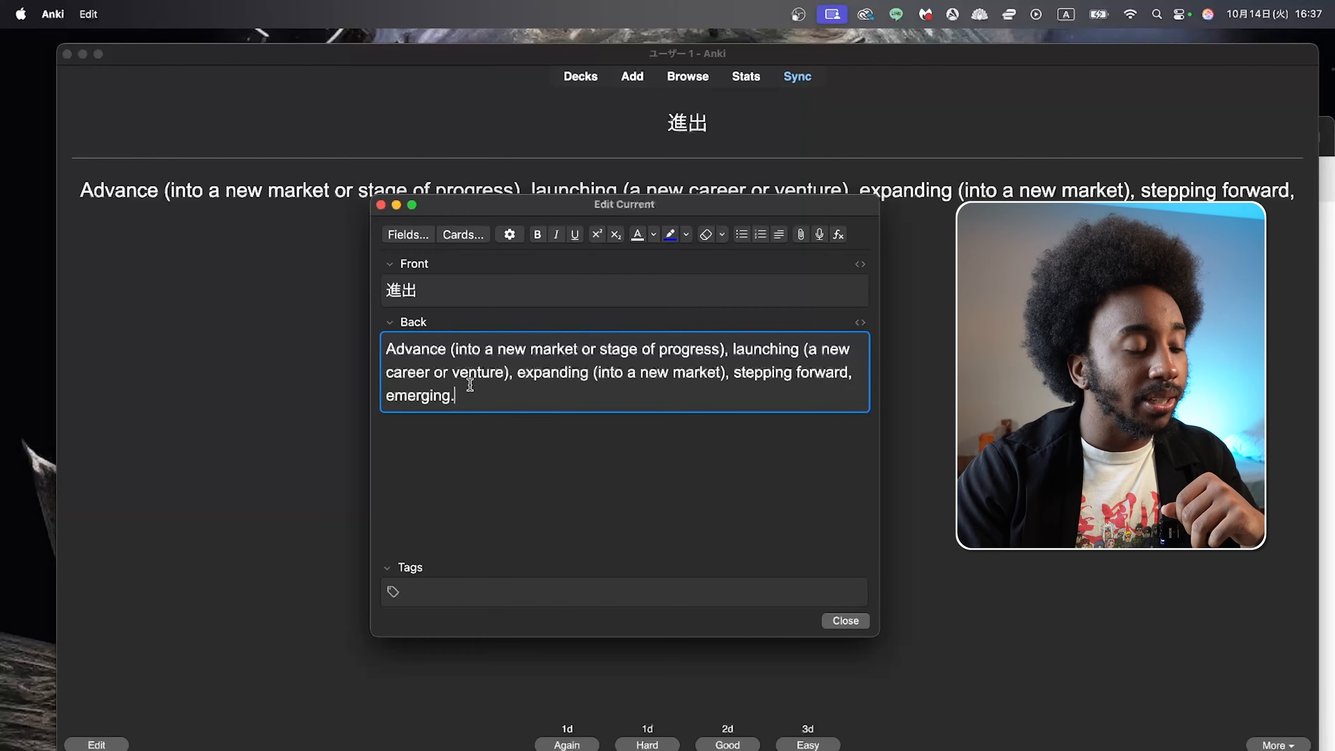
left_click(391, 348)
key("Return")
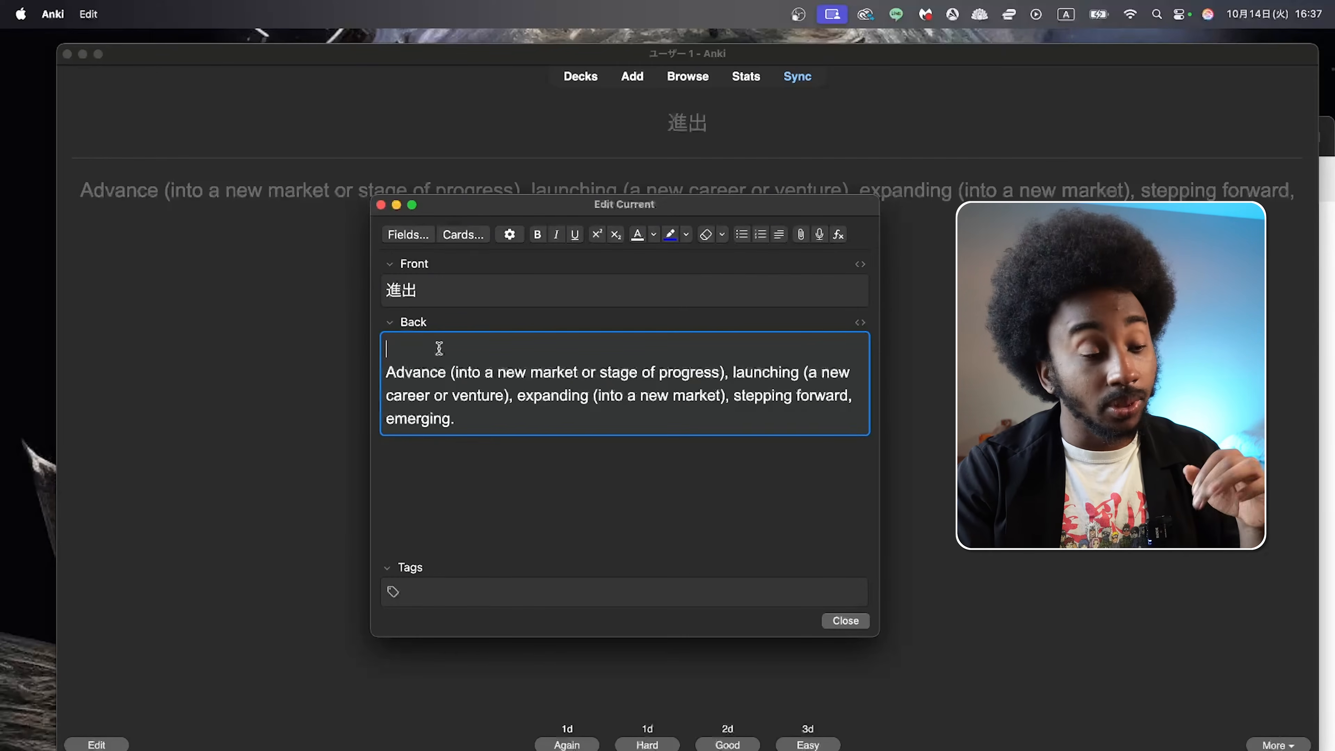
key("ctrl+space")
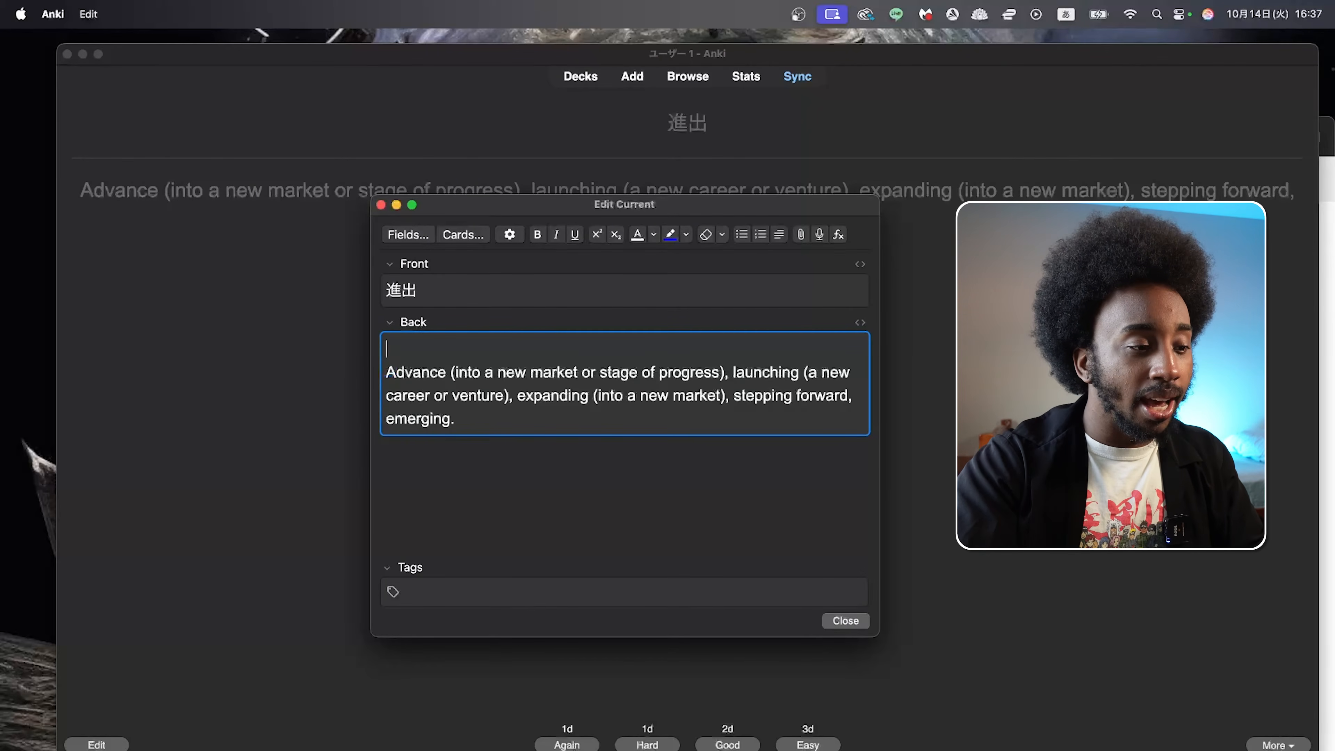
type("shinshutsu")
key("Return")
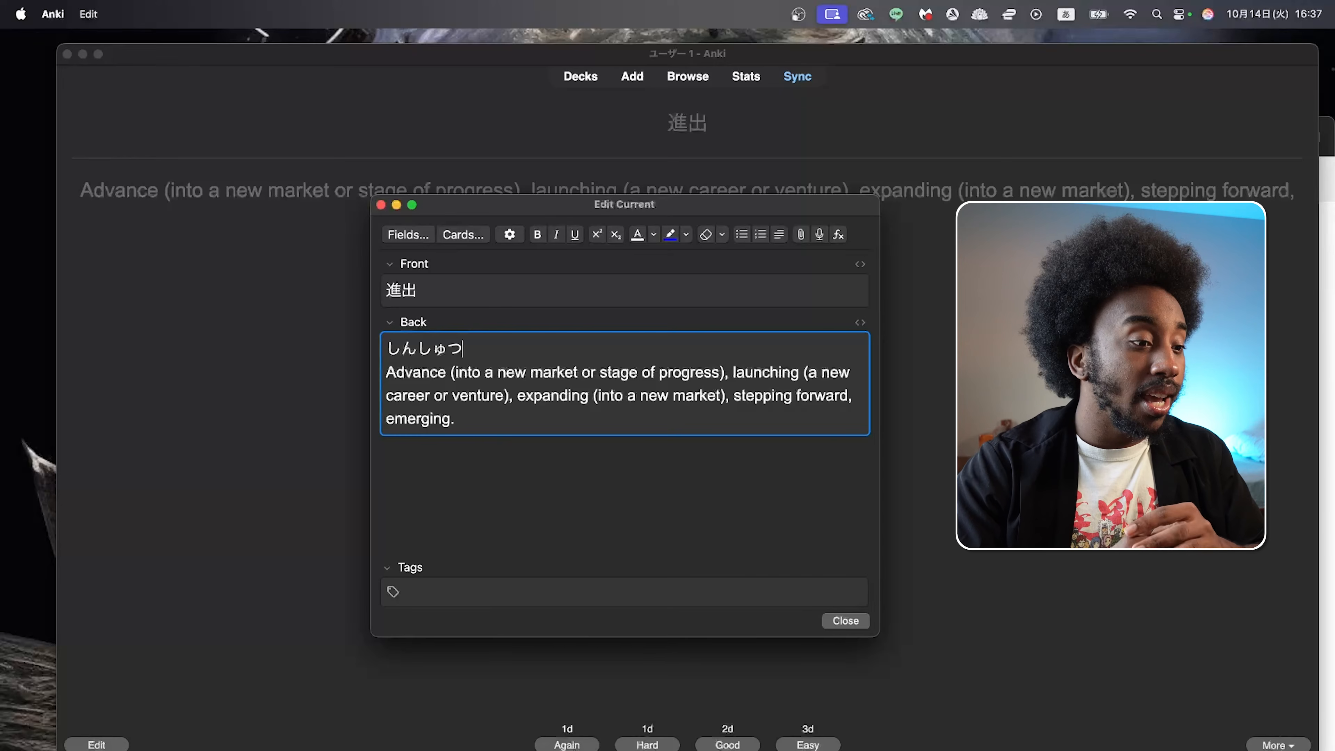
left_click(834, 619)
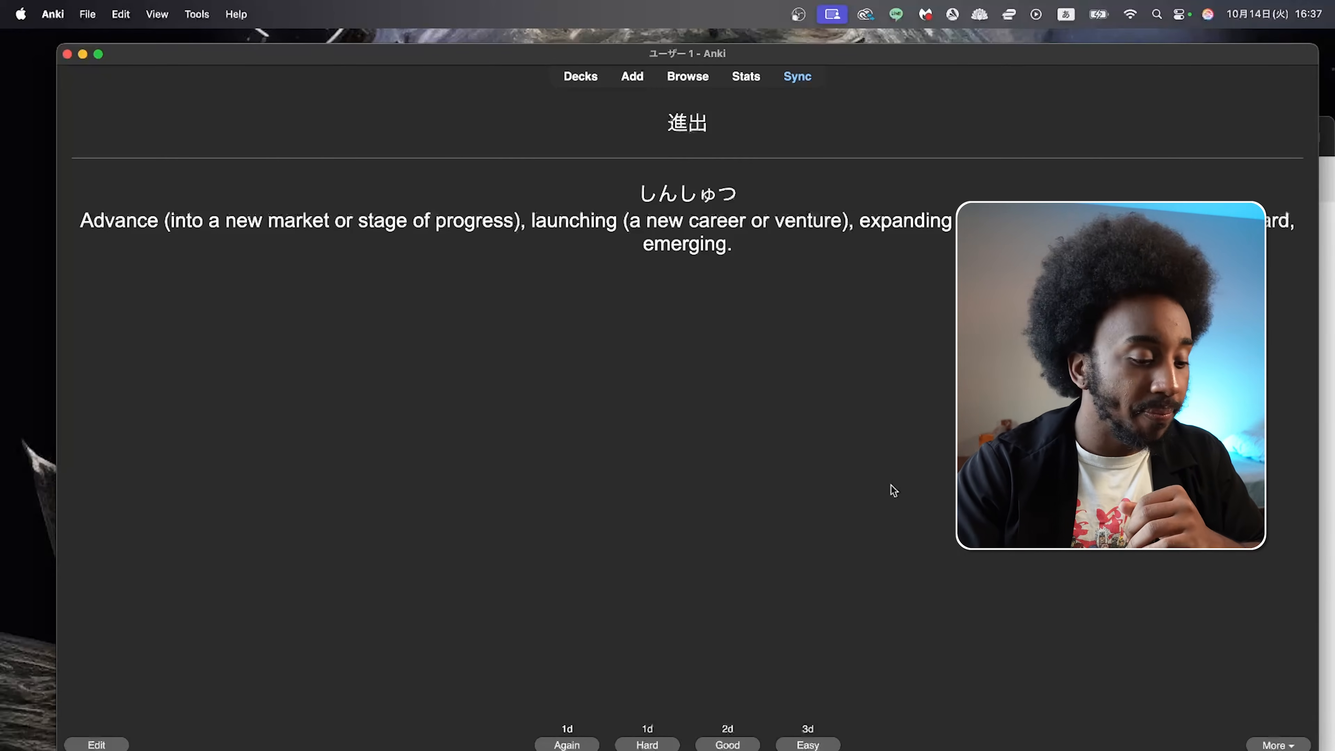
key("space")
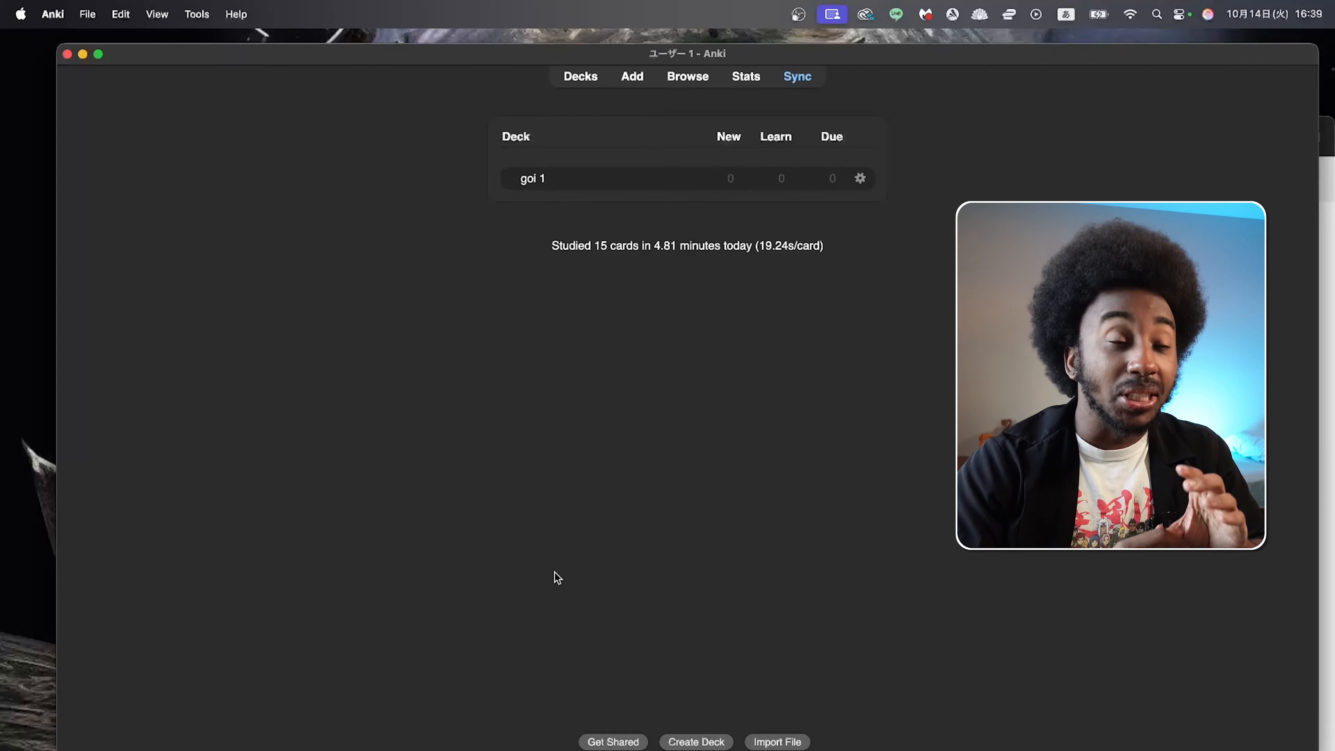
Step: Create a new deck named Genki 1
left_click(713, 743)
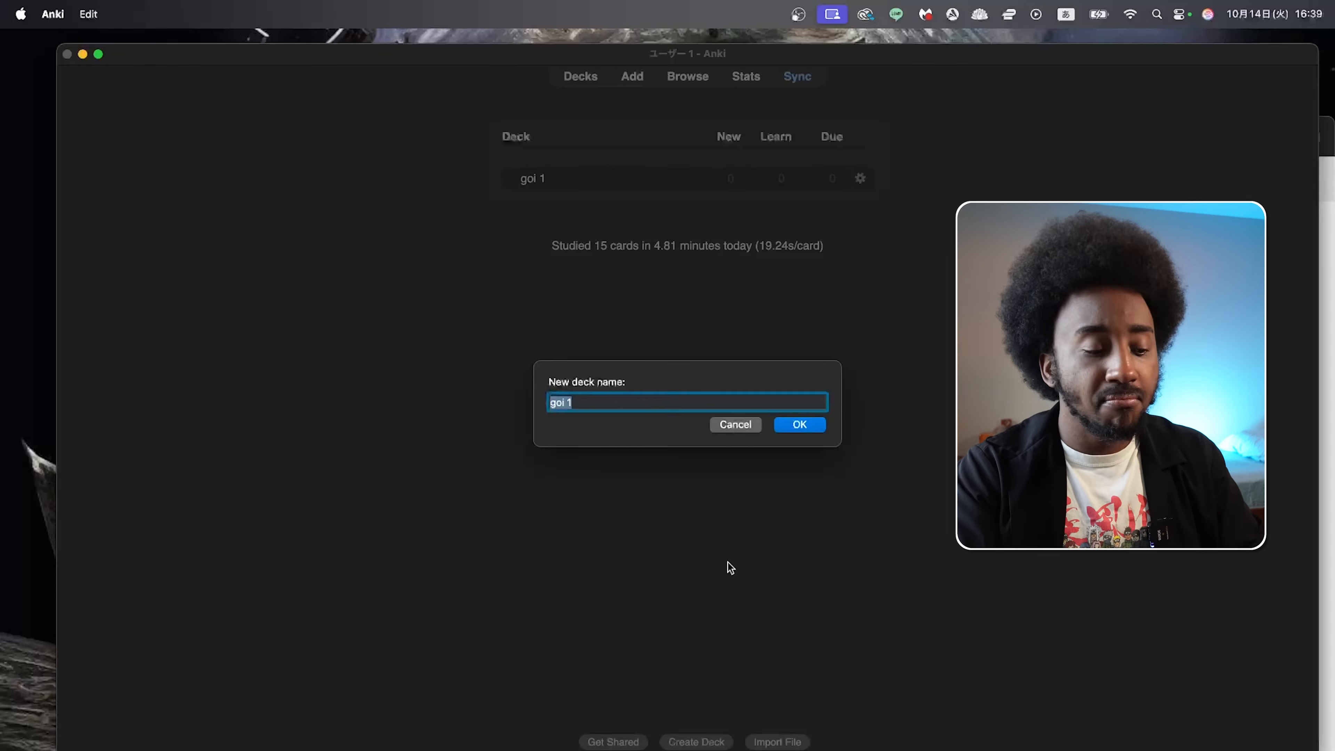
type("Genk")
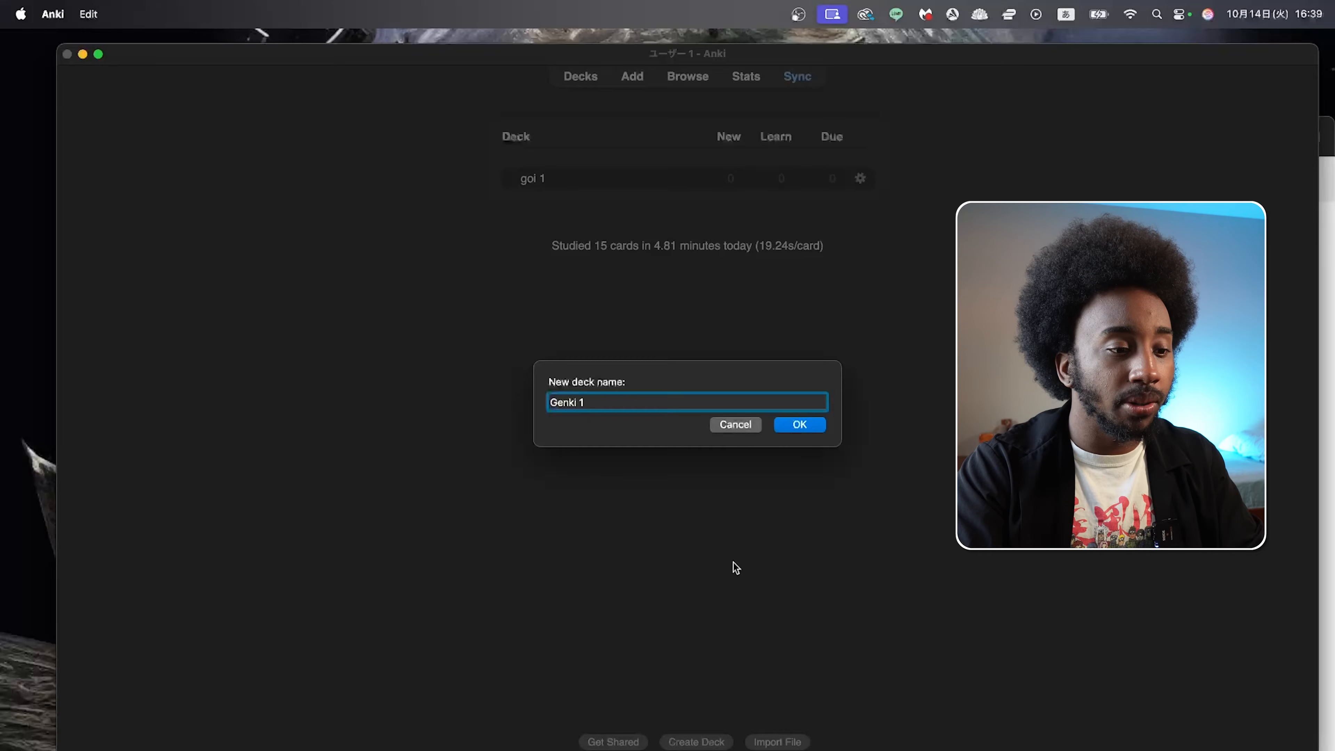
left_click(799, 423)
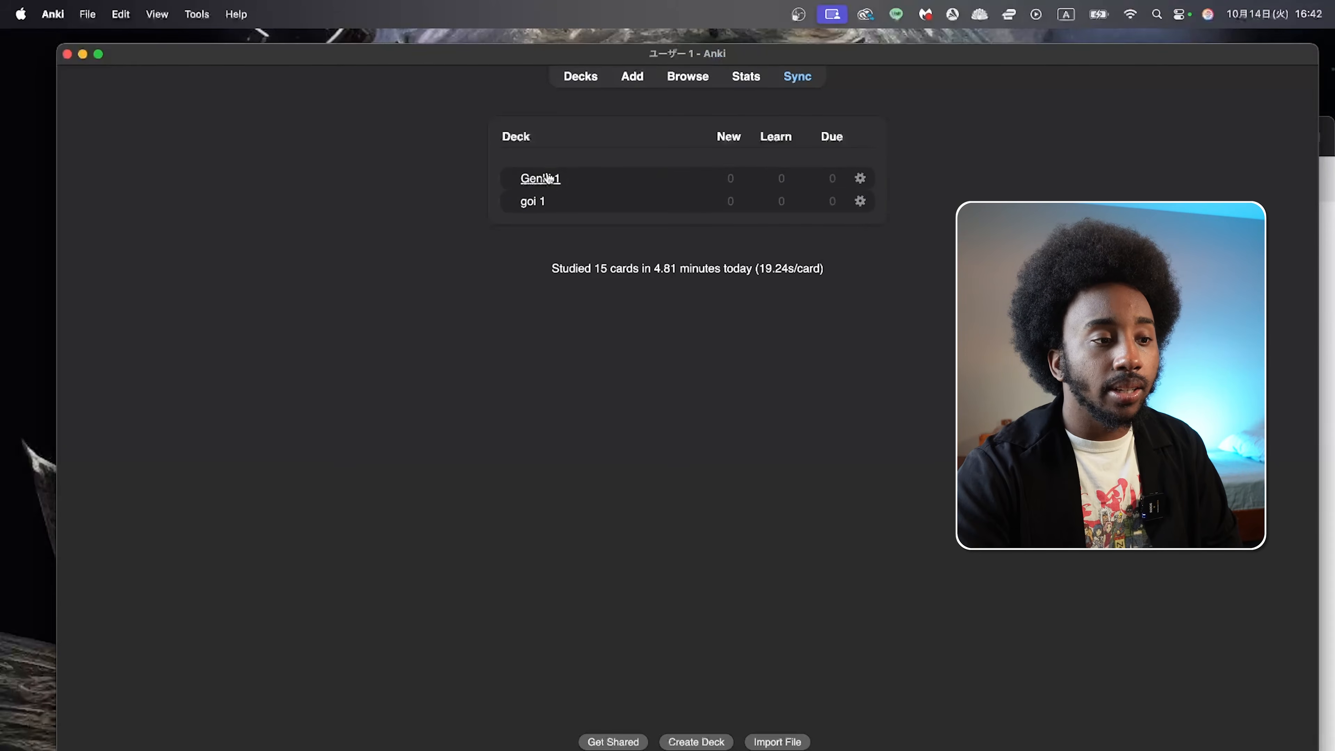
Step: Start a new Basic card in the Genki 1 deck and enter Good Afternoon on its front
left_click(542, 179)
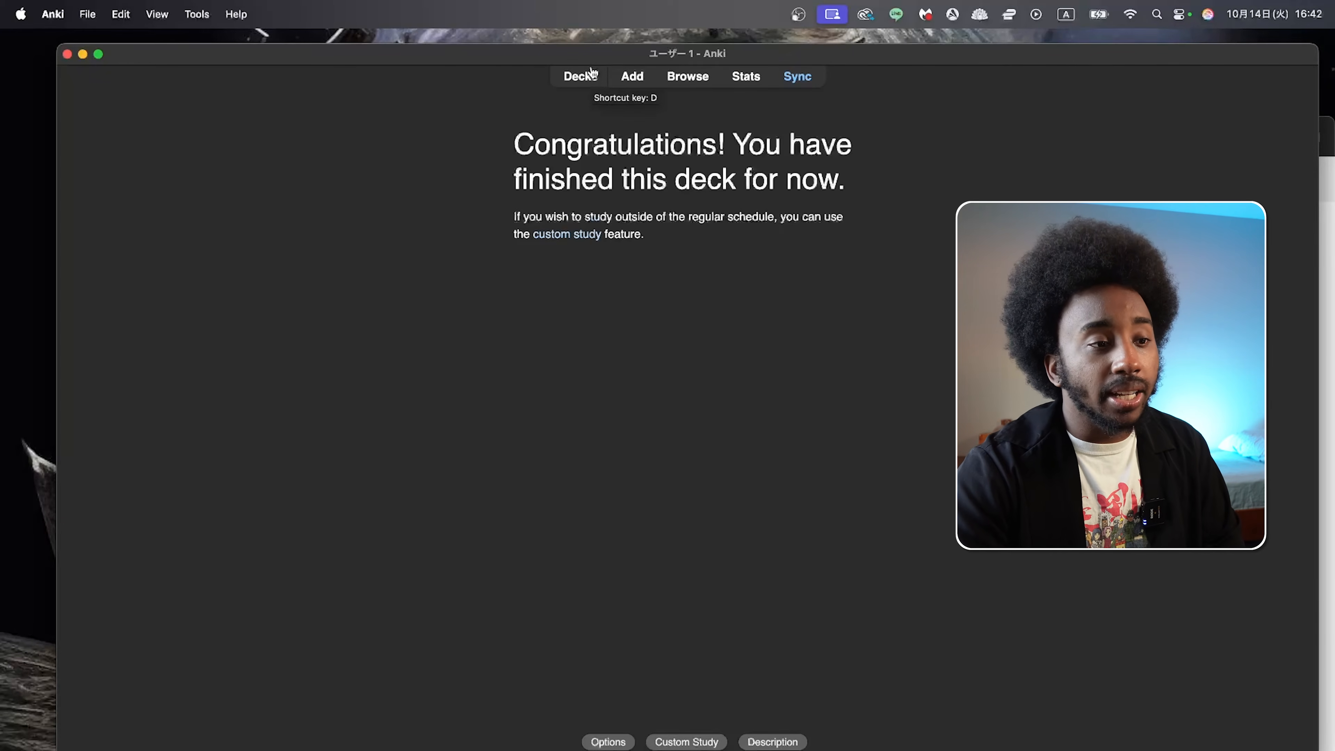
left_click(634, 79)
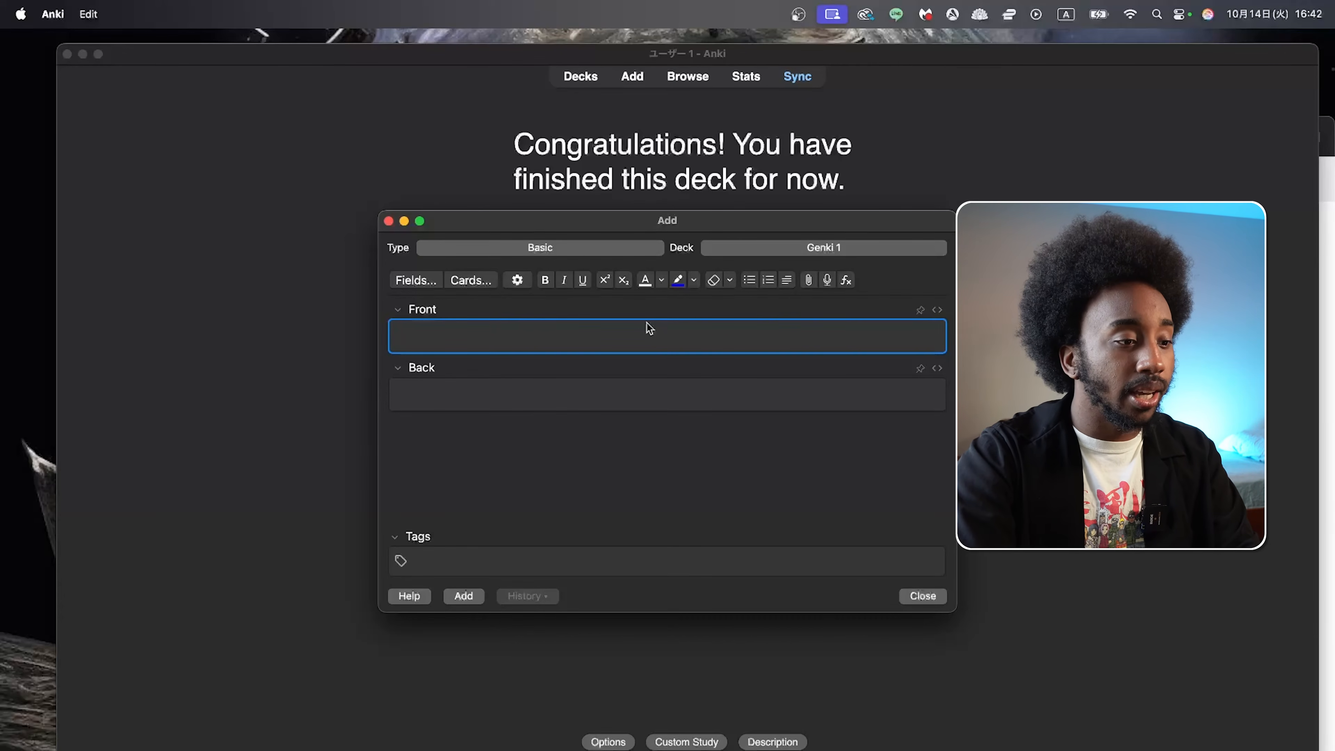
type("Hel")
key("BackSpace")
key("BackSpace")
key("BackSpace")
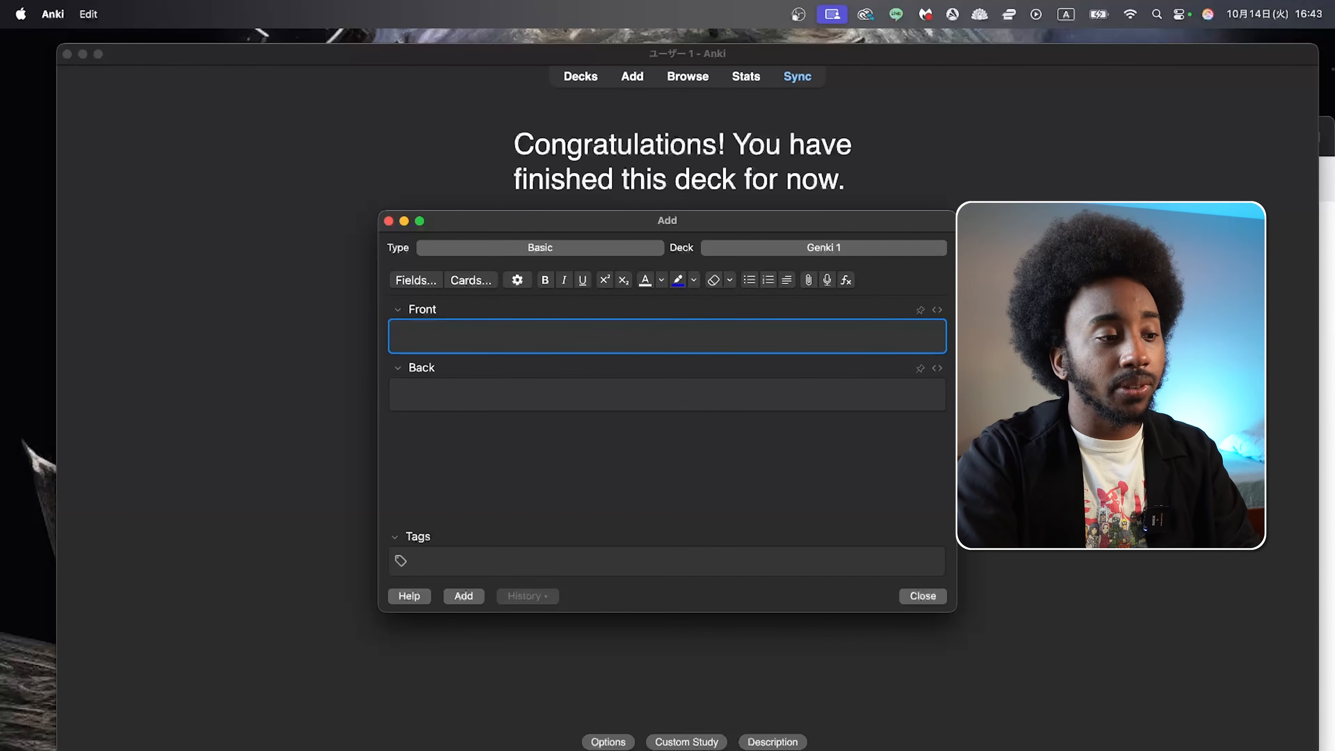
type("G")
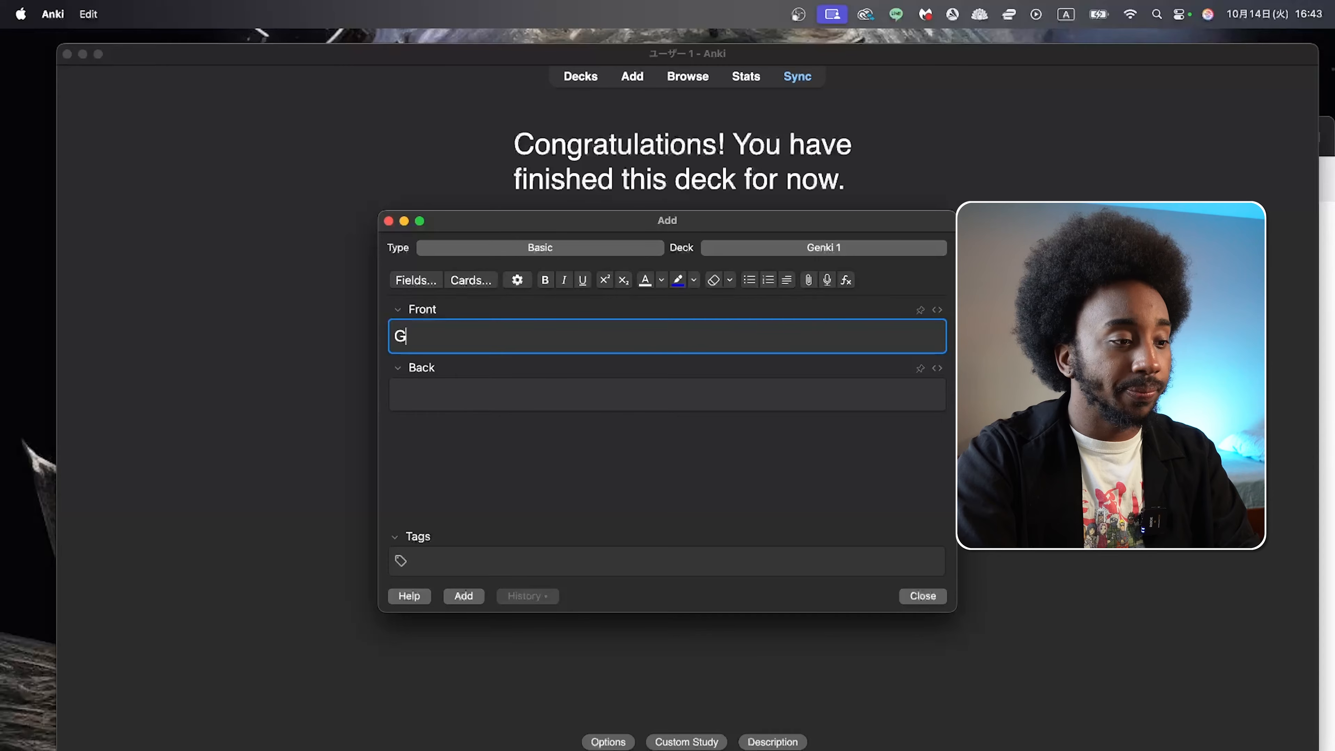
type("ood Afternoon")
key("Tab")
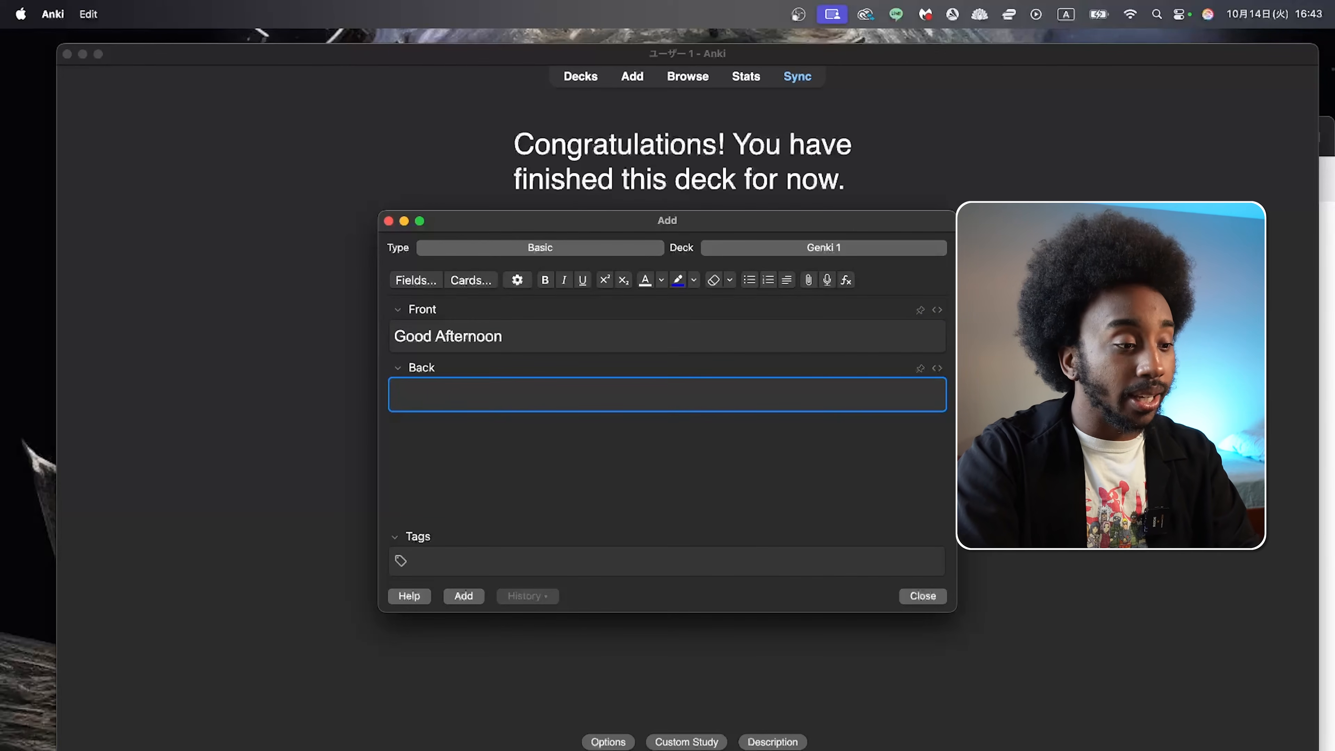
Step: Enter こんにちは in Japanese on the back of the Good Afternoon card and add the card to the deck
key("ctrl+space")
type("こん")
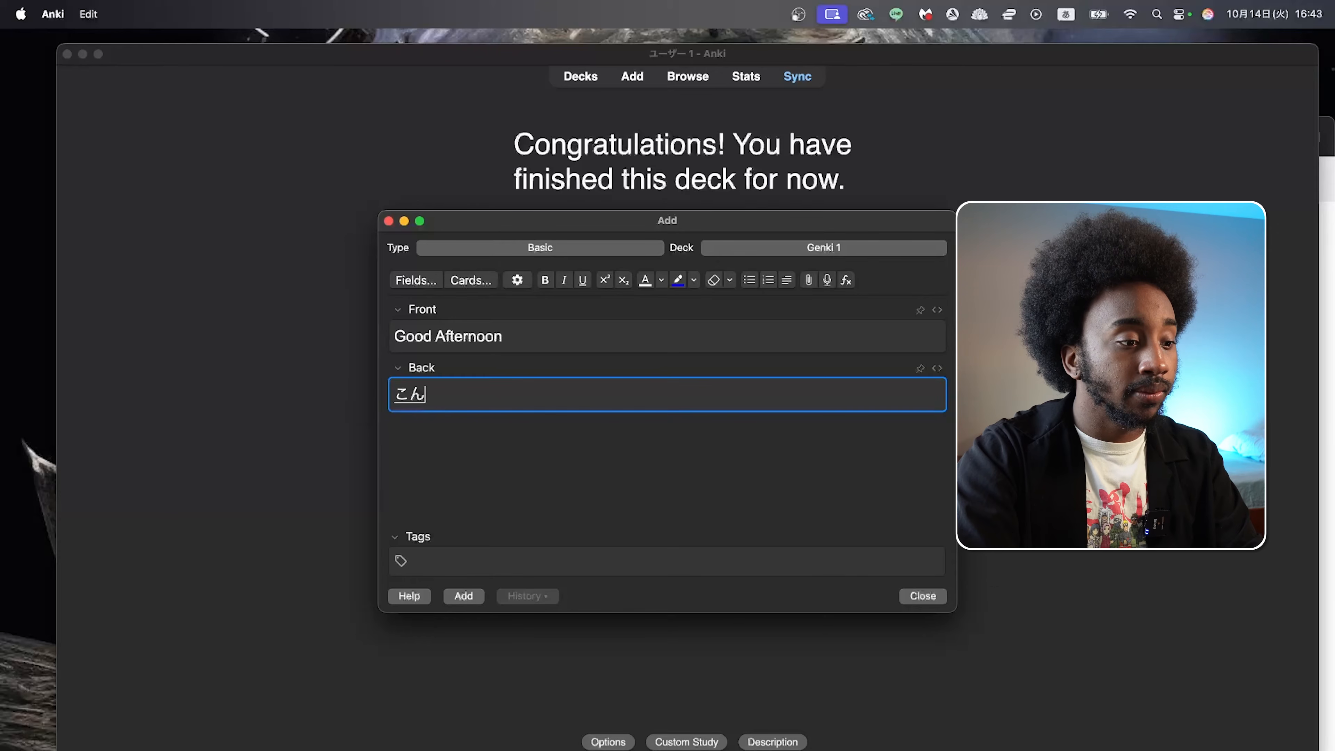
type("にちは")
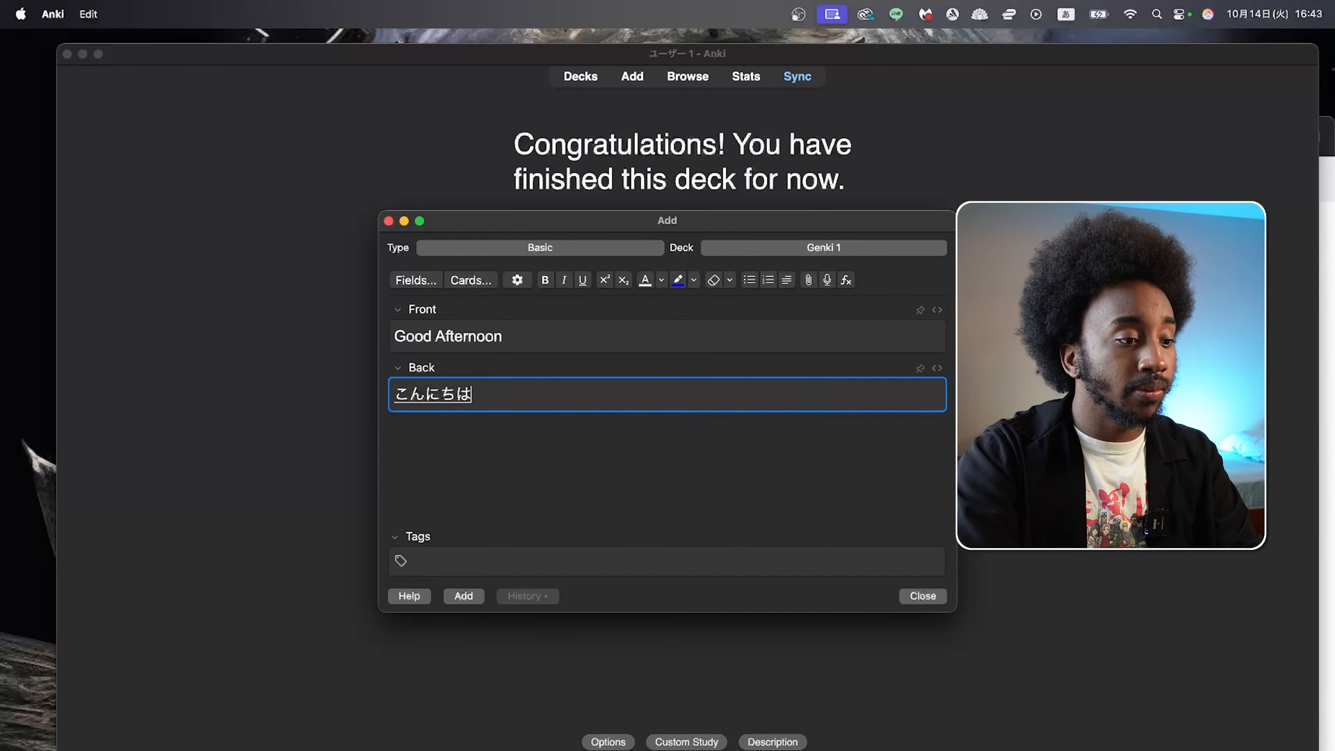
key("Return")
left_click(512, 543)
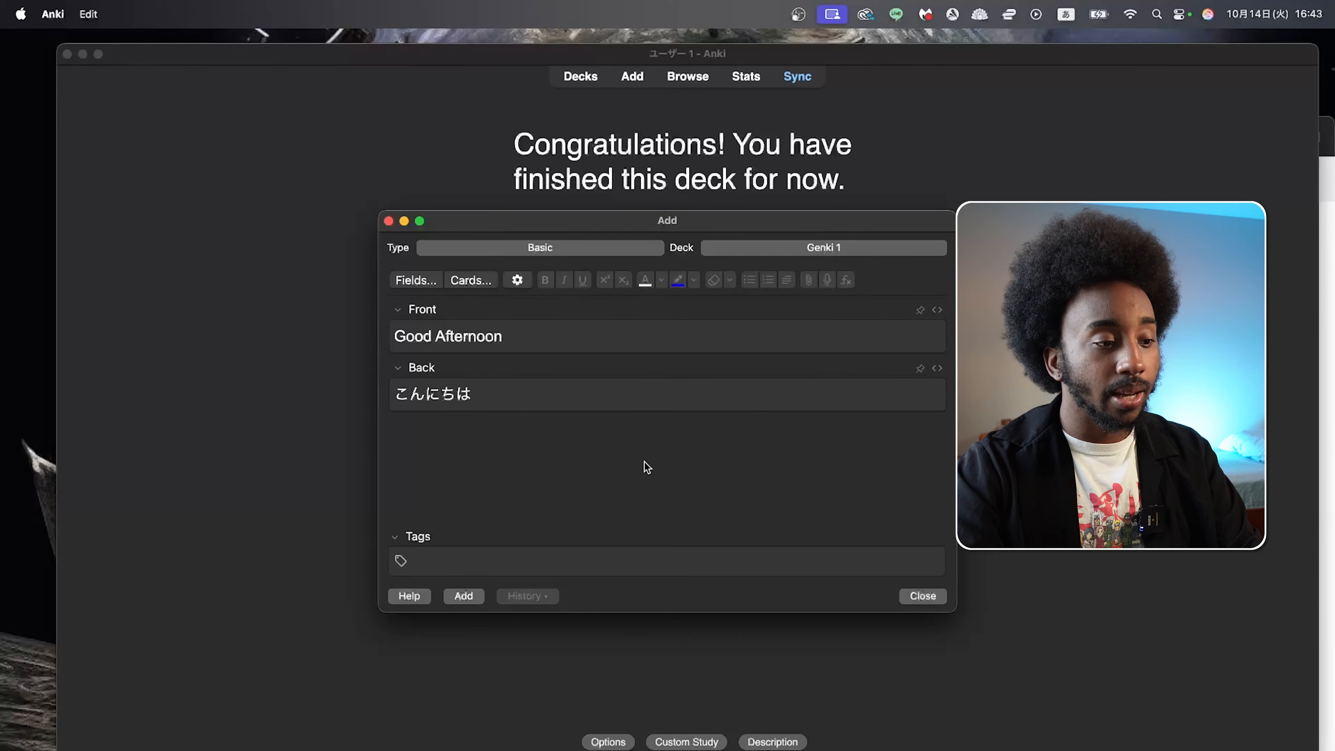
left_click(463, 595)
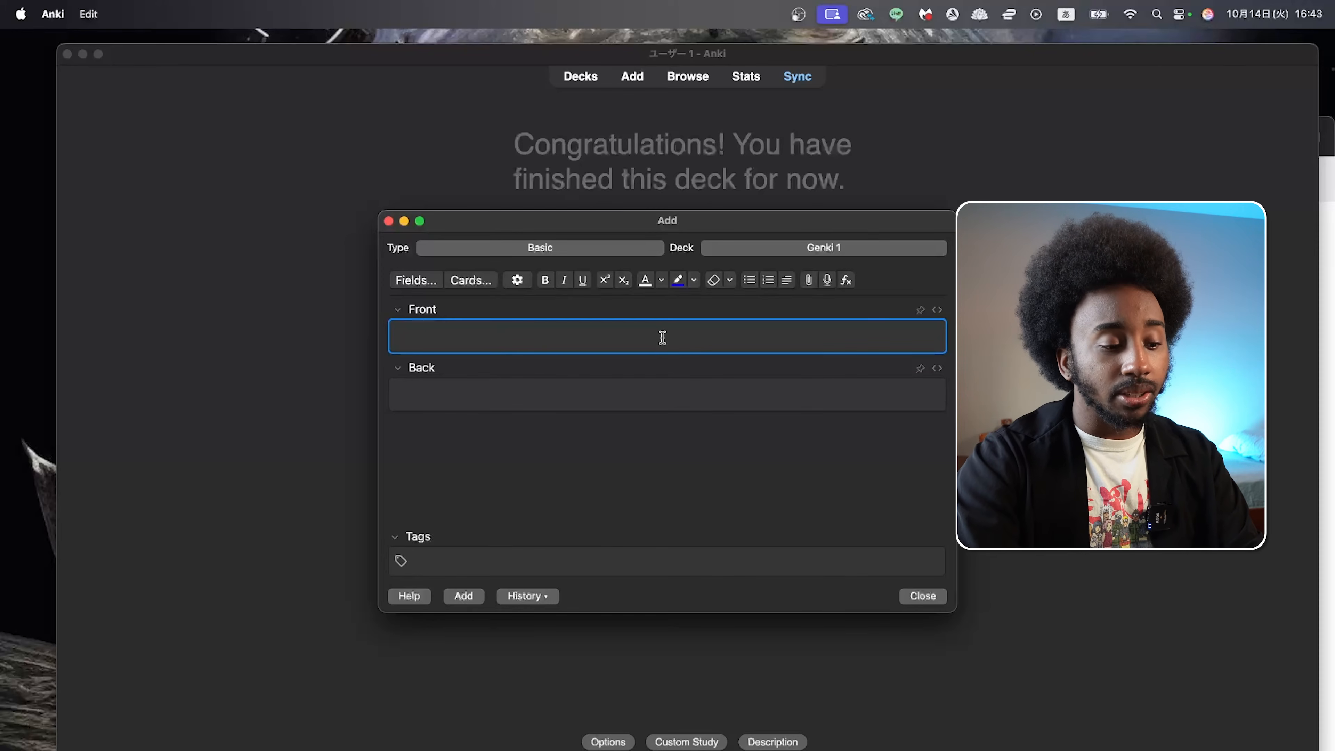
Step: Add a reversed card with こんにちは on the front and Good Afternoon on the back, and close the card entry window
type("こんに")
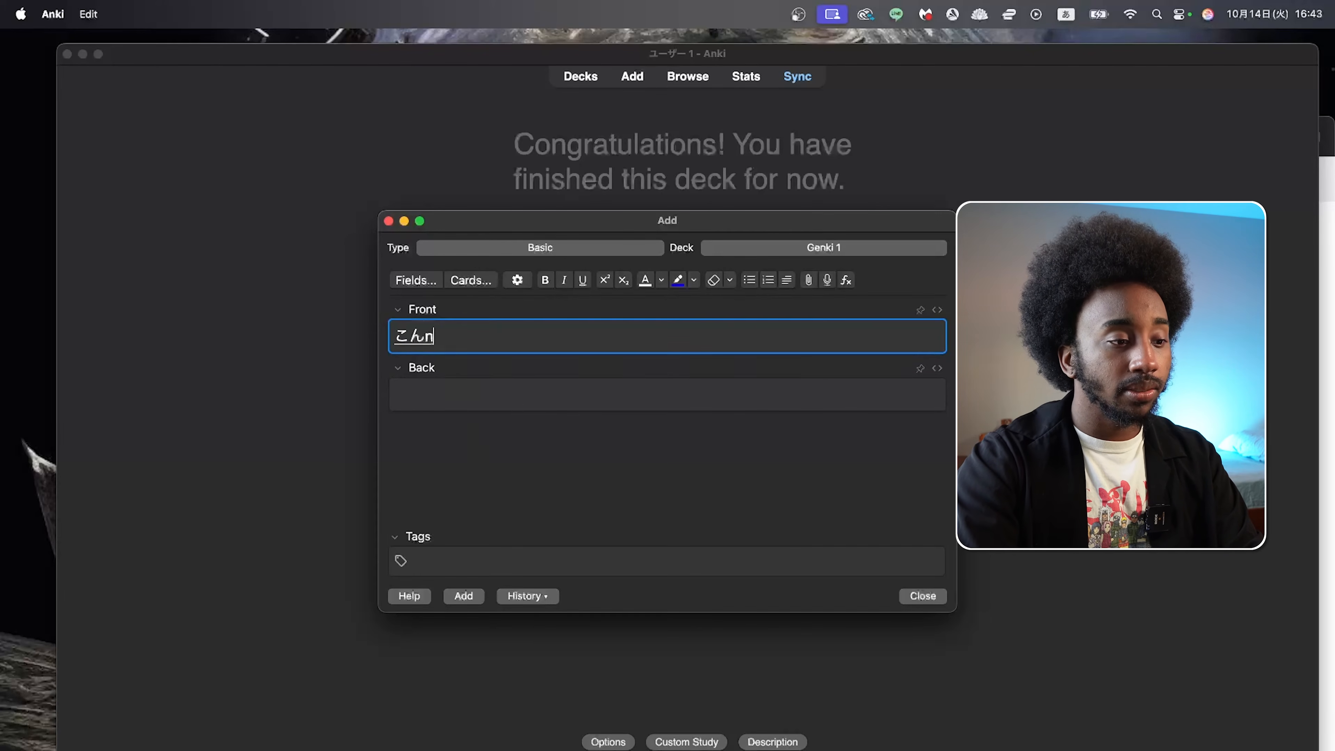
type("ちは")
key("Return")
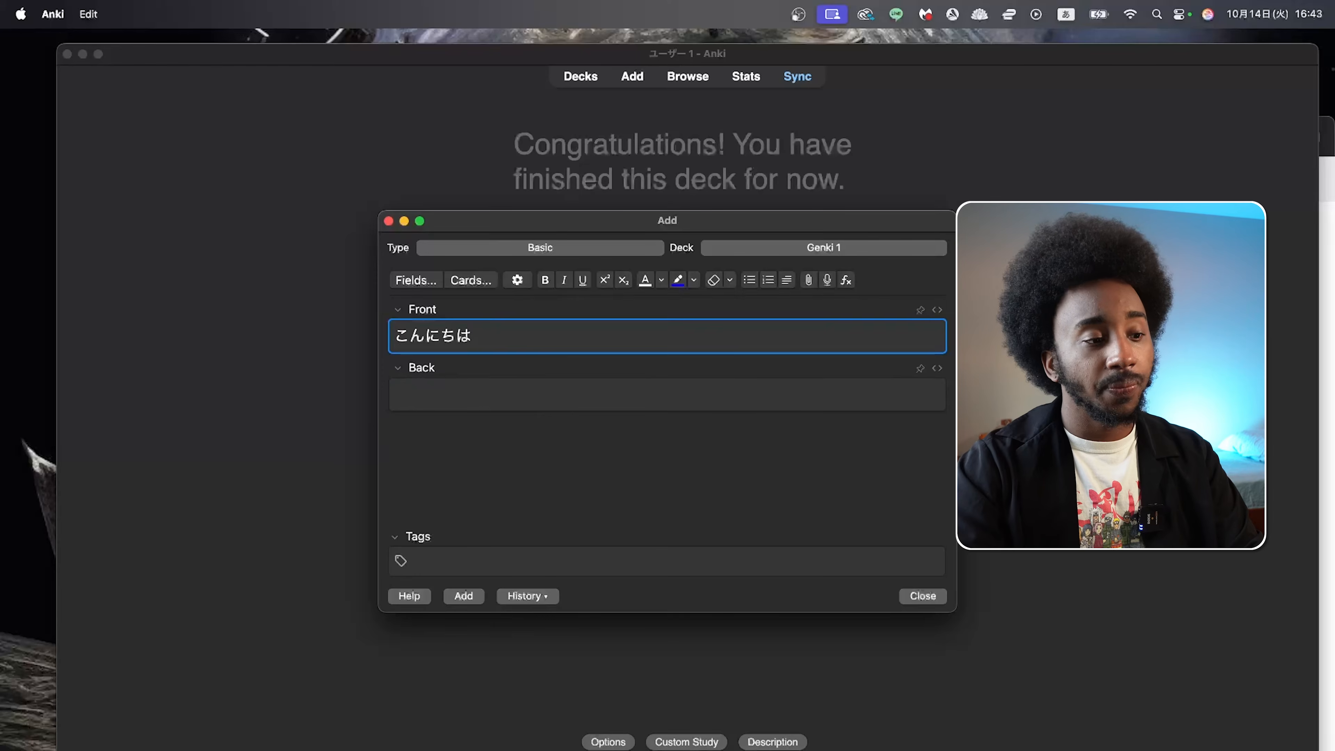
left_click(701, 390)
key("ctrl+space")
type("Good Afternoon")
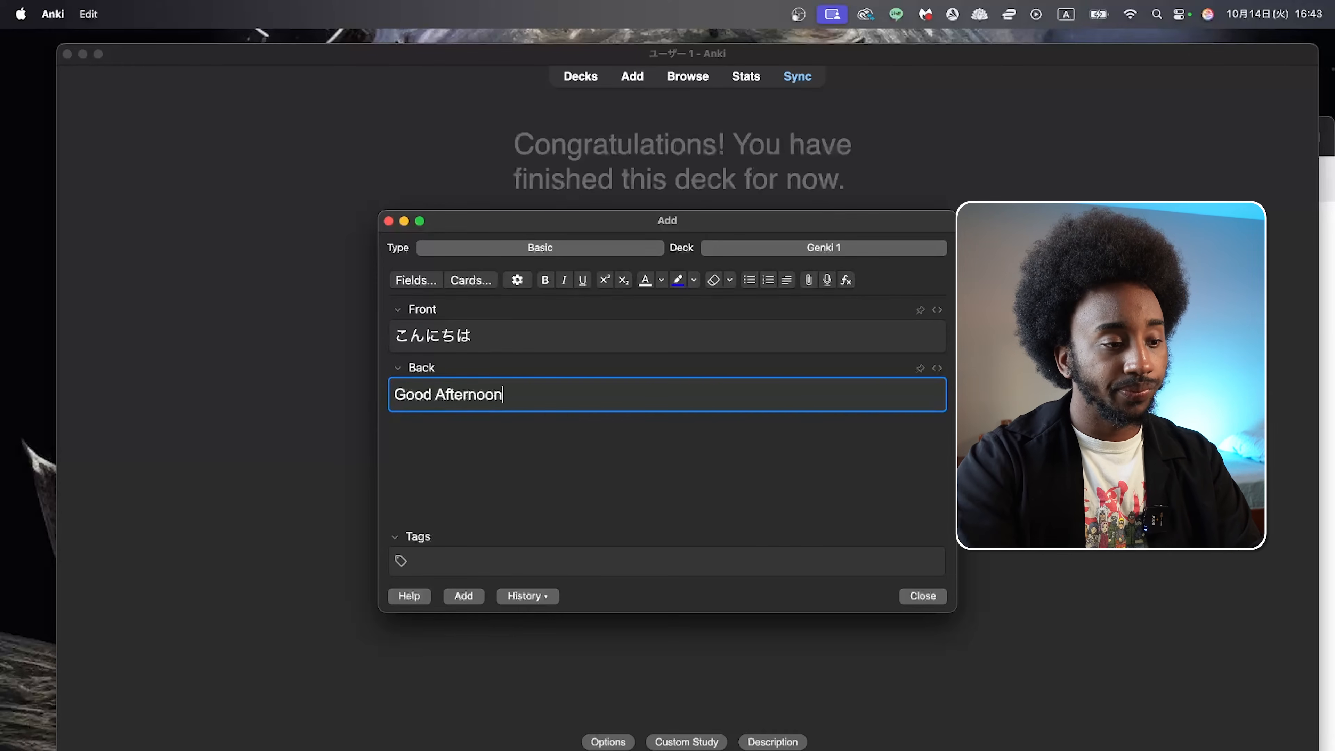
left_click(709, 459)
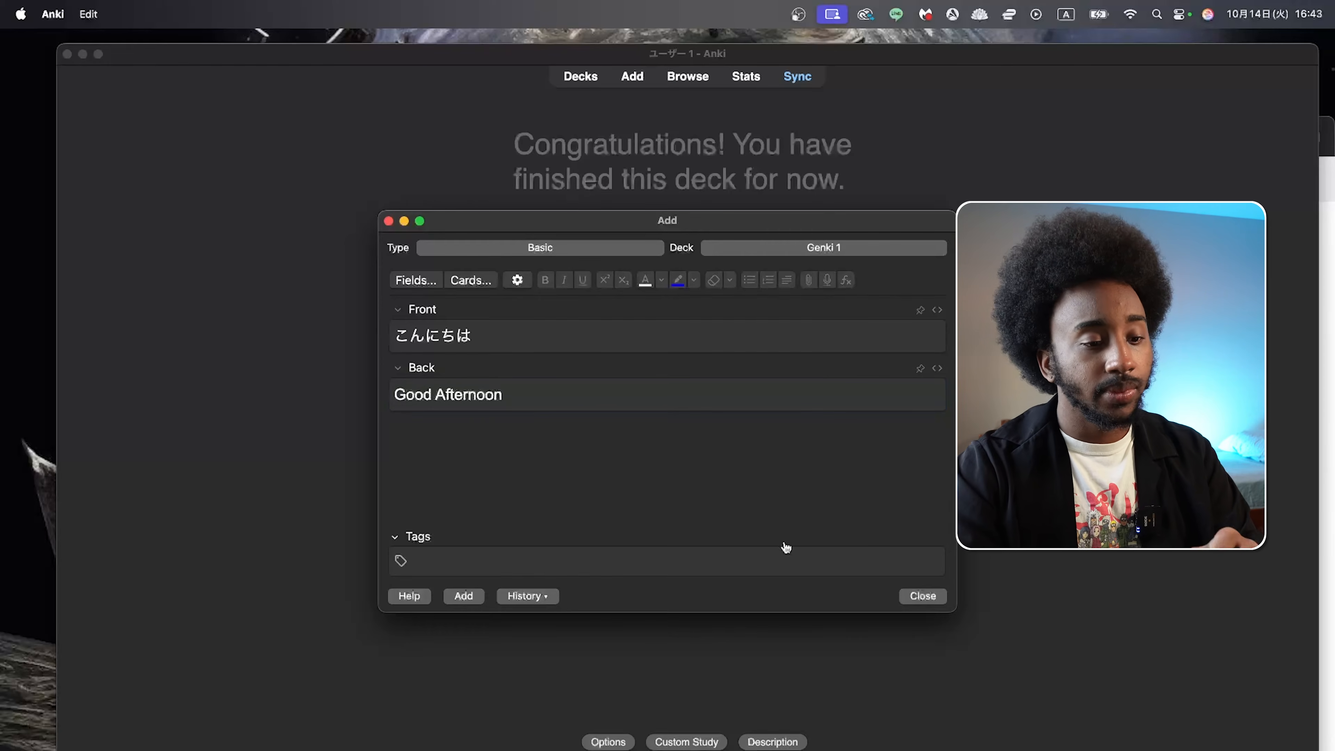
left_click(464, 597)
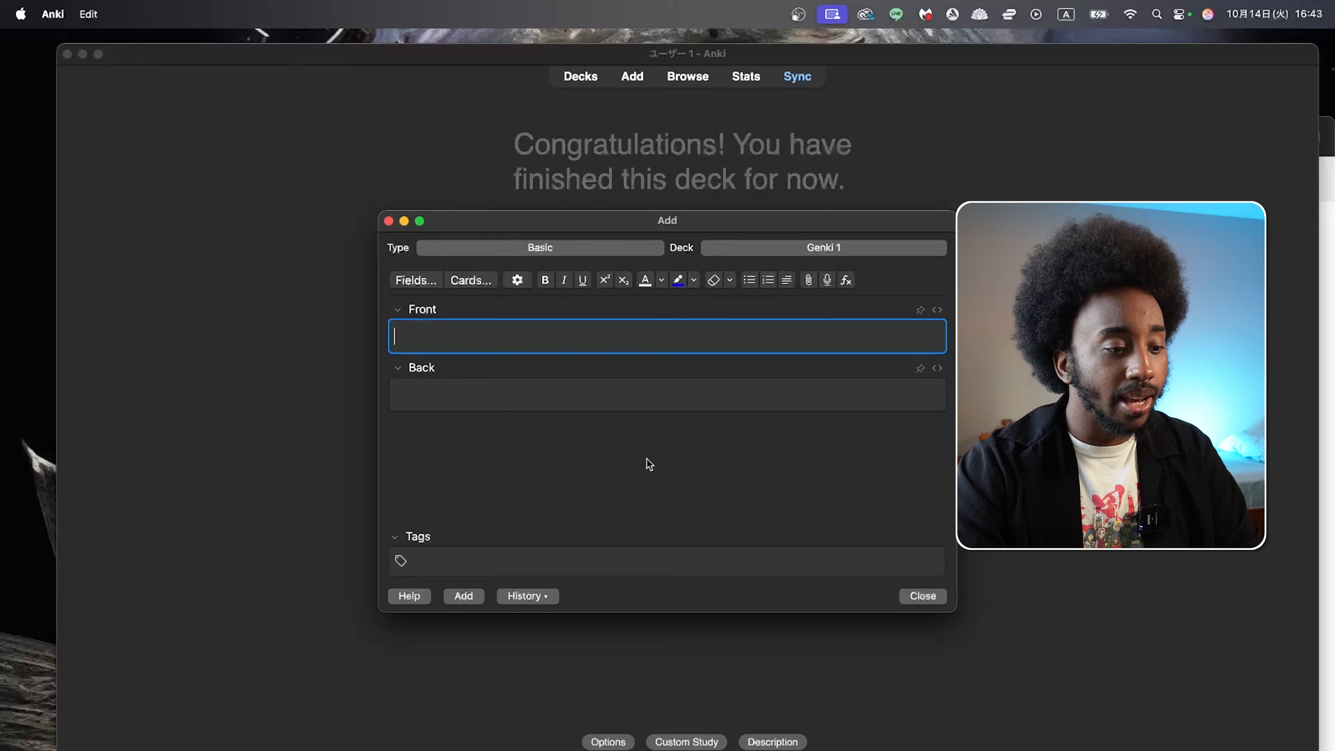
left_click(924, 597)
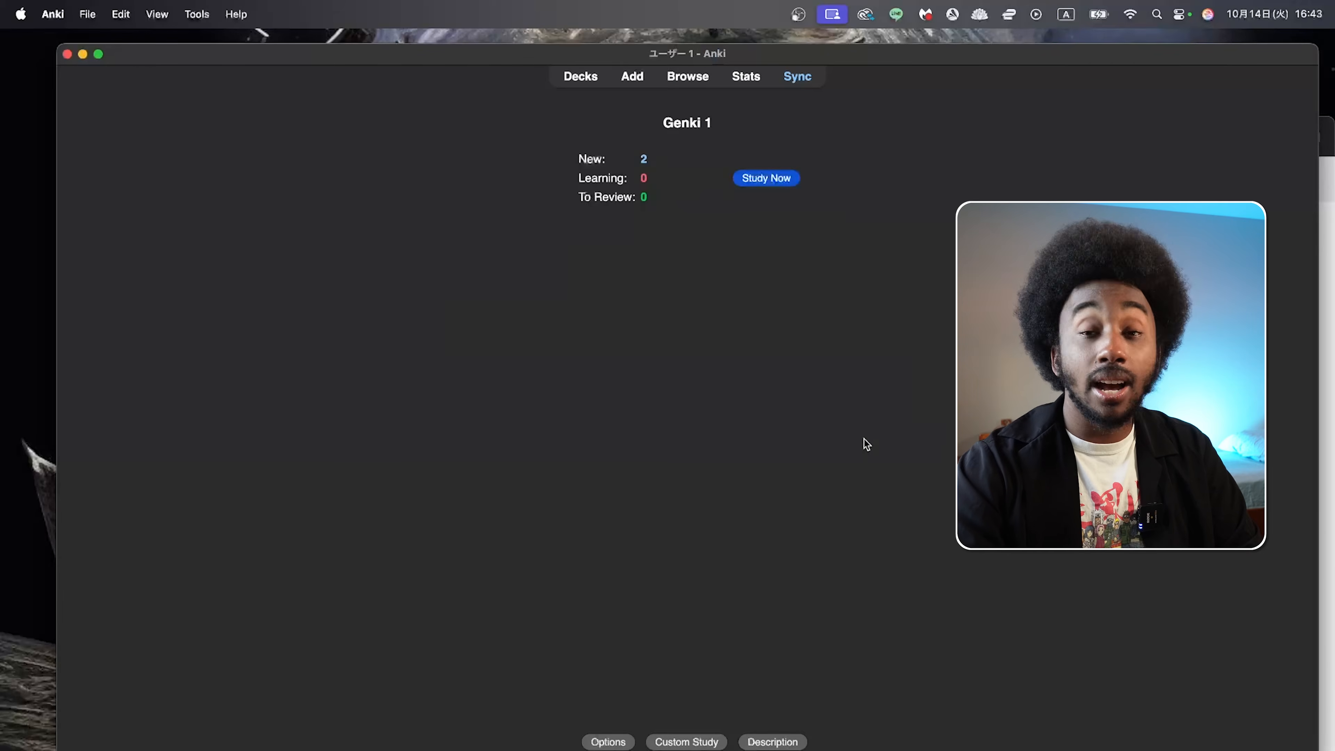
Step: Study the two new Genki 1 cards, revealing each answer and rating it Good
left_click(766, 177)
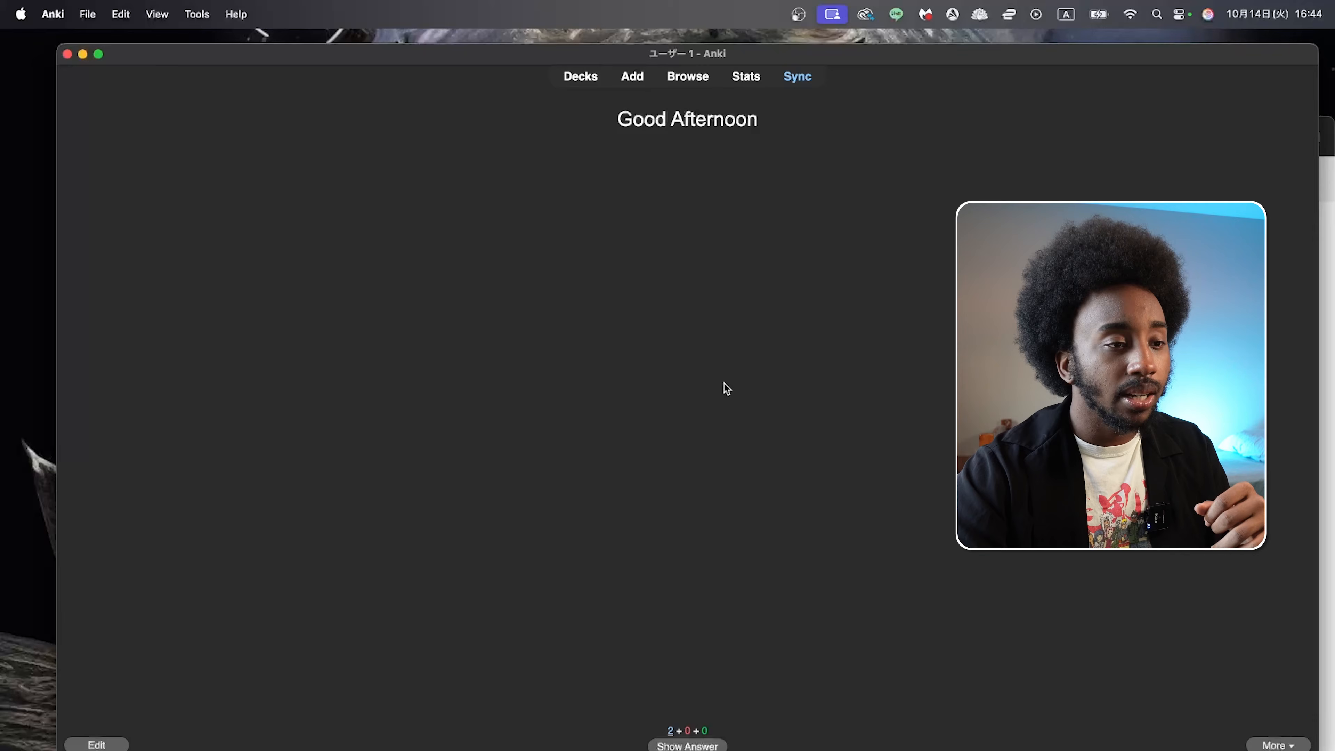
key("space")
key("space")
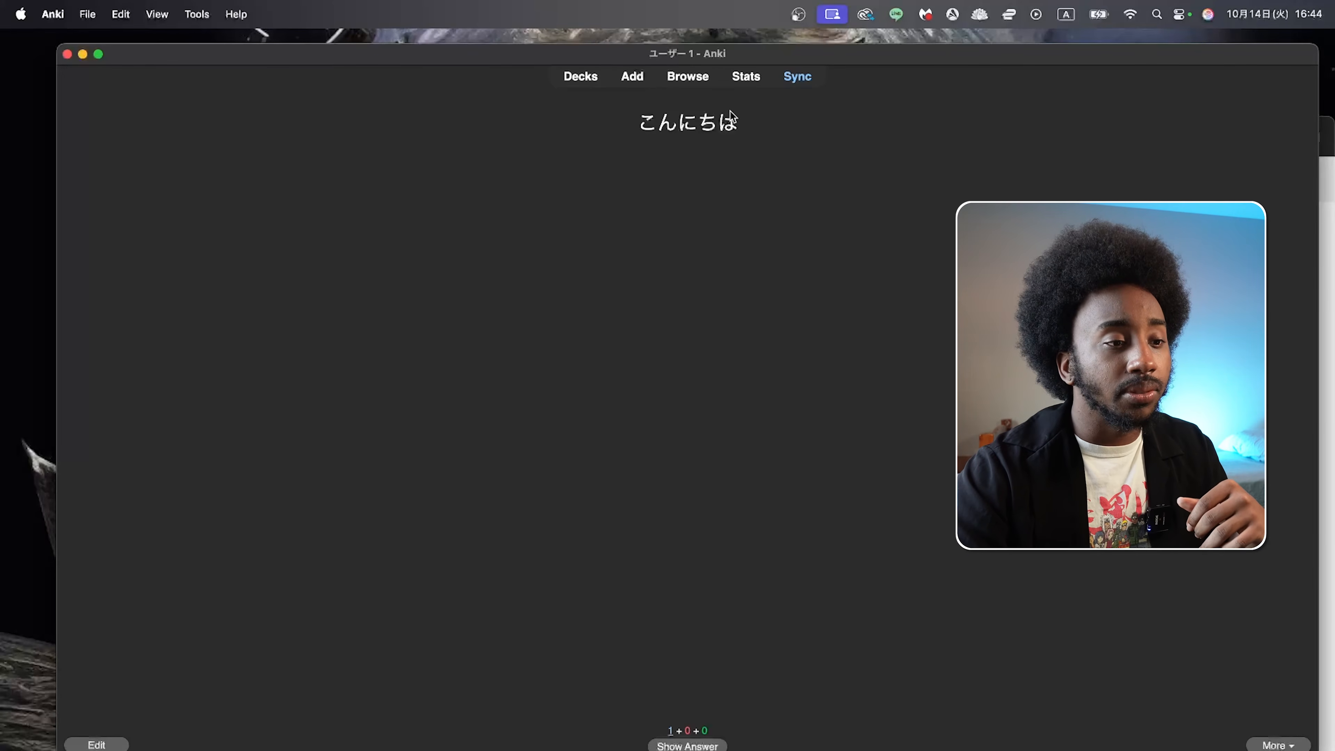
key("space")
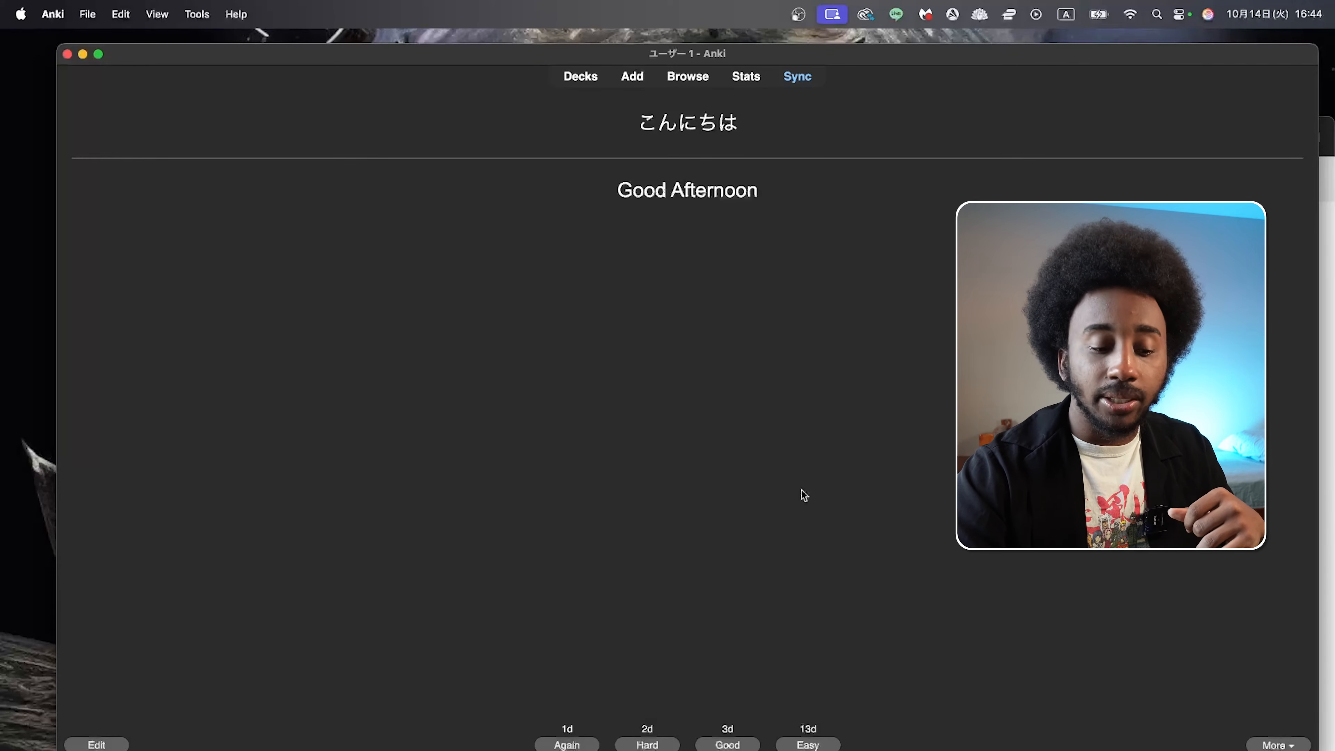
key("space")
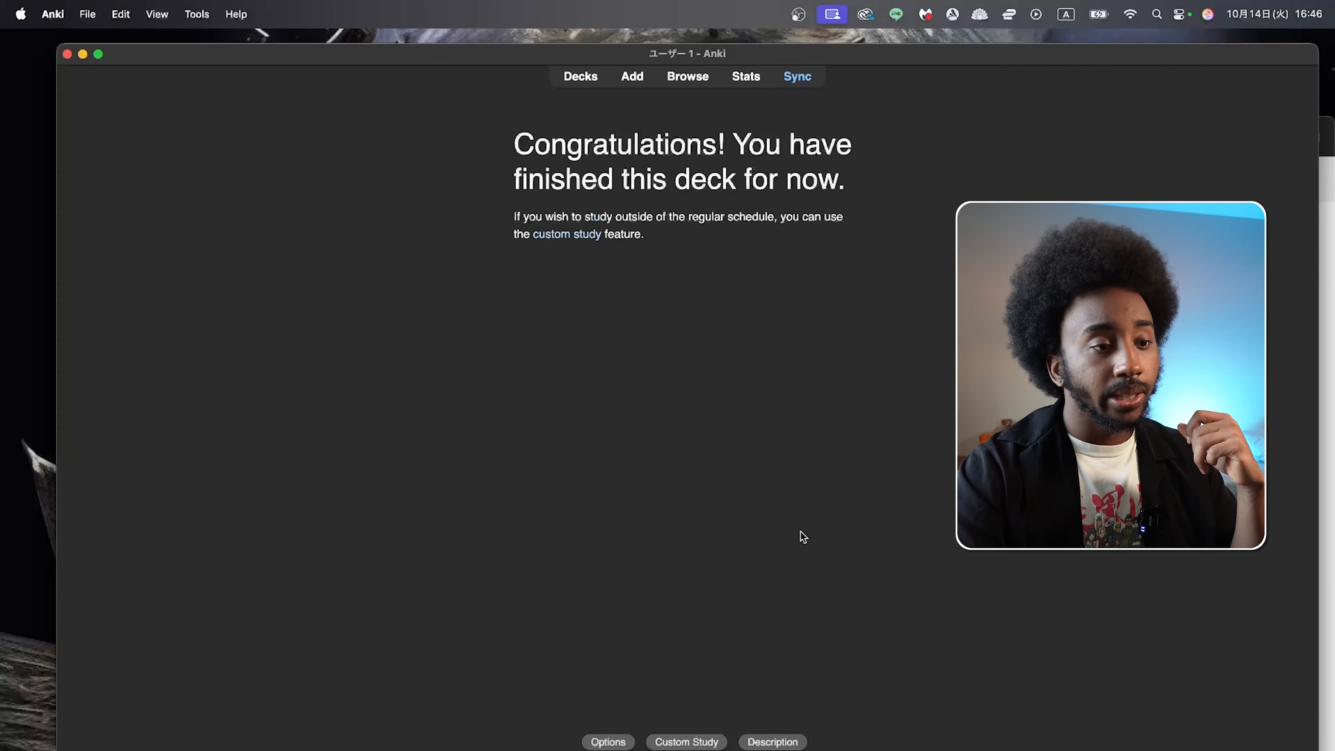
Step: Open the card browser and examine the front and back text of the Good Afternoon card
left_click(632, 76)
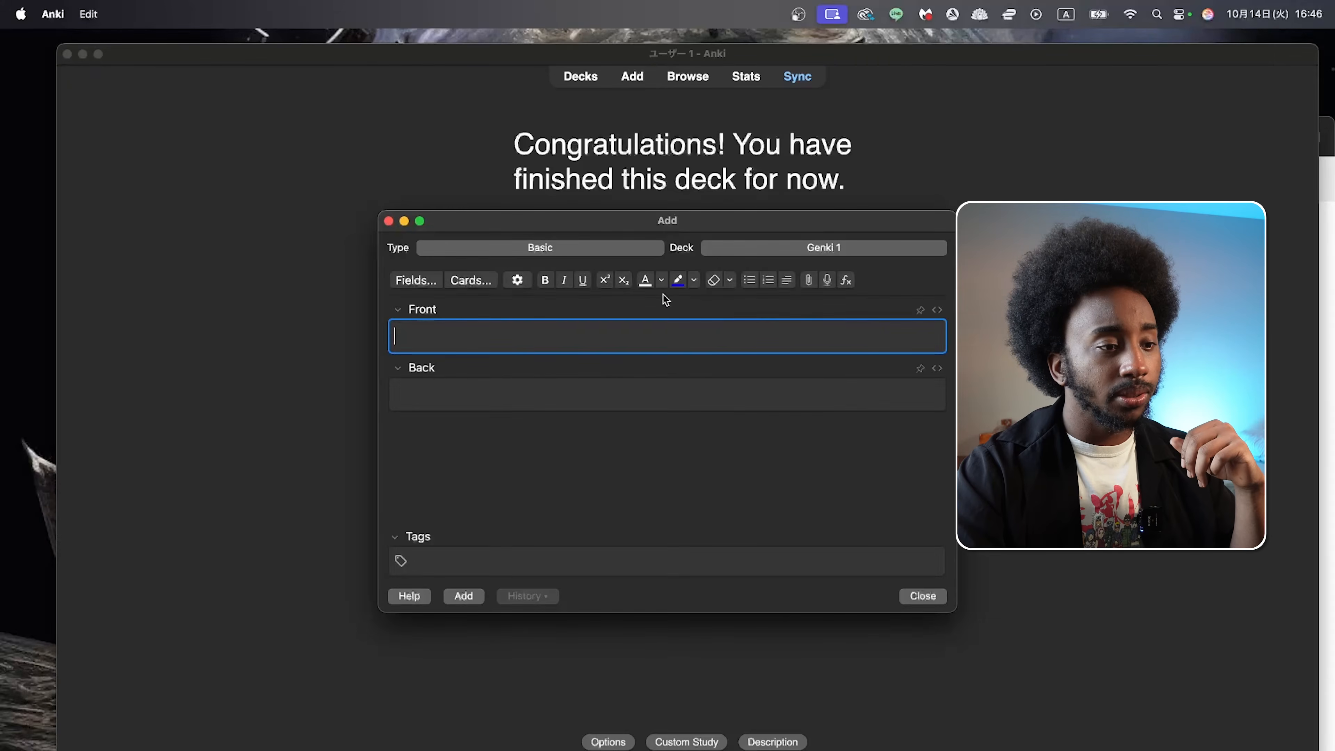
left_click(388, 220)
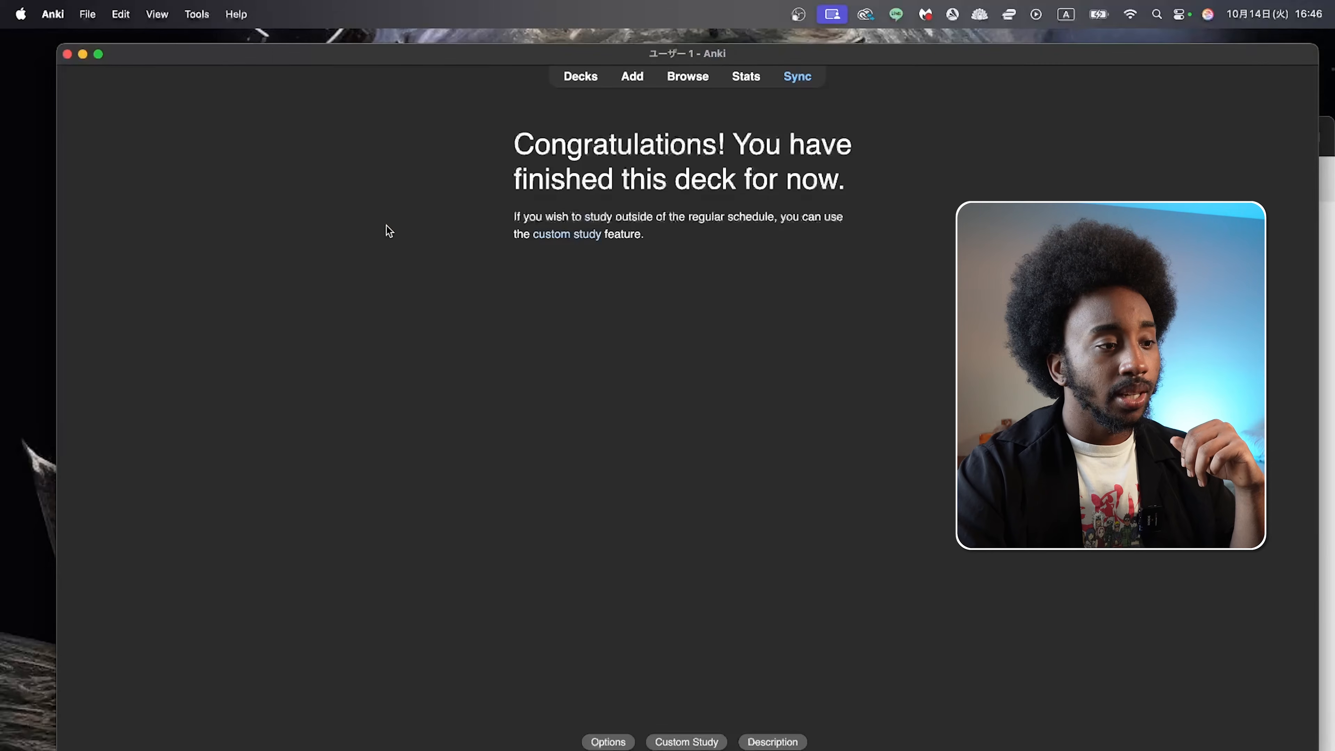
left_click(680, 83)
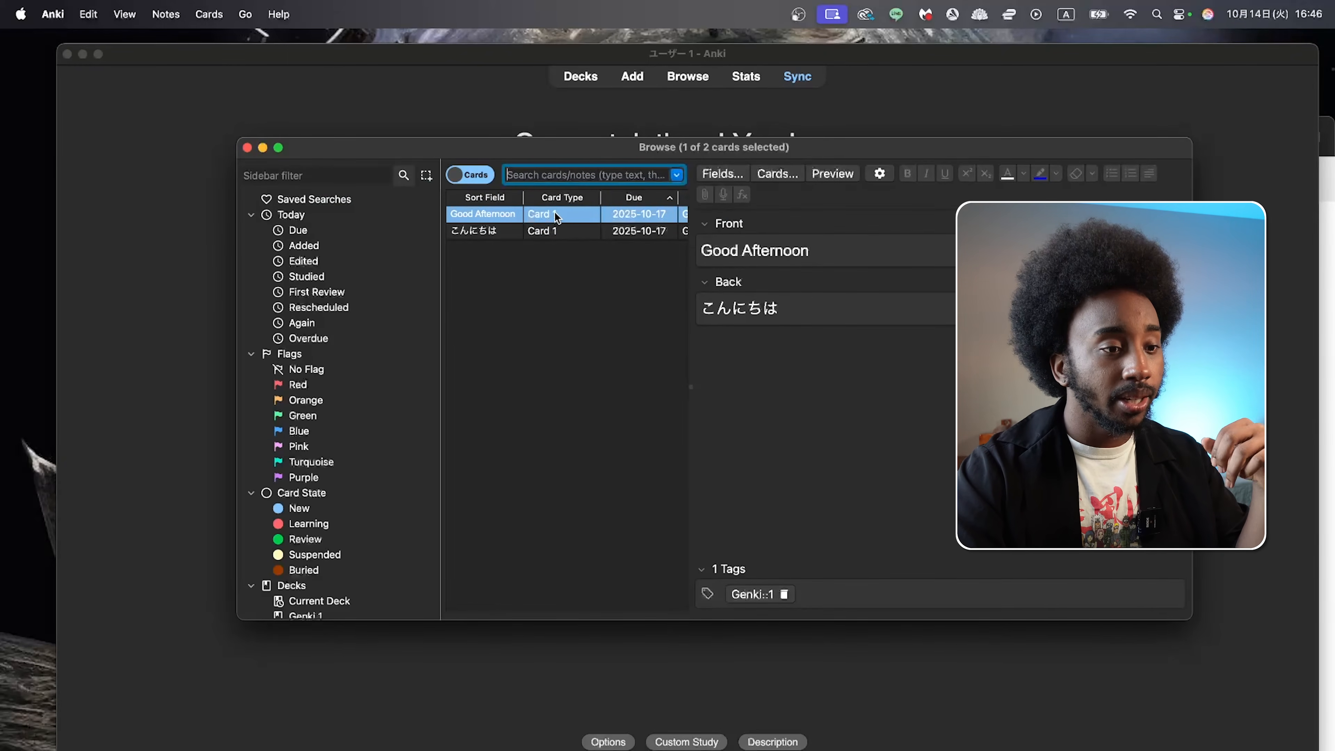
left_click(794, 243)
left_click_drag(867, 244, 672, 248)
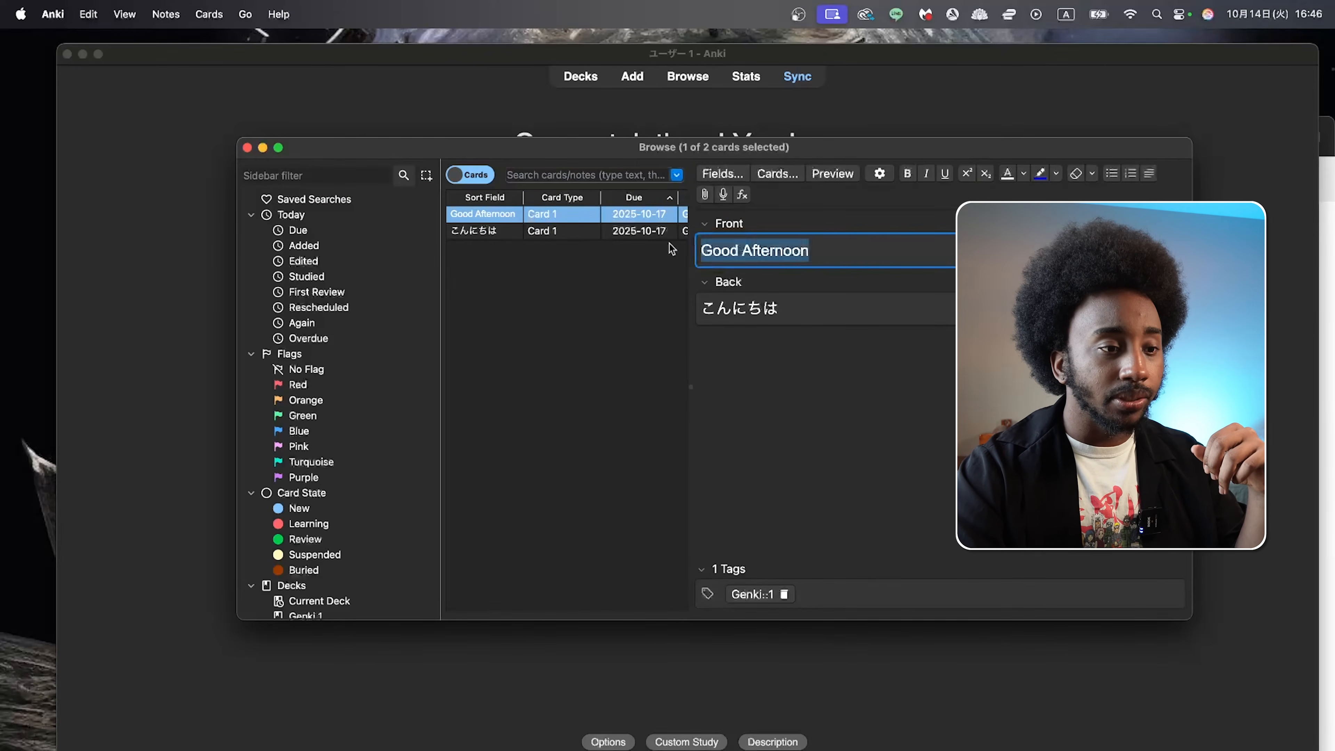
left_click(810, 250)
left_click_drag(807, 310, 704, 310)
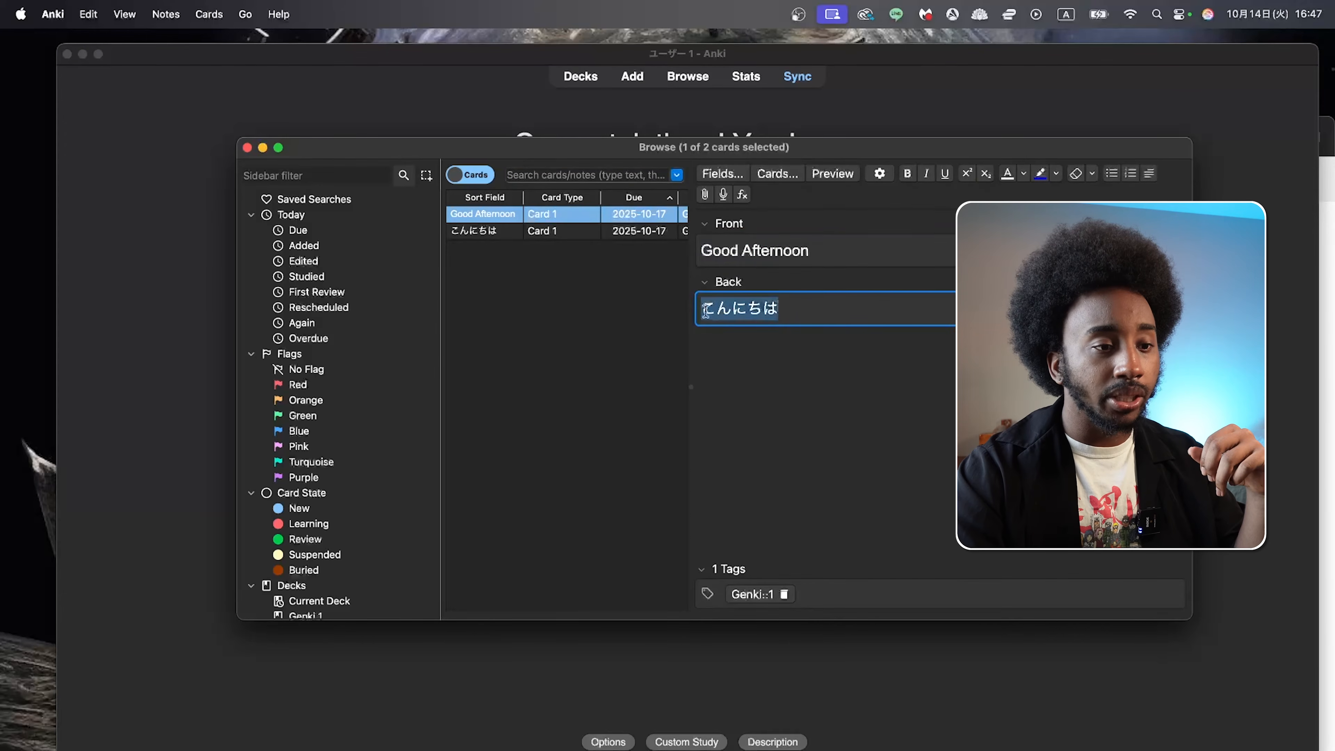
left_click(840, 227)
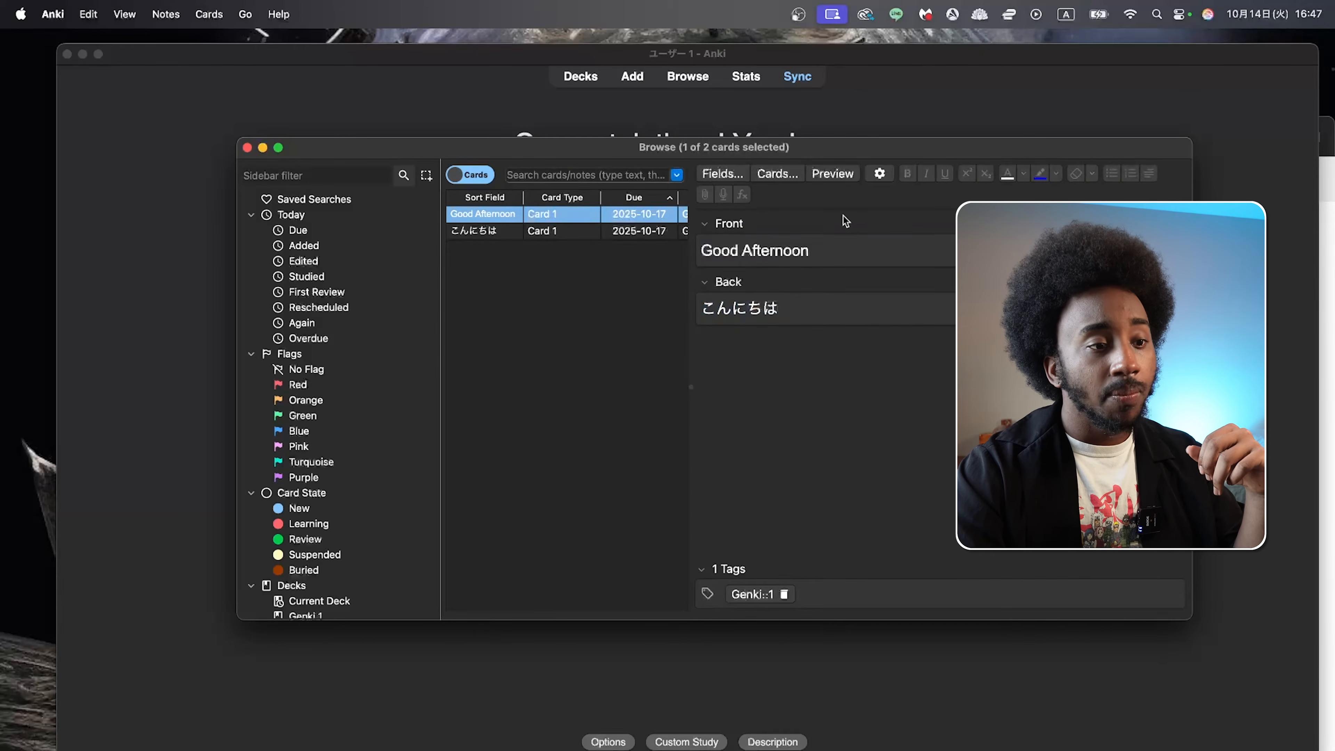
Step: Open the field list of the Basic note type and look at its Front and Back fields
left_click(727, 176)
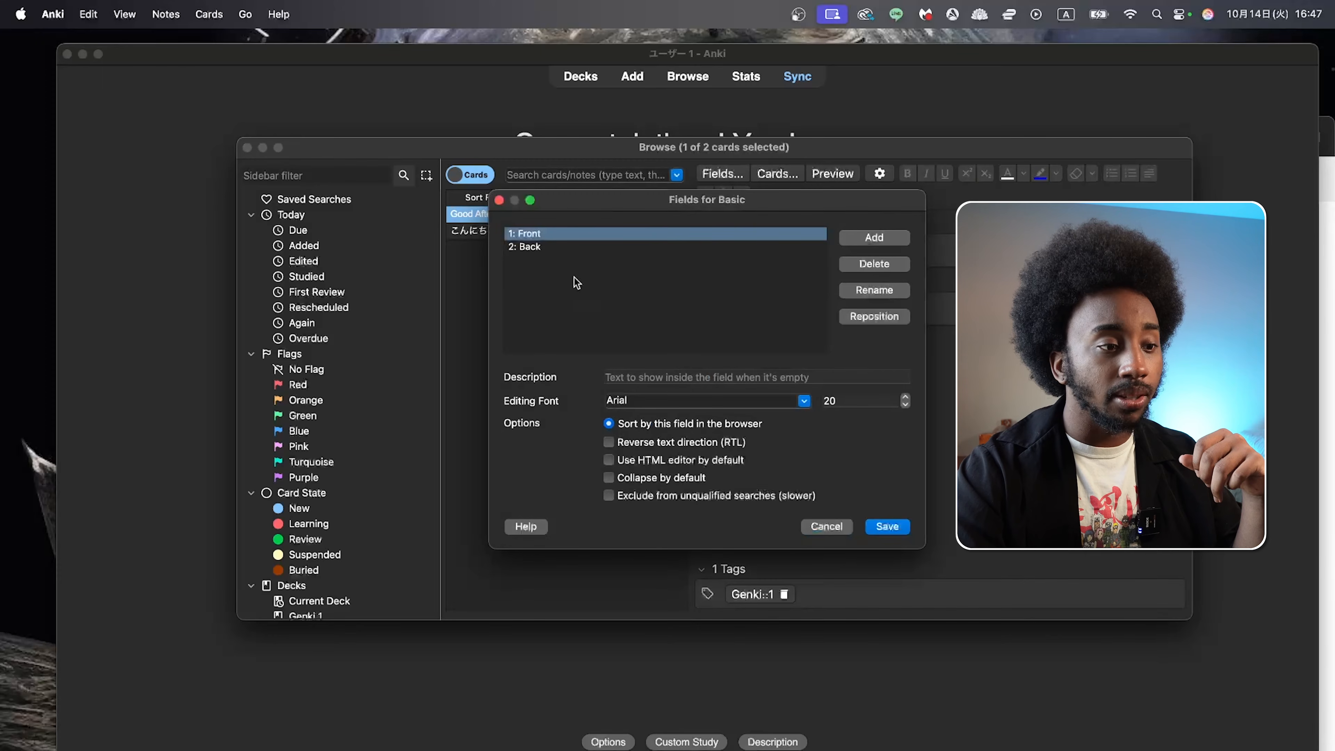
left_click(565, 247)
left_click(526, 233)
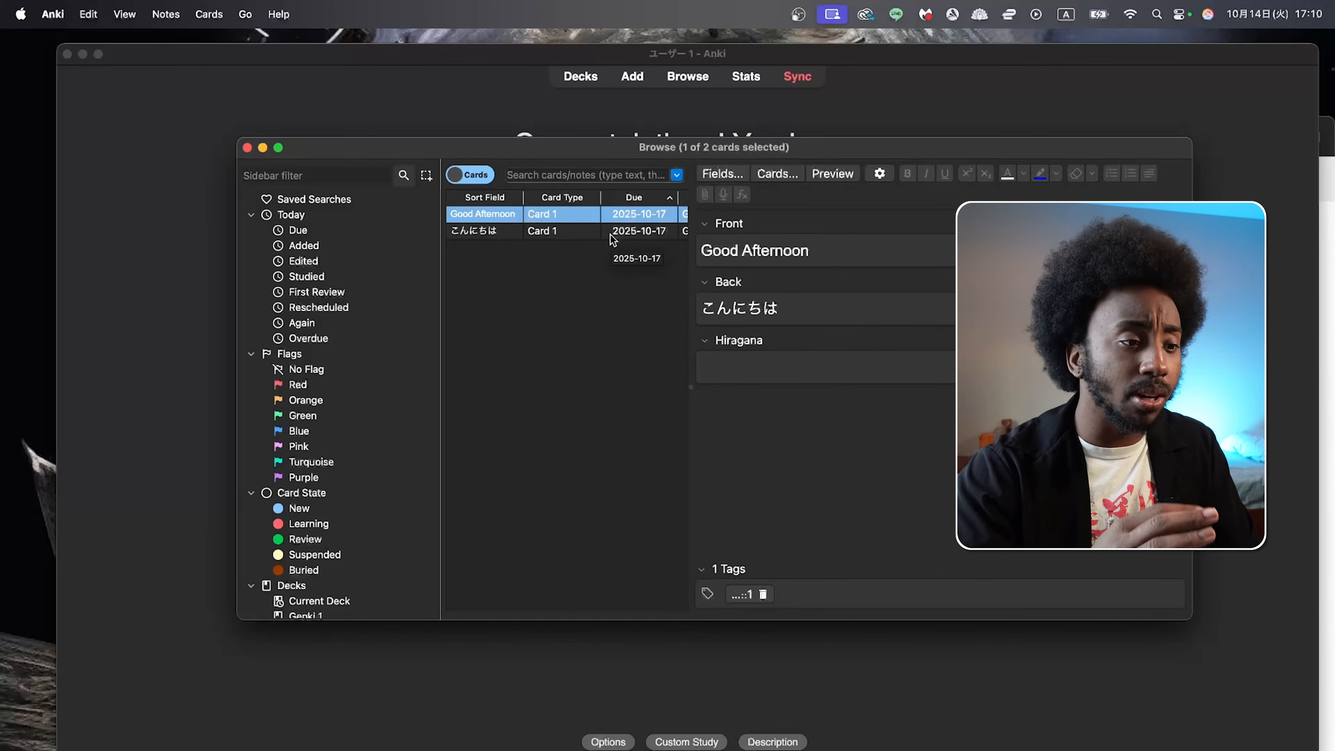
Step: Add a second card type to the Basic note type, flip it to run Back to Front, and save it
left_click(783, 174)
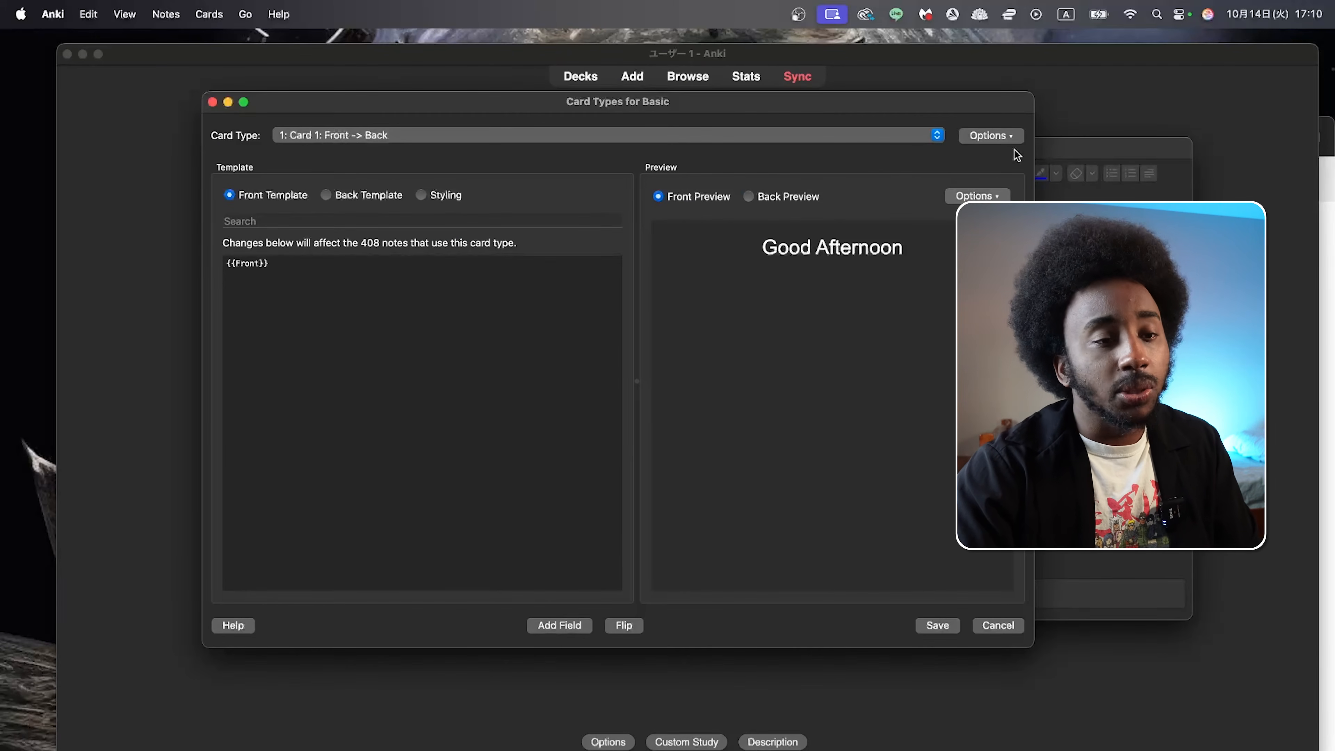
left_click(979, 144)
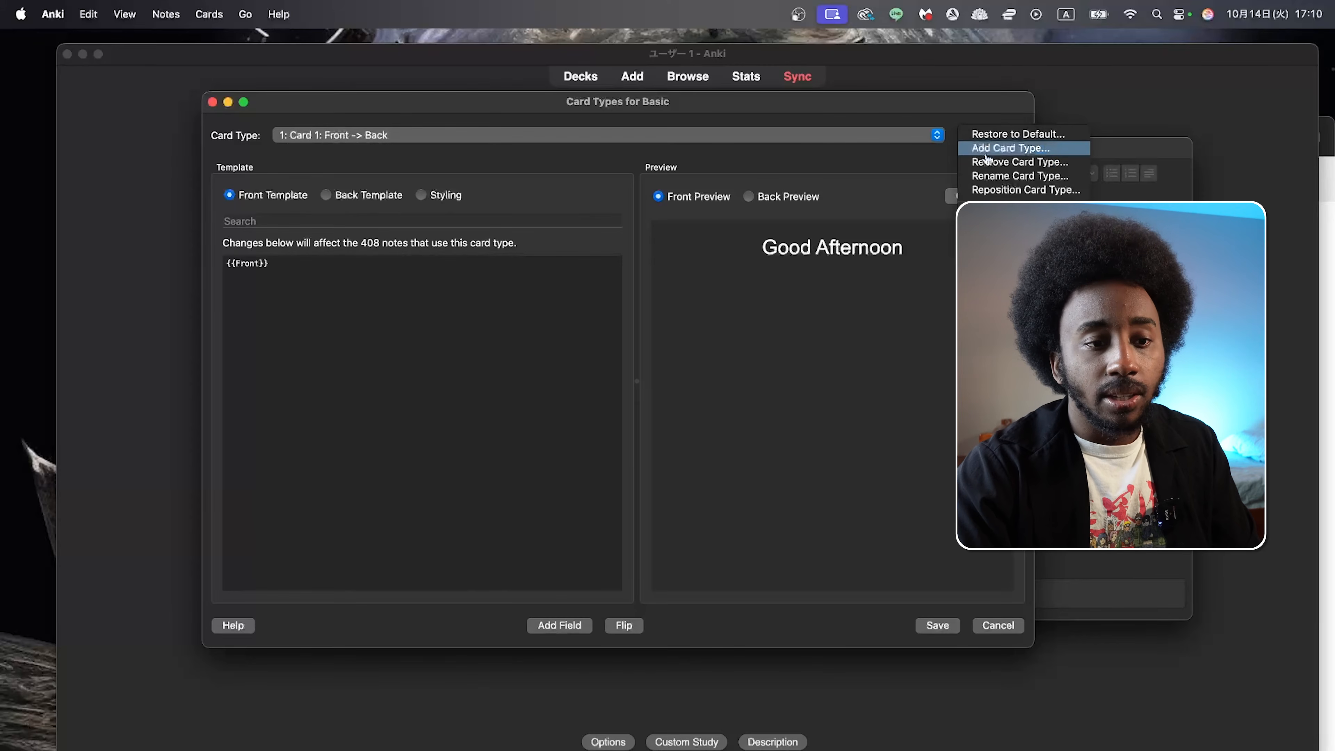
left_click(988, 149)
left_click(414, 269)
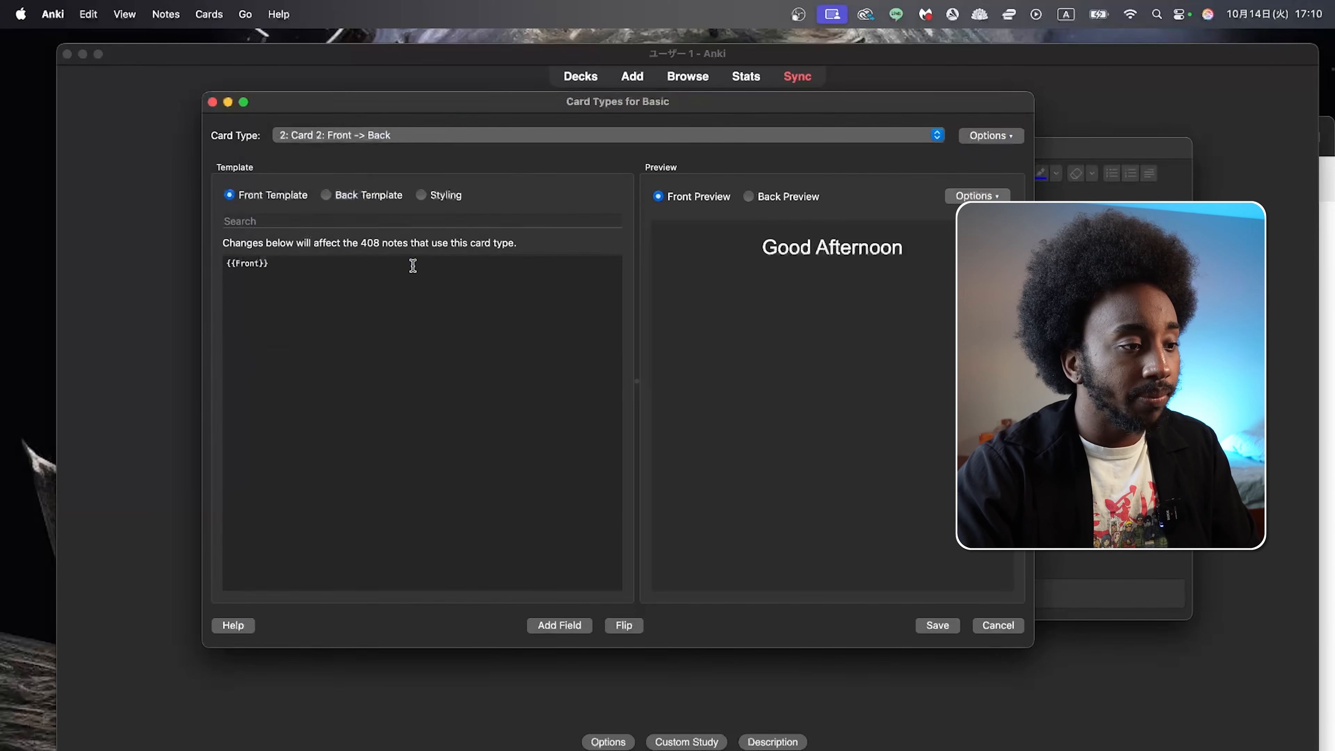
left_click(626, 626)
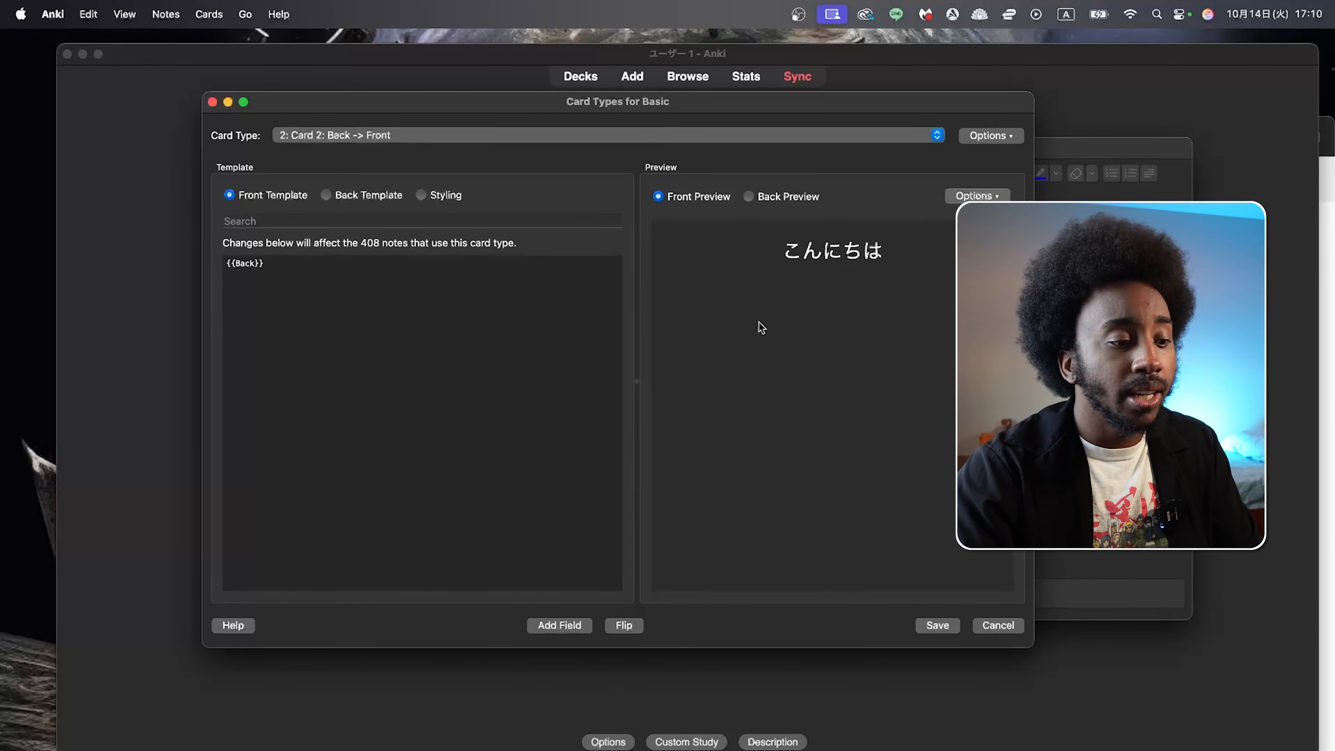
left_click(938, 625)
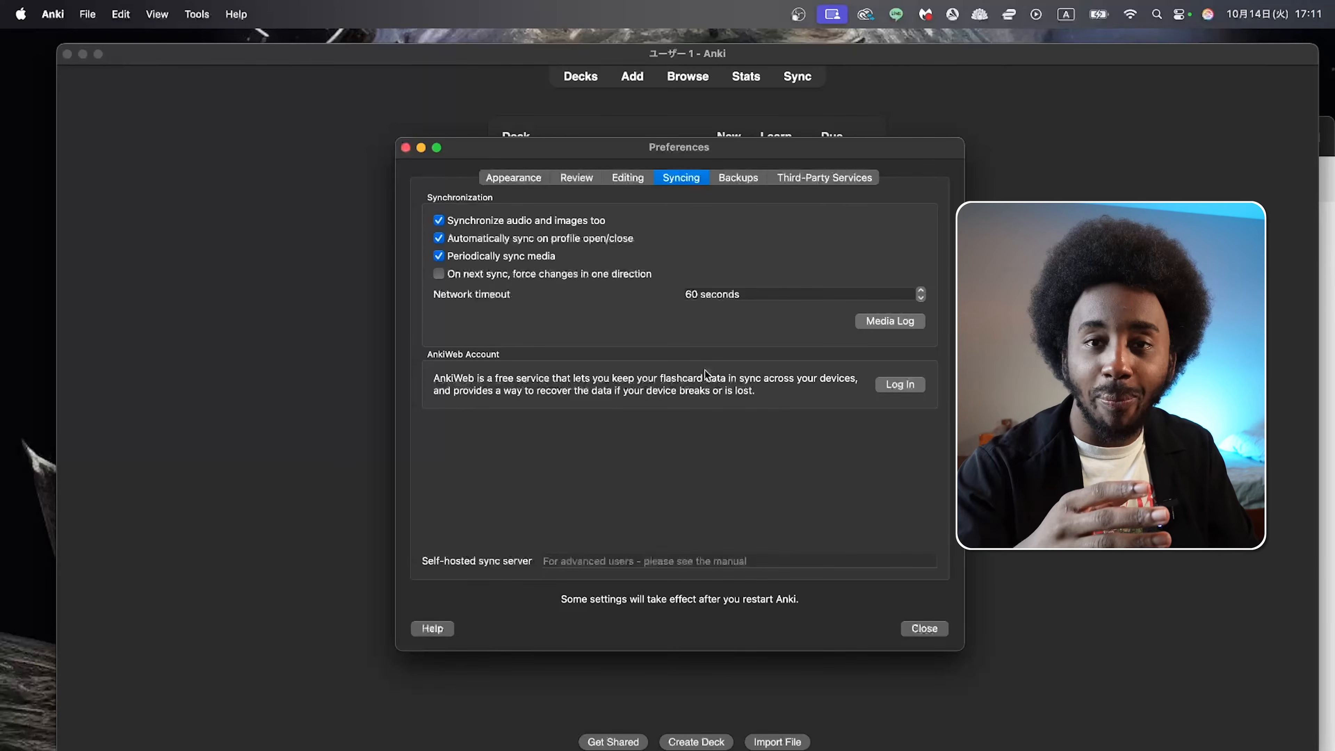
Step: Close the preferences, start a sync and go to the AnkiWeb sign-up page from the account request
key("Escape")
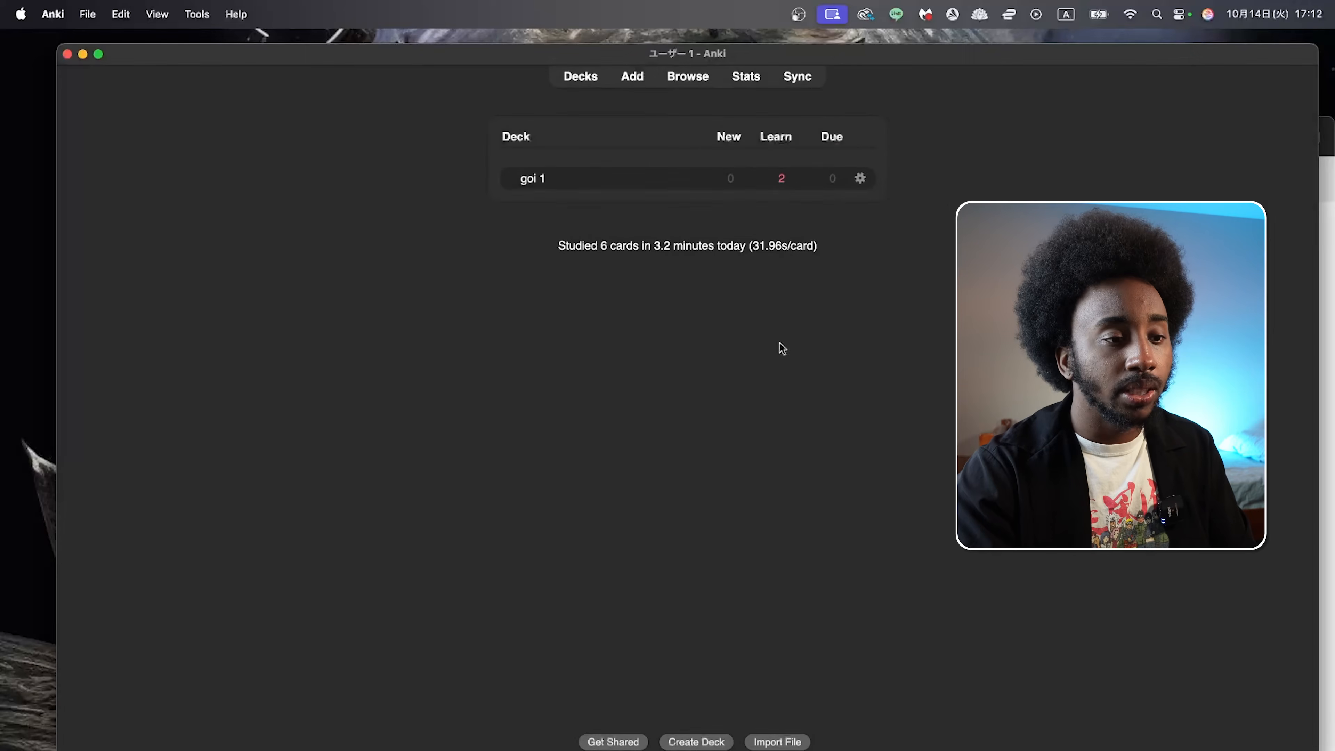
left_click(797, 77)
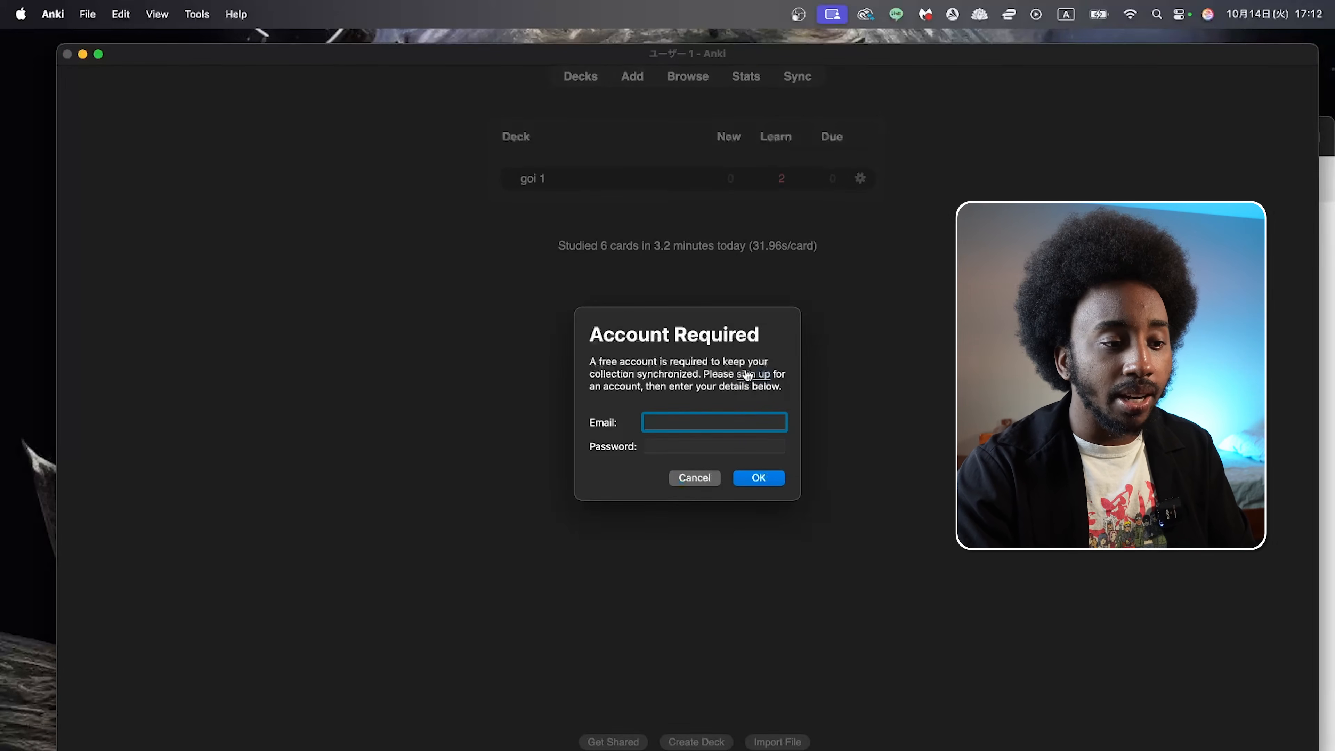
left_click(748, 374)
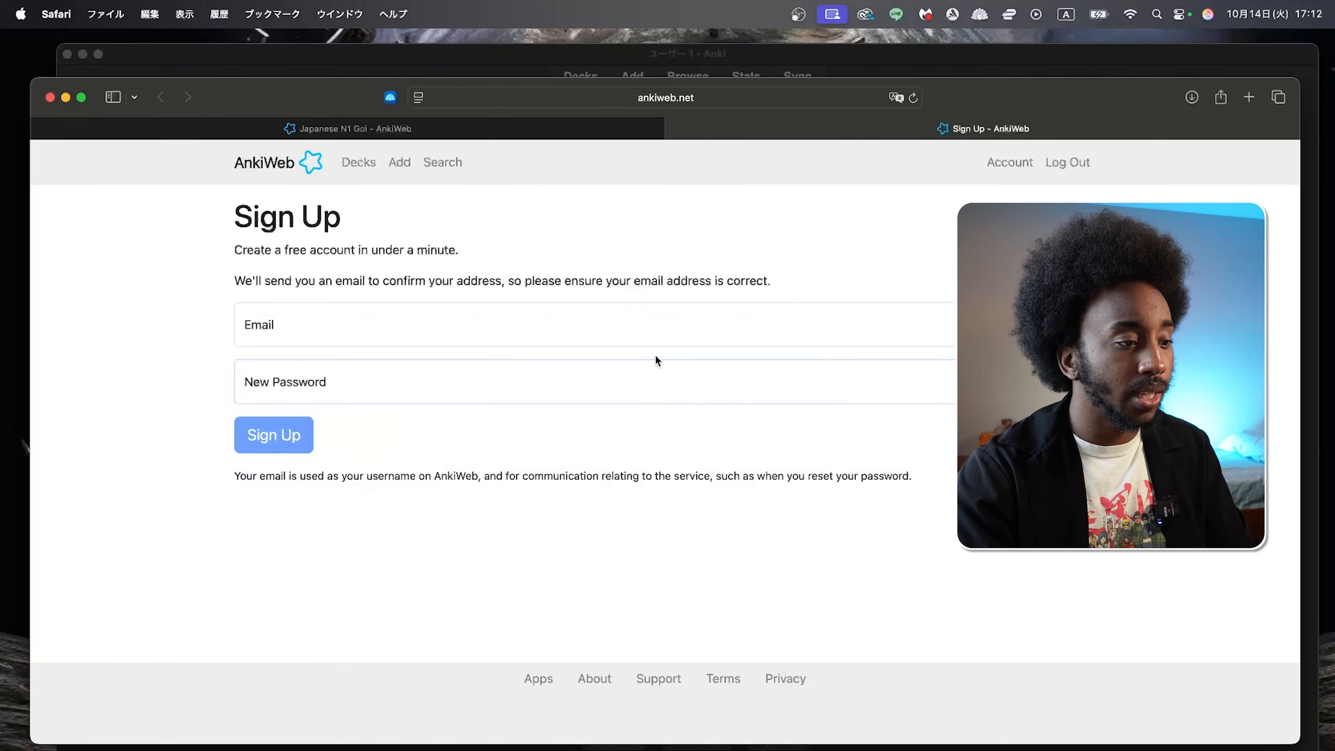
Step: Fill in the AnkiWeb sign-up form with the account email and a new password, and submit it
left_click(638, 327)
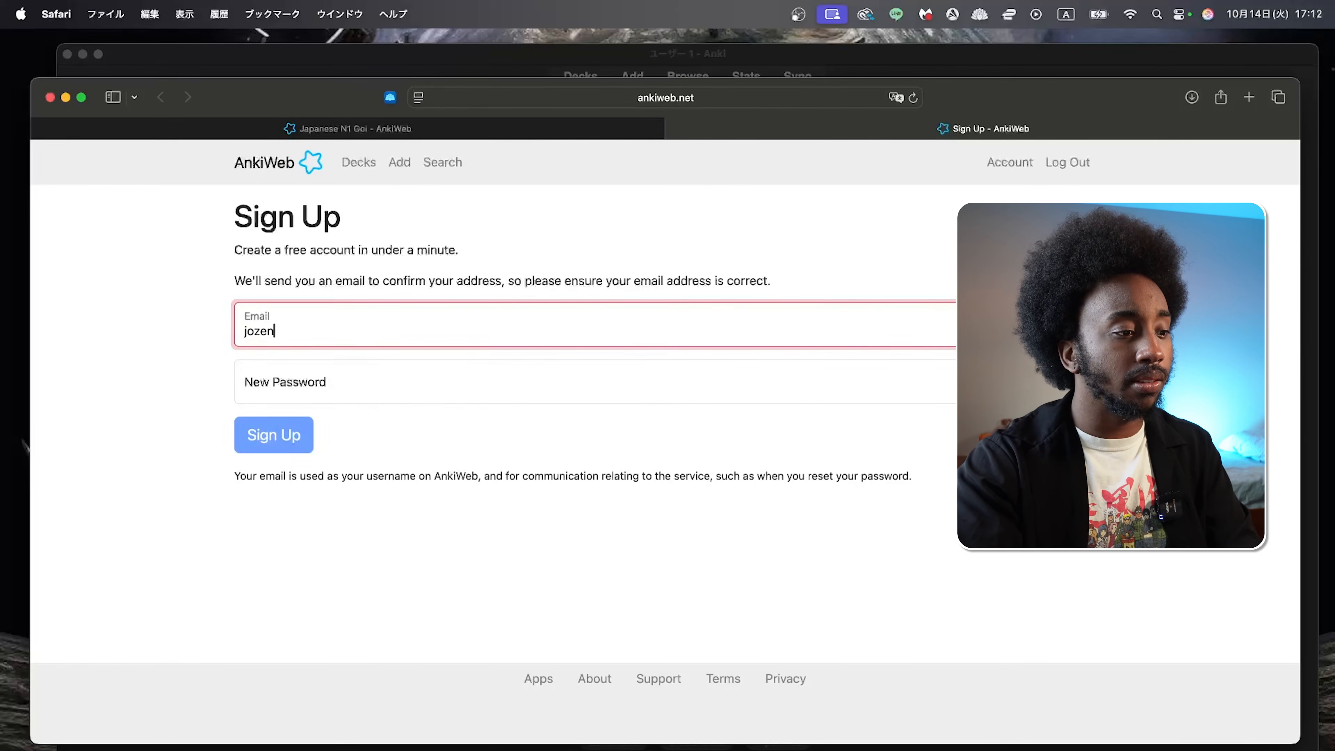
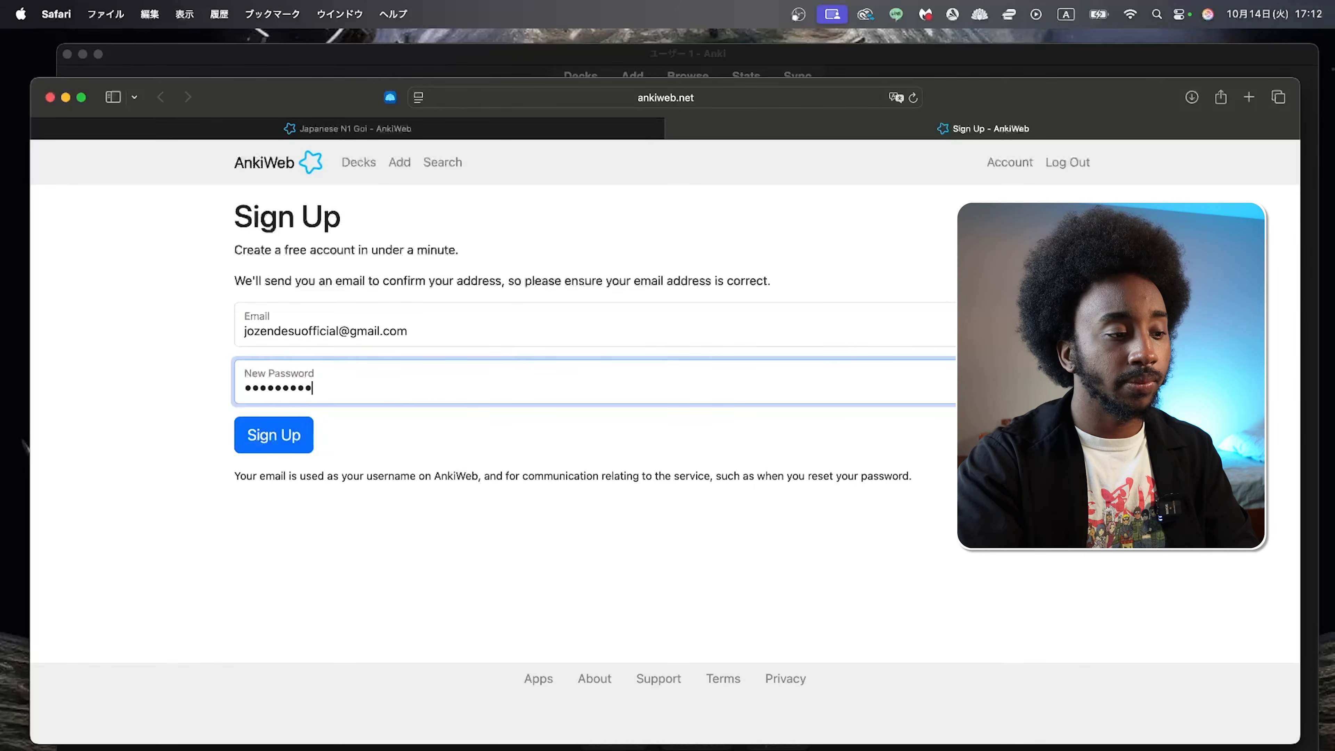
left_click(280, 429)
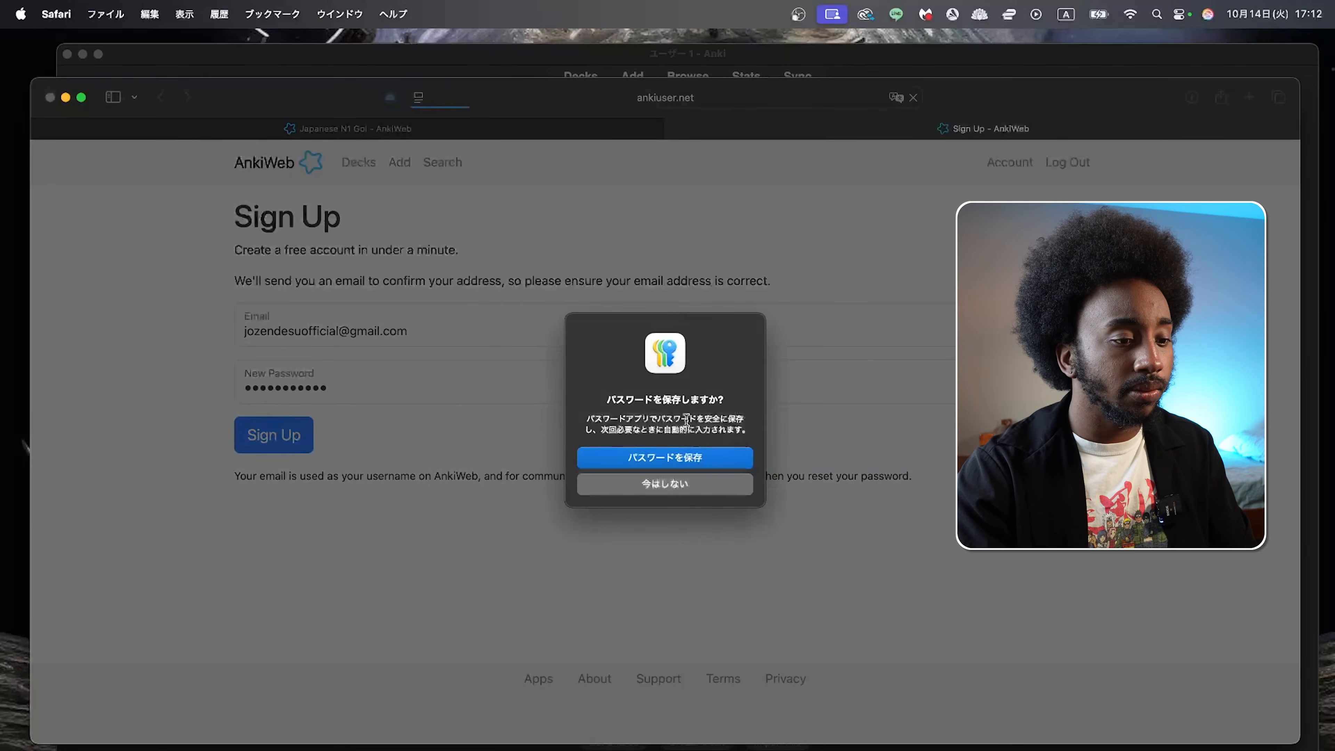
left_click(674, 462)
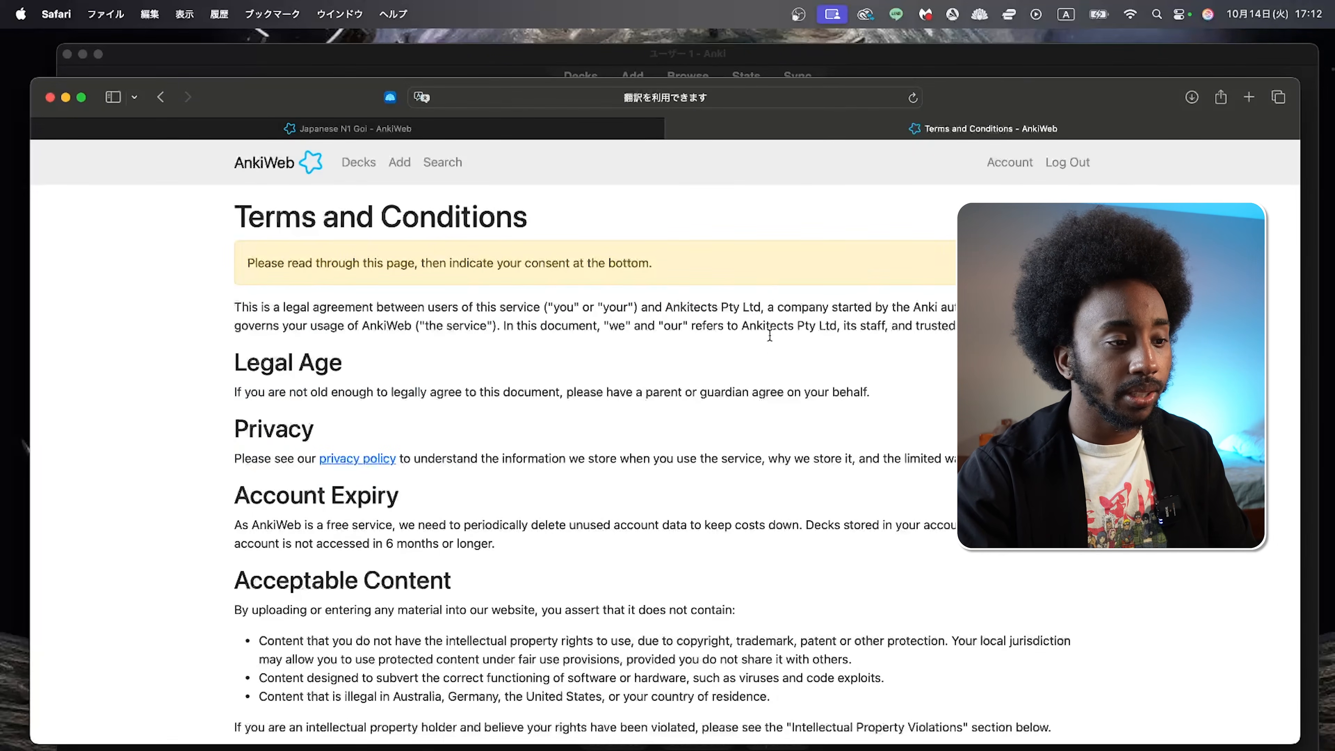
Step: Agree to the AnkiWeb terms and conditions, verify the email address from the AnkiWeb message in Gmail, and proceed to the login page
scroll(760, 436, "down", 20)
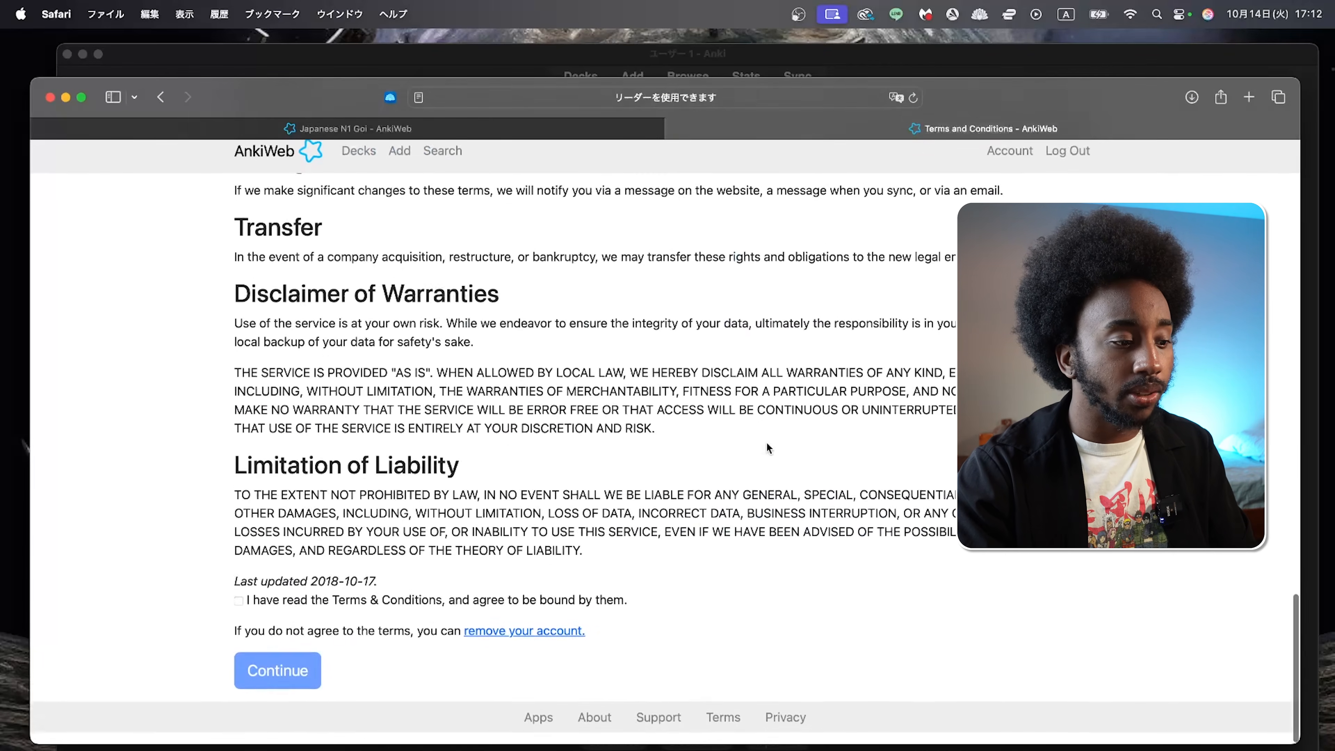
left_click(295, 615)
left_click(278, 682)
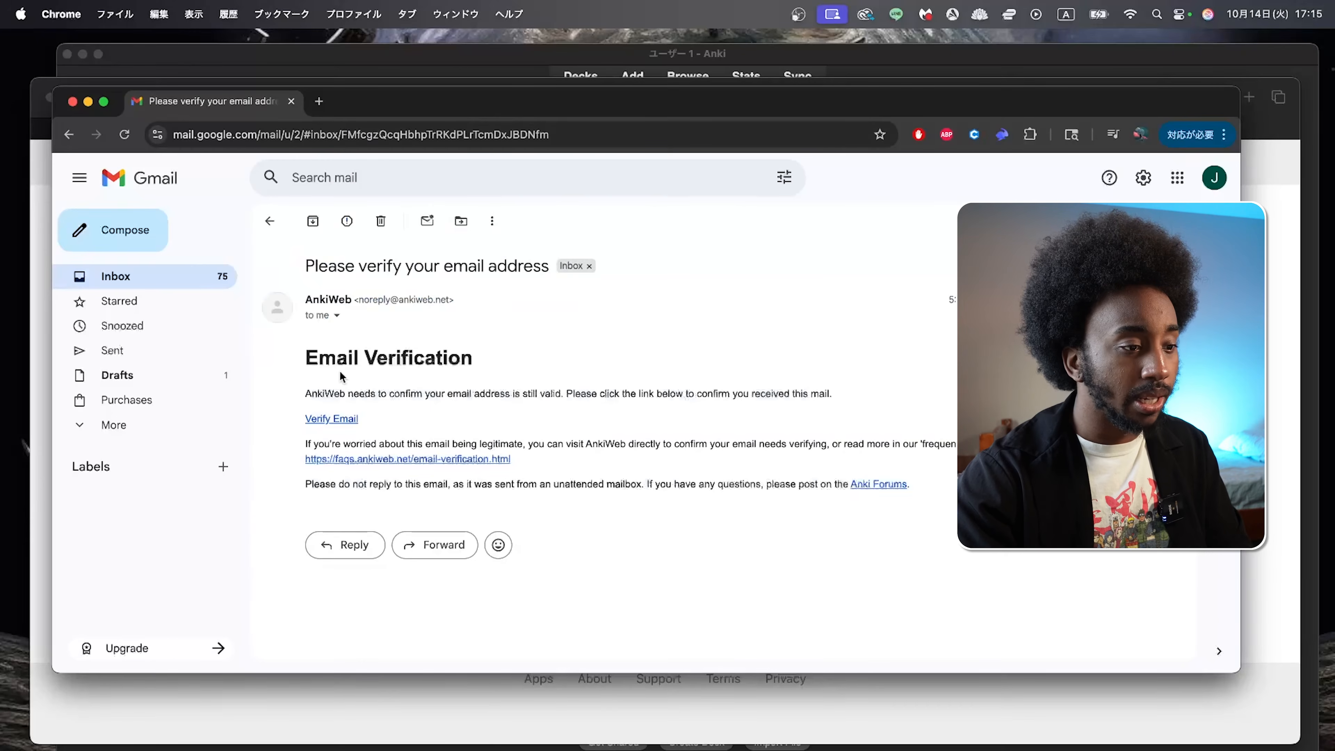
left_click(337, 420)
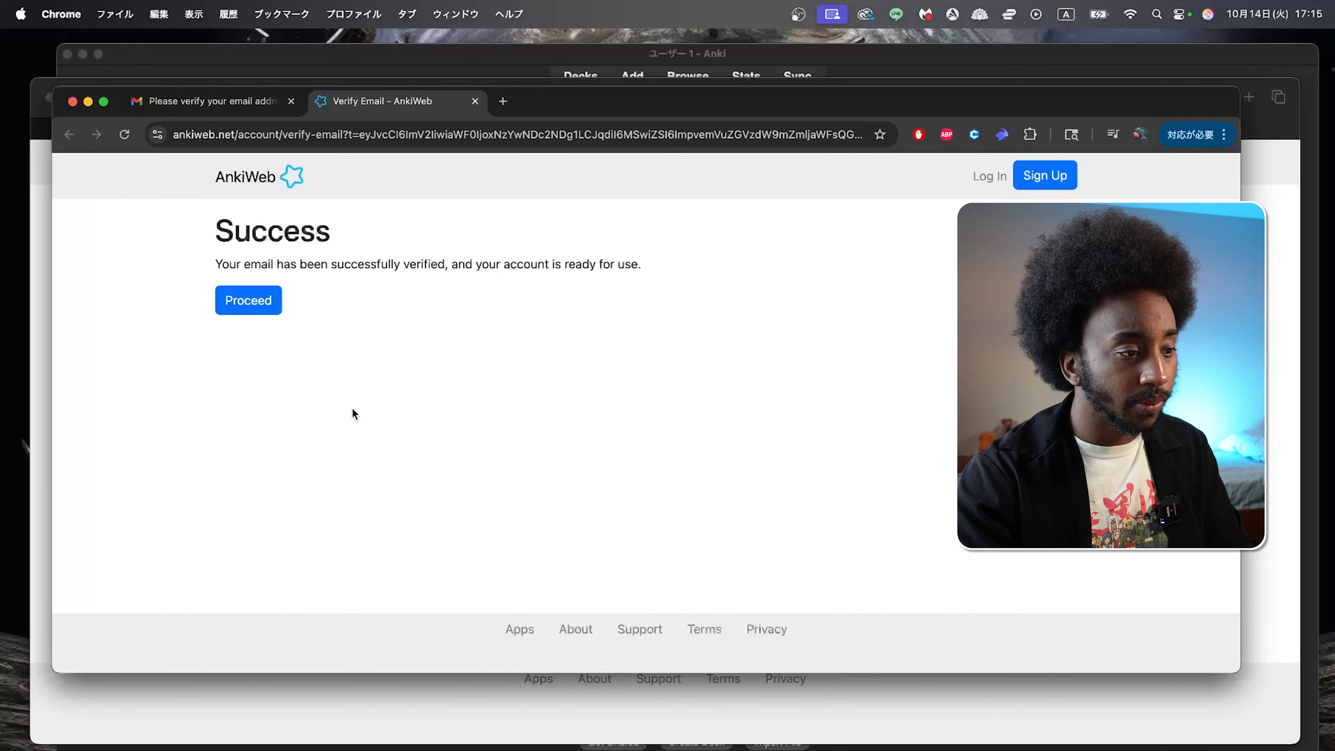
left_click(245, 306)
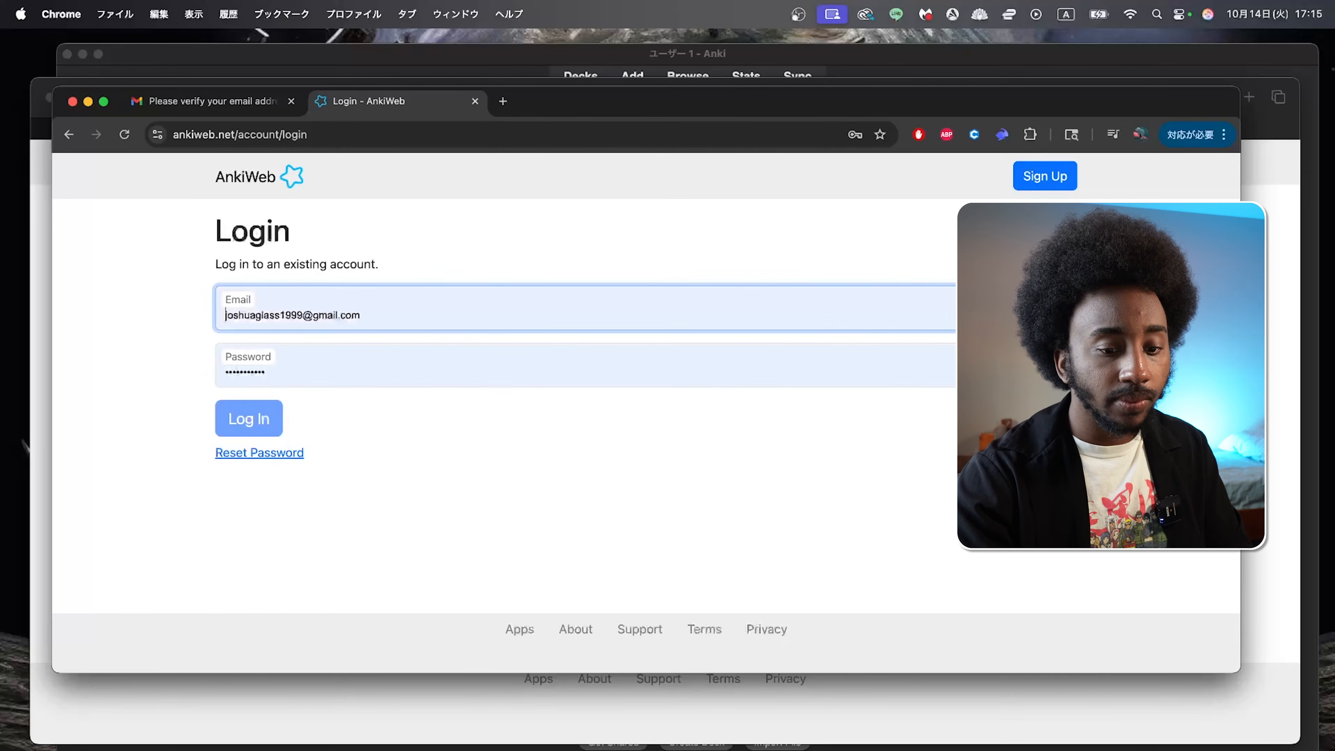
Step: Switch back to Anki, start a sync and decline replacing the empty AnkiWeb collection with the local collection
key("super+Tab")
left_click(797, 76)
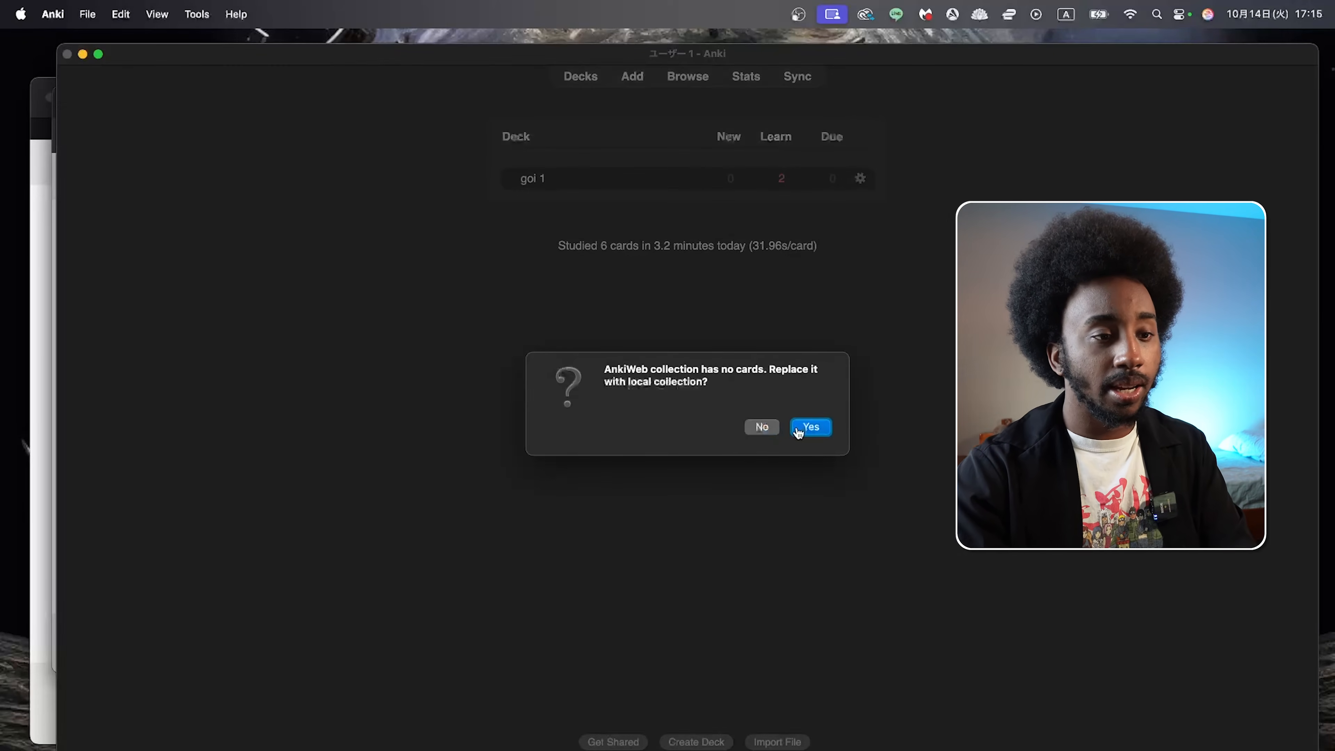
left_click(769, 433)
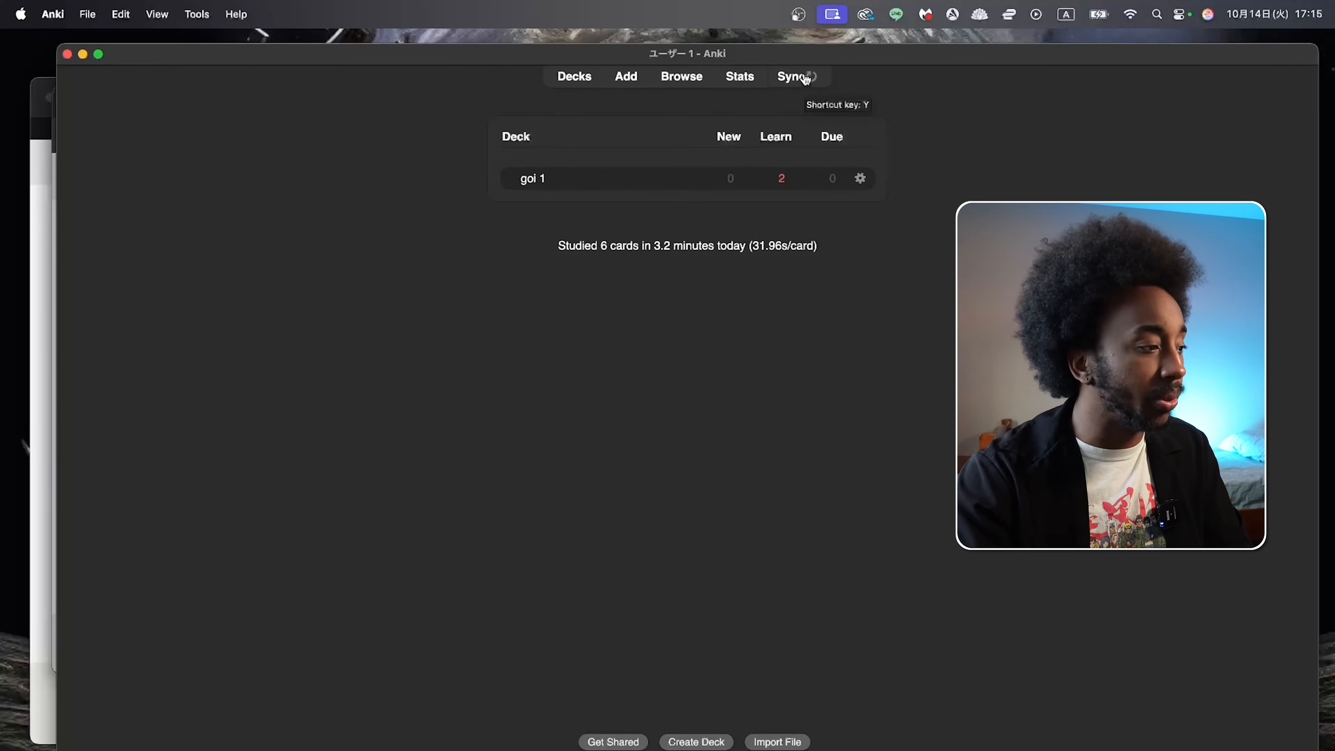
left_click_drag(840, 203, 838, 143)
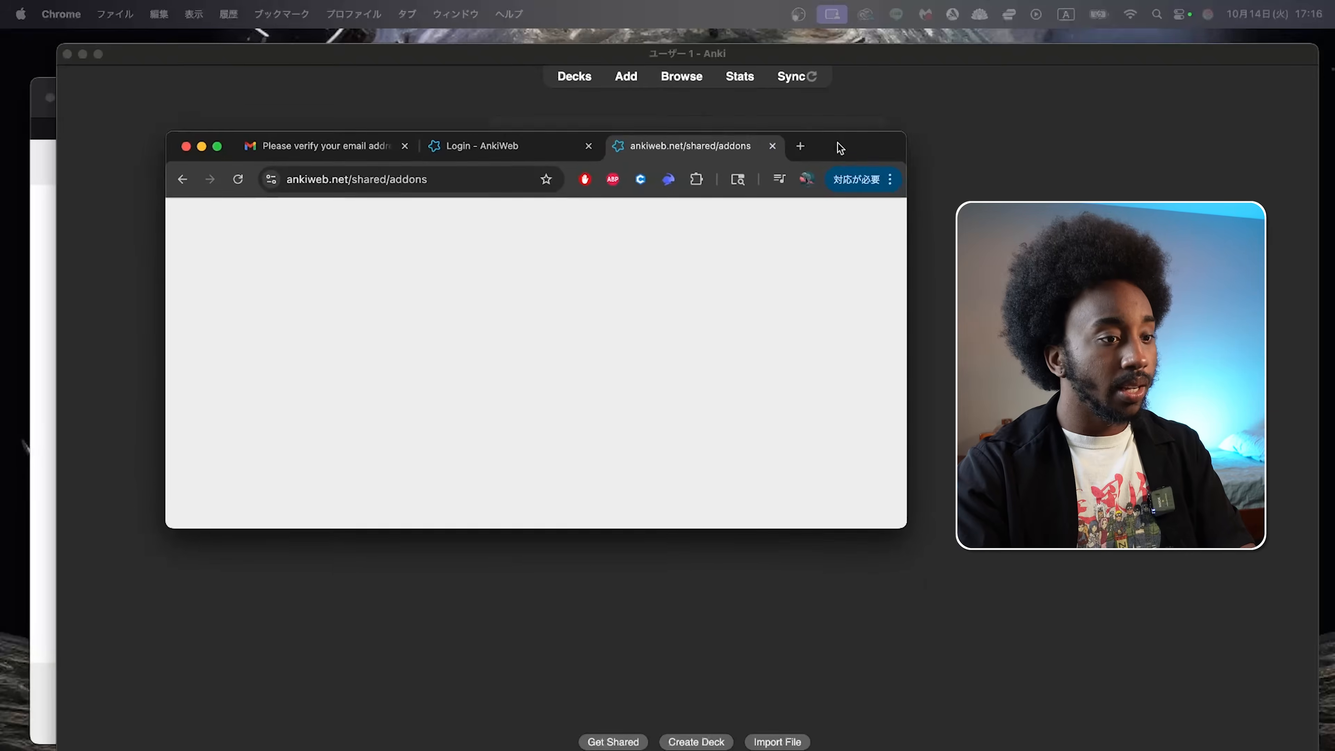
double_click(840, 147)
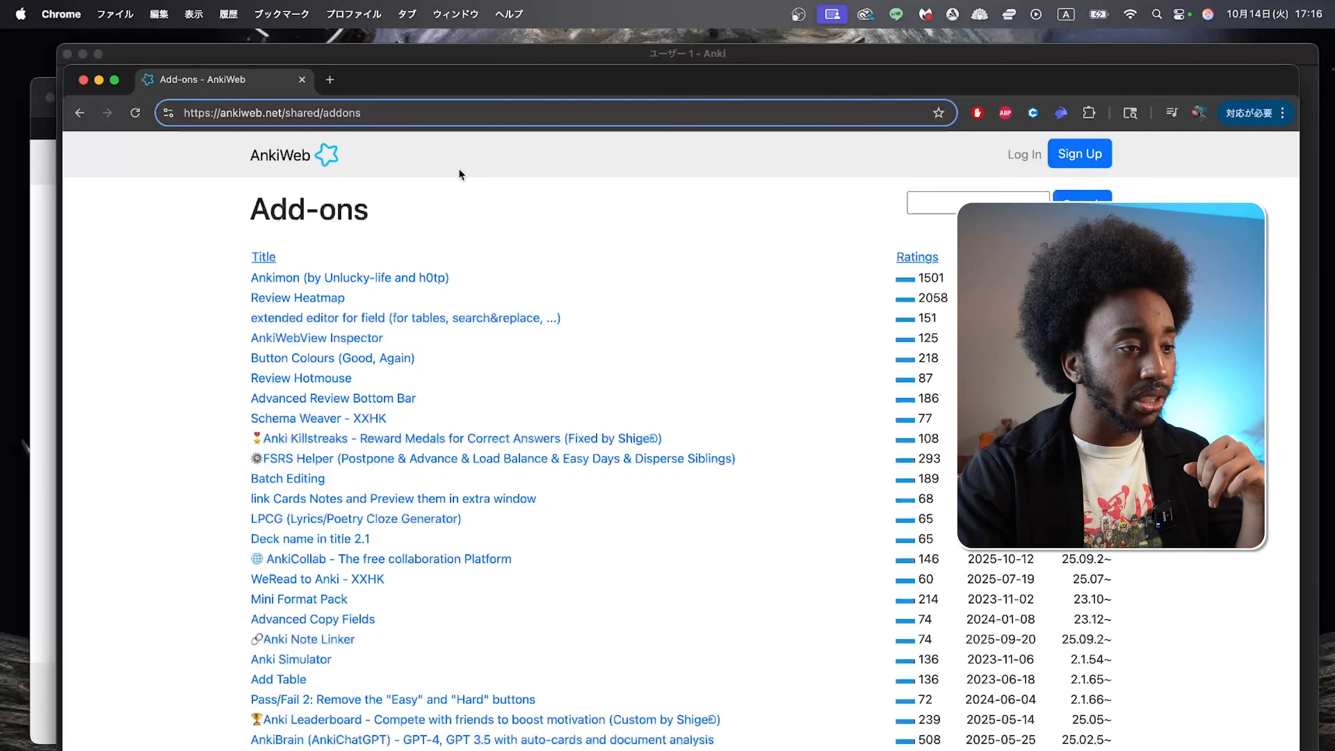
Step: Open the Review Heatmap page from the AnkiWeb add-ons list and read its description and sample heatmaps
left_click(459, 204)
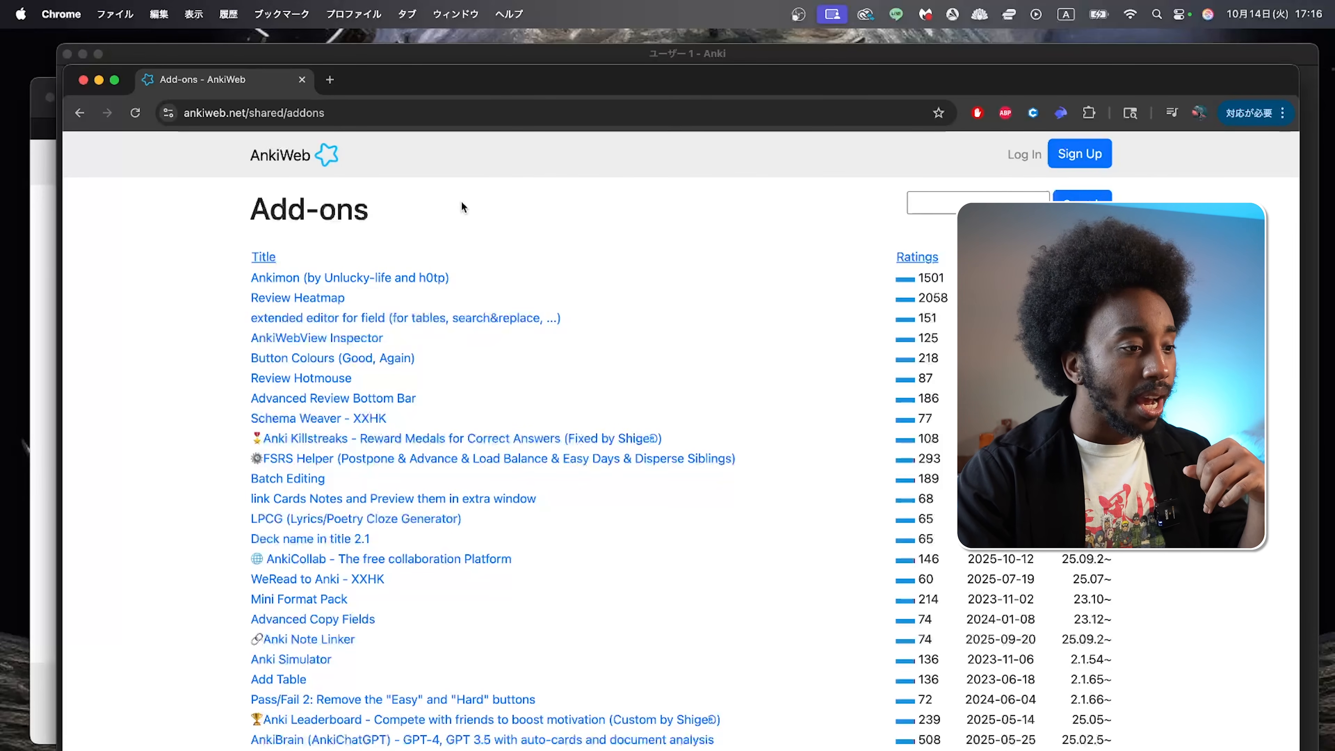
left_click(313, 298)
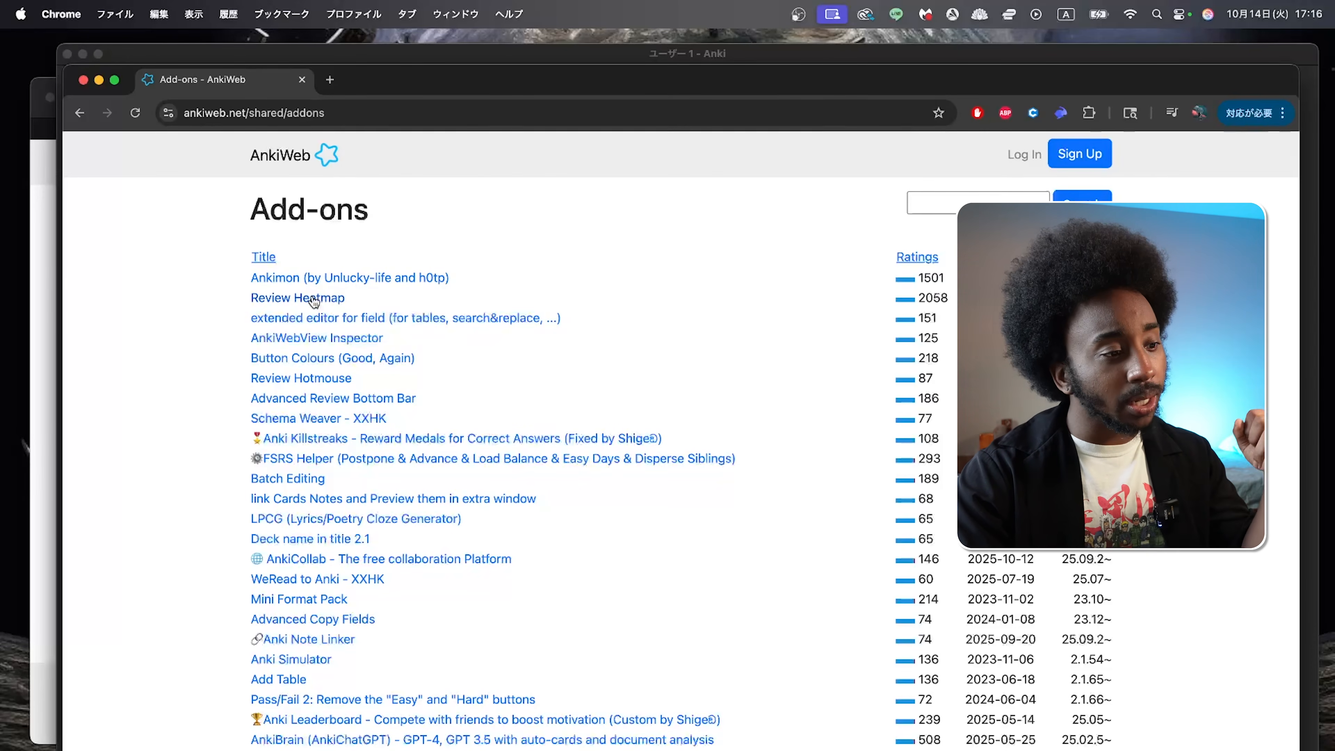
scroll(444, 392, "down", 6)
scroll(444, 392, "up", 5)
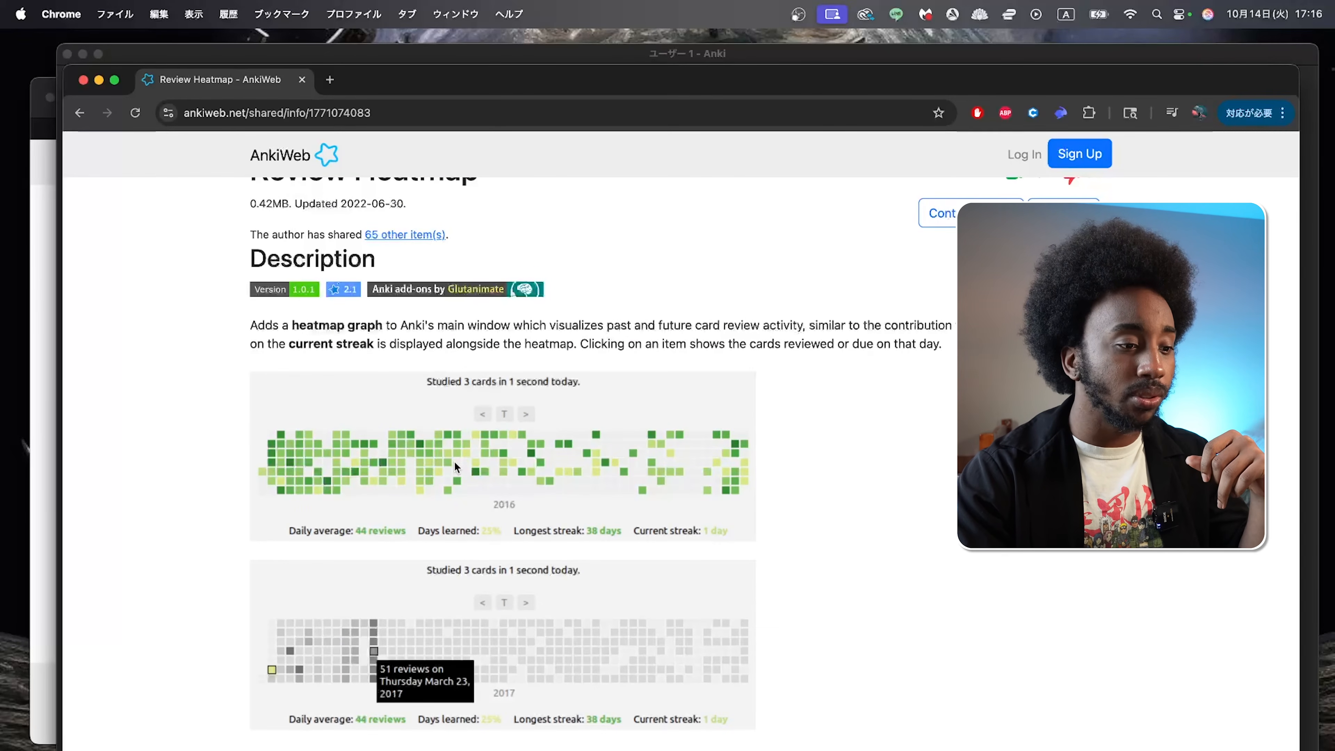
scroll(454, 460, "up", 1)
scroll(454, 460, "down", 6)
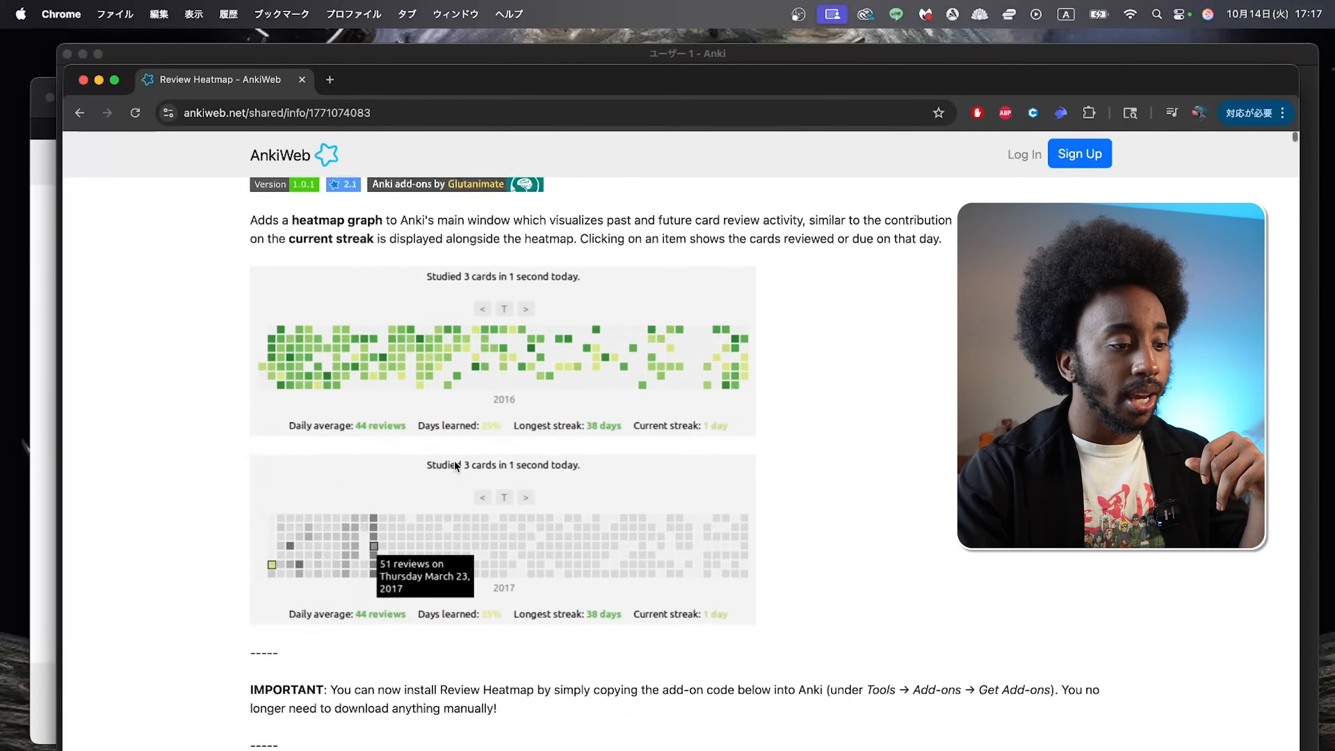
scroll(454, 460, "down", 15)
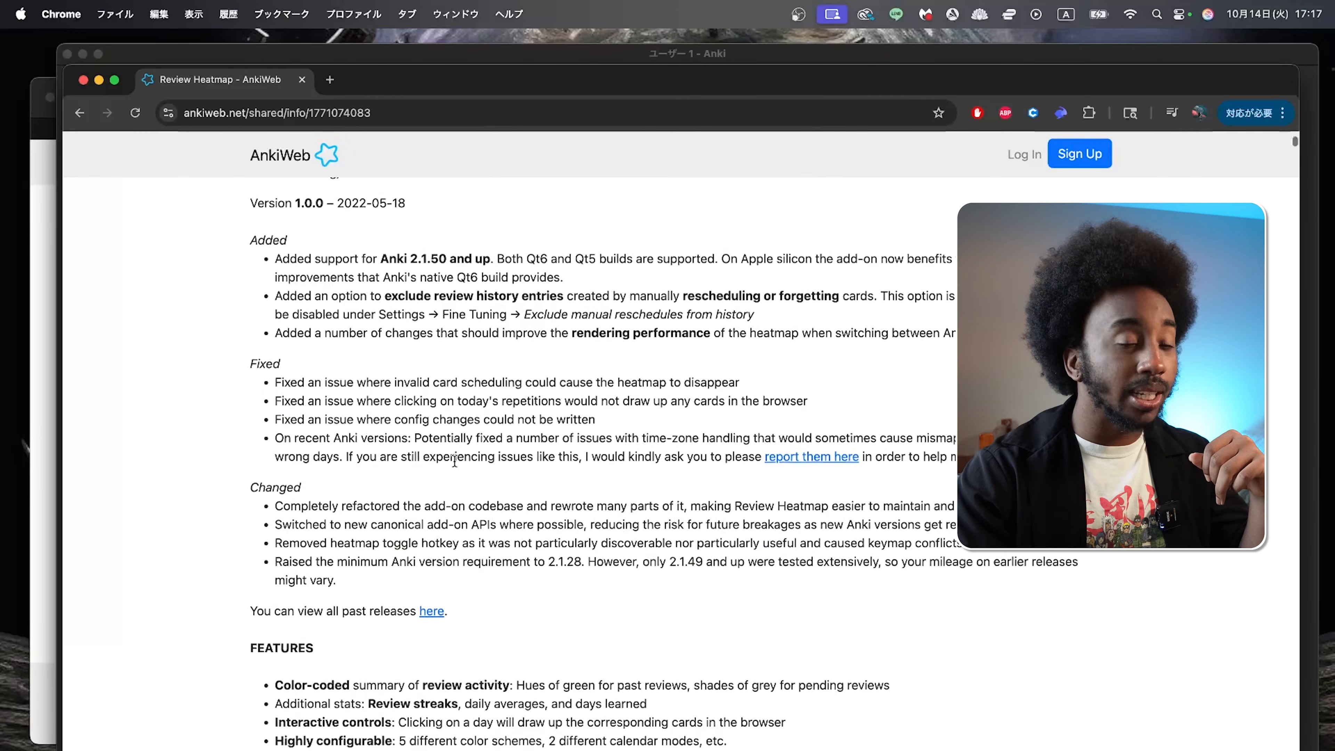
scroll(454, 461, "down", 12)
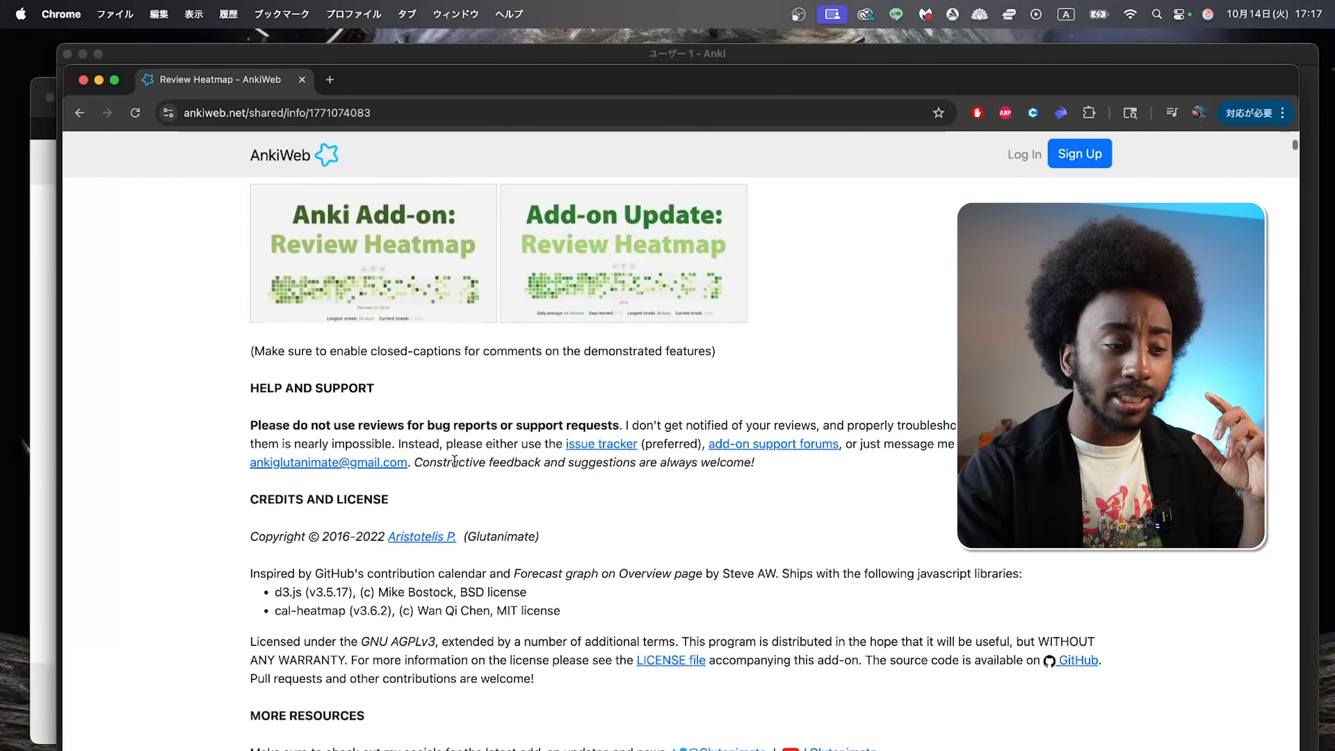
scroll(455, 462, "down", 10)
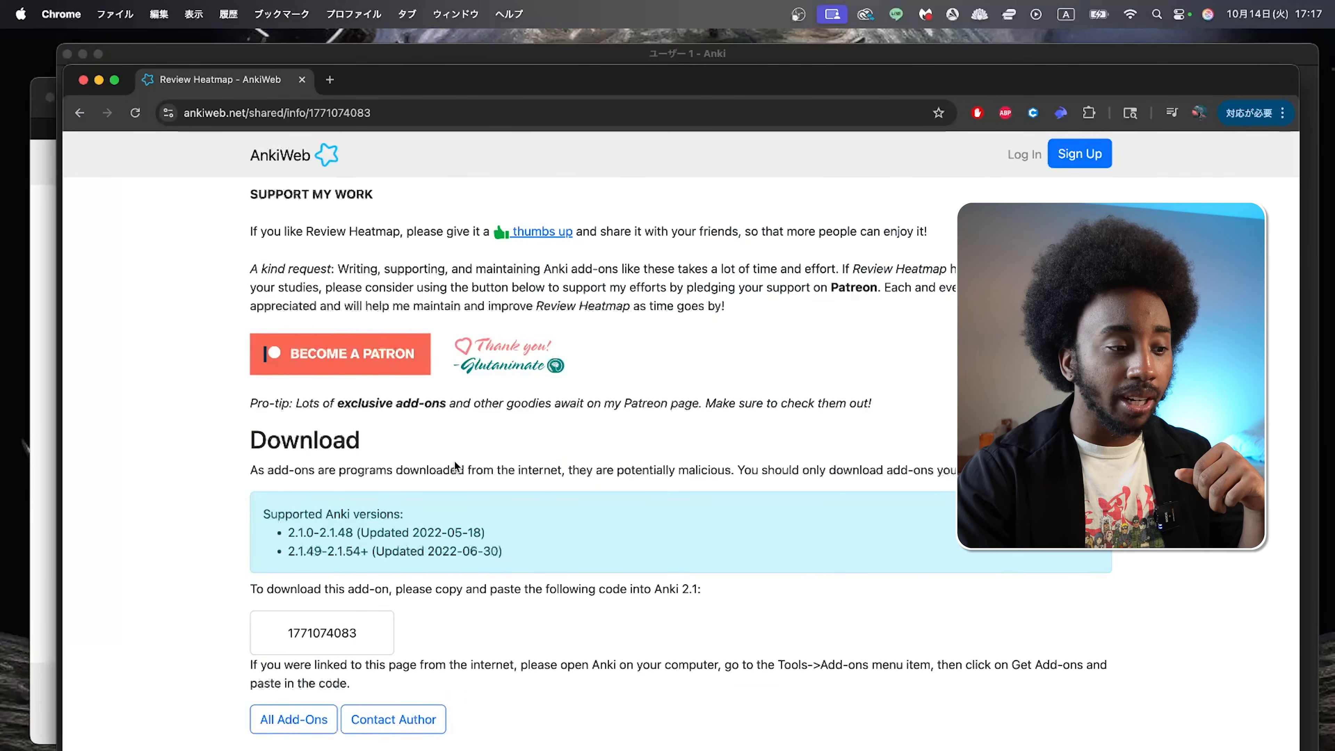
scroll(455, 462, "down", 3)
left_click_drag(387, 532, 275, 539)
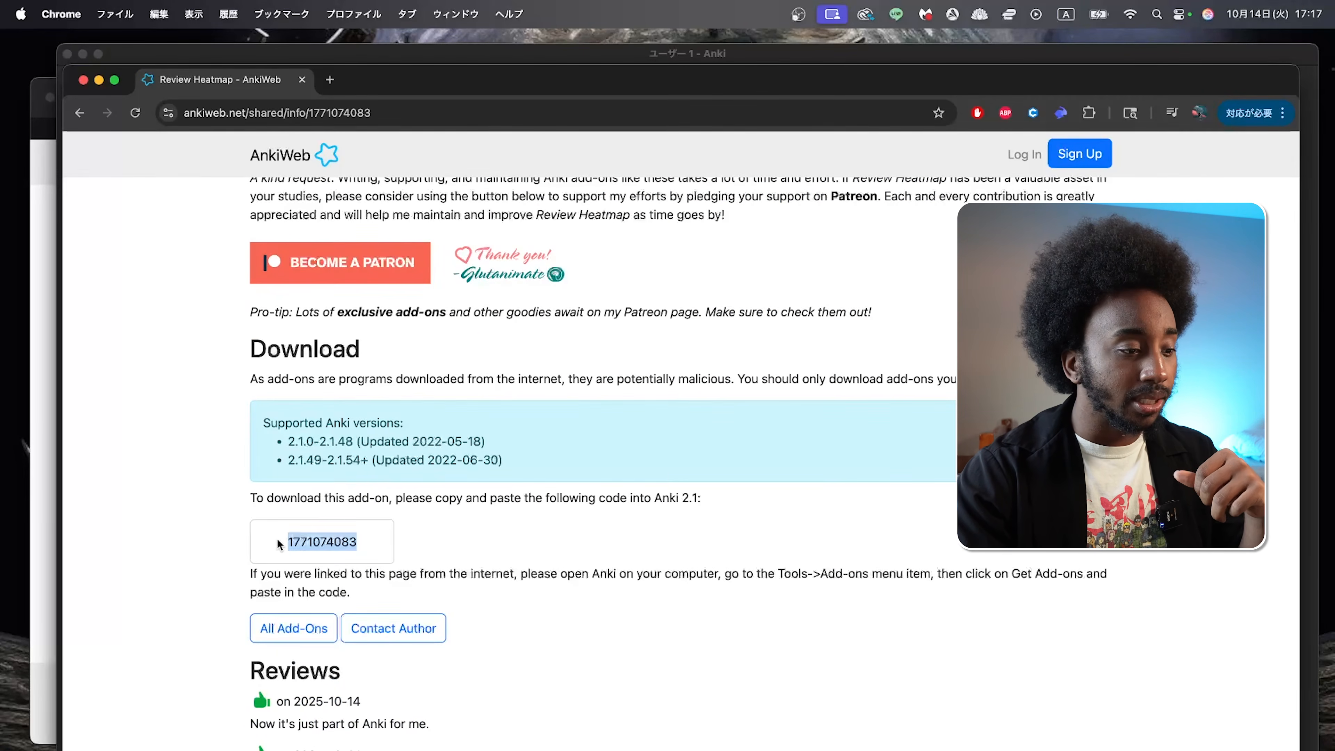
key("super+c")
key("super+Tab")
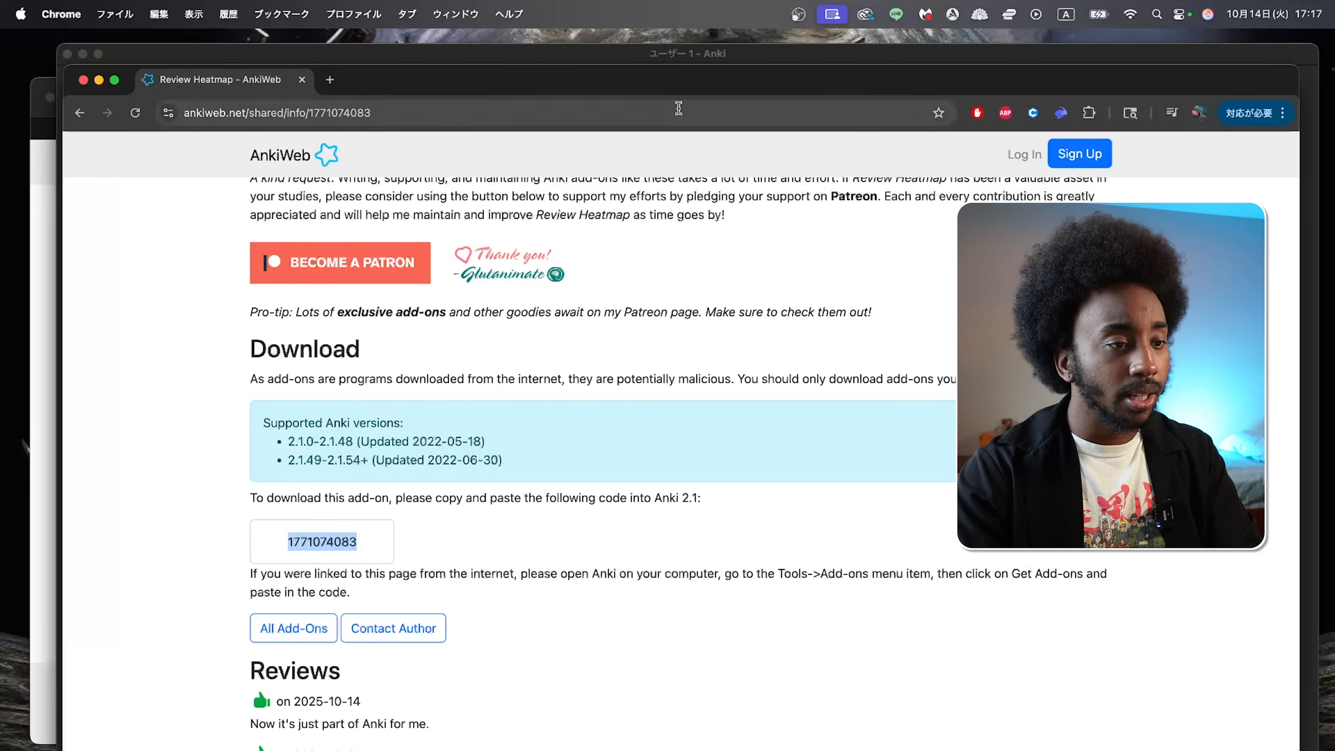
left_click(189, 8)
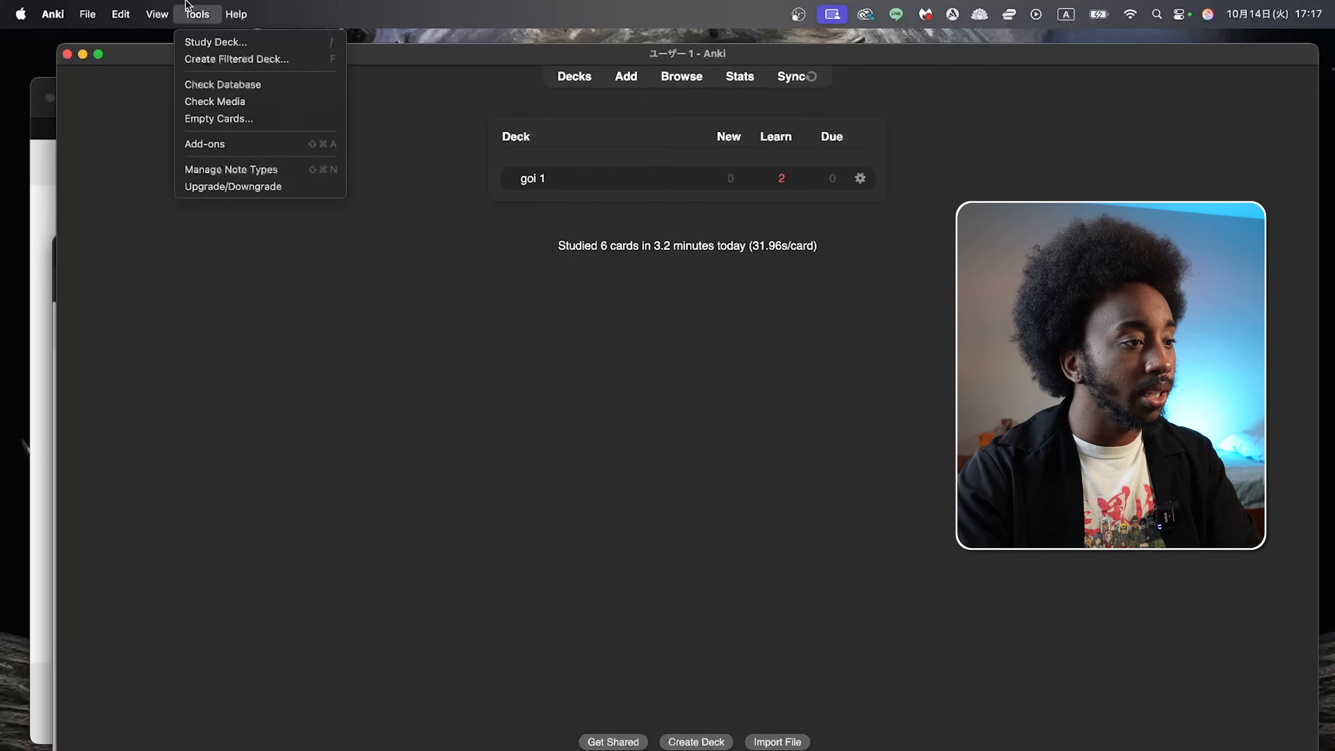
left_click(240, 144)
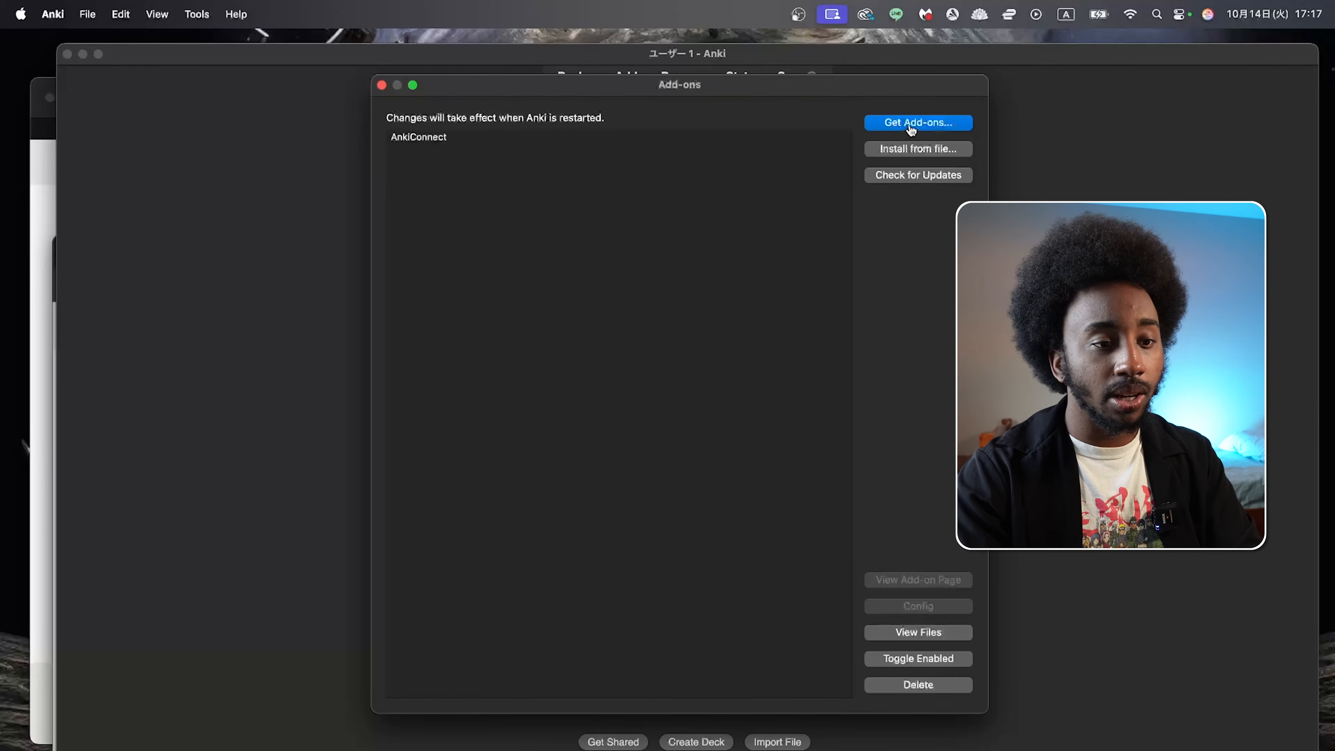
left_click(912, 126)
key("super+v")
left_click(759, 468)
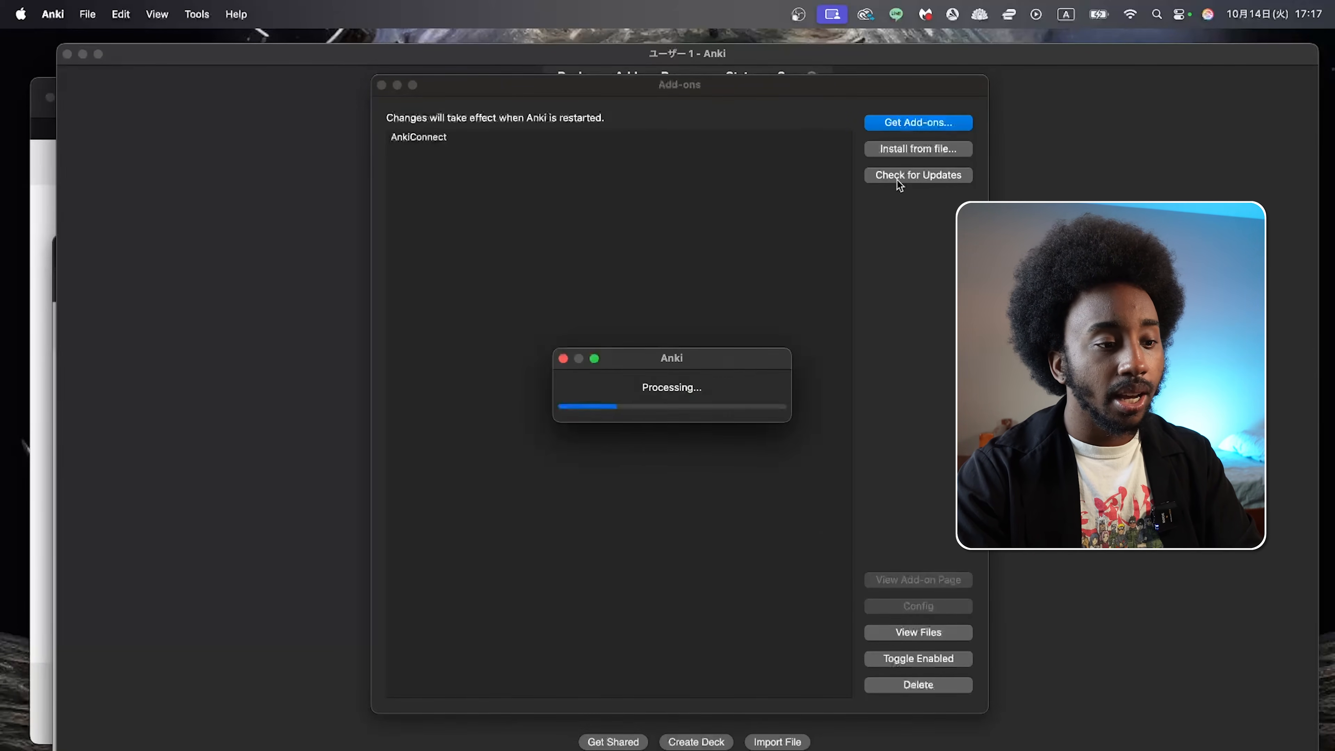
left_click(787, 427)
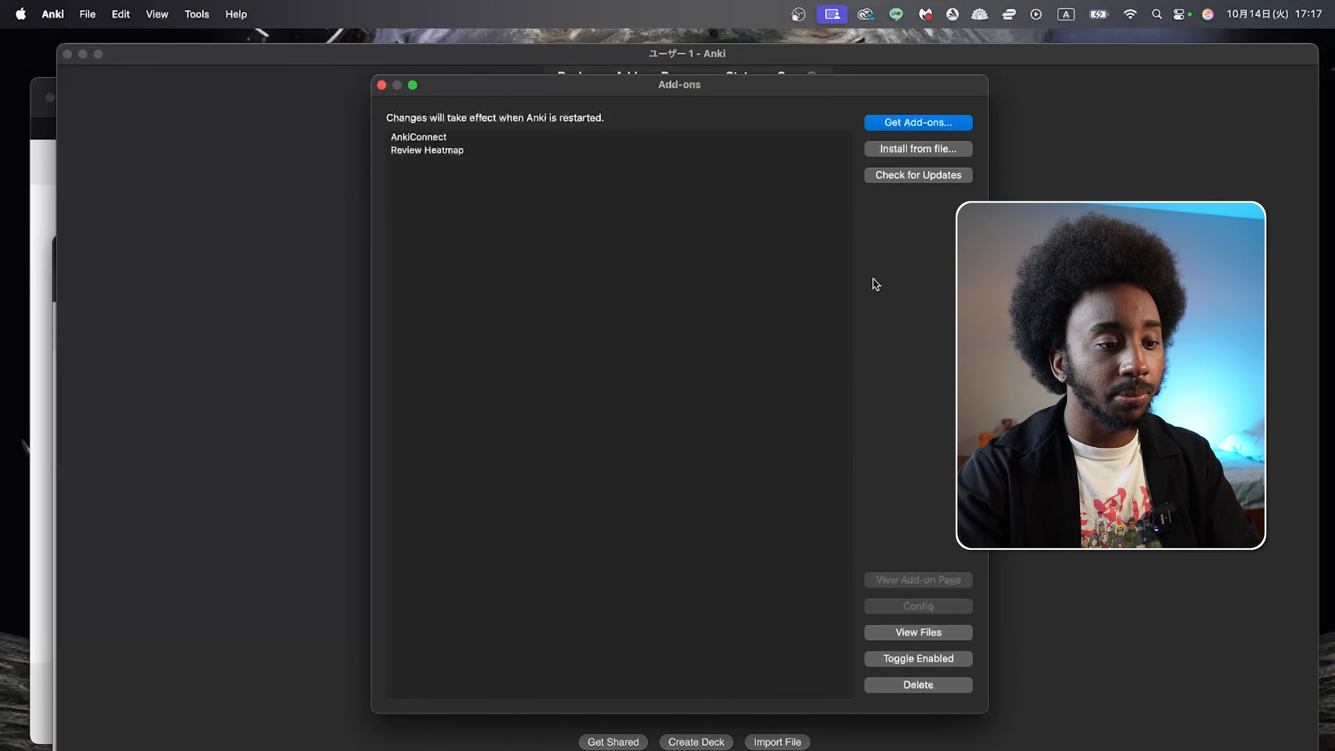
Step: Browse add-ons from the install dialog, cancel the dialog without a code, and select AnkiConnect in the add-on list
left_click(930, 124)
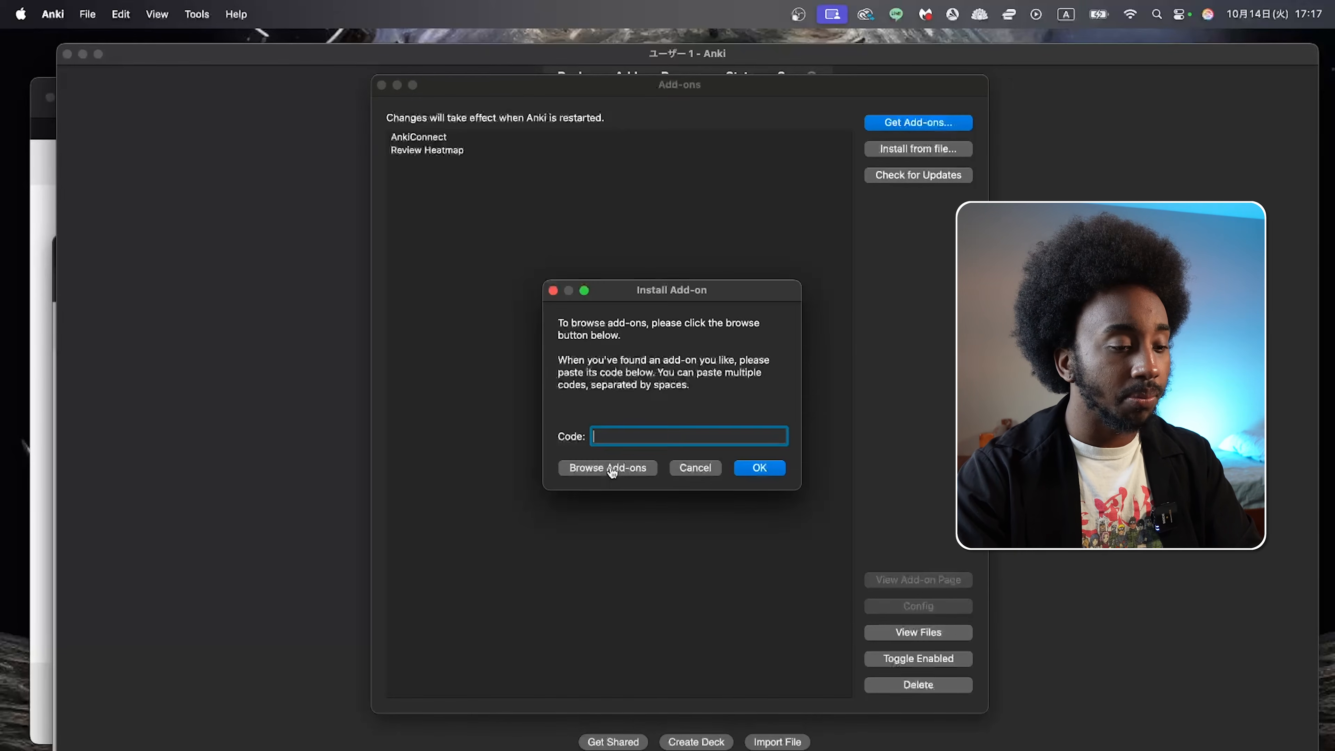
left_click(627, 470)
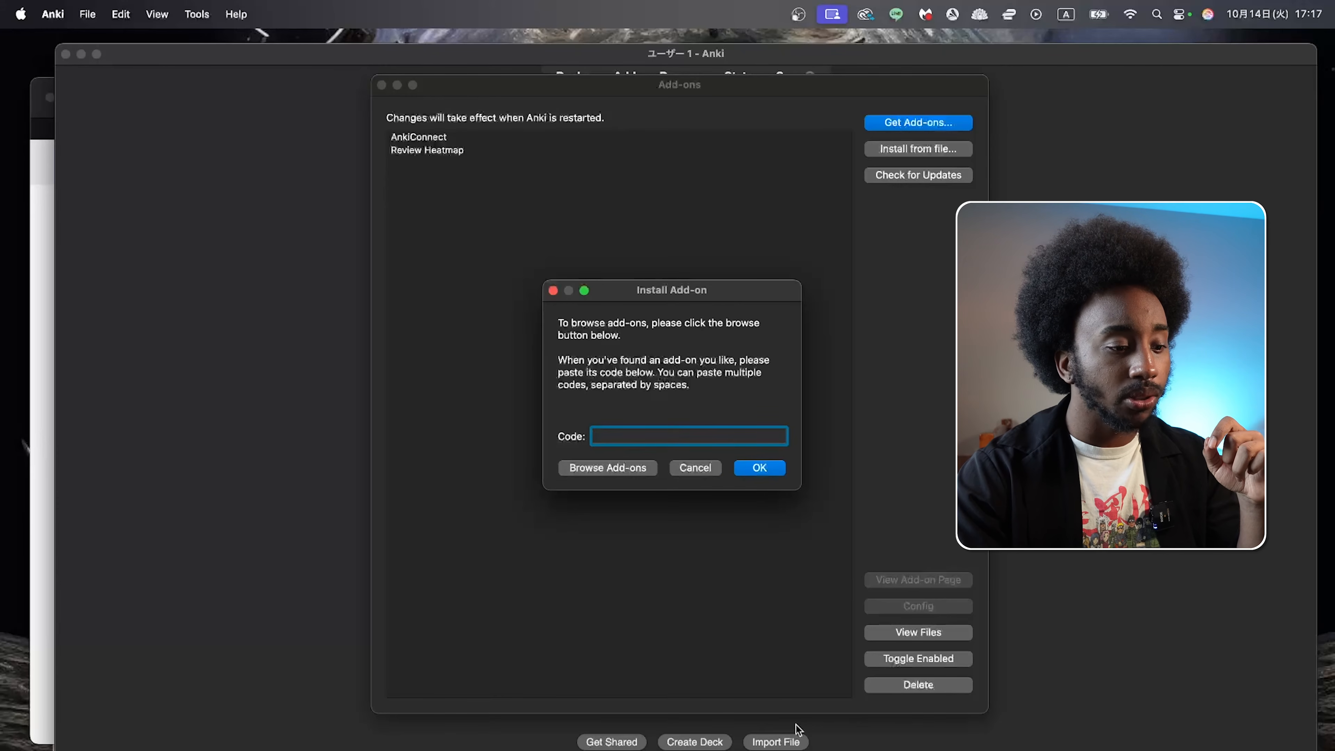
left_click(701, 468)
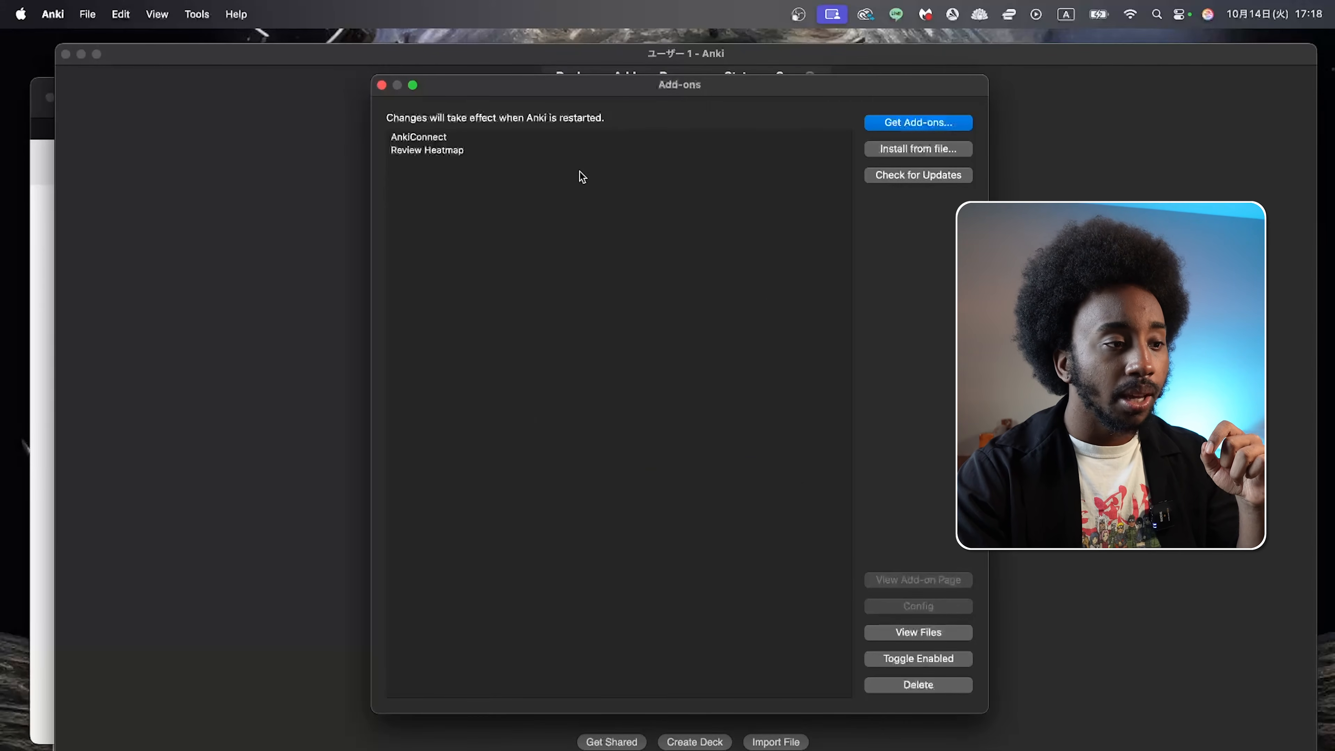
left_click(566, 141)
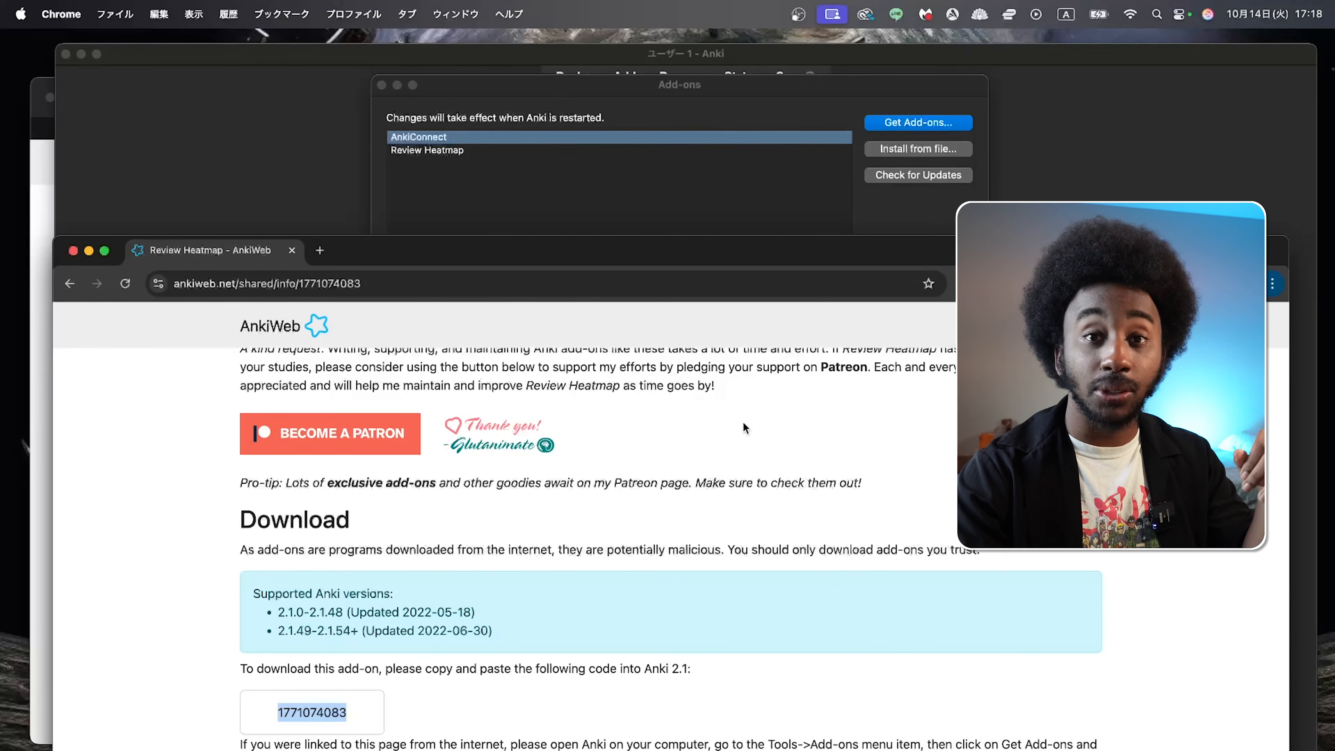
Step: Switch to Chrome, search Google for "yomitan" in a new tab and move the browser window up
key("super+Tab")
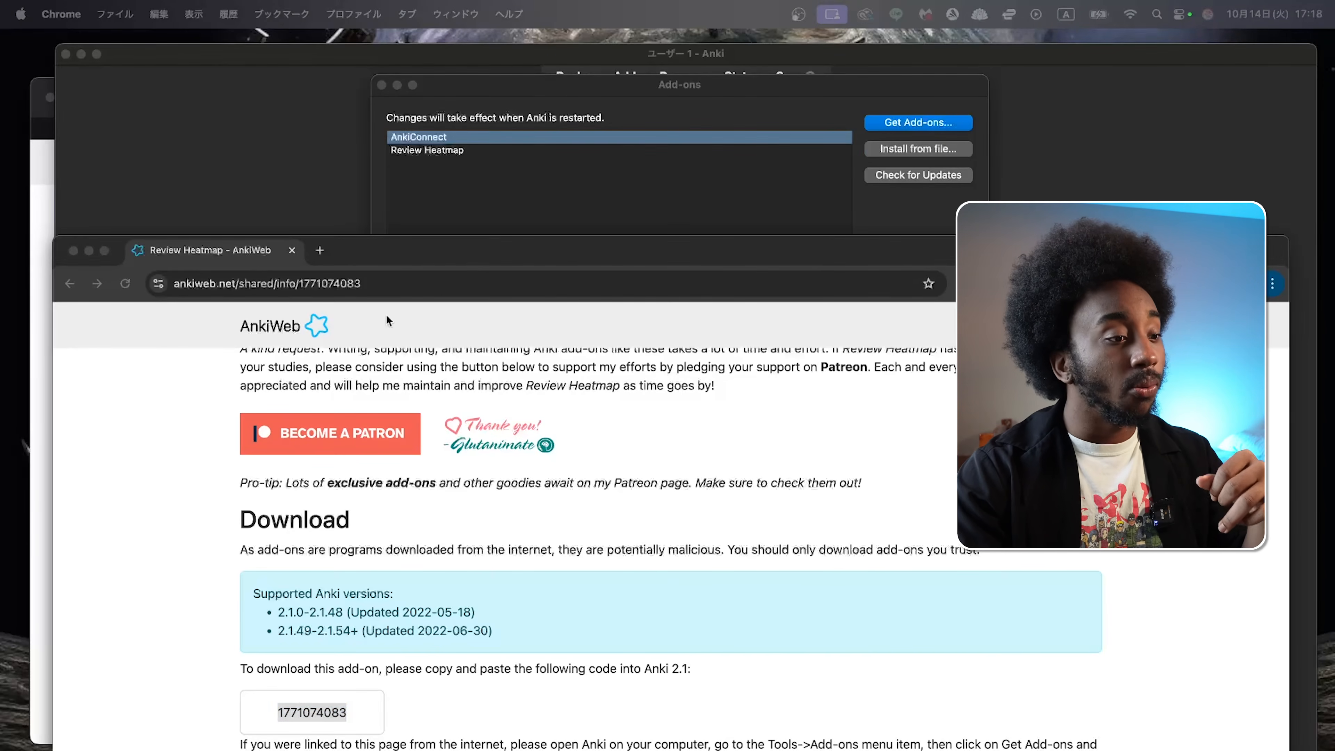
left_click(322, 251)
type("y")
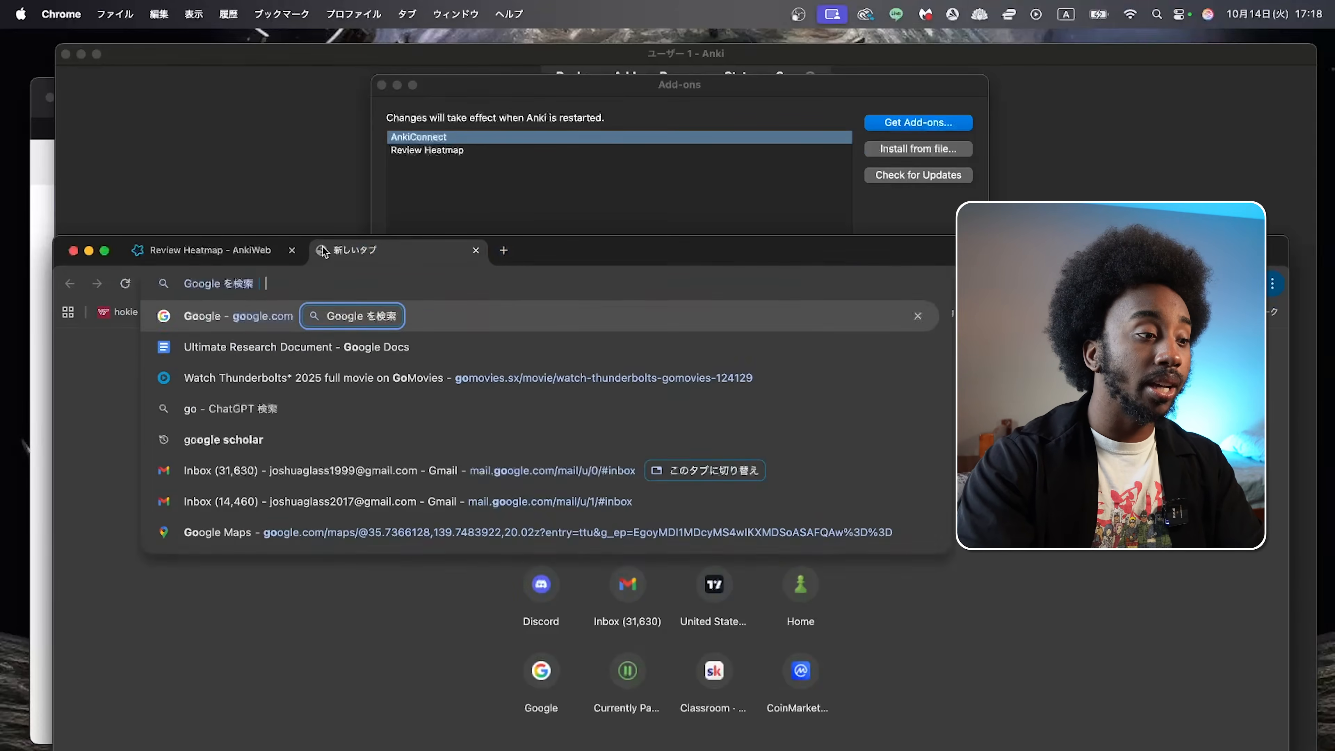
type("omitan")
key("Return")
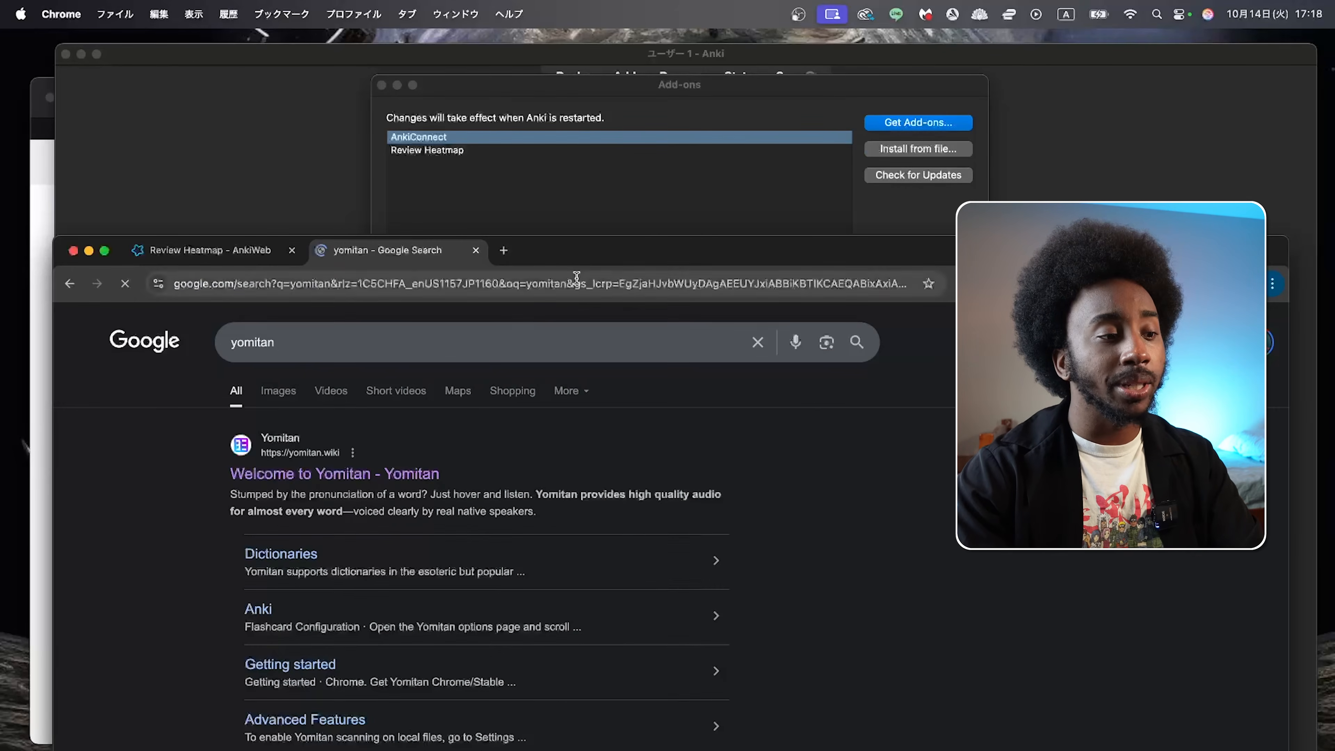
left_click_drag(573, 257, 552, 74)
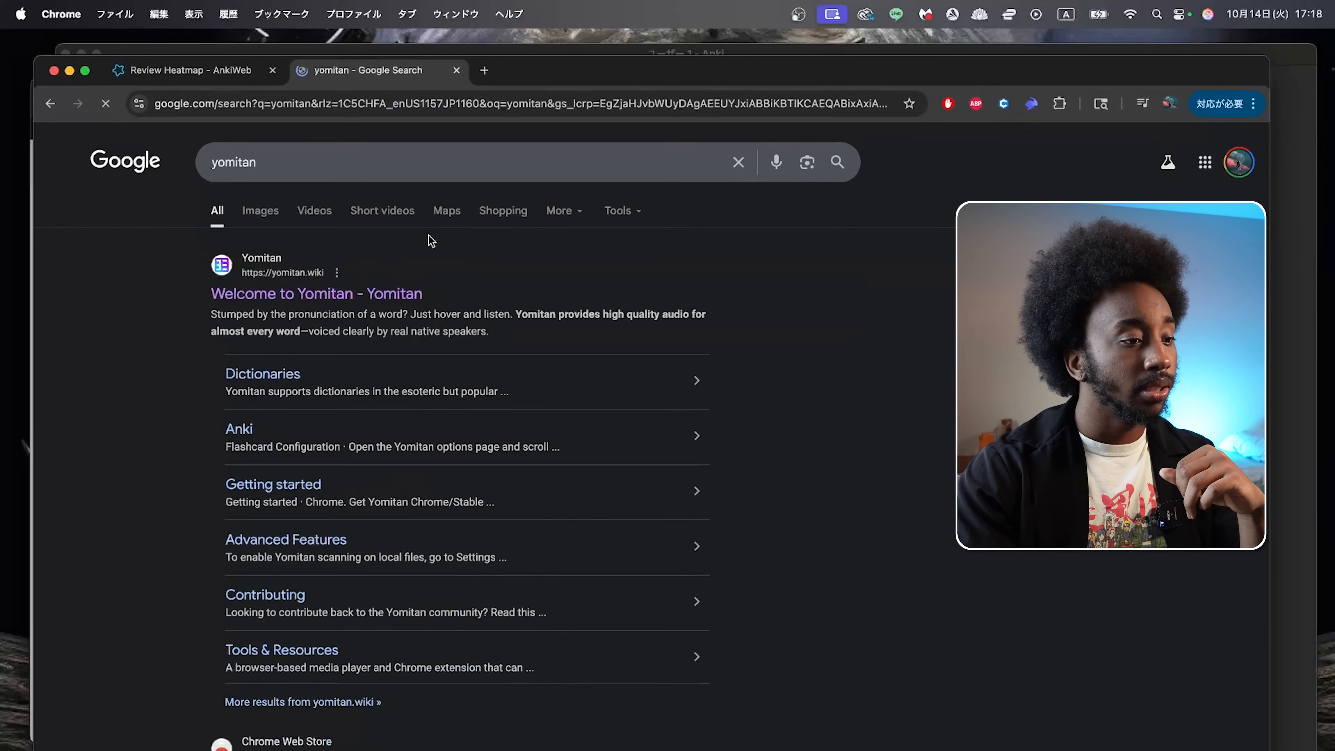
Step: Open the Yomitan website from the search results and look over its home page and browser download options
left_click(383, 297)
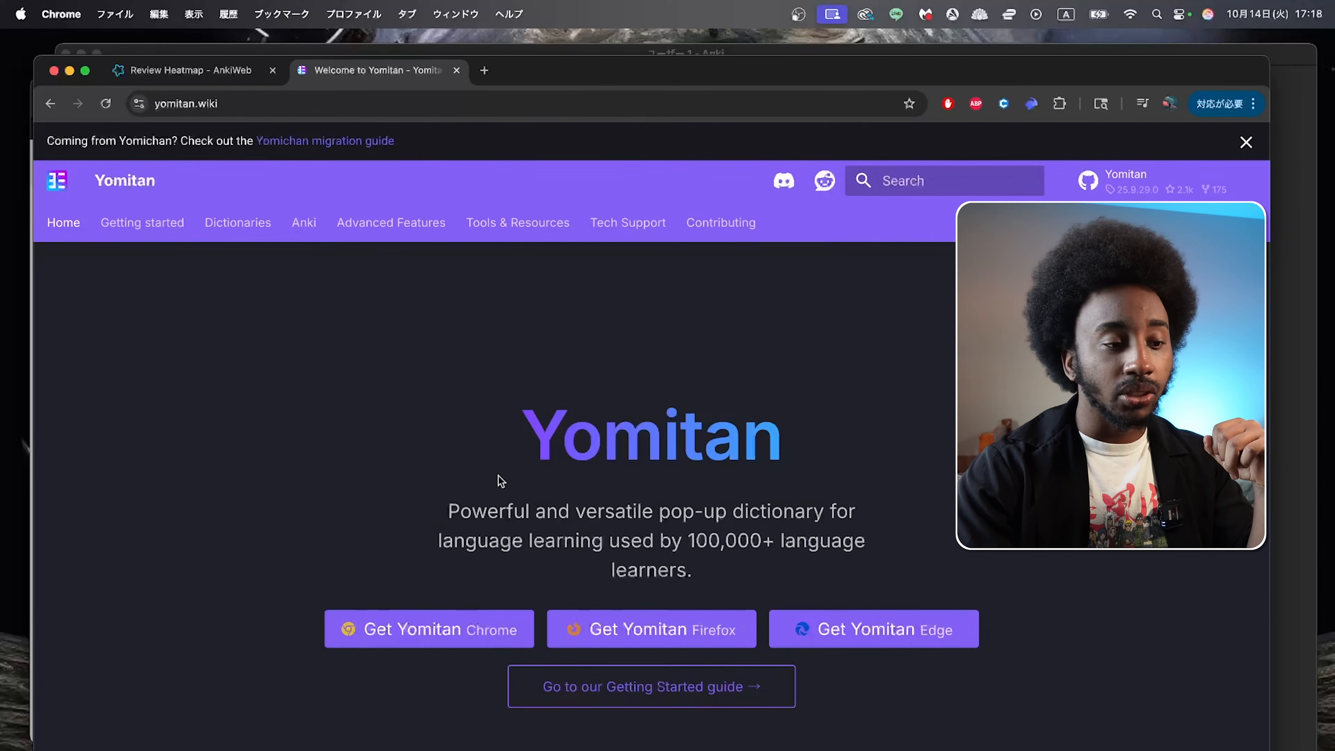
scroll(485, 463, "down", 3)
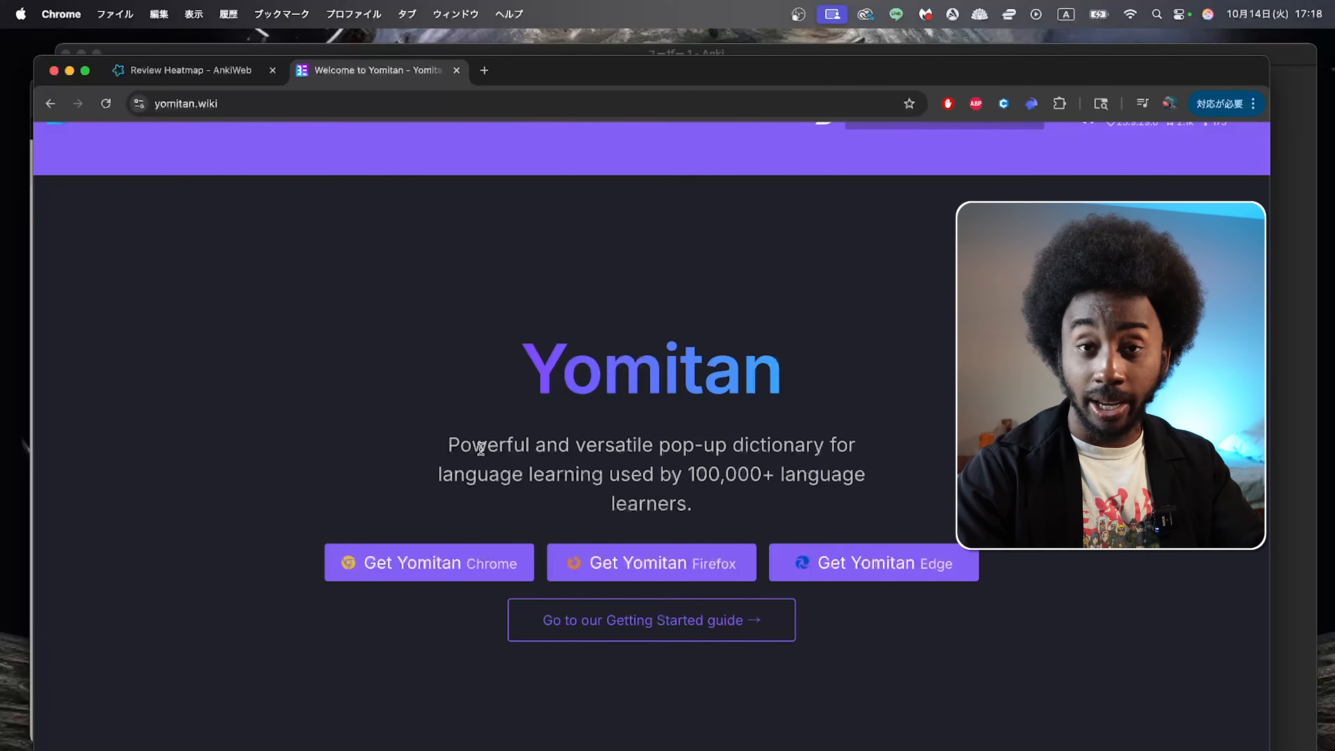
scroll(480, 448, "down", 5)
scroll(480, 453, "up", 3)
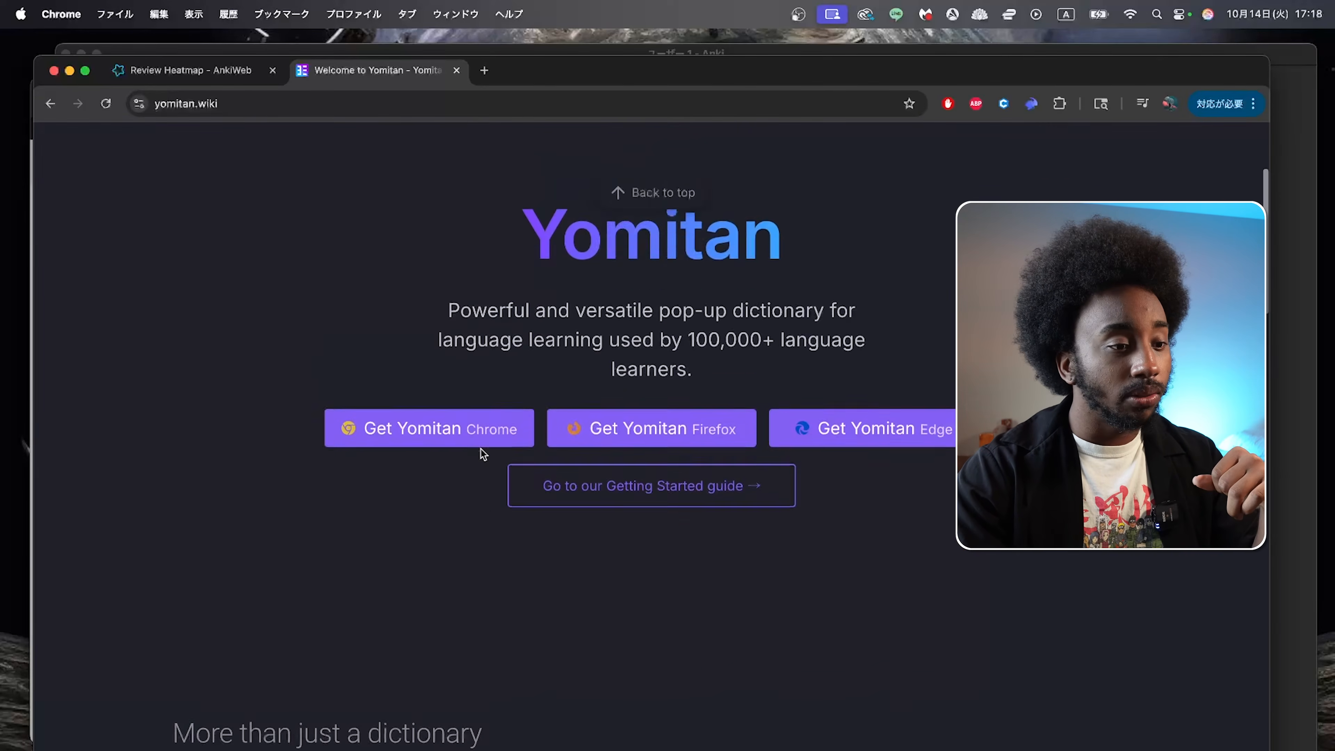
scroll(483, 454, "up", 2)
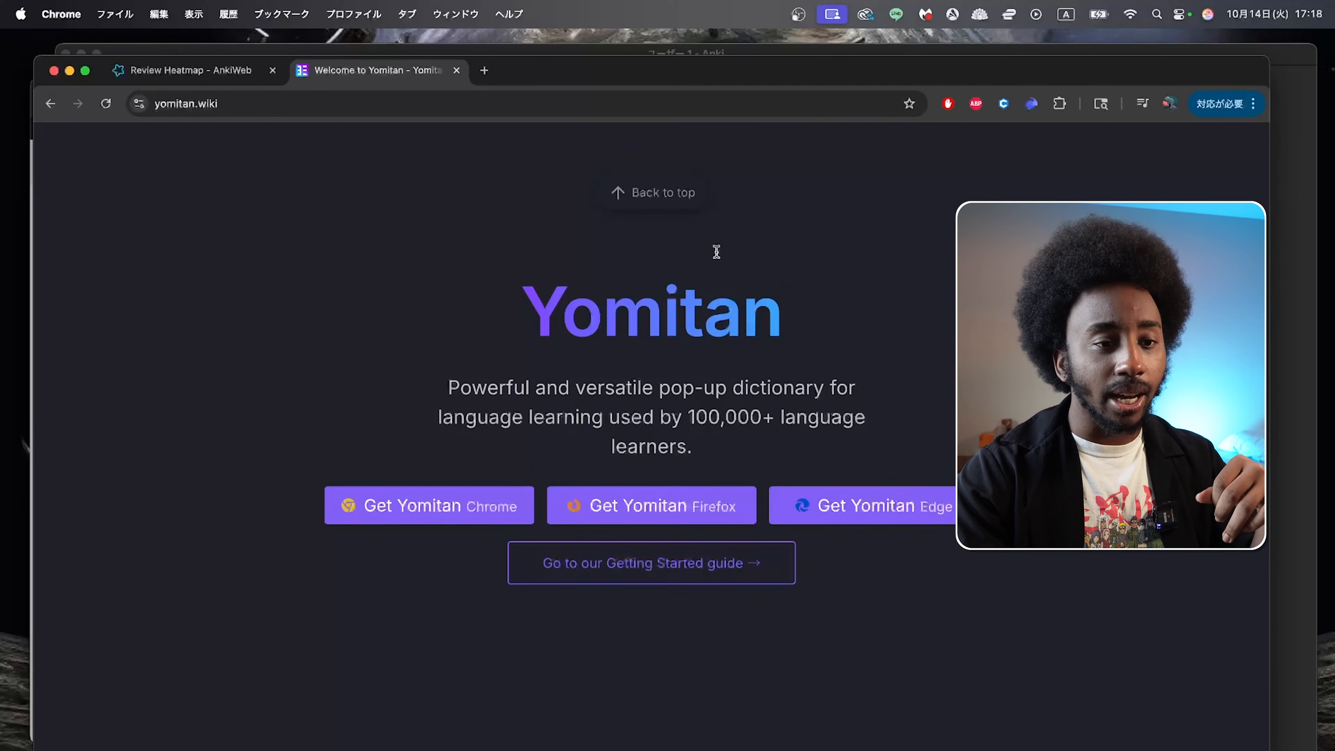
Step: Remove the existing Yomitan Popup Dictionary extension from Chrome and confirm the removal
left_click(1059, 103)
scroll(925, 327, "down", 10)
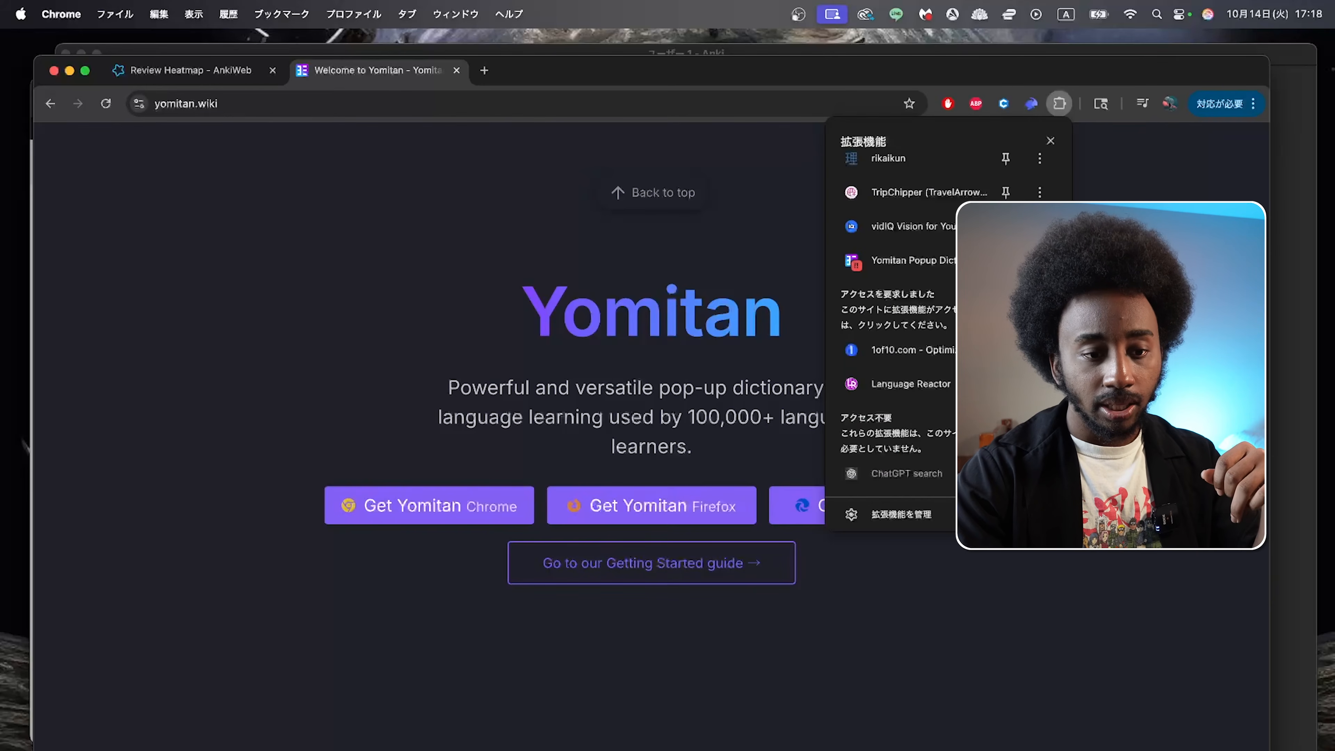
left_click(1094, 339)
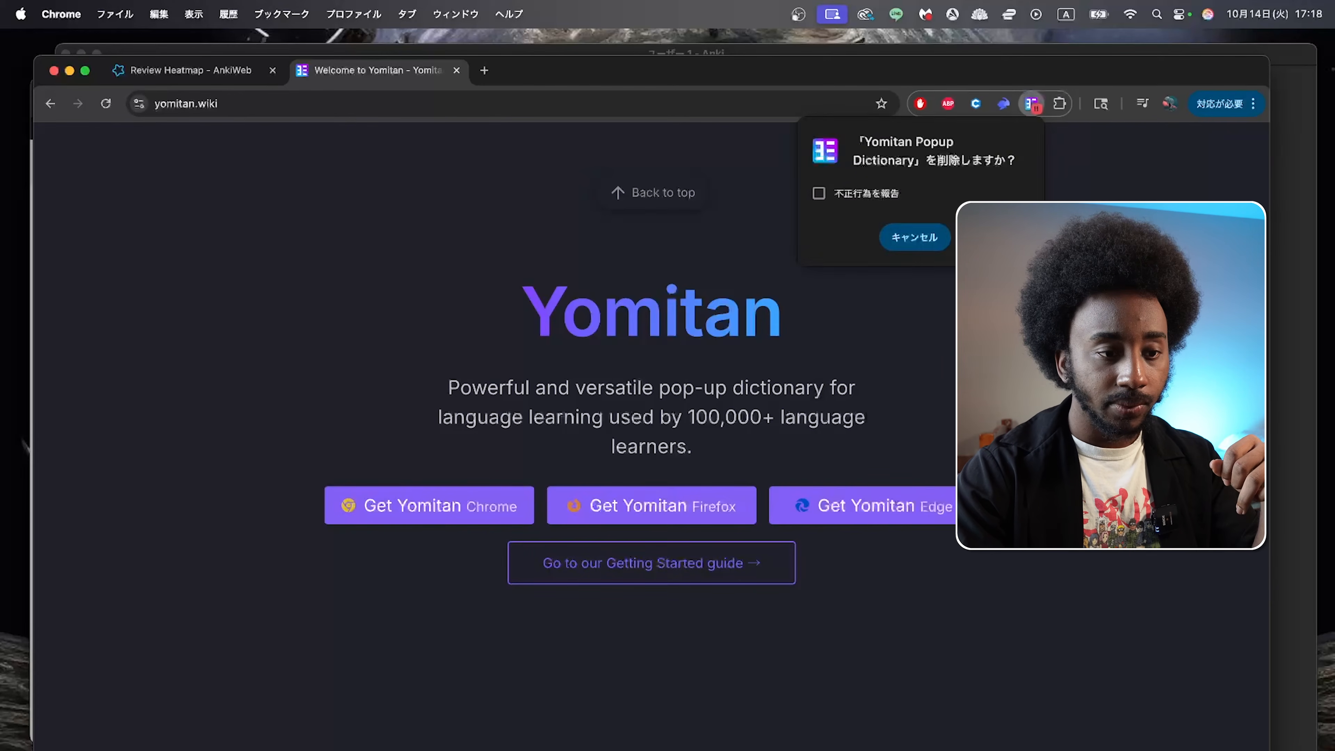
left_click(992, 236)
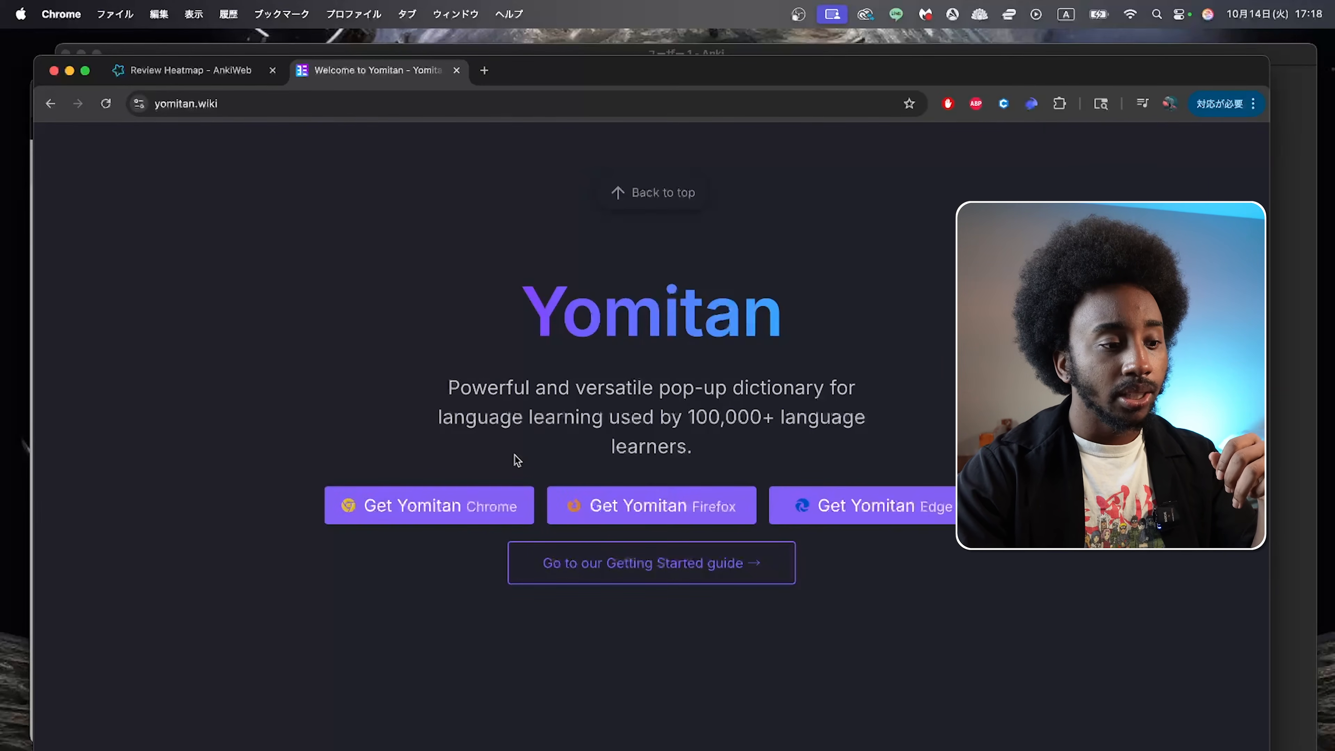
Step: Get Yomitan for Chrome from its website and install the extension from the Chrome Web Store page
left_click(470, 514)
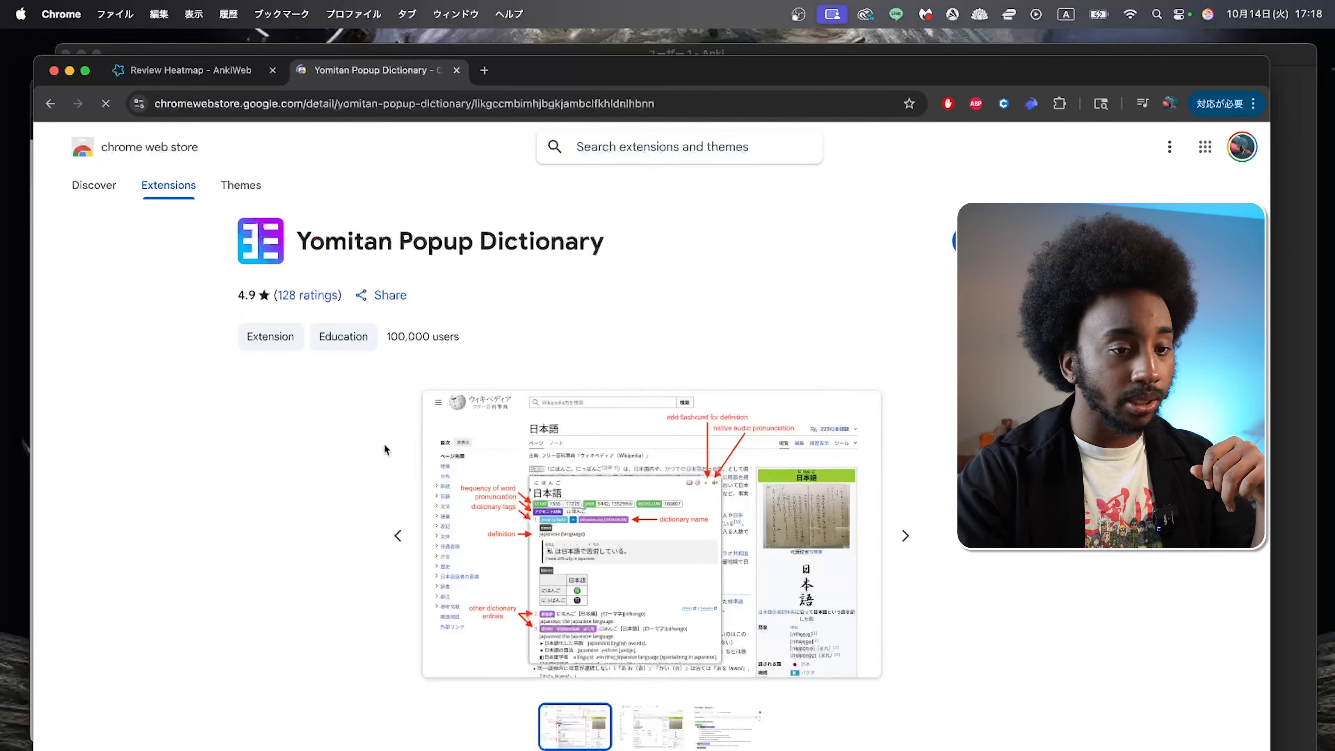
left_click(1009, 241)
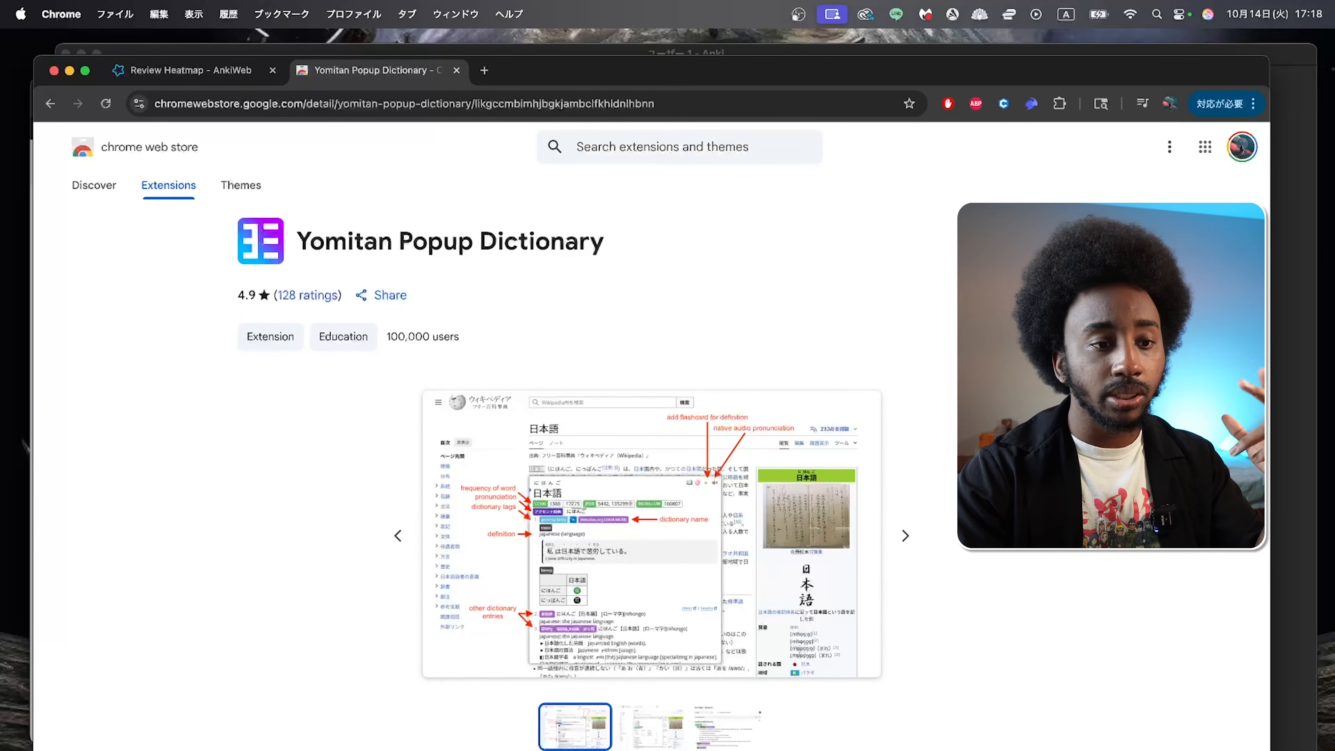
left_click(760, 475)
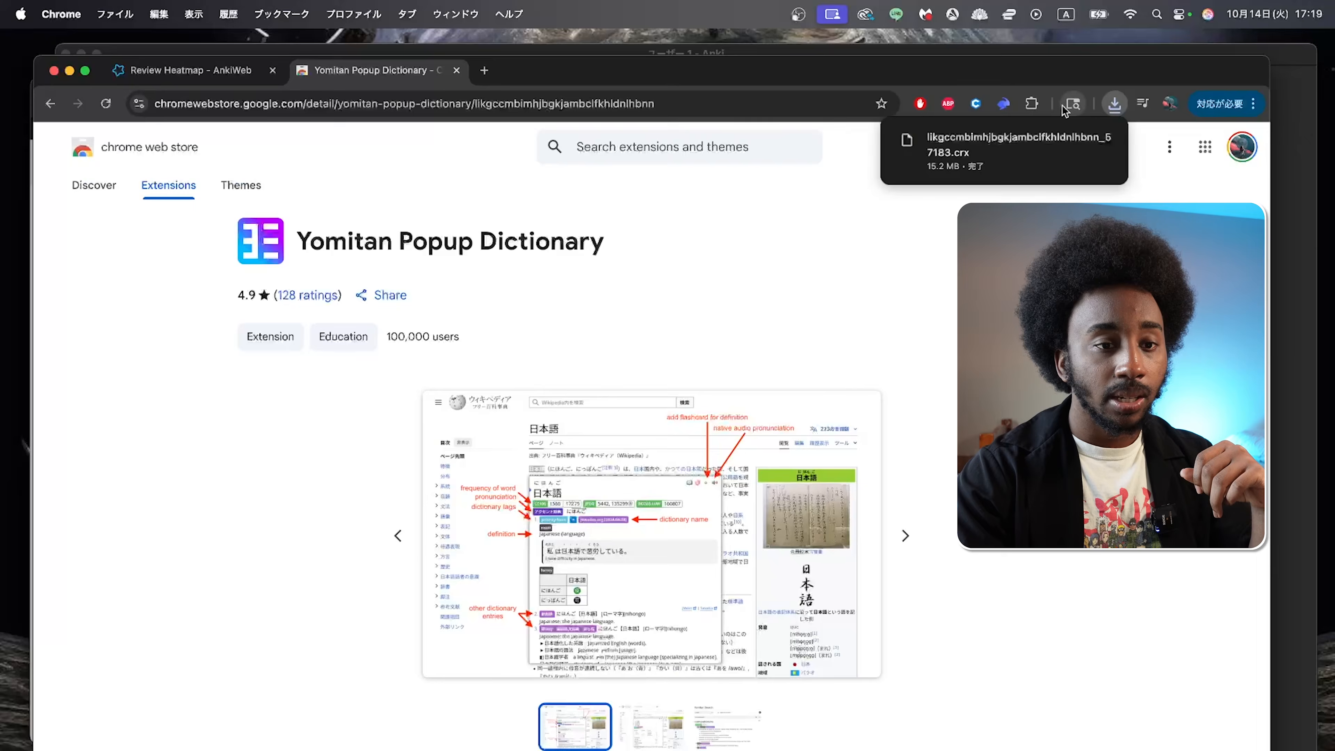
Step: Find Yomitan Popup Dictionary in the installed extensions list, select it, and open the extension management page
left_click(1032, 103)
scroll(946, 369, "down", 10)
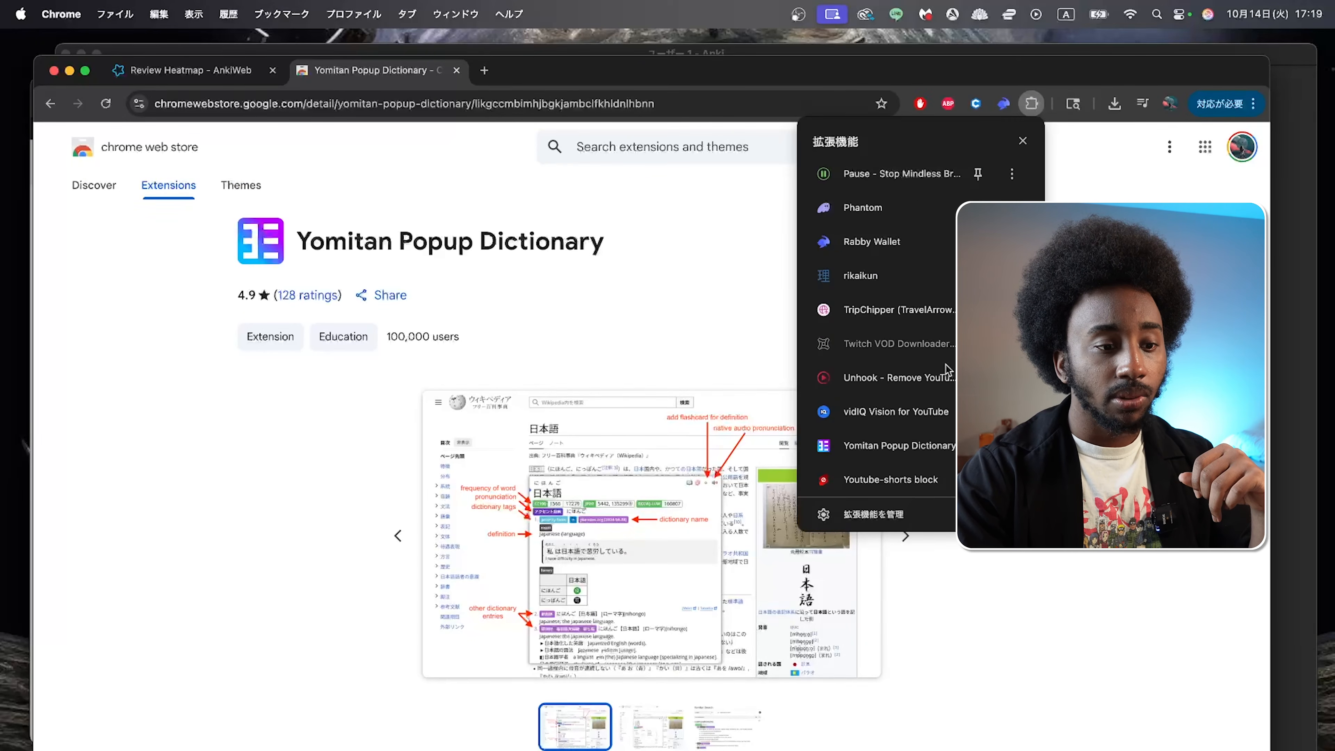
left_click(897, 444)
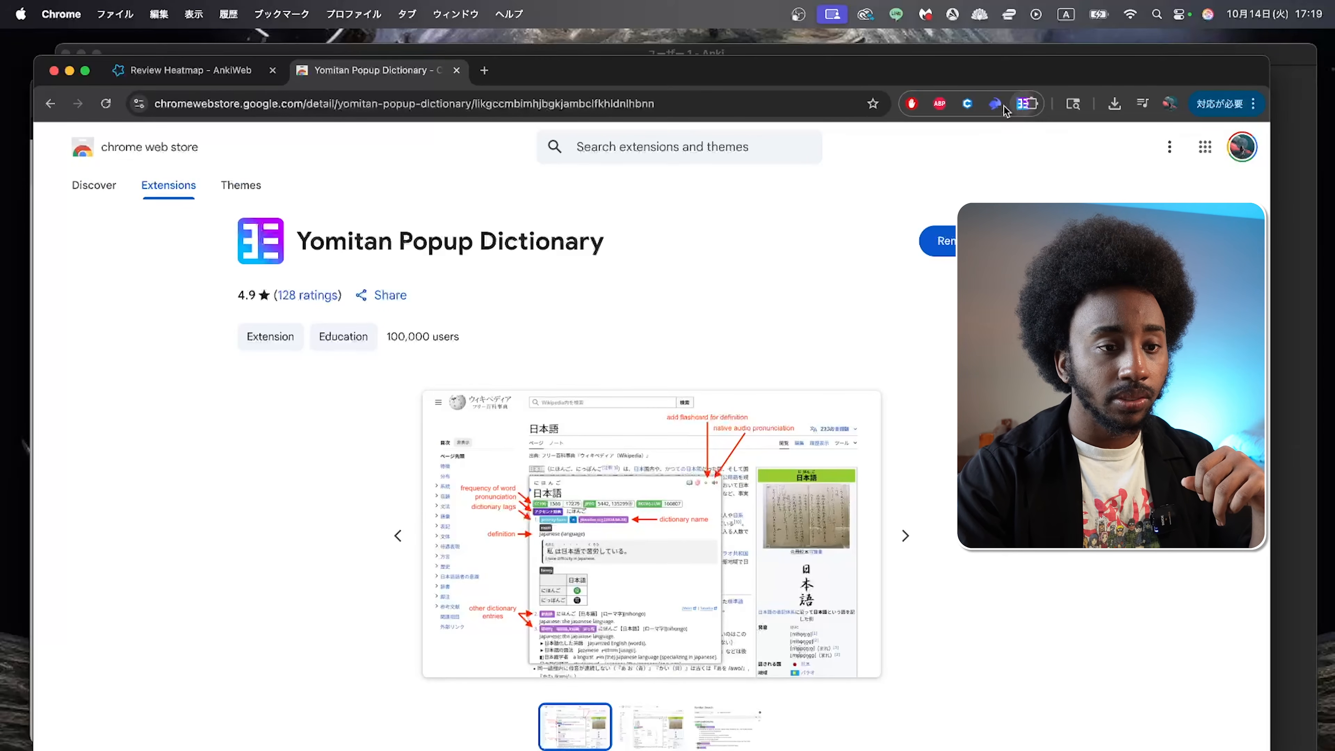
left_click(1033, 106)
scroll(883, 468, "down", 10)
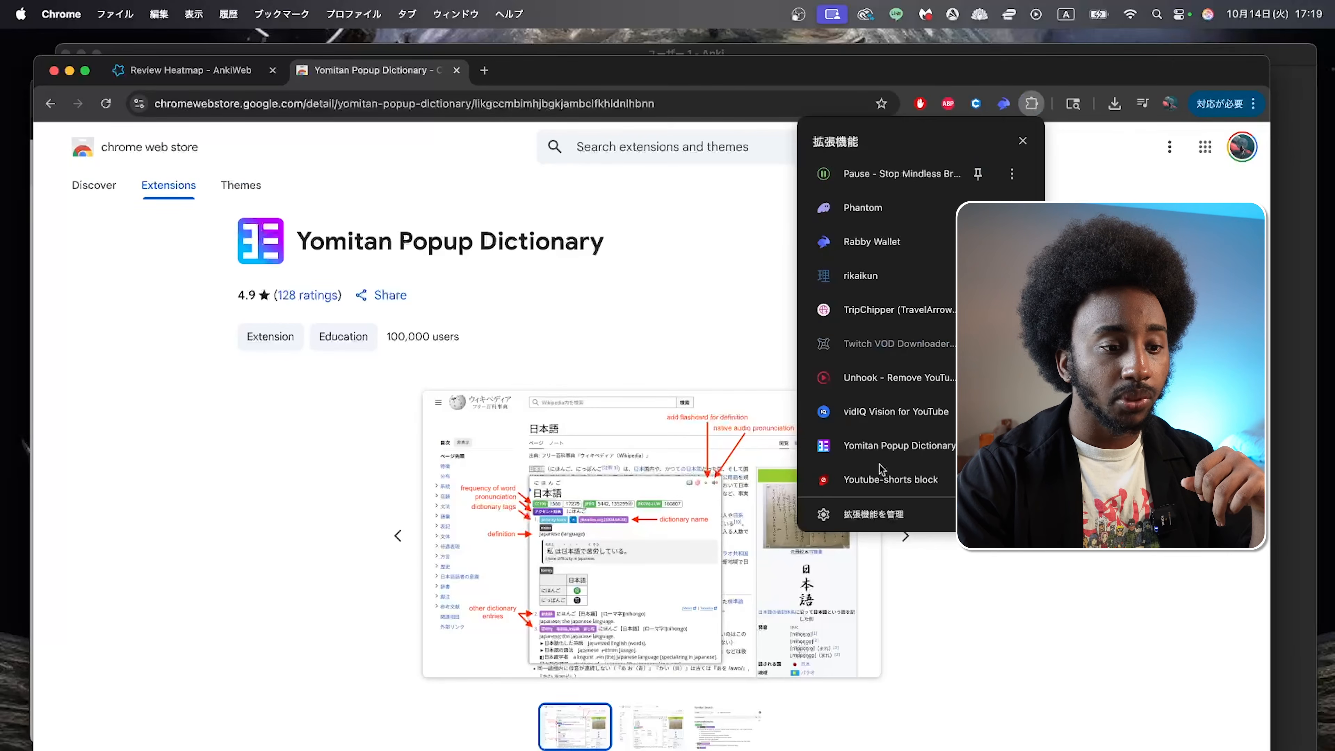
left_click(889, 513)
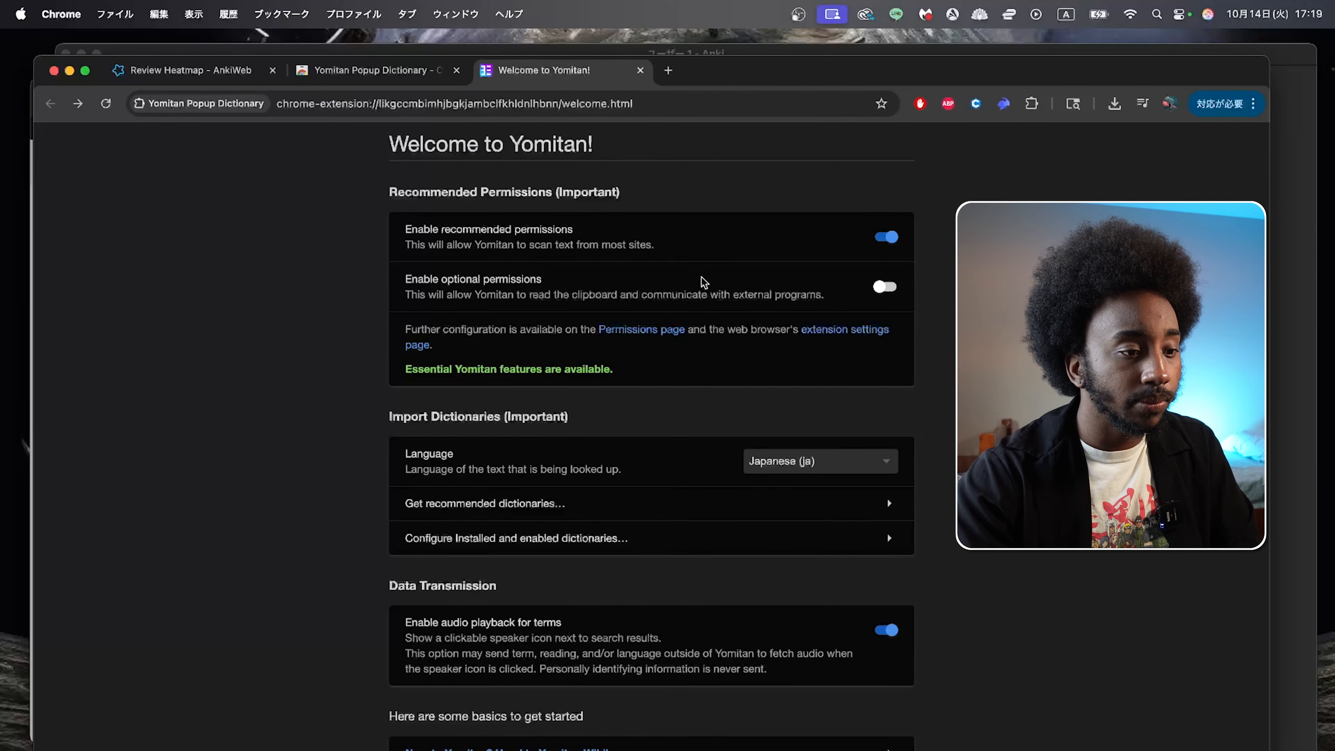
Step: Enable Yomitan's optional permissions on the welcome page, allow the access request, and open the full Settings page
left_click(885, 286)
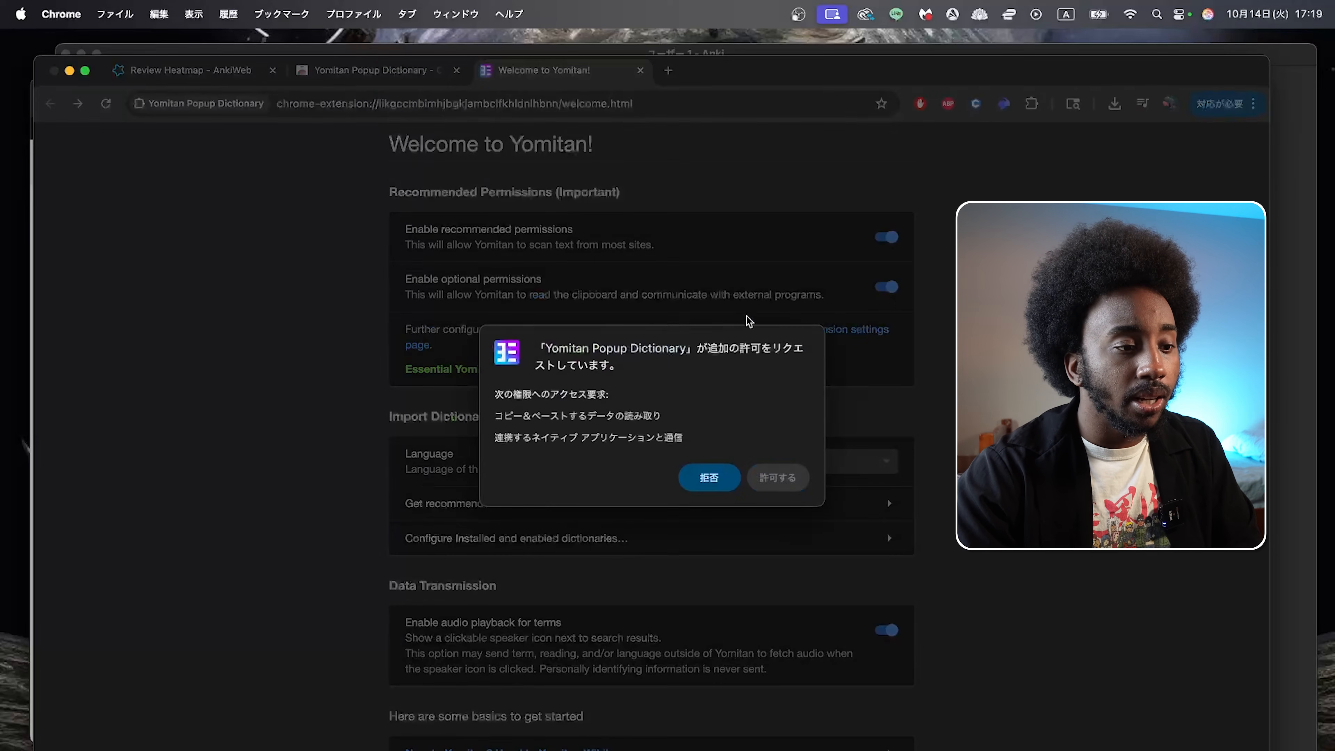
left_click(773, 477)
scroll(765, 719, "down", 6)
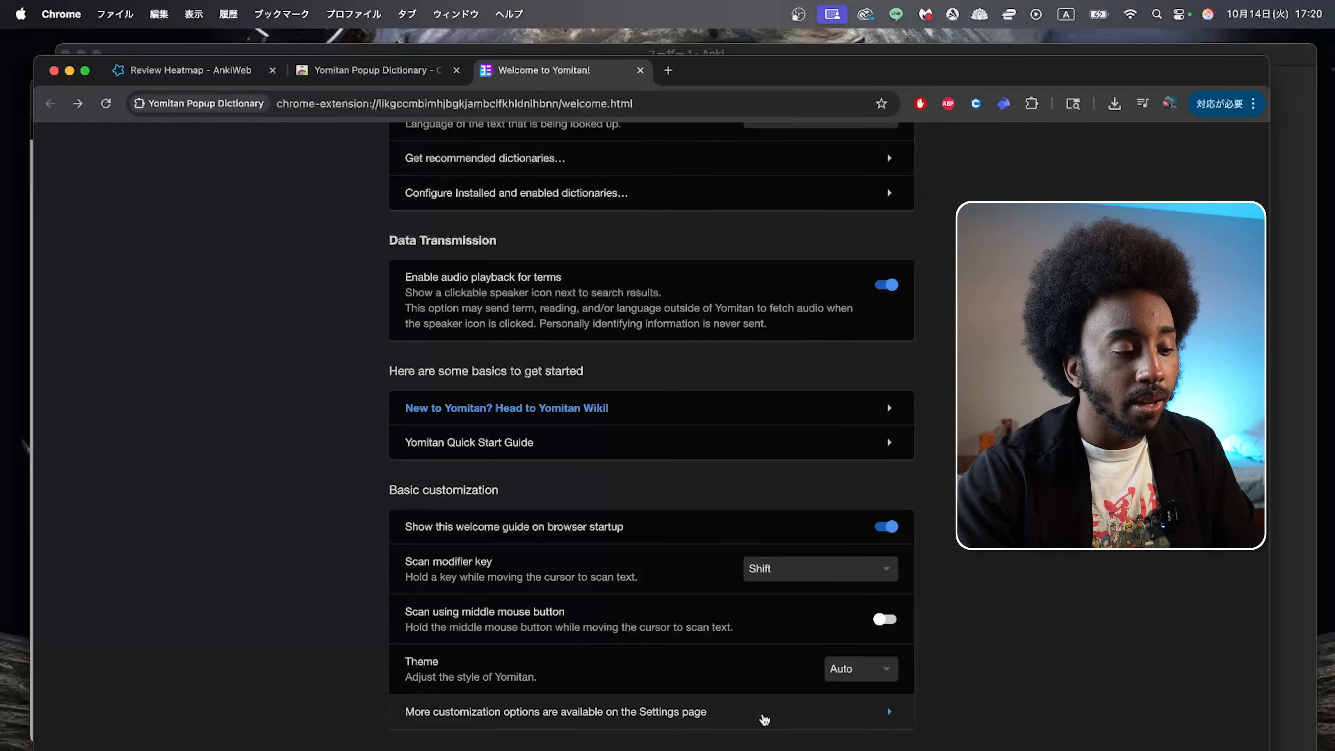
left_click(765, 715)
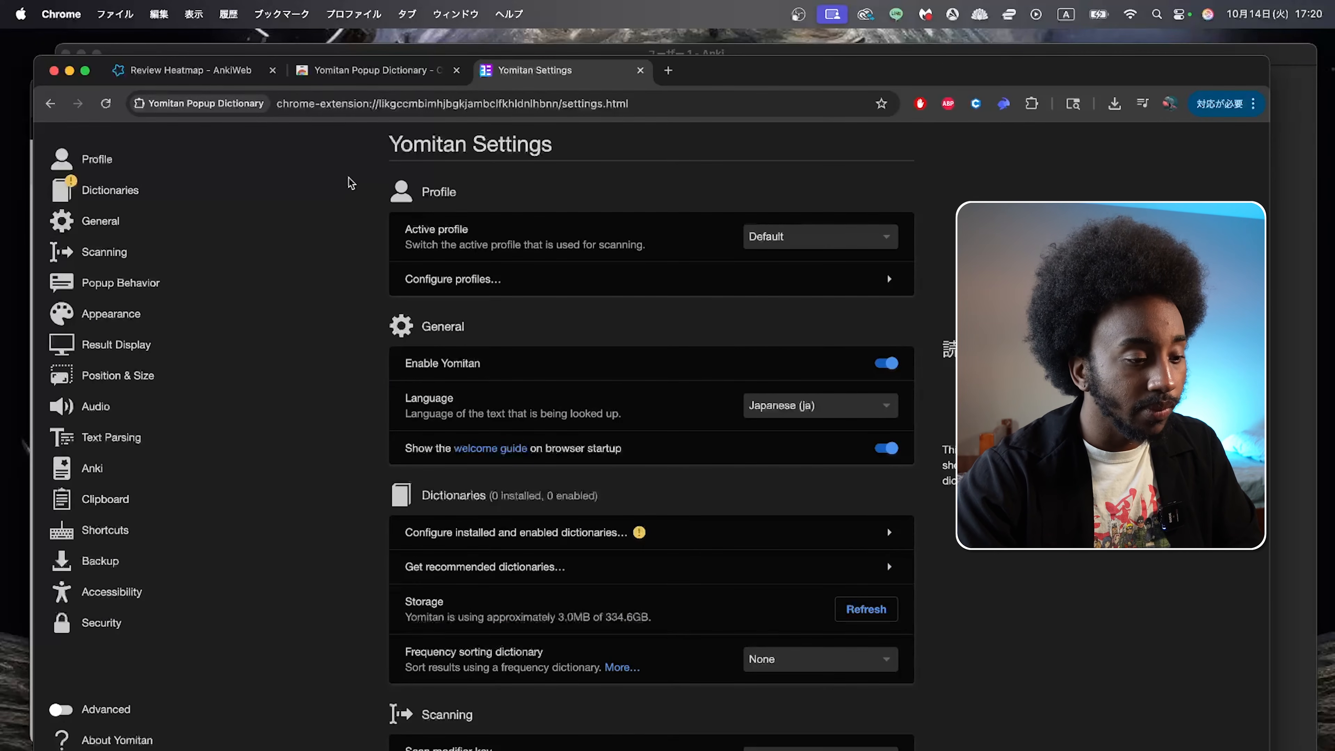
Step: Download the Jitendex term dictionary from Yomitan's recommended dictionaries and close the dialog
scroll(311, 359, "down", 1)
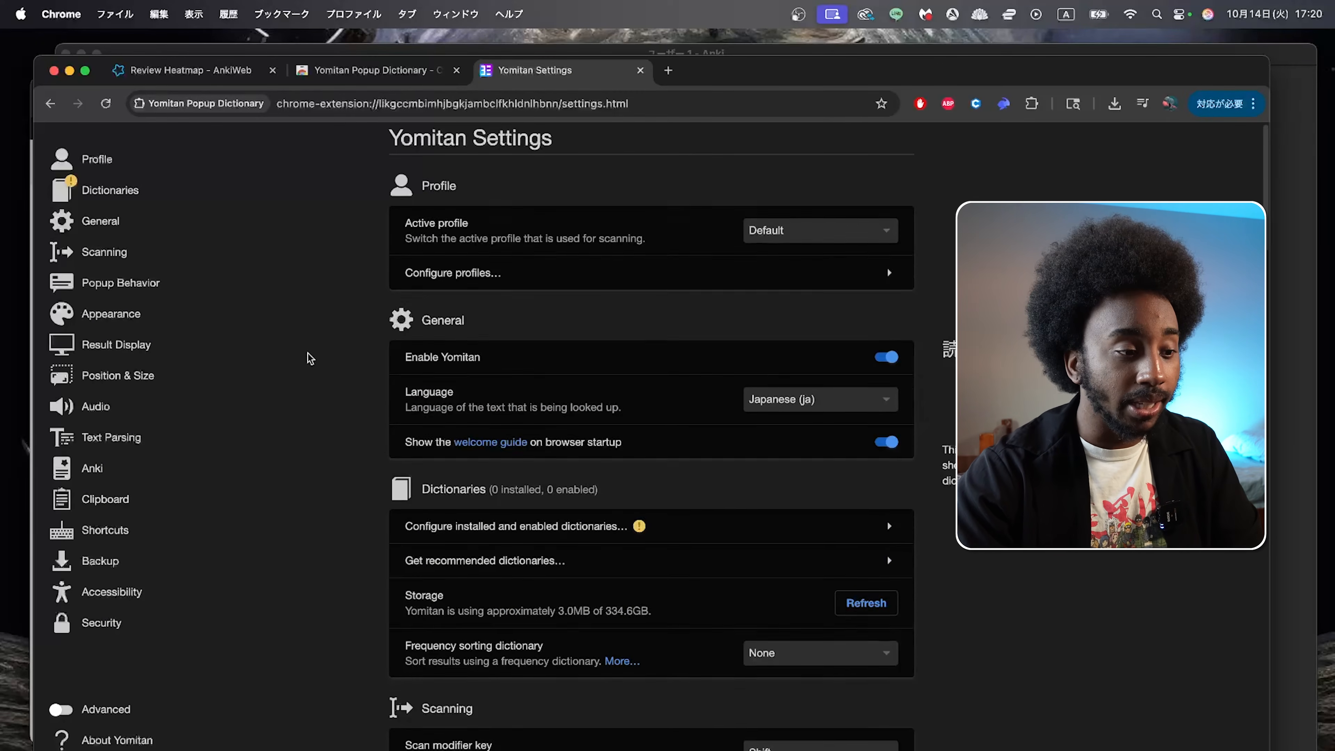
scroll(310, 359, "down", 5)
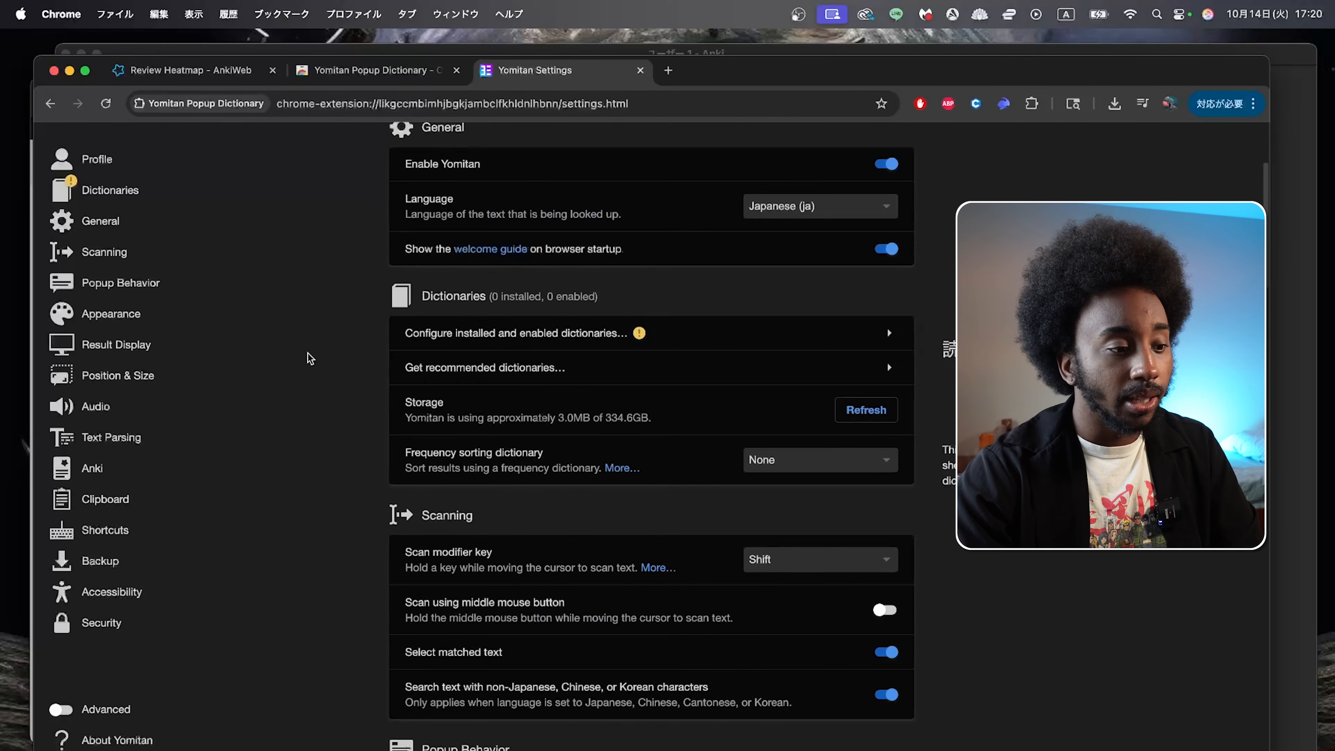
scroll(311, 359, "down", 9)
scroll(310, 359, "up", 7)
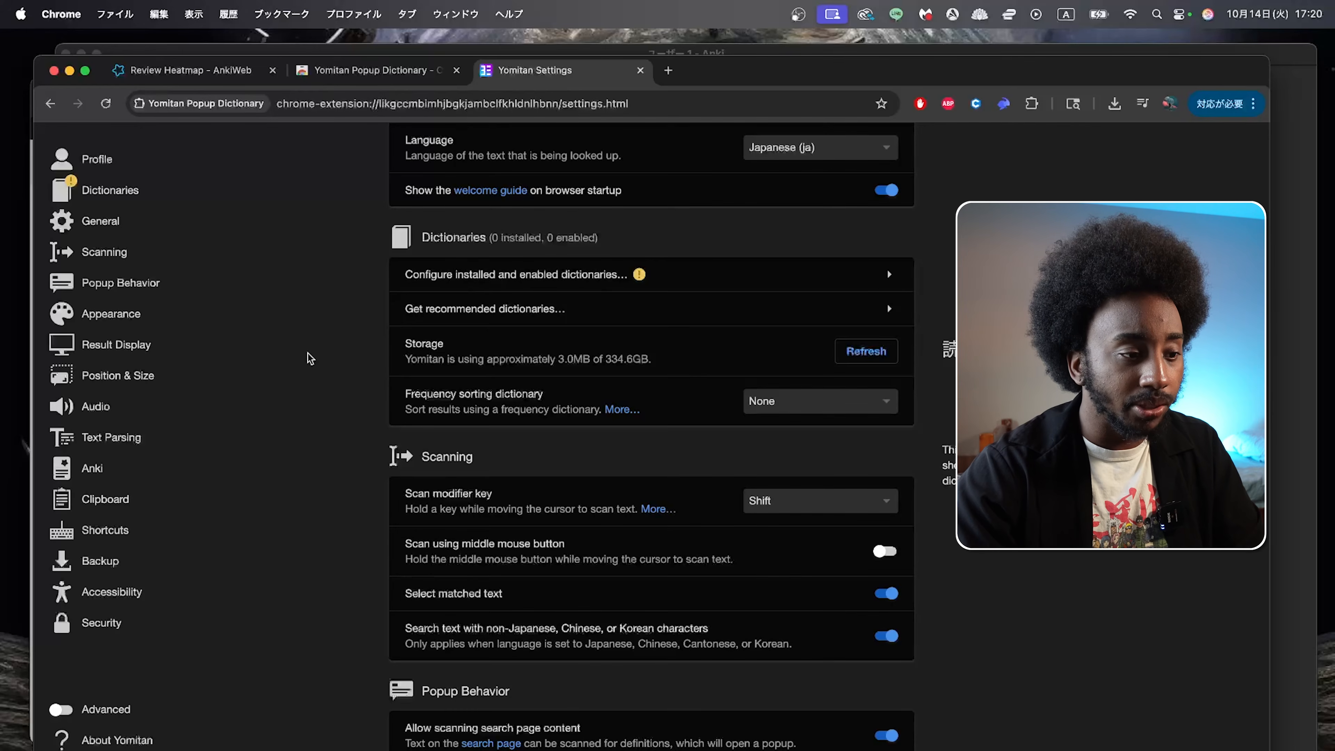
scroll(311, 359, "up", 1)
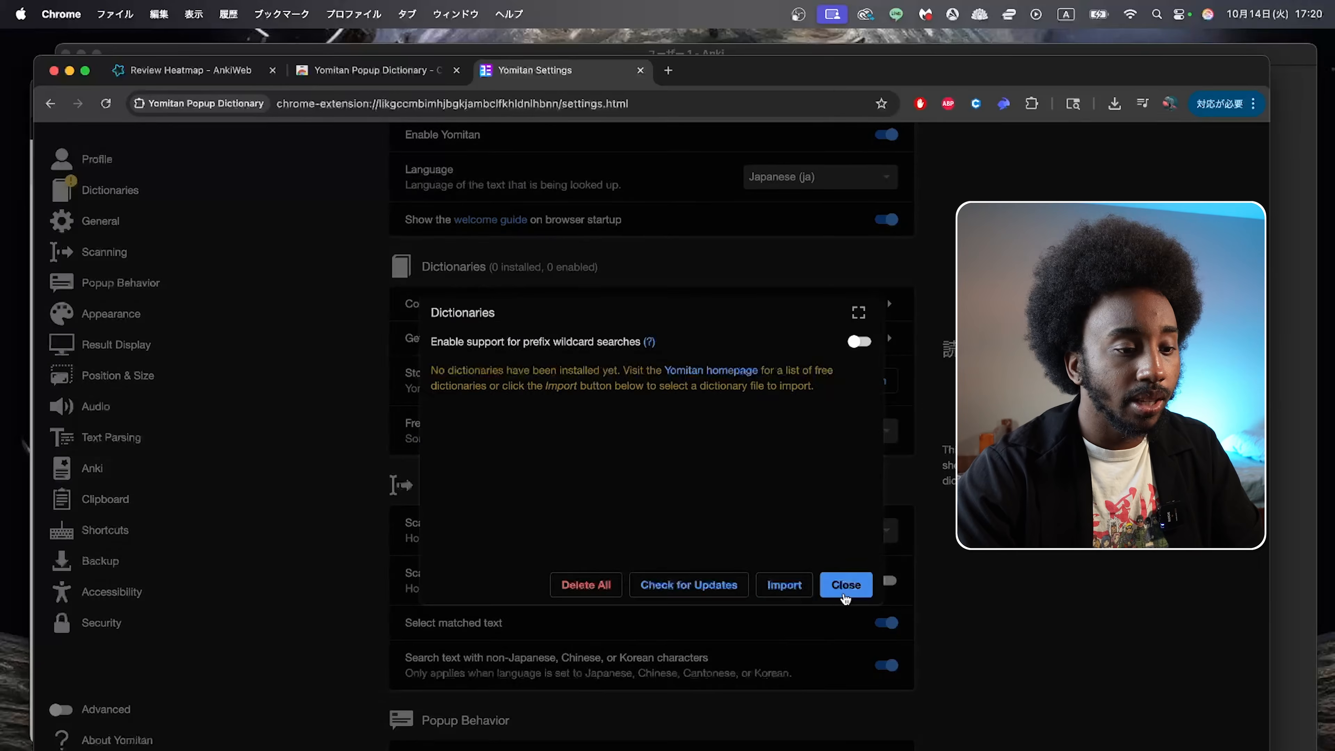
left_click(845, 593)
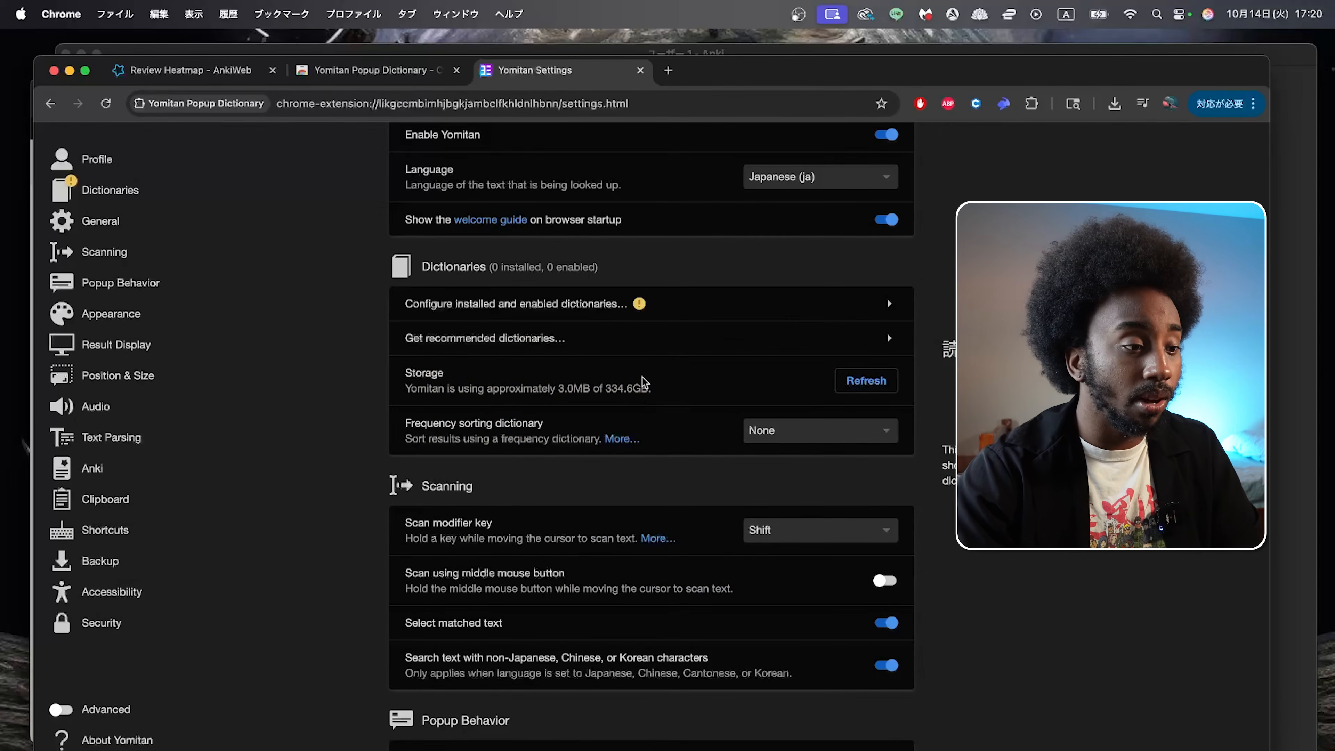
left_click(645, 348)
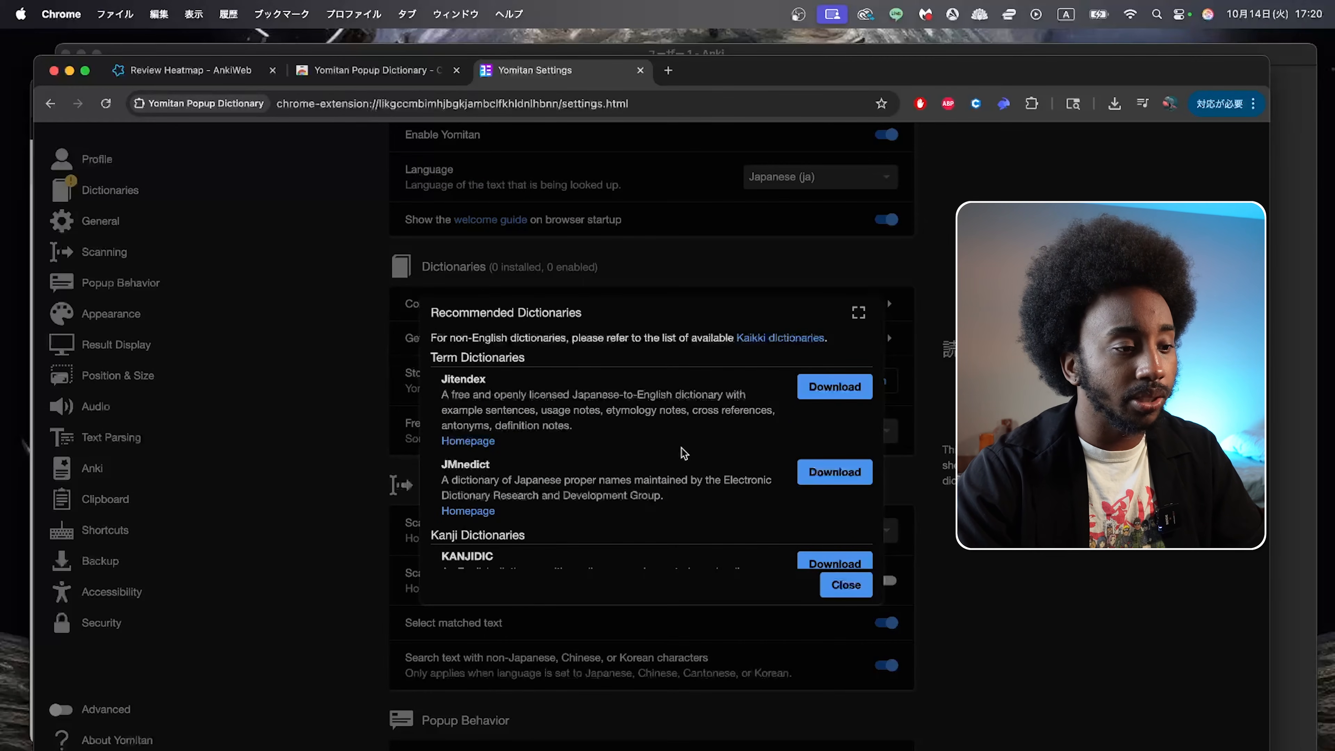
left_click(829, 392)
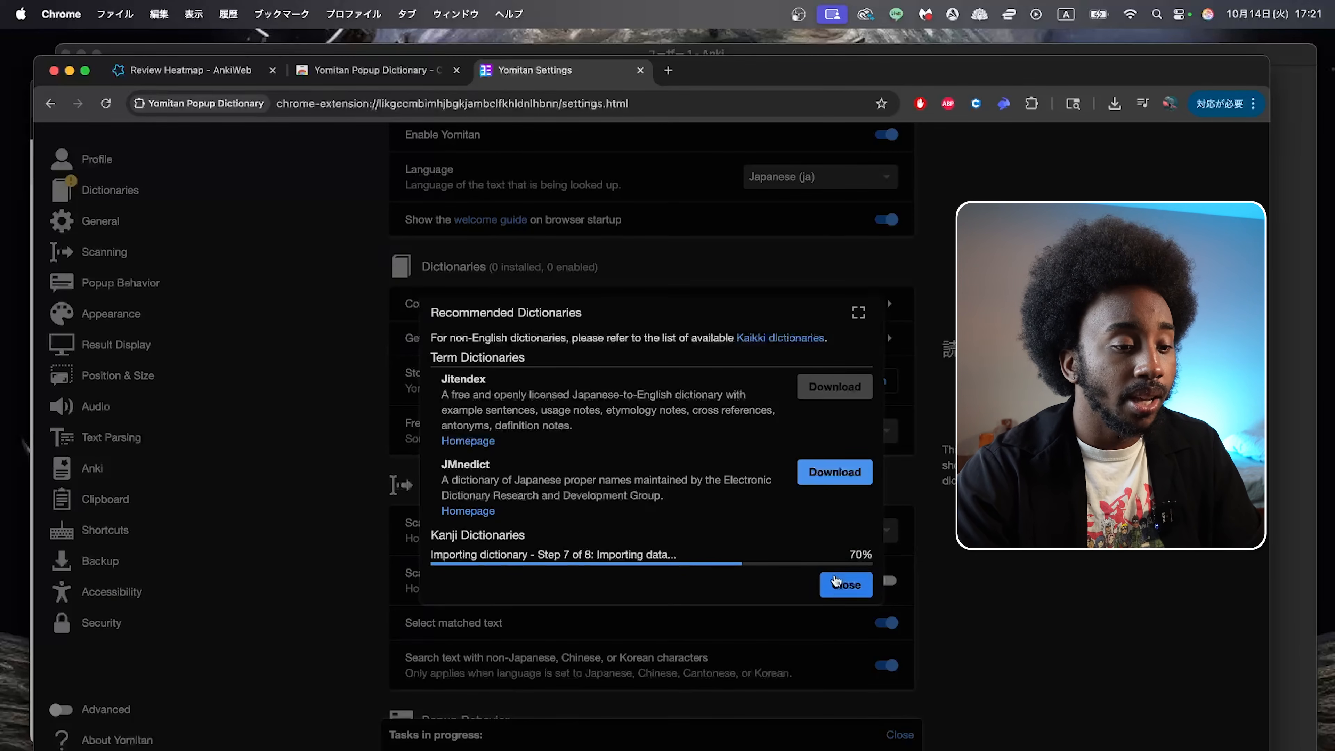
left_click(845, 585)
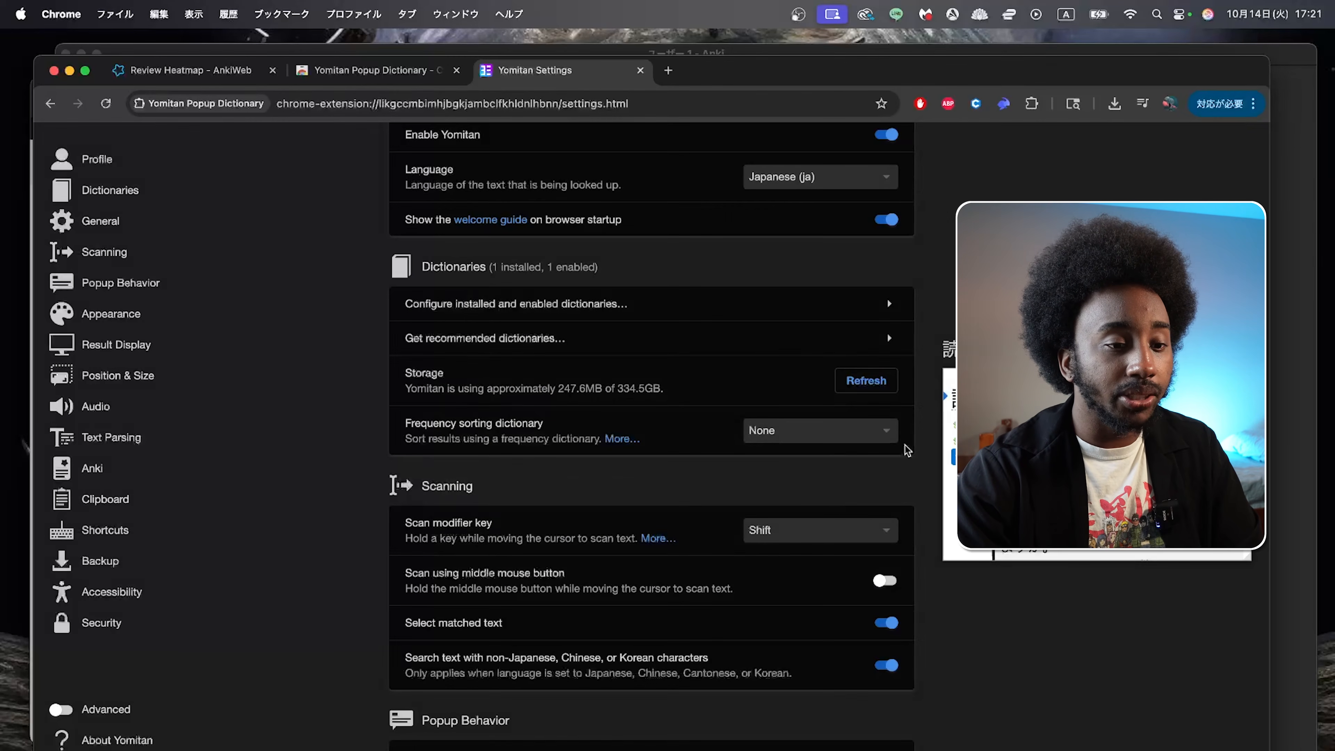
Step: Find the Scan modifier key setting in the Scanning section and highlight its name
scroll(896, 497, "down", 4)
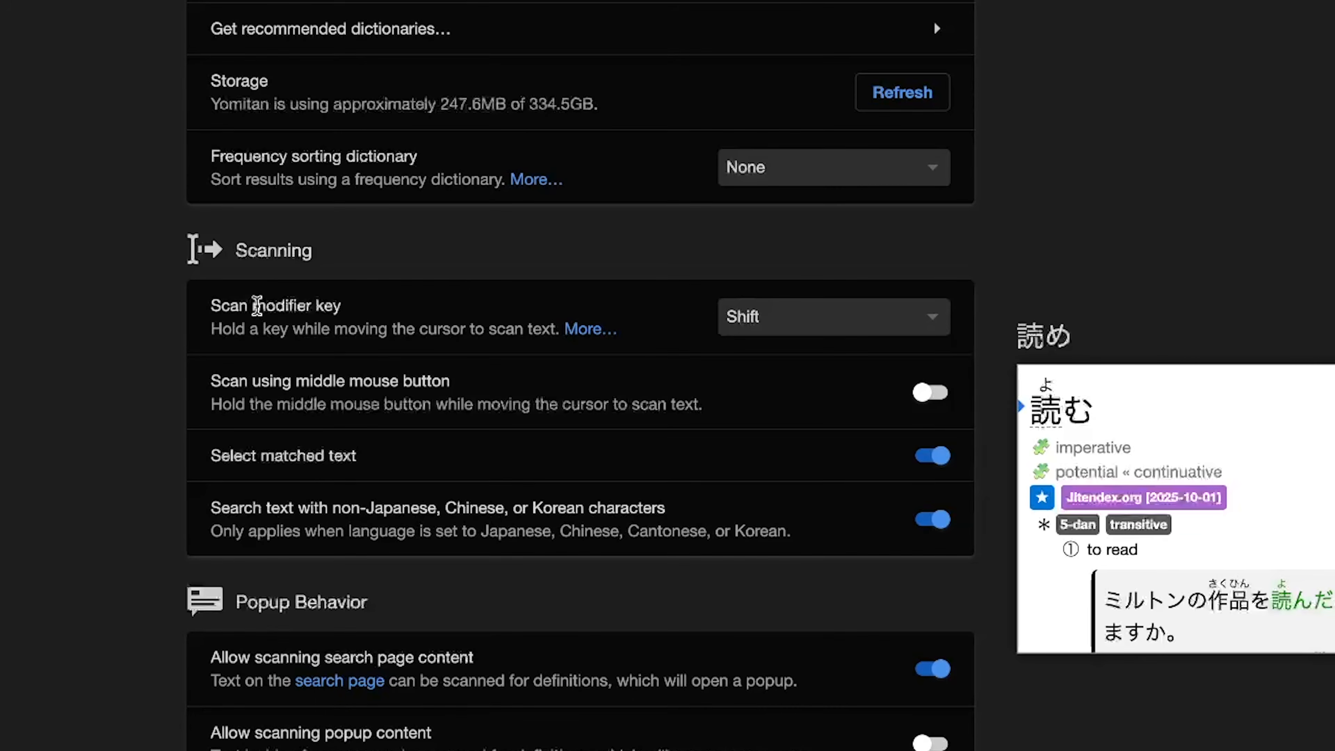
left_click_drag(210, 305, 374, 310)
left_click(374, 310)
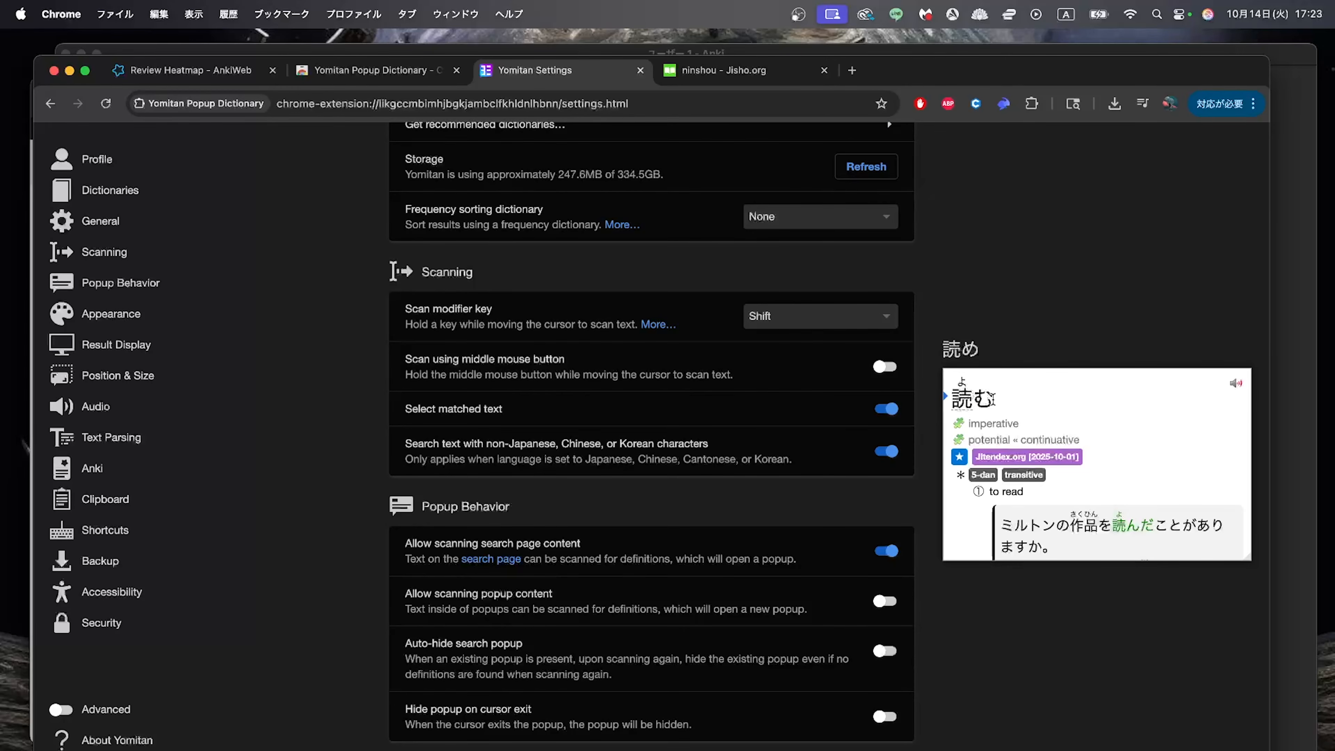
Step: Switch to the Jisho results for ninshou, dismiss the open dictionary popup and point at the word 認証
left_click(737, 79)
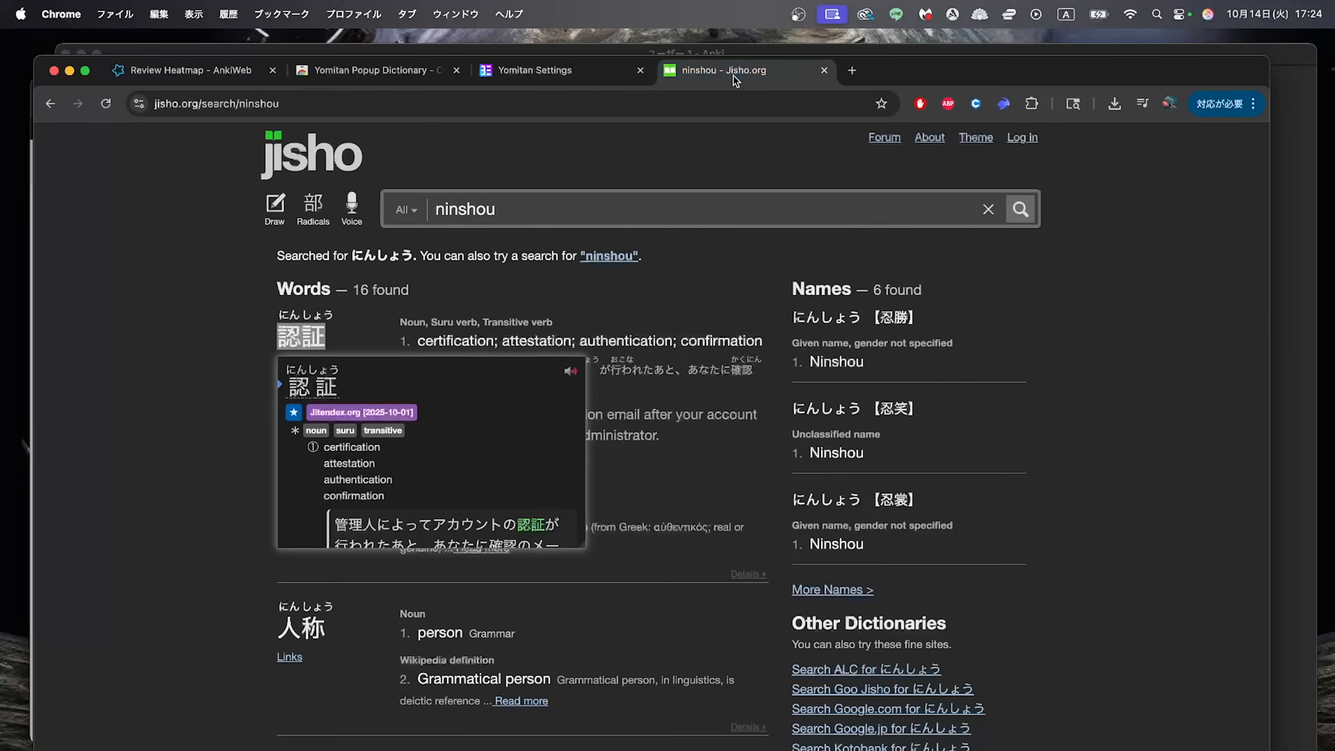
left_click(521, 293)
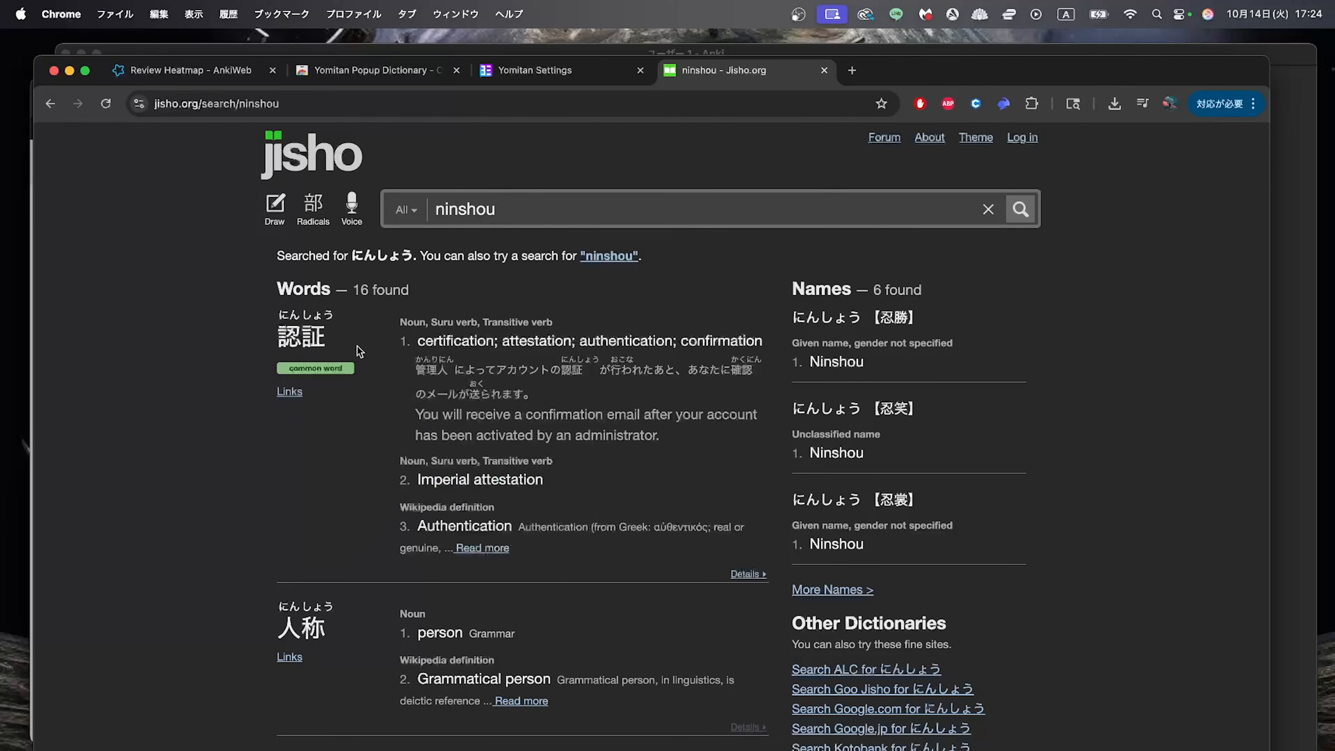
mouse_move(283, 335)
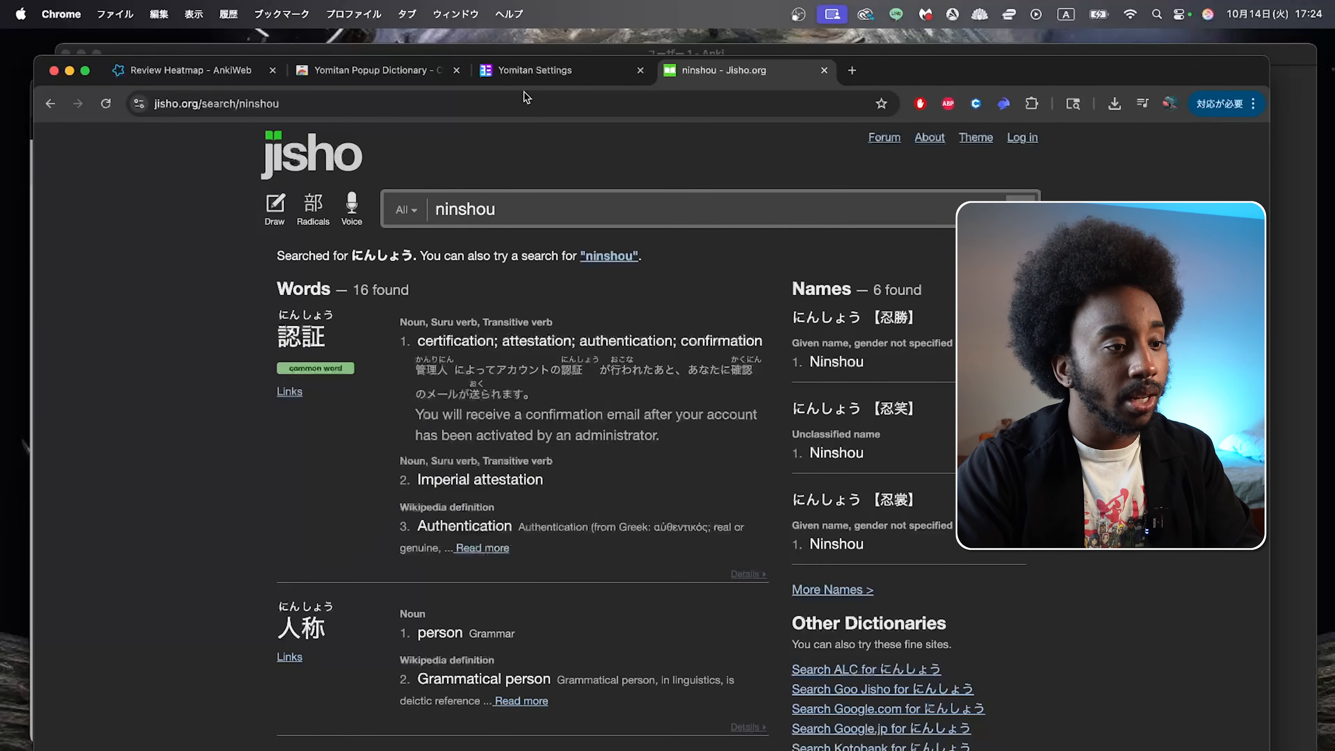
Step: Return to the Yomitan settings and enable Anki integration
left_click(535, 71)
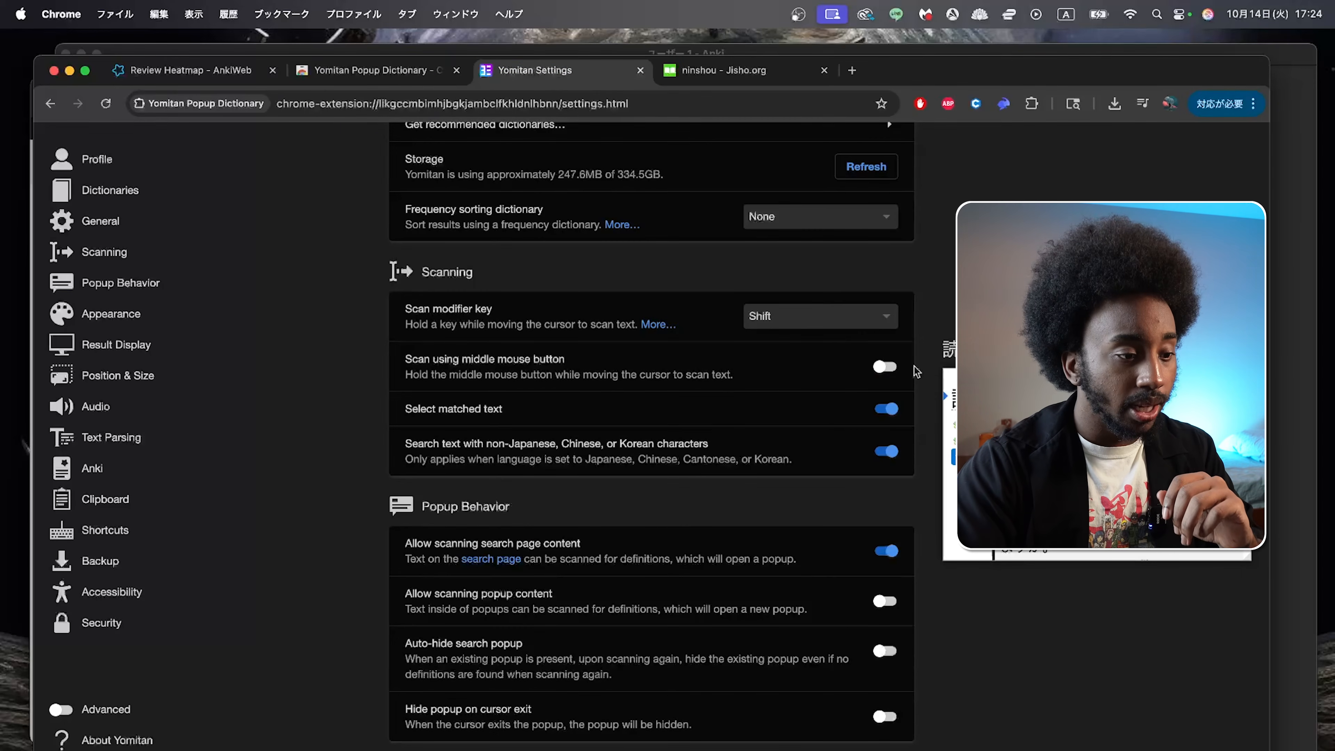
scroll(651, 437, "down", 10)
scroll(651, 436, "down", 15)
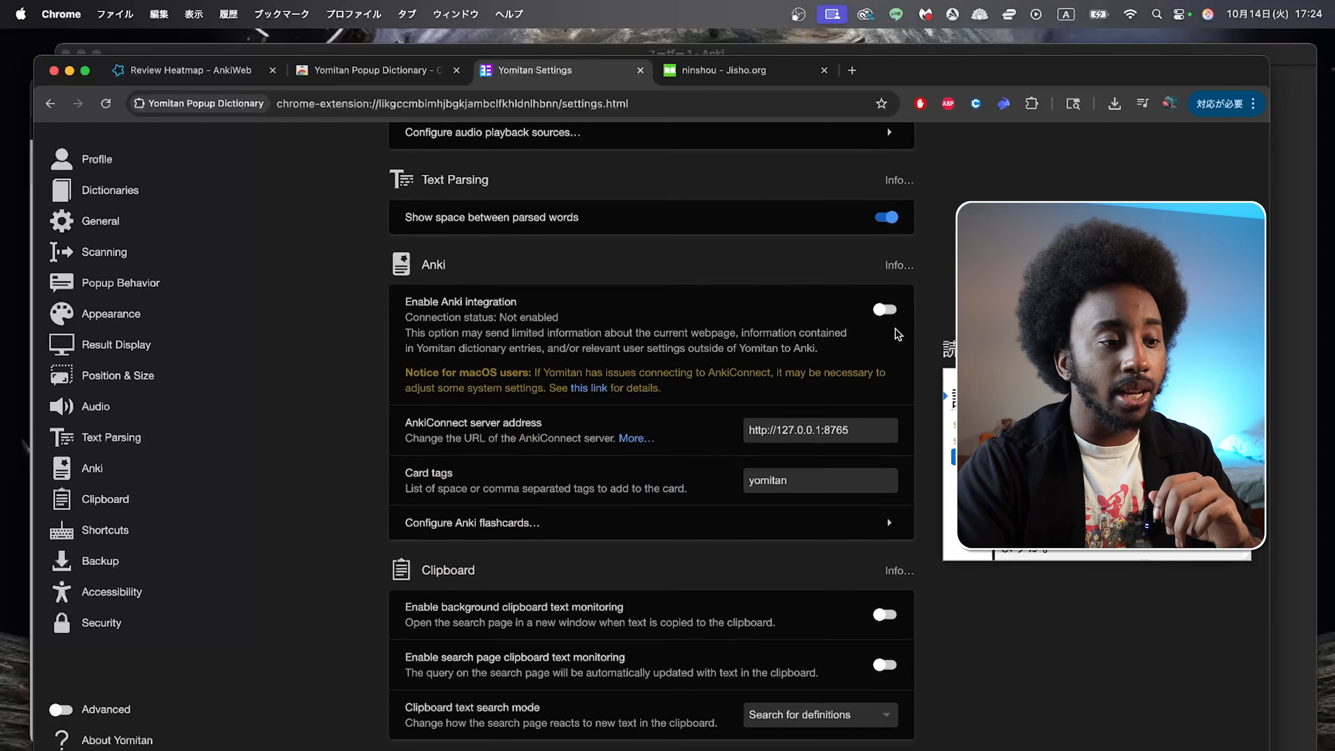
left_click(885, 310)
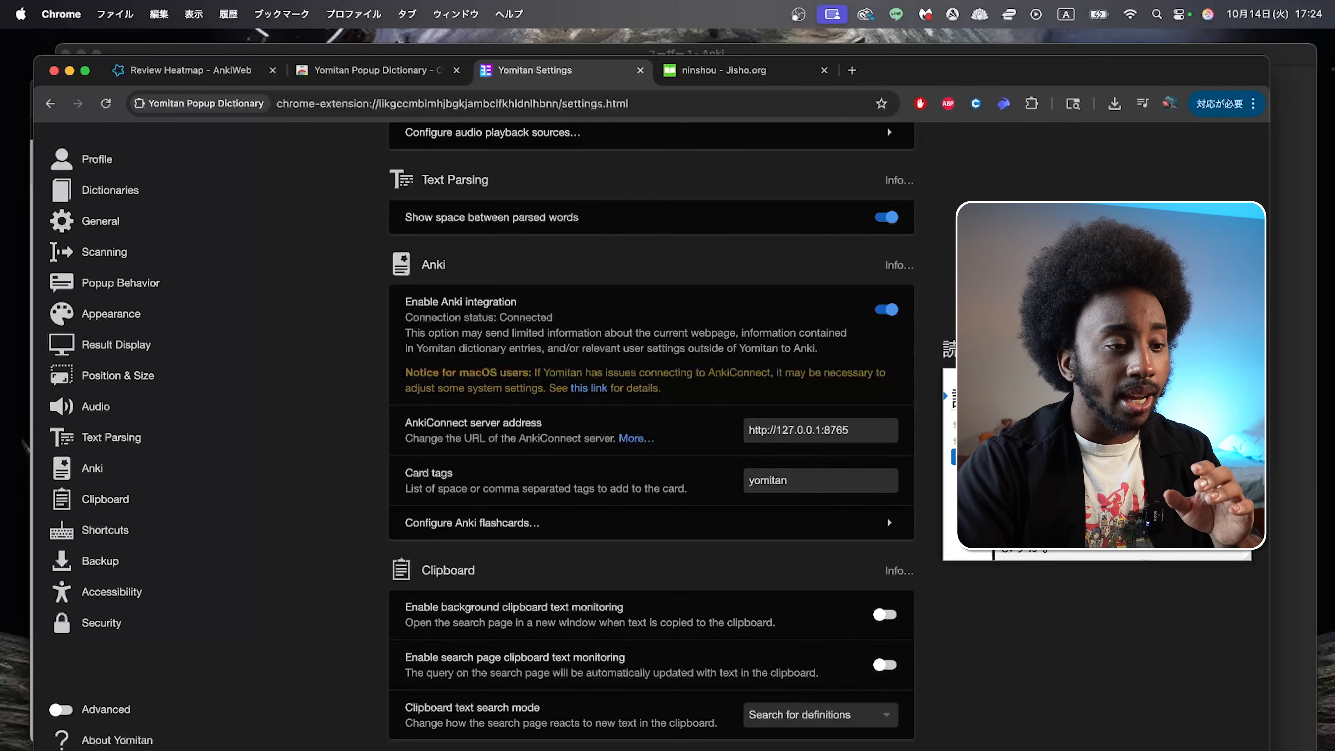
Step: Switch to Anki, close the Add-ons window, and return to the Yomitan settings in Chrome
key("super+Tab")
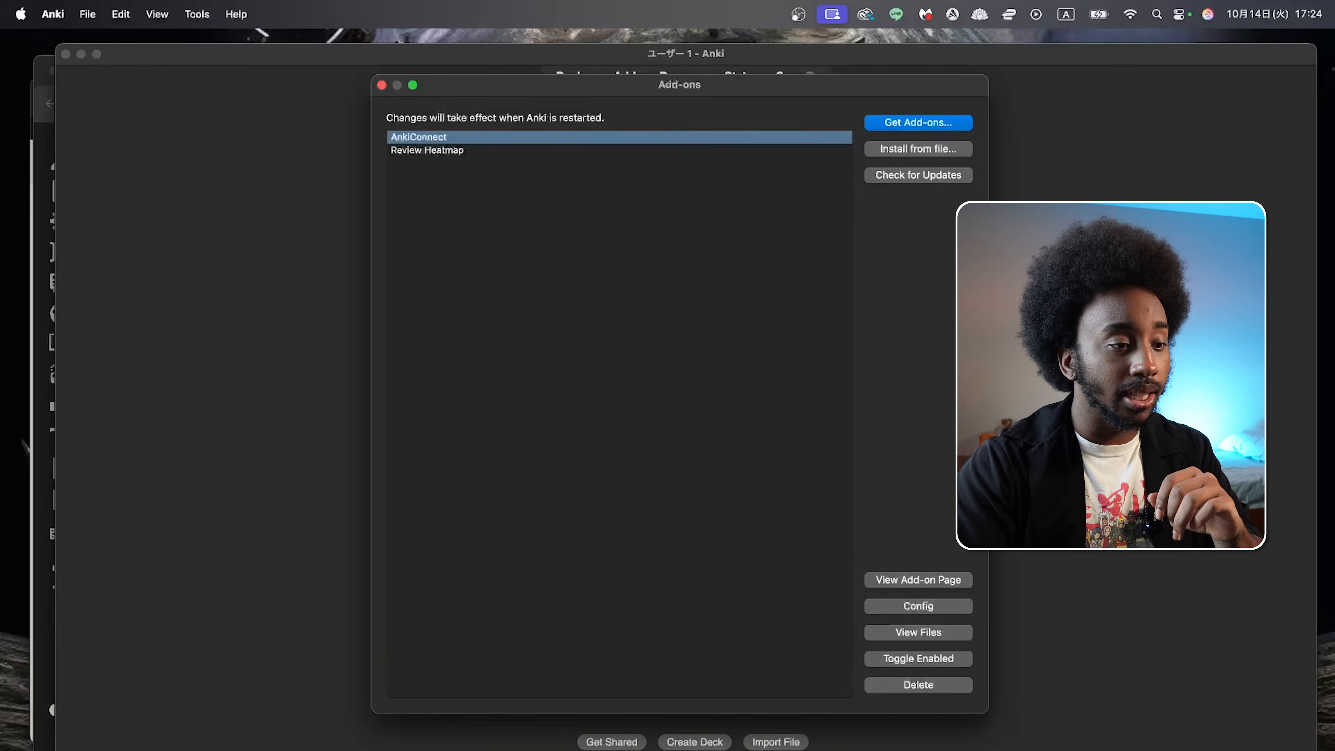
left_click(640, 134)
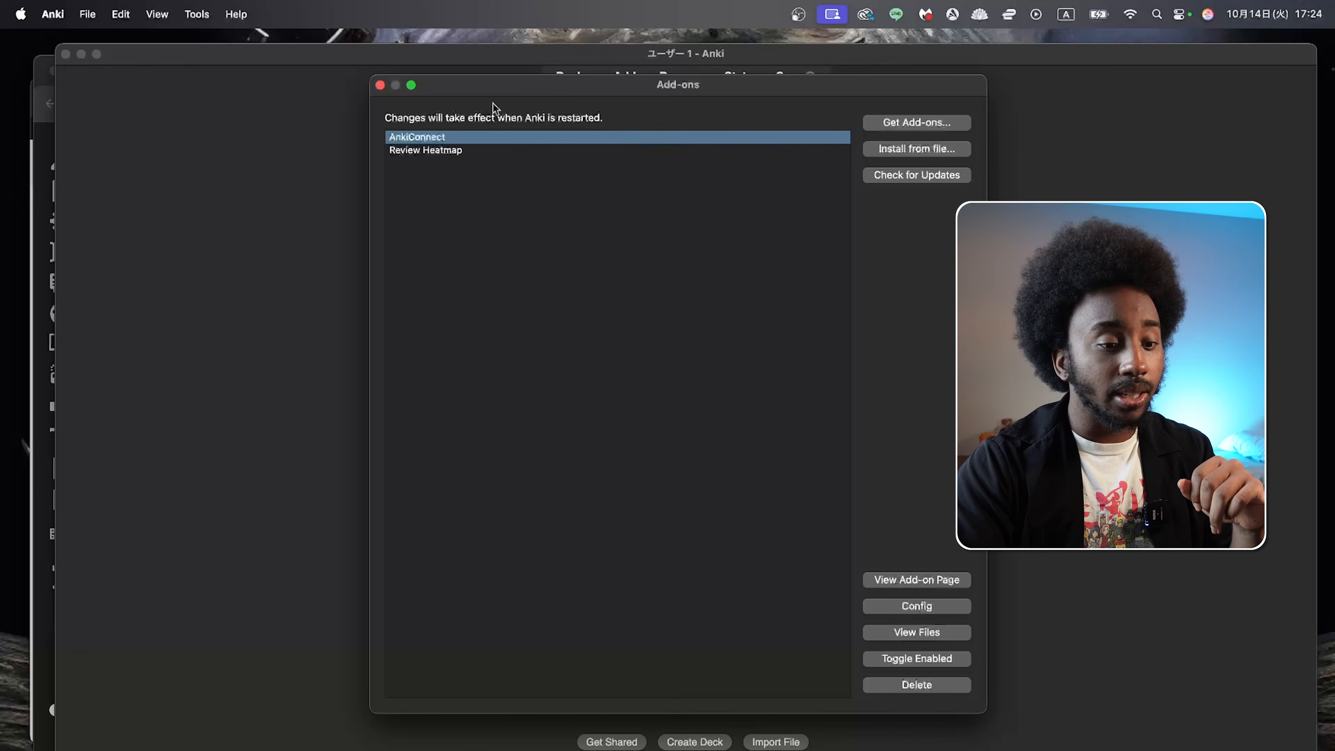
left_click(380, 85)
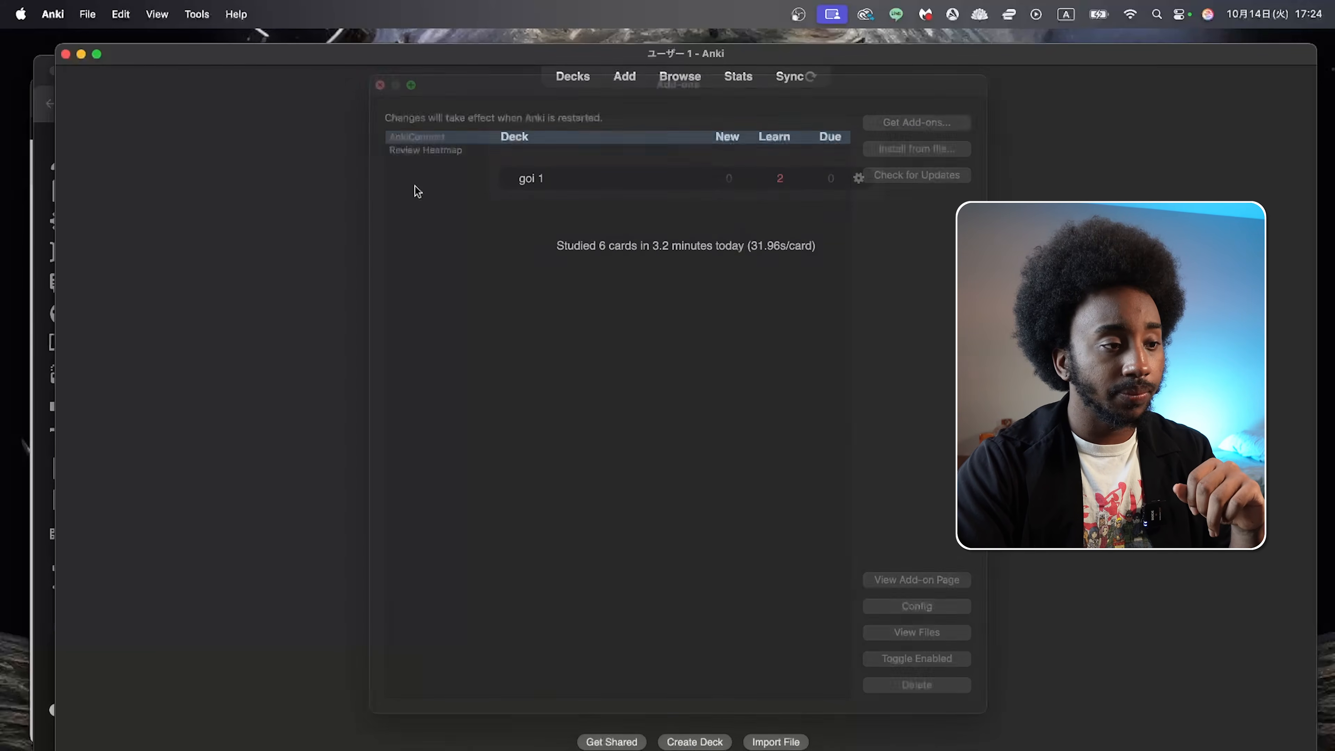
key("super+Tab")
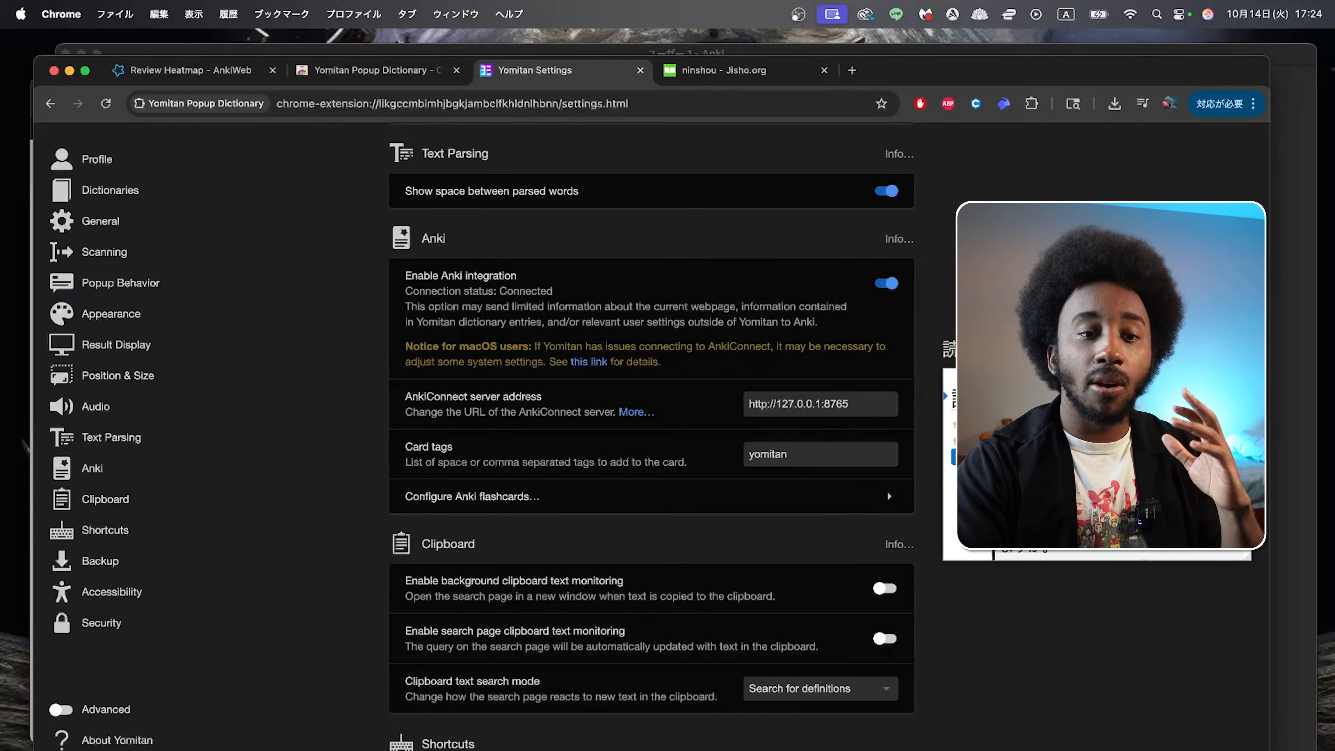
Step: Switch to Anki and create a new deck named Immersion Deck
left_click(1295, 305)
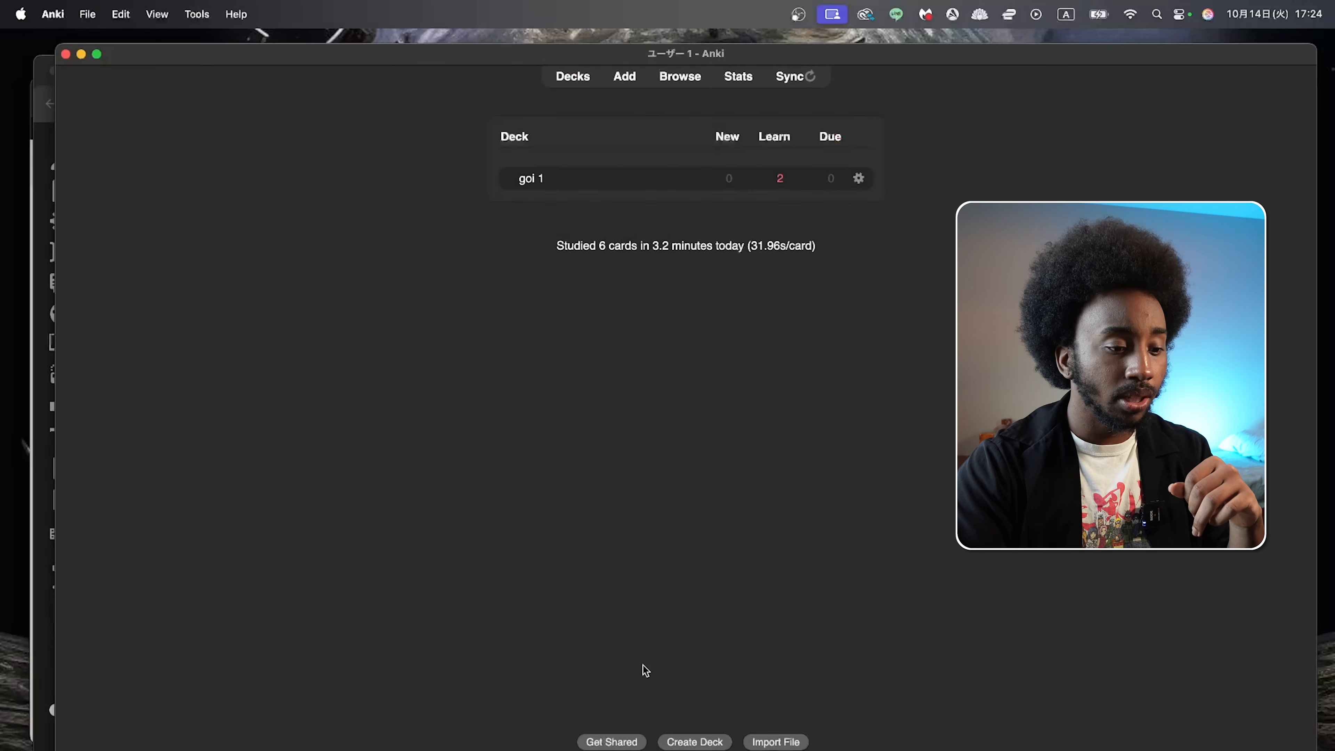
left_click(690, 741)
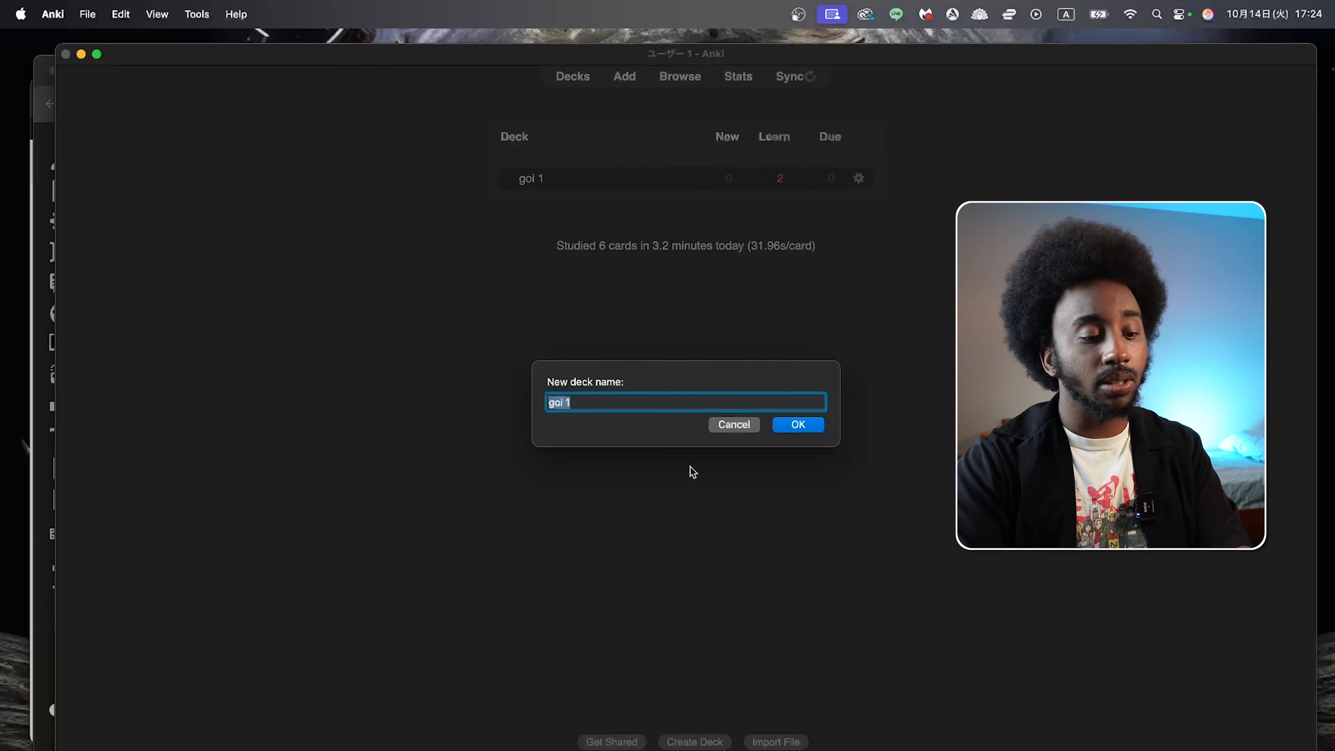
type("Immseri")
key("BackSpace")
key("BackSpace")
key("BackSpace")
key("BackSpace")
type("ersion Deck")
key("Return")
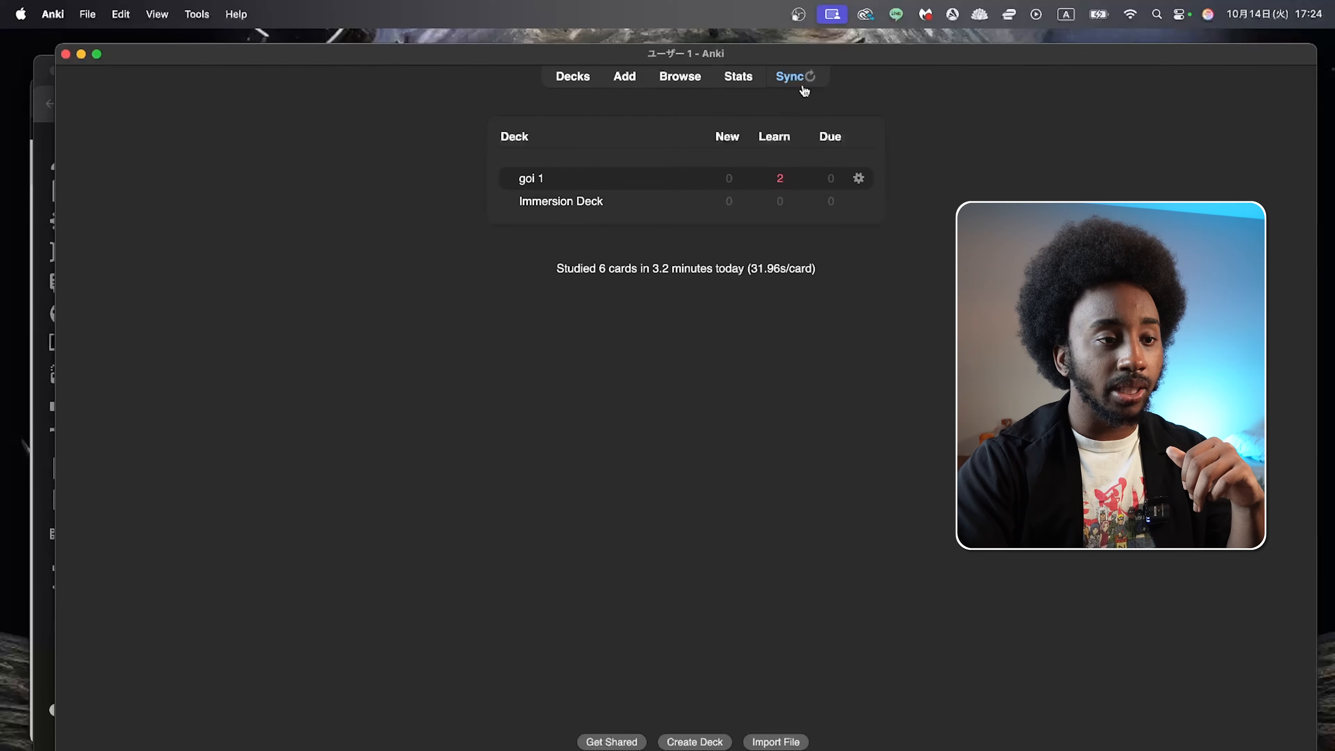
Step: Return to the Yomitan settings in Chrome and configure the Expression flashcards to use the Immersion Deck and the Basic model
key("super+Tab")
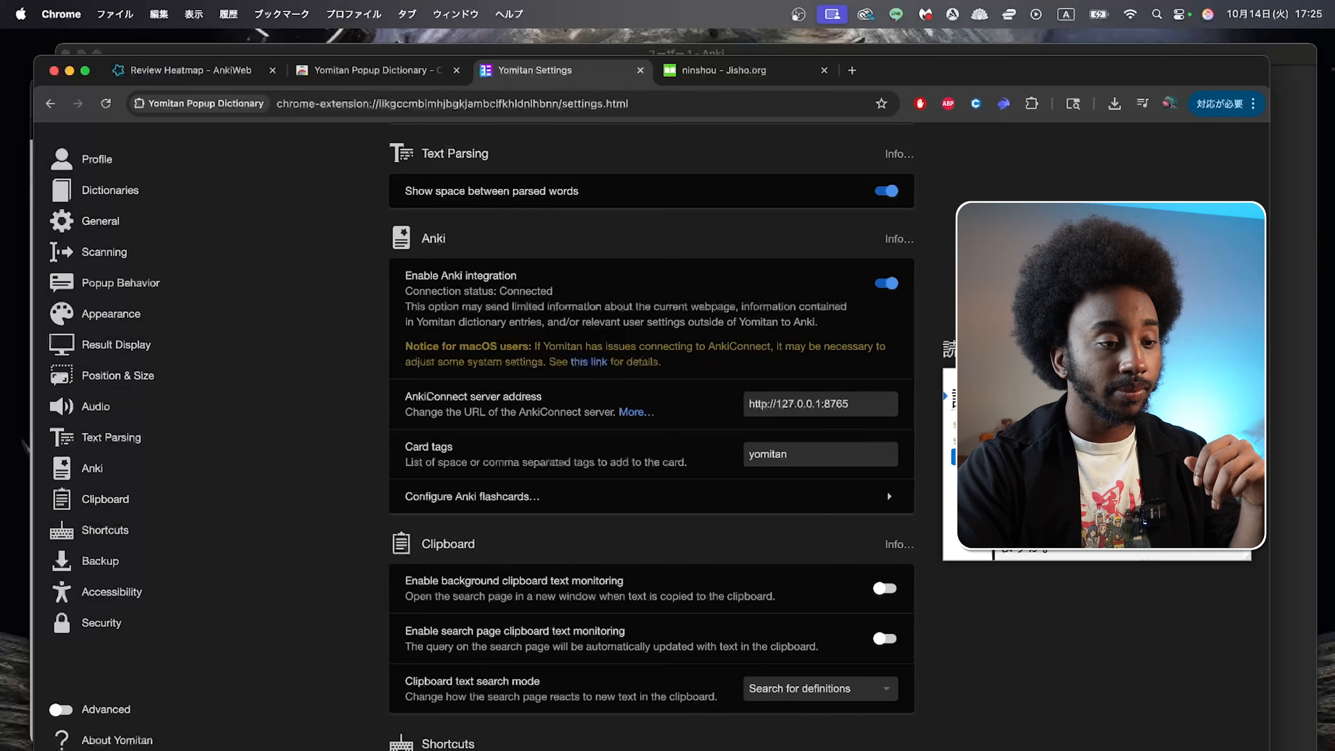
left_click(818, 492)
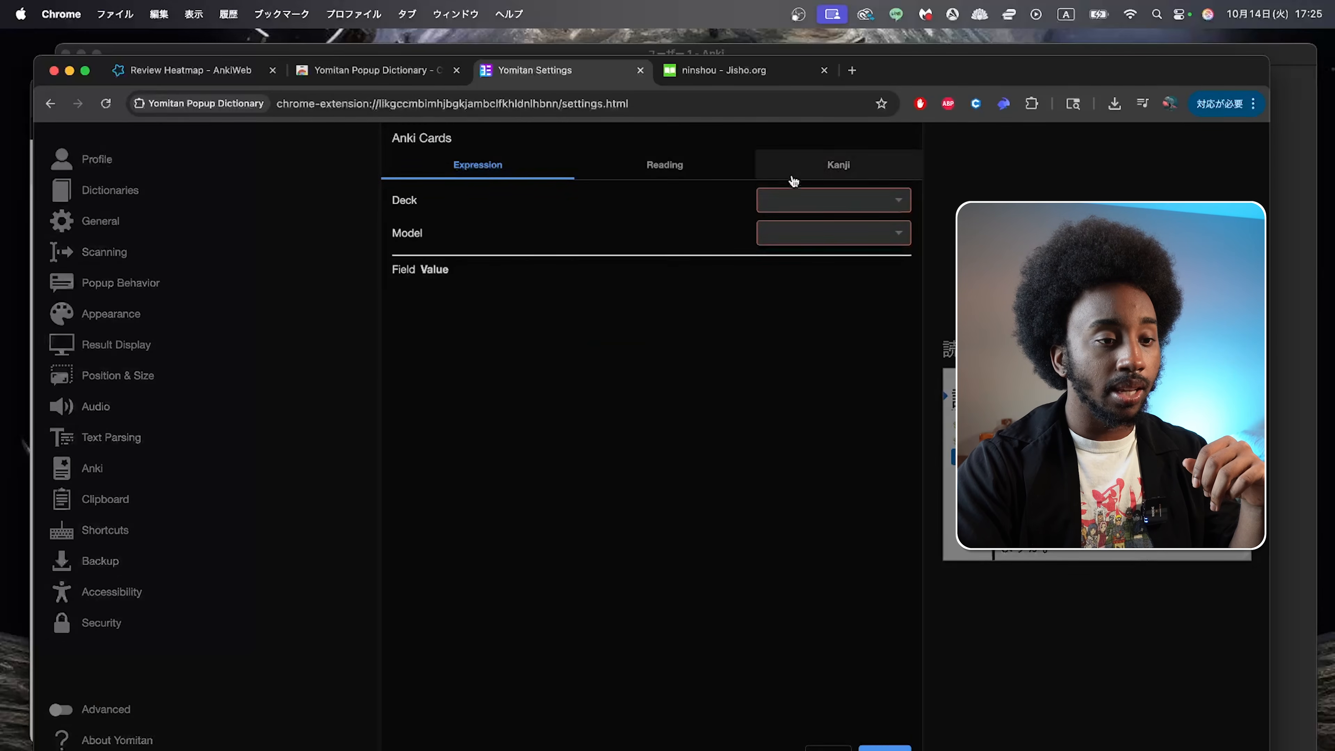
left_click(795, 199)
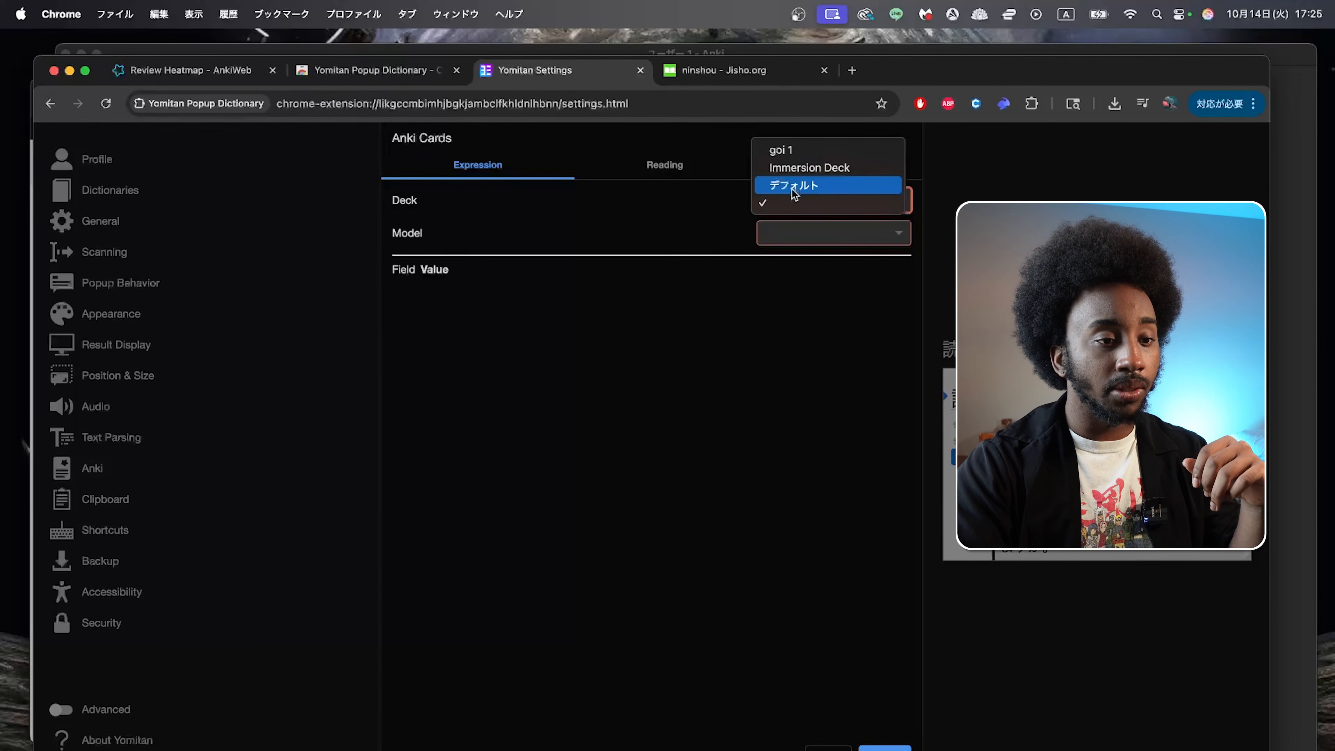
left_click(797, 168)
left_click(779, 240)
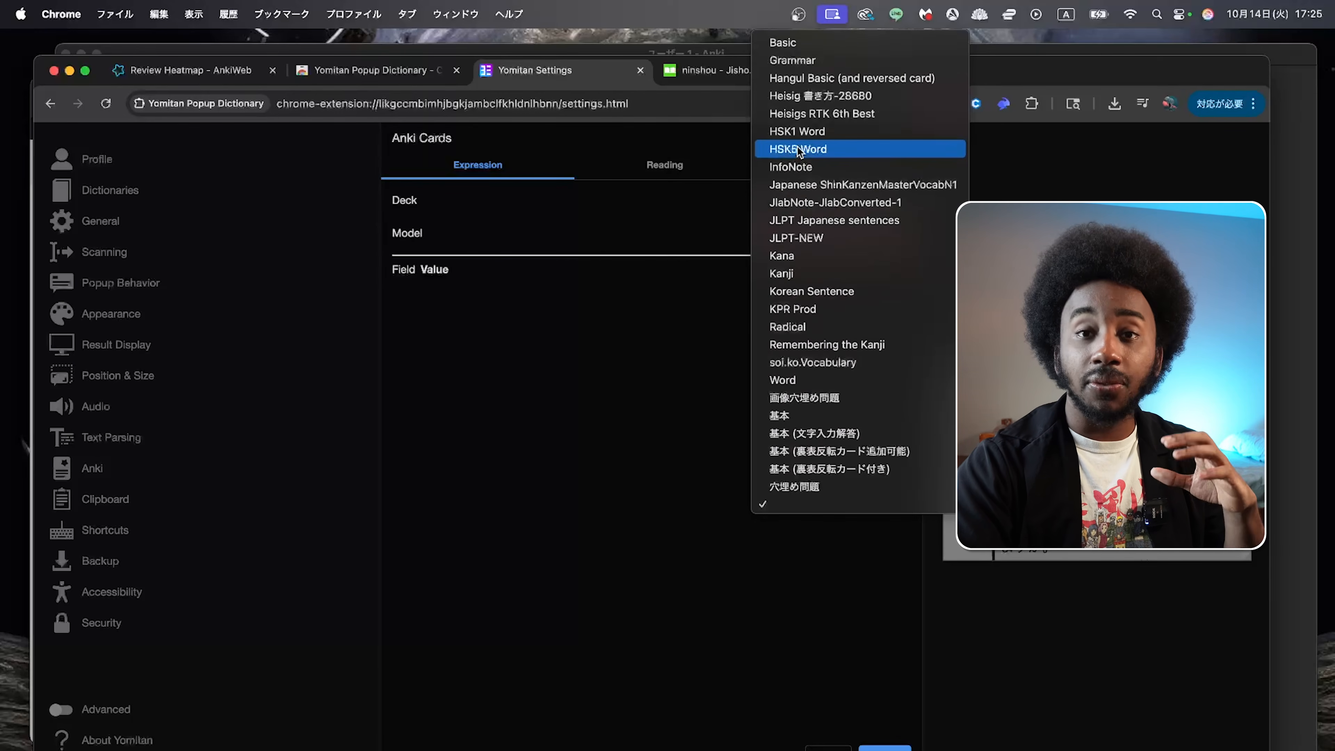
left_click(822, 44)
Step: Keep {expression} as the Front value, set the Back value to {glossary-brief}, and close the Anki card configuration
left_click(643, 298)
left_click(904, 298)
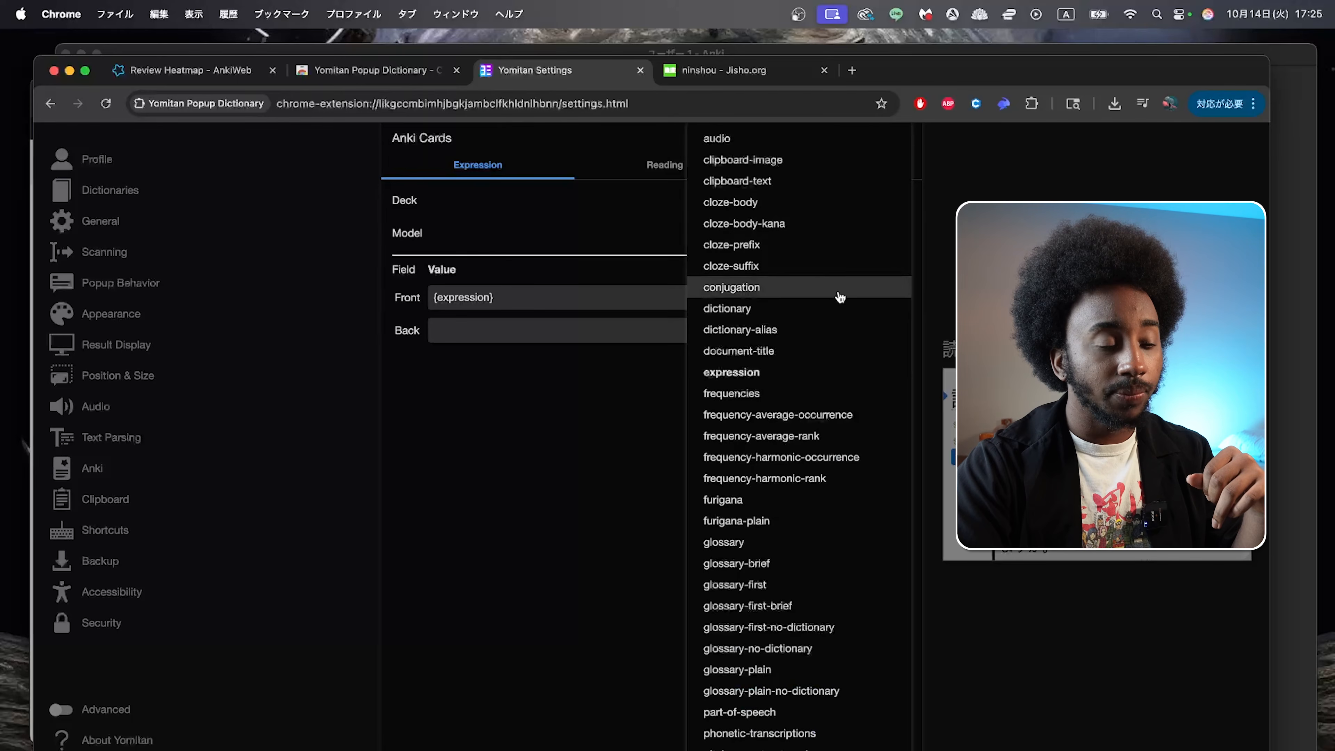
left_click(637, 295)
left_click_drag(638, 296, 397, 297)
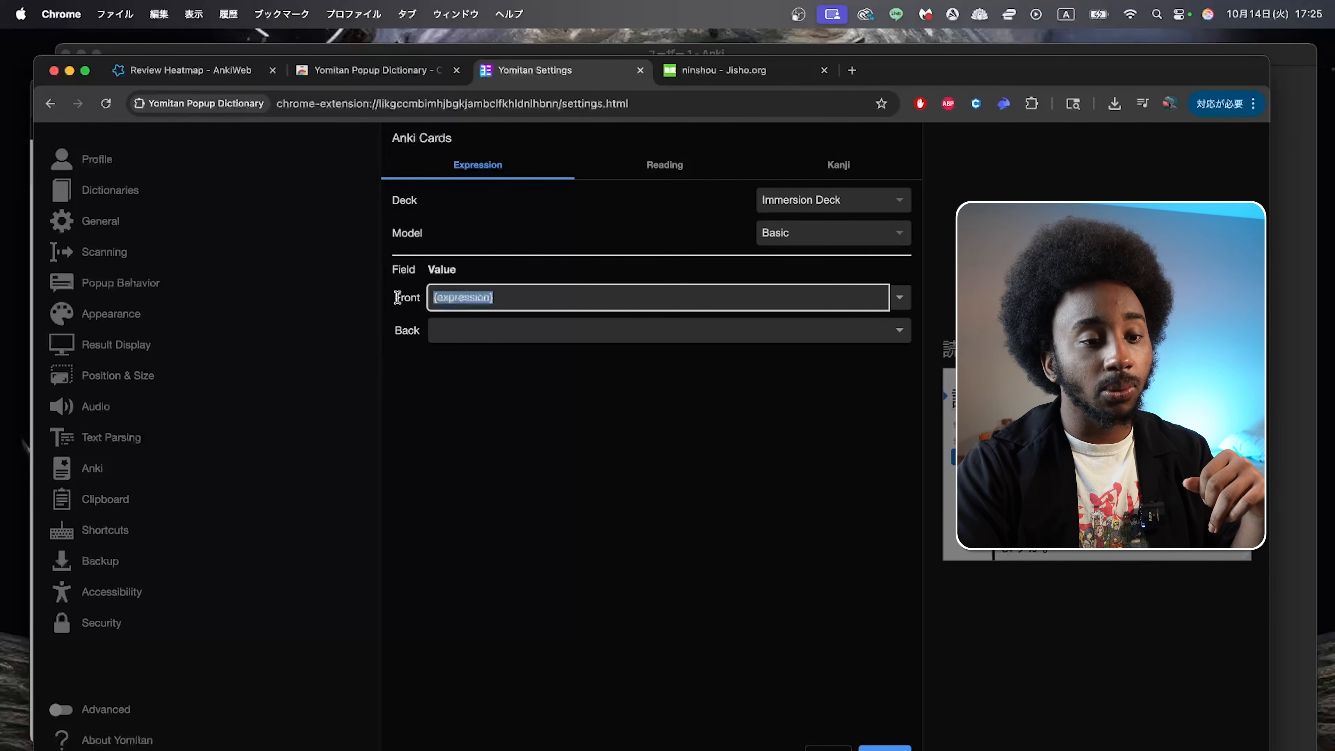
left_click(548, 299)
left_click(537, 334)
left_click(900, 331)
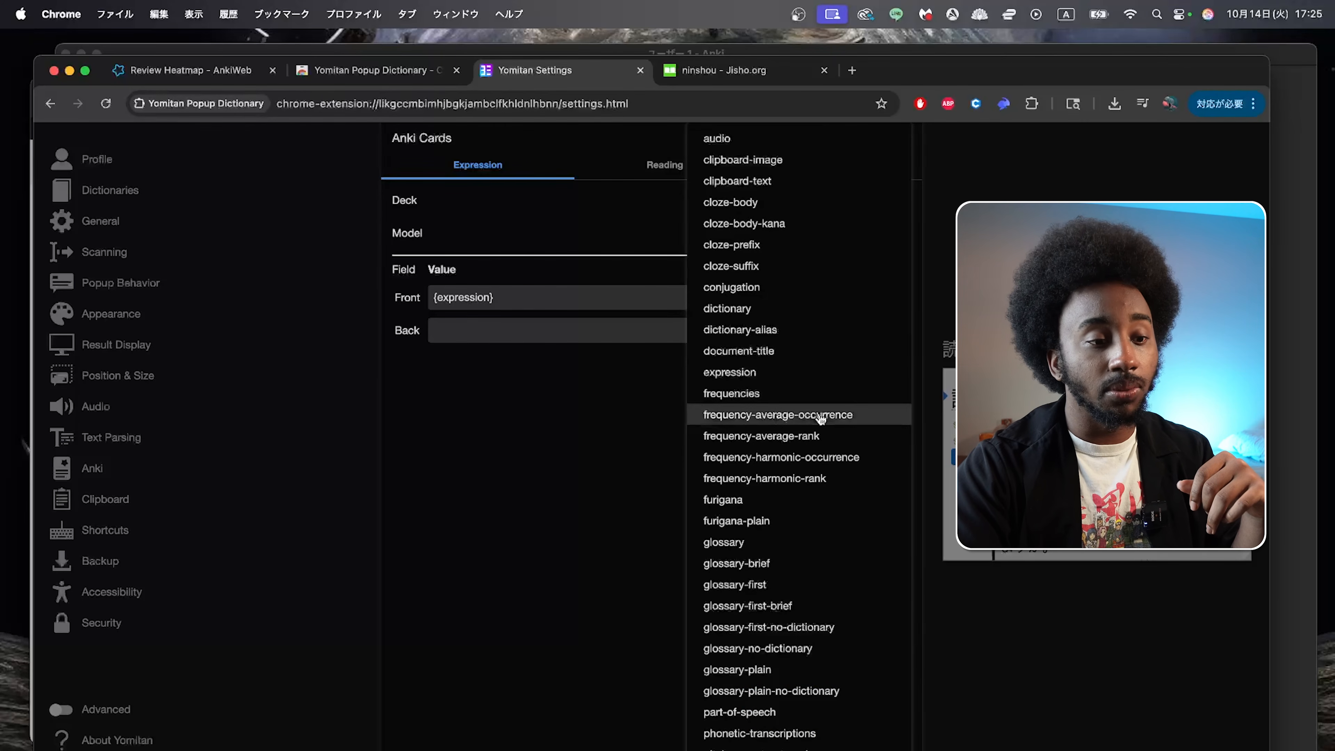
scroll(812, 431, "down", 3)
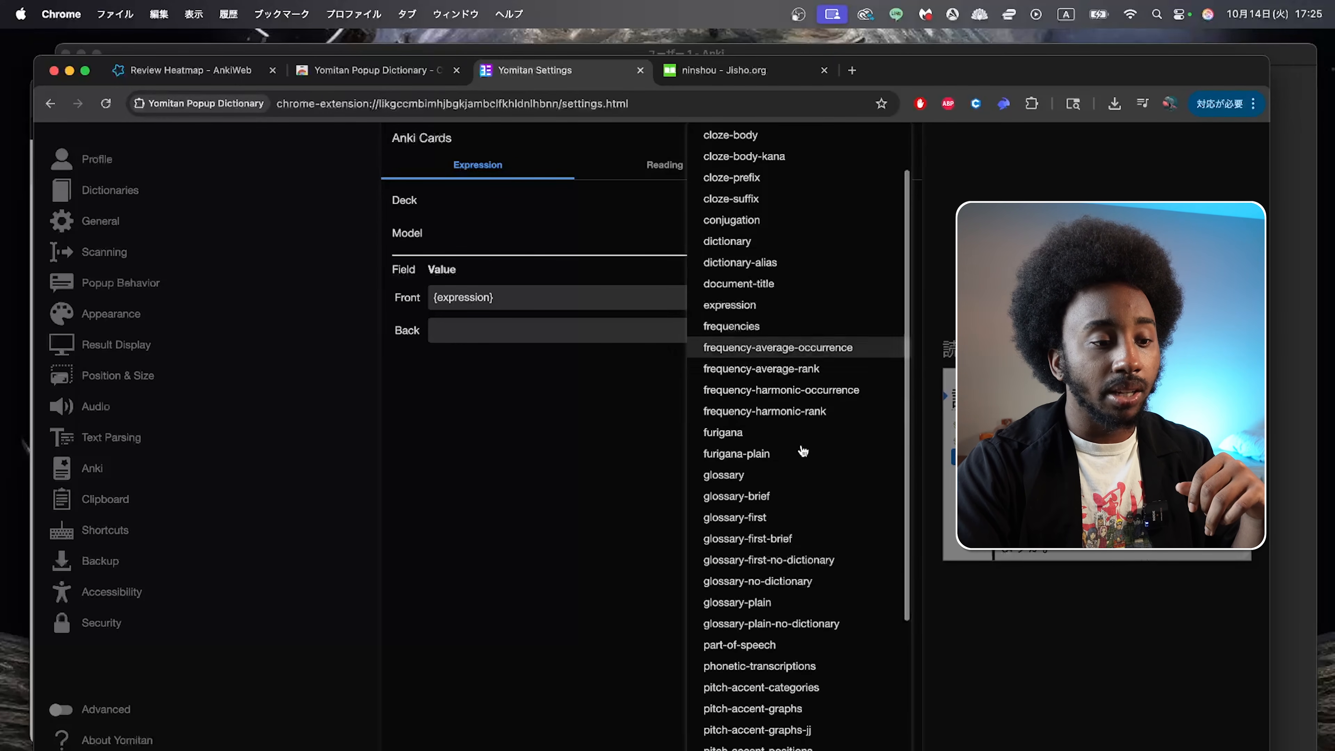
left_click(780, 495)
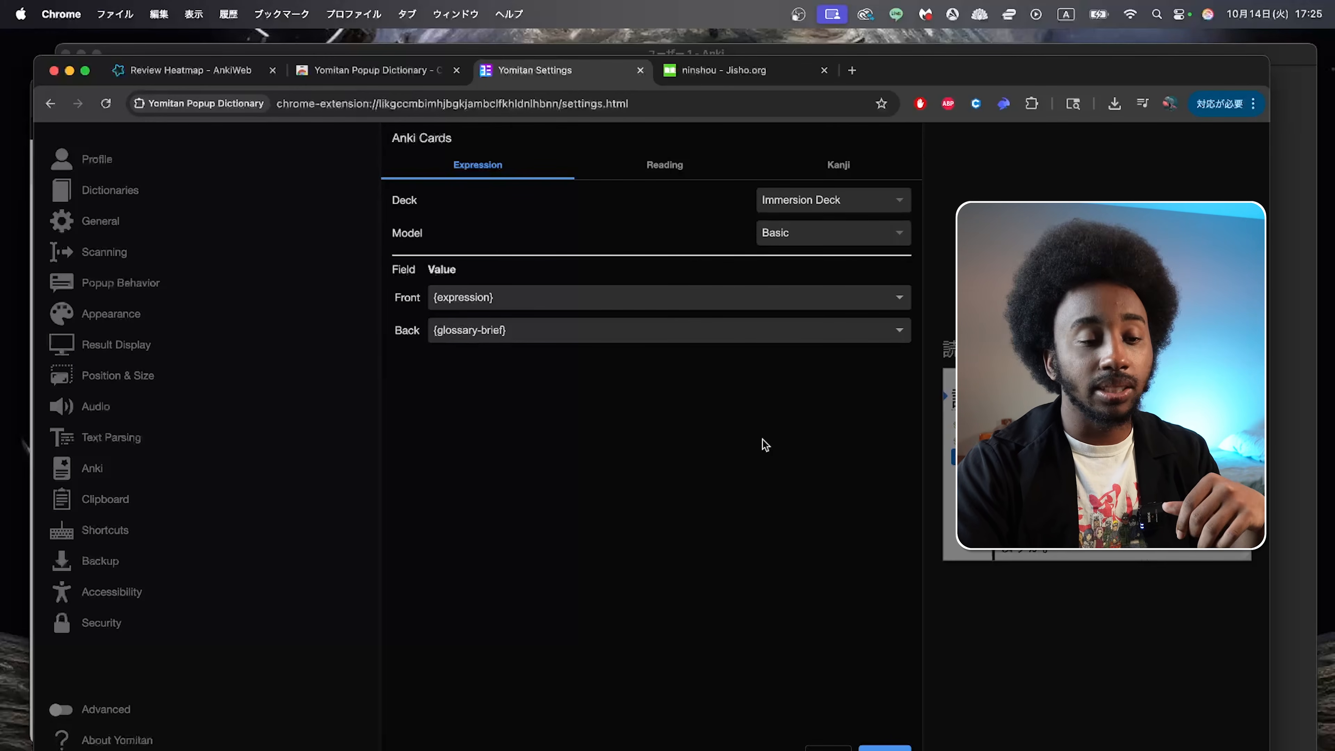
left_click(885, 747)
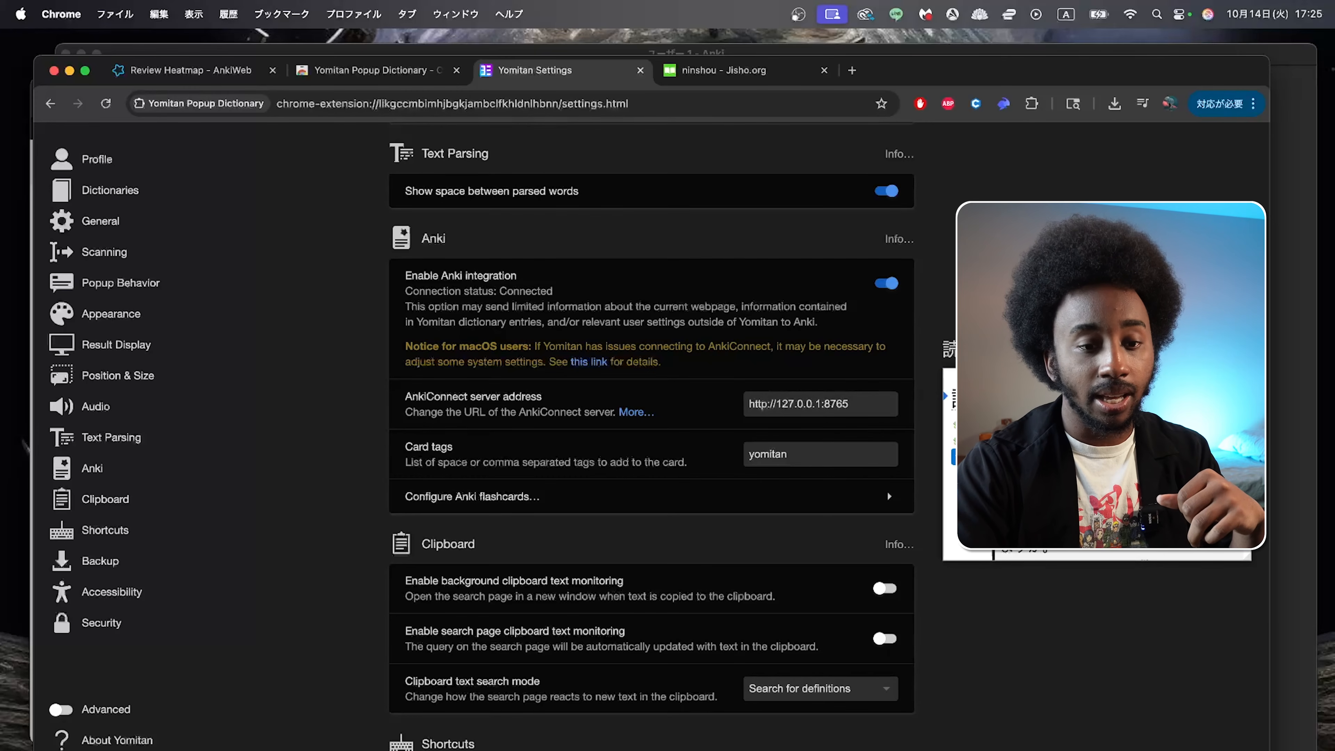
Step: Switch to the Jisho results for ninshou, look up 認証 with the dictionary popup and add it to Anki
left_click_drag(1160, 64, 1180, 442)
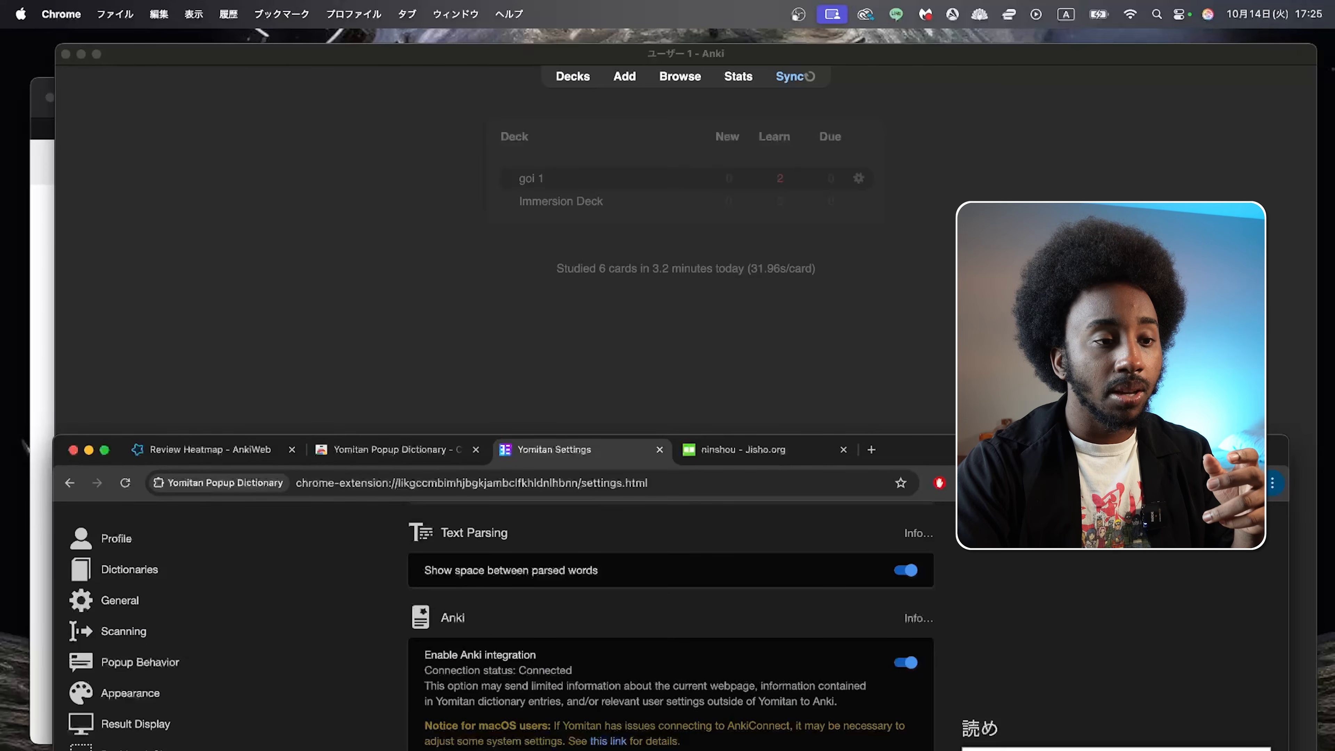
left_click_drag(1087, 463, 1087, 80)
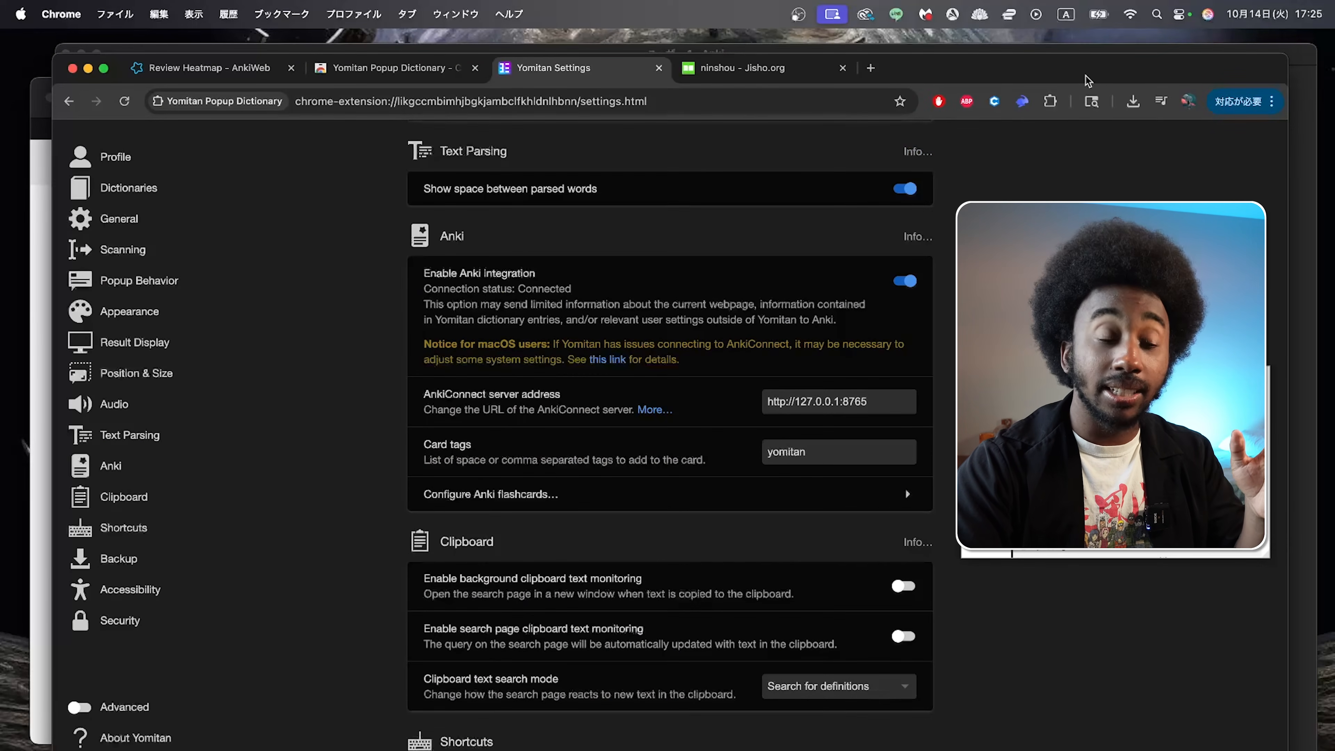
left_click(747, 68)
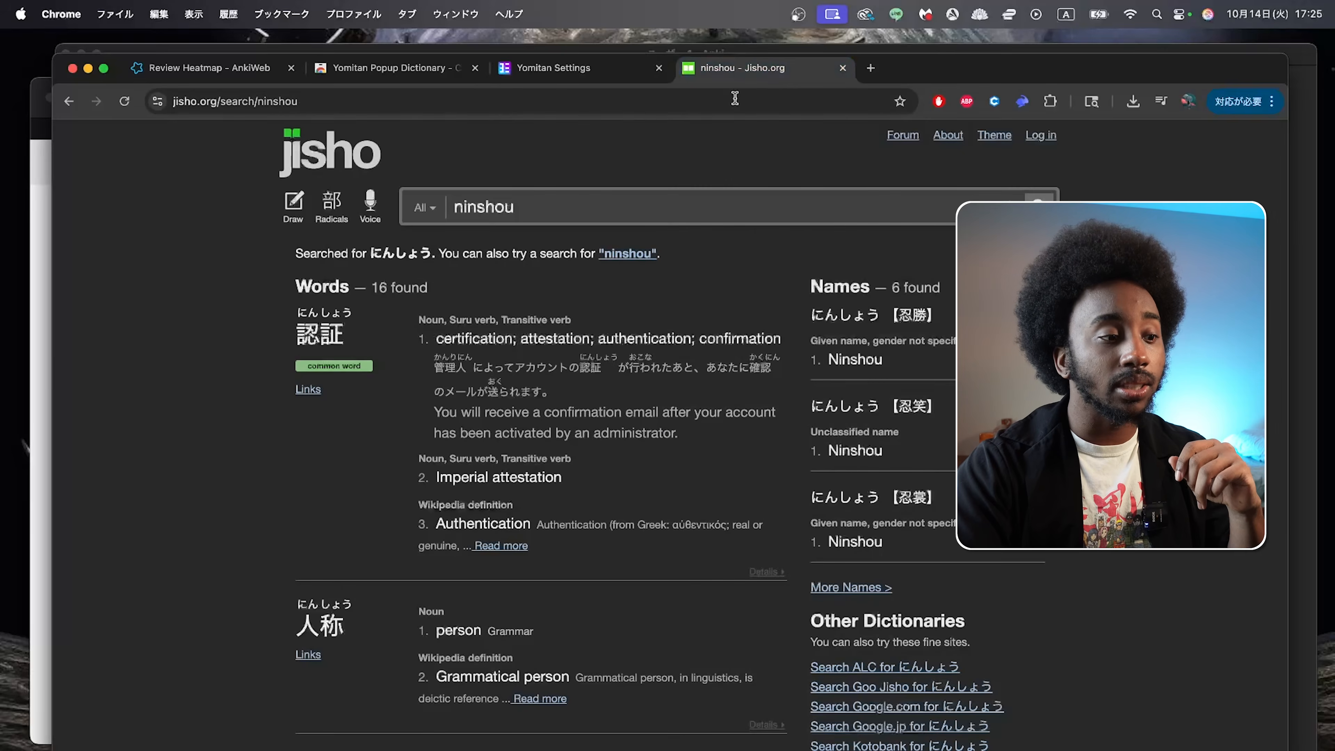
mouse_move(321, 334)
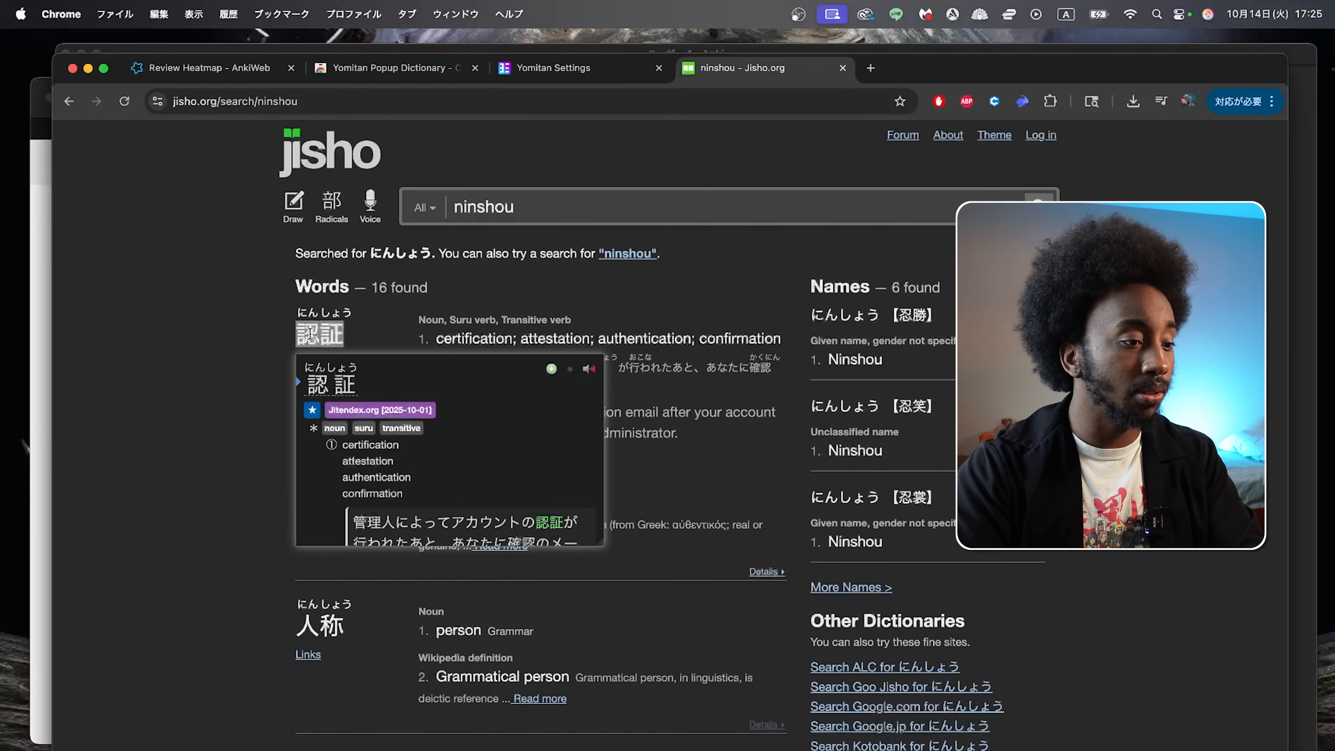
left_click(551, 370)
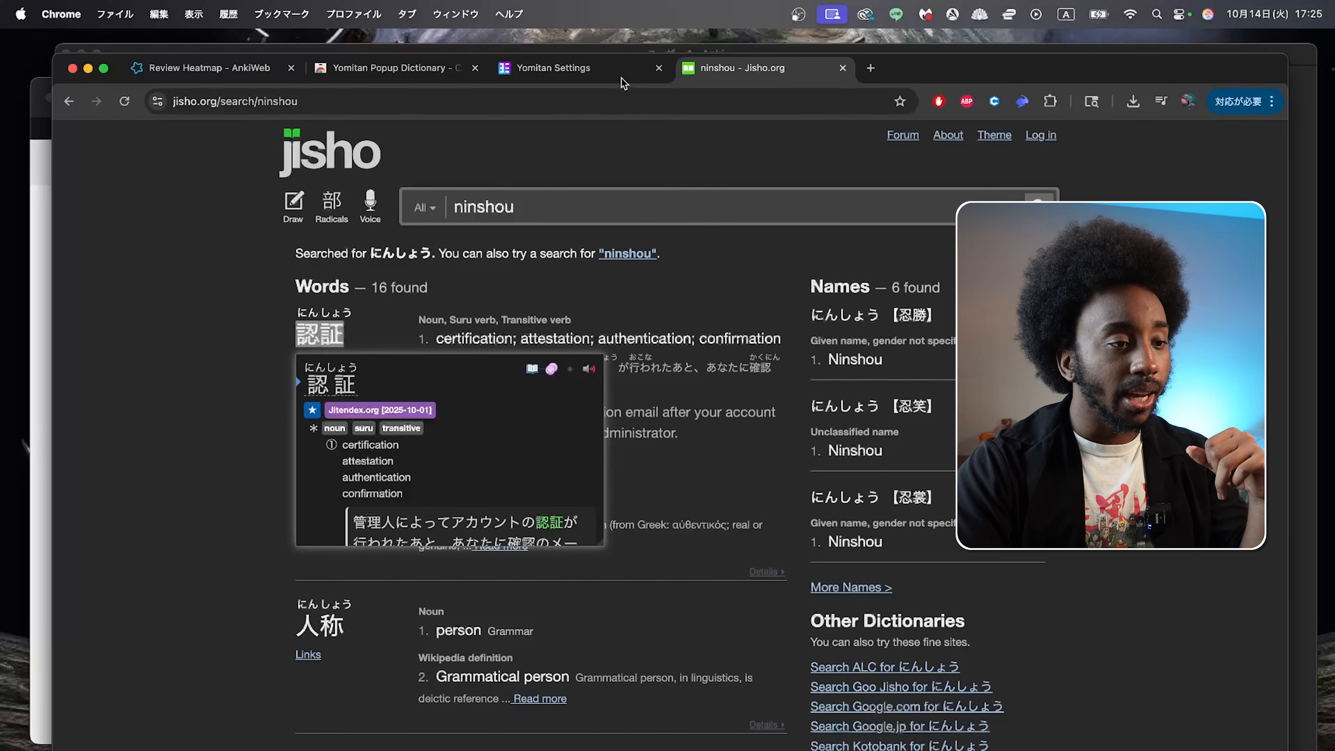
Step: Switch to Anki, open the Immersion Deck and start studying its cards
left_click_drag(967, 104, 926, 65)
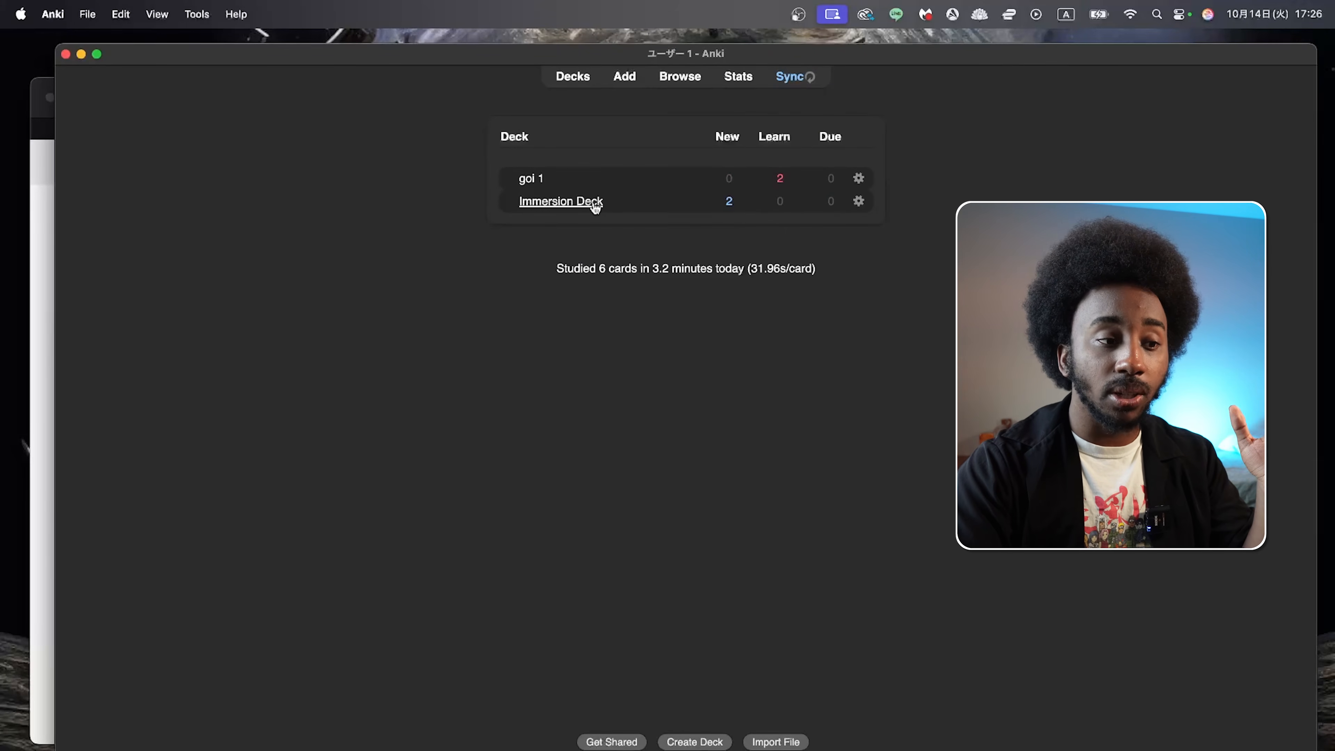
left_click(595, 207)
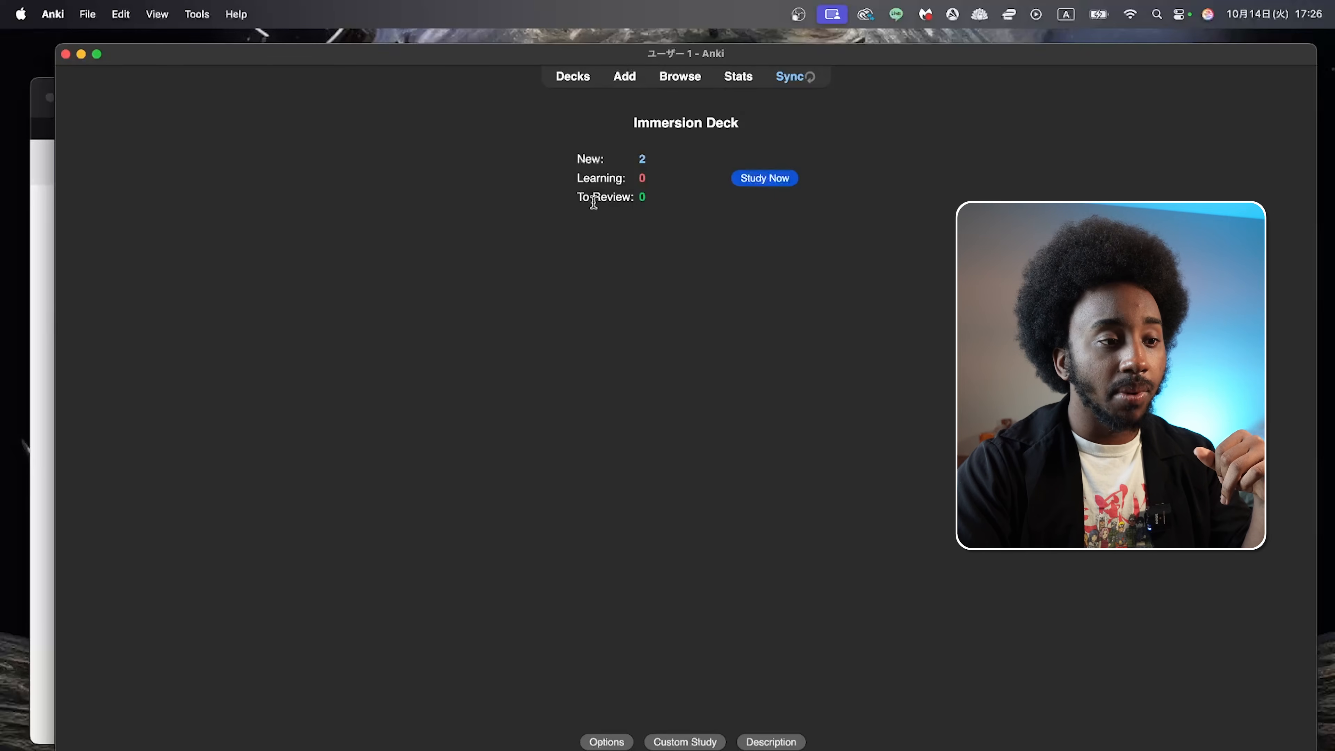
left_click(778, 182)
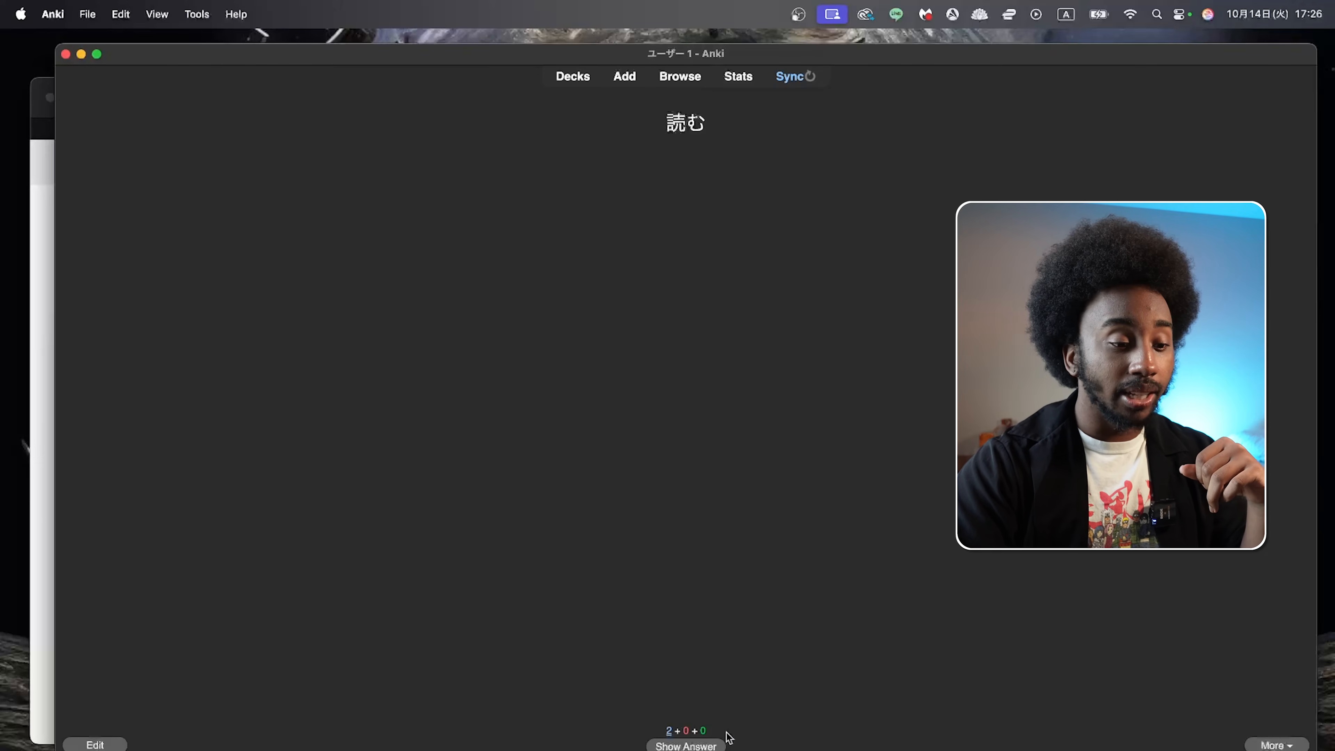
Step: Return to Chrome, pause the HikakinTV video on YouTube and look up caption words such as 今日 with the dictionary popup
key("super+Tab")
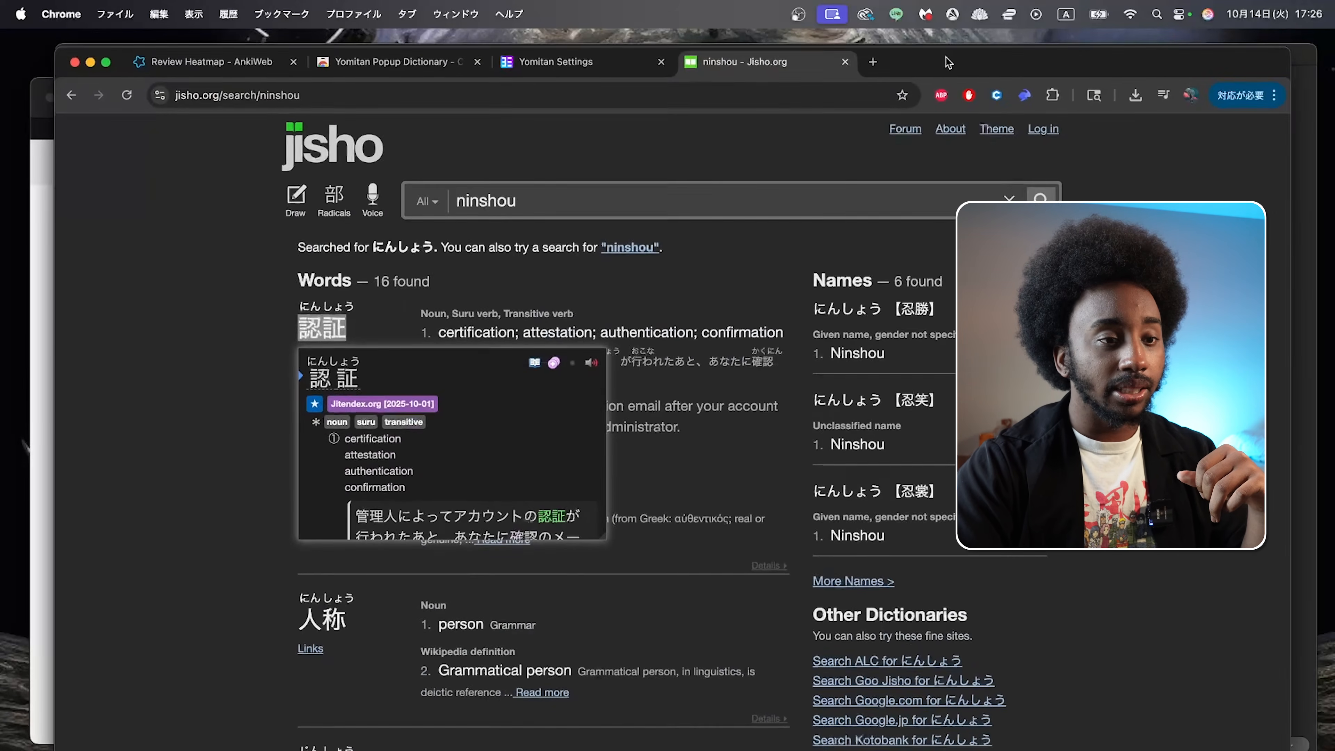
left_click_drag(915, 322, 903, 64)
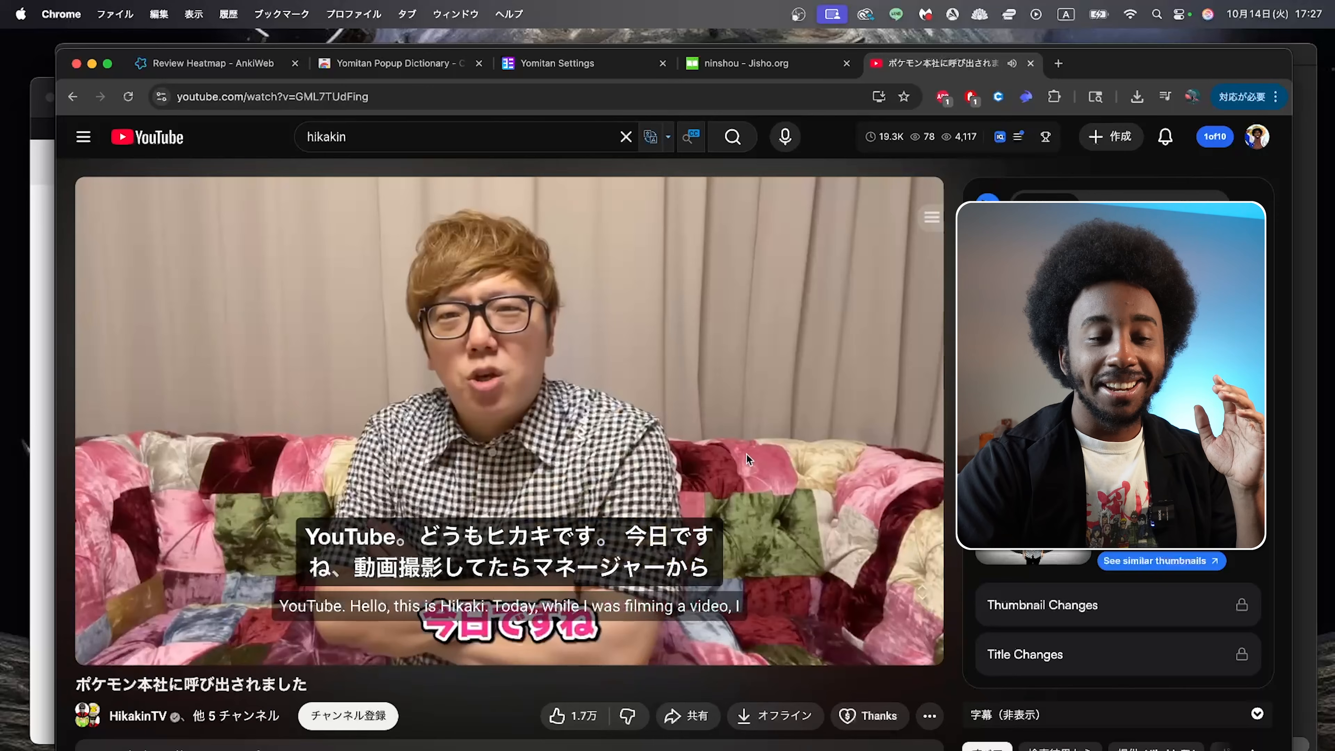
left_click(747, 457)
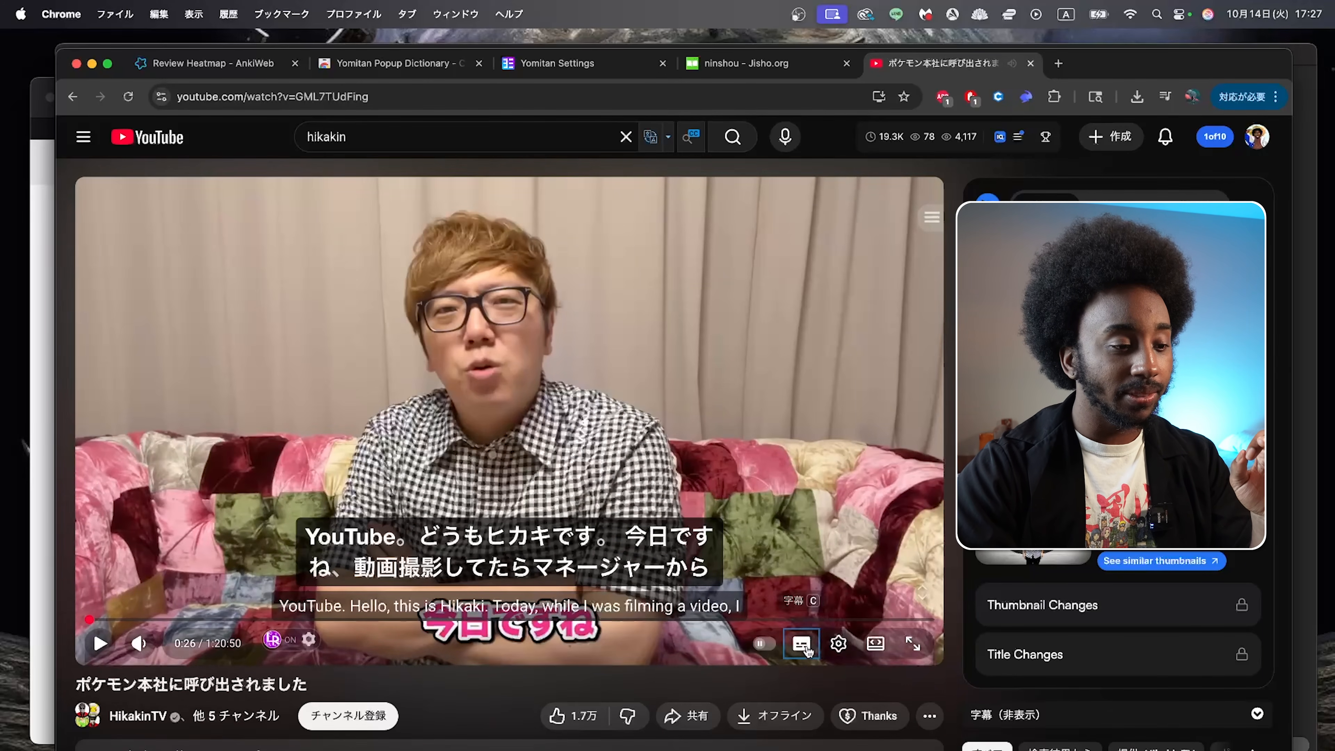
mouse_move(455, 538)
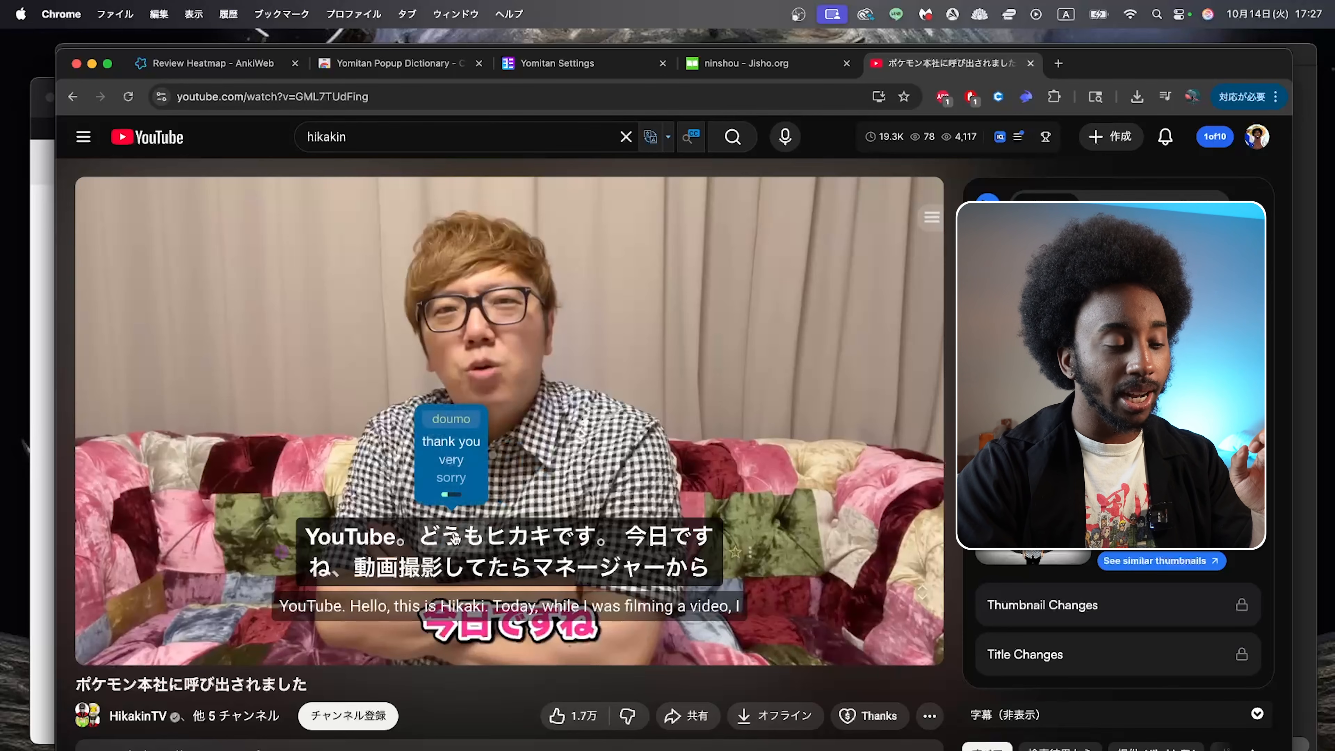
mouse_move(512, 537)
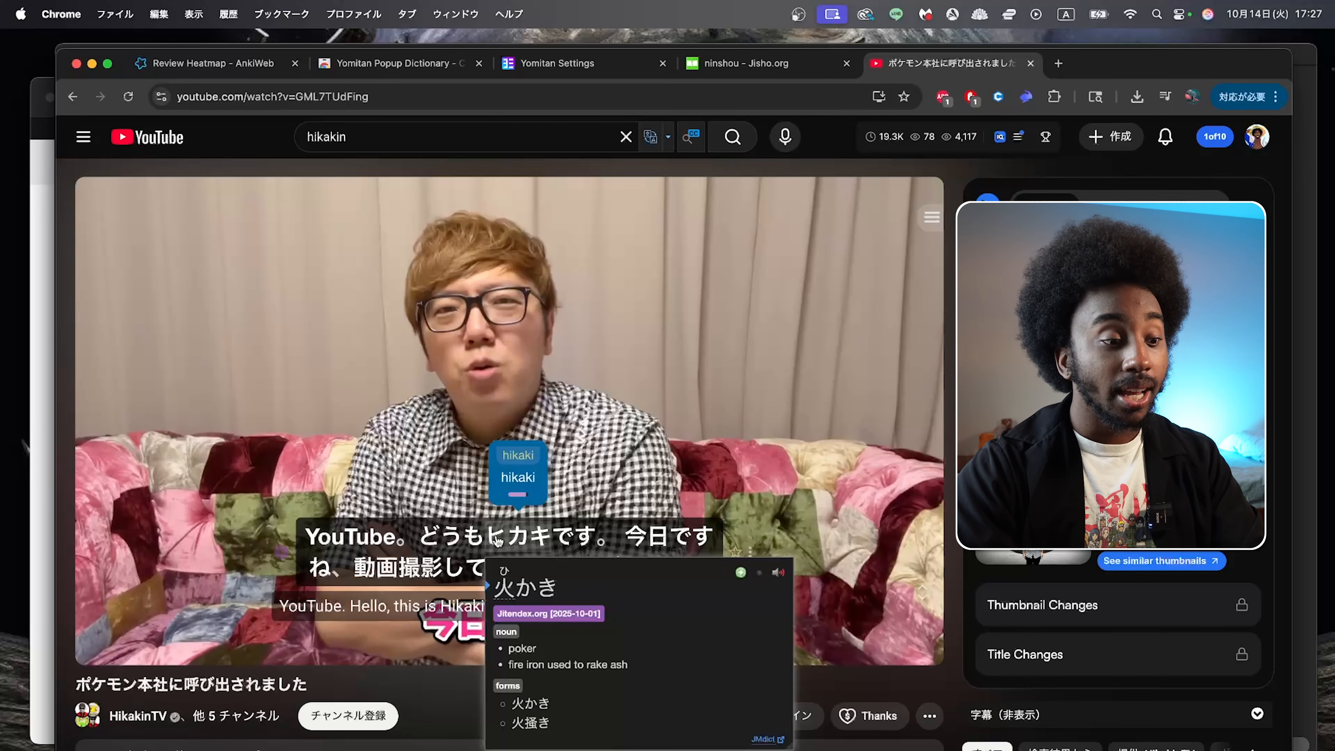
mouse_move(637, 544)
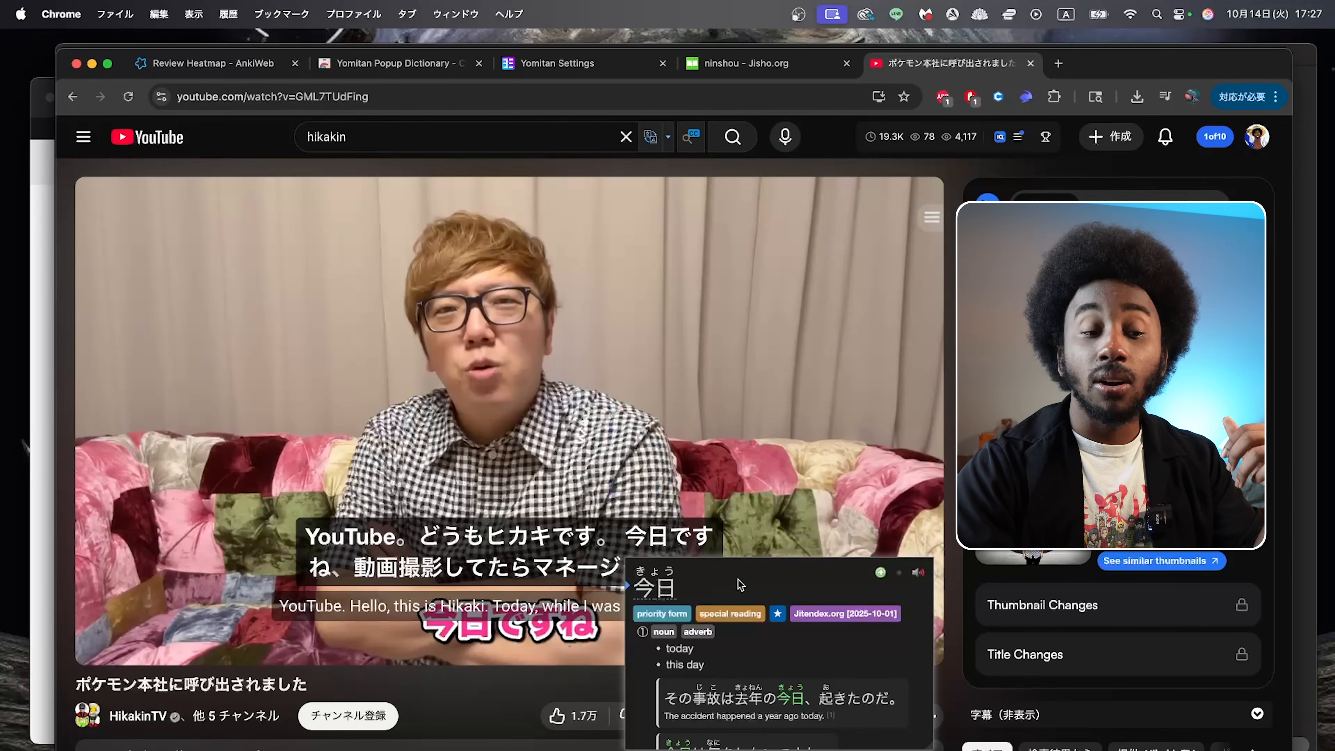
scroll(761, 581, "down", 1)
scroll(761, 581, "up", 1)
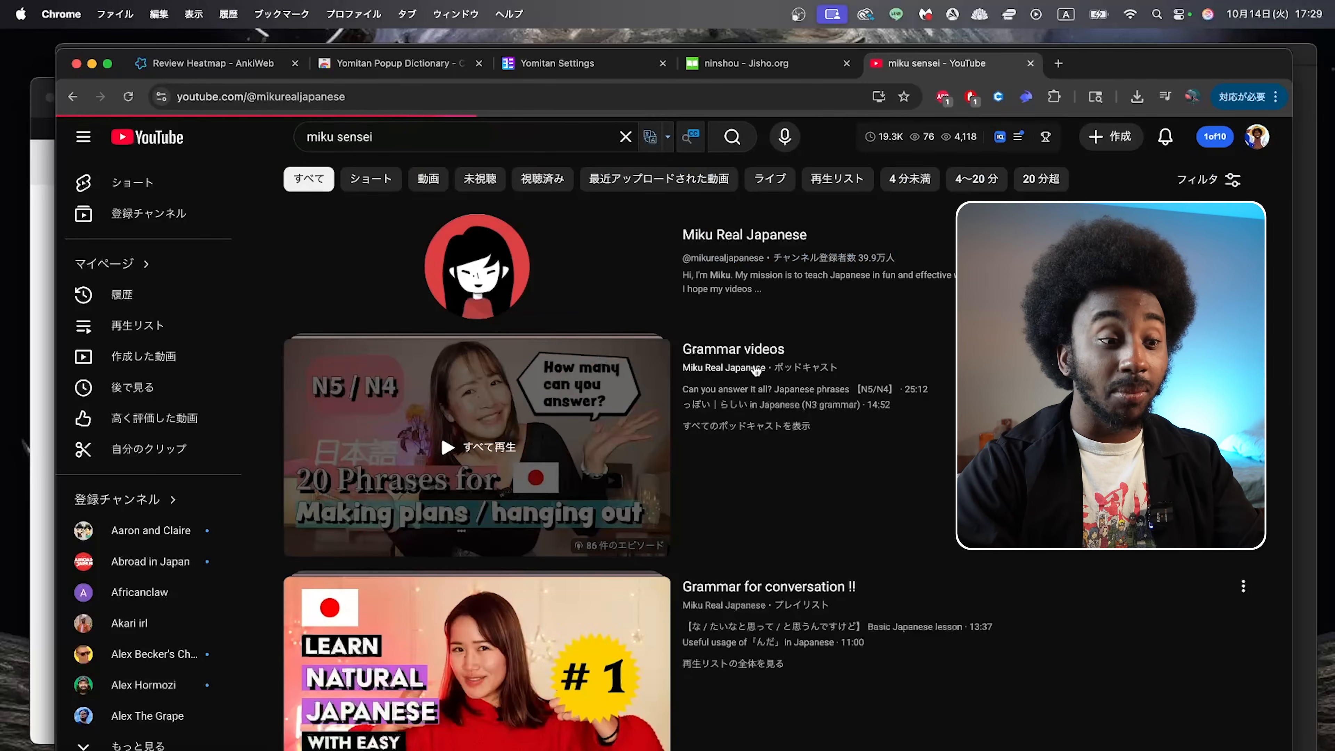
Step: Browse the Miku Real Japanese channel and open the video 【N4/N3】Japanese listening vlog
scroll(746, 526, "down", 5)
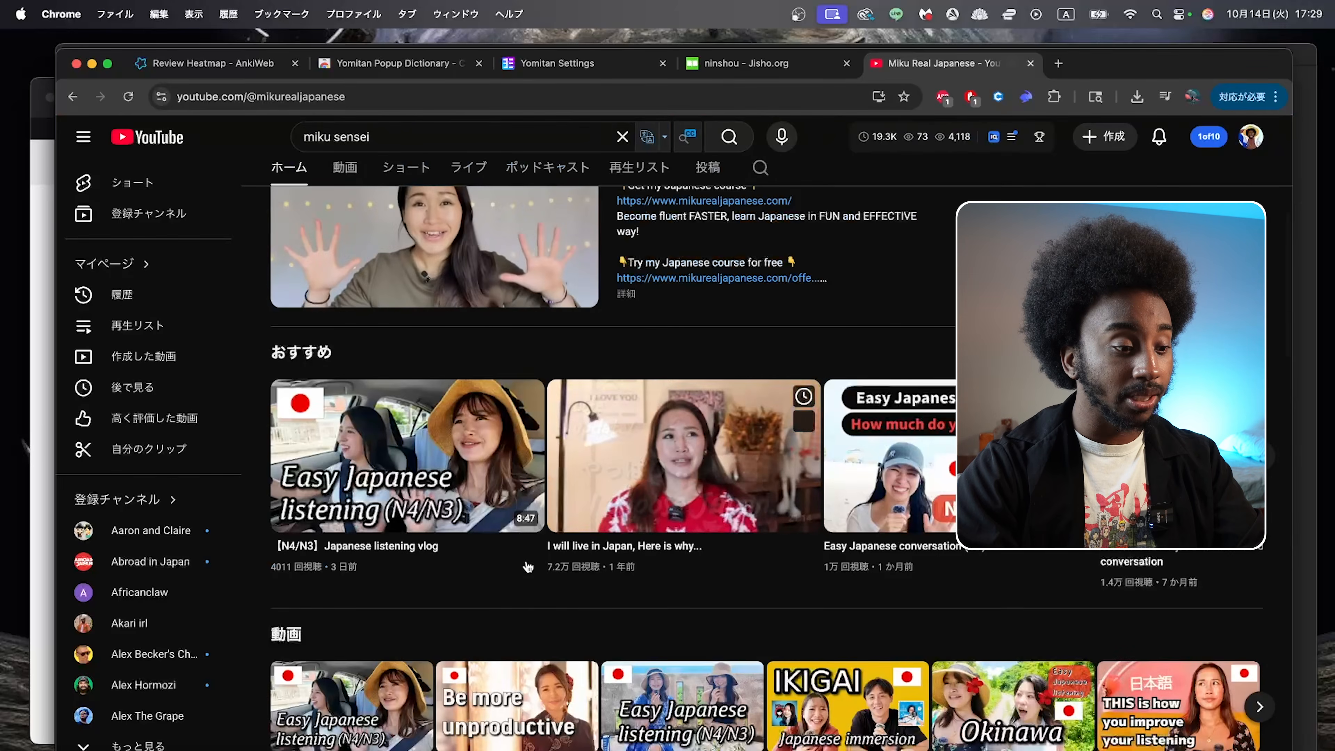
scroll(527, 557, "down", 1)
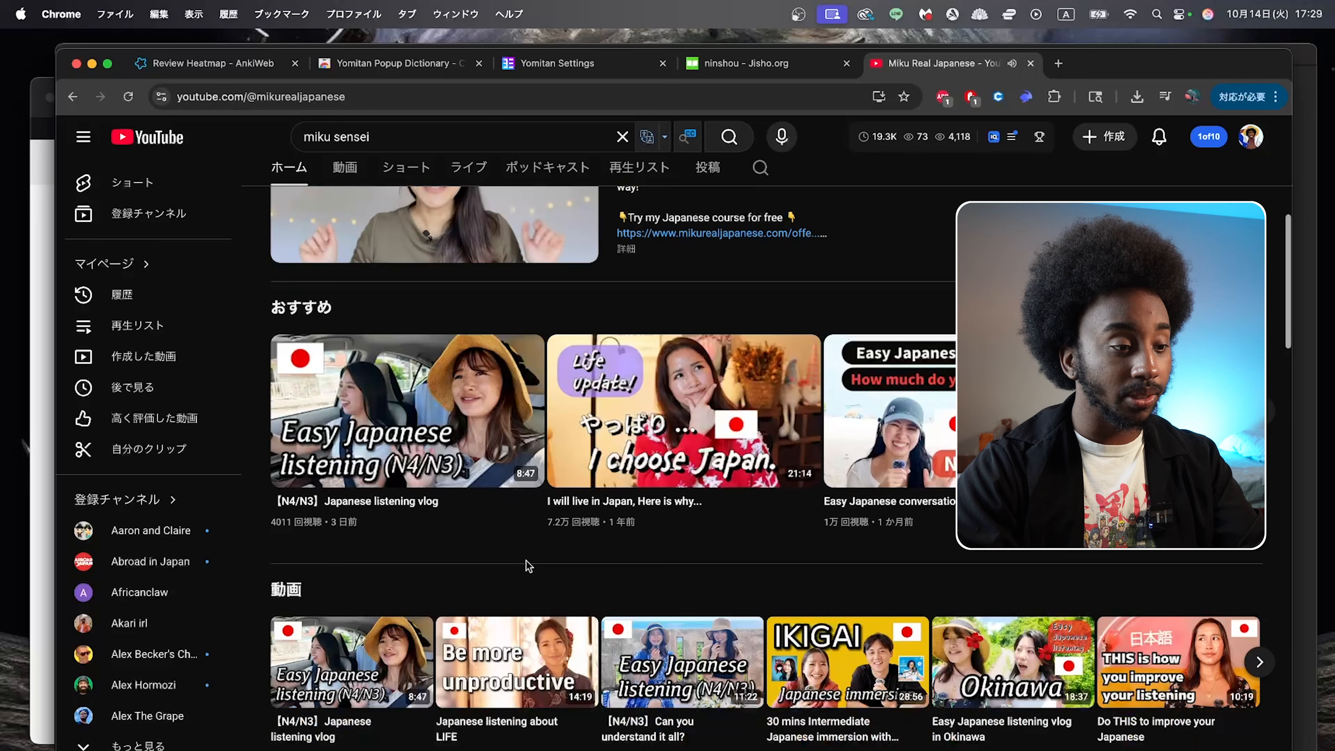
left_click(436, 465)
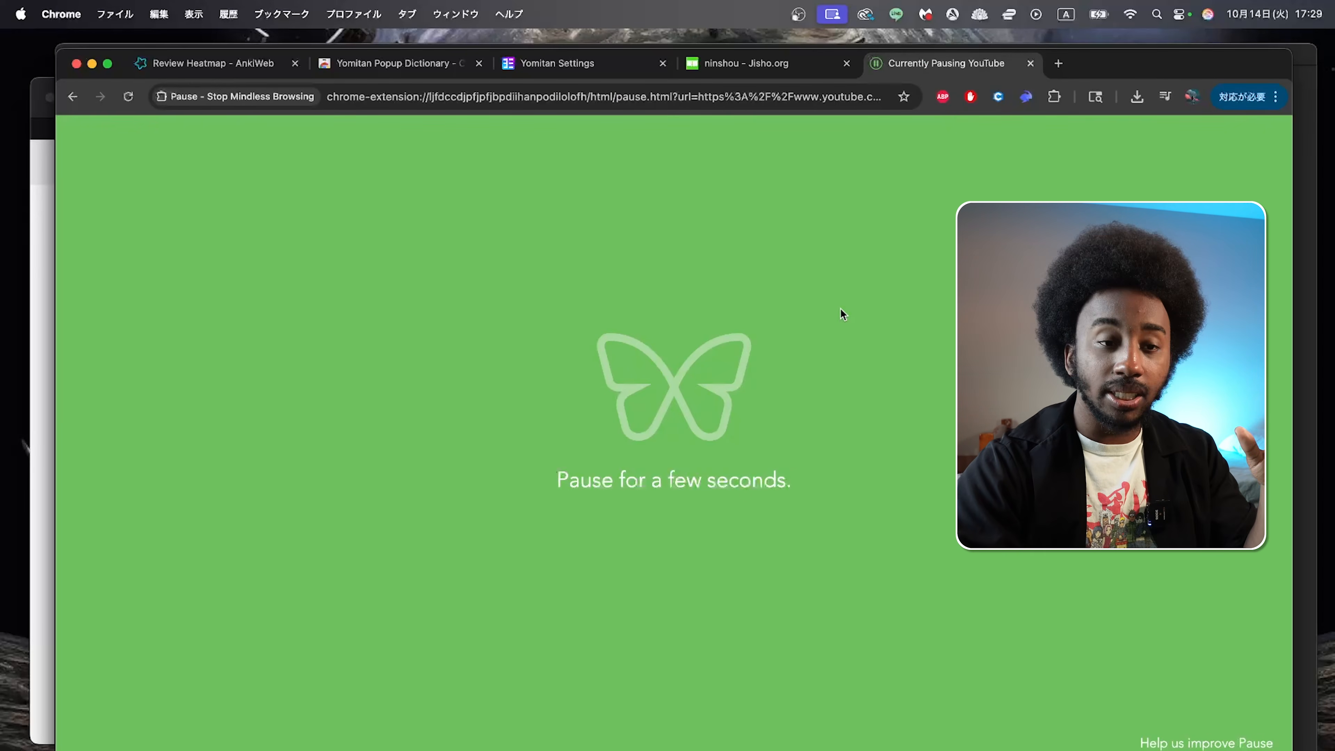
left_click(1090, 62)
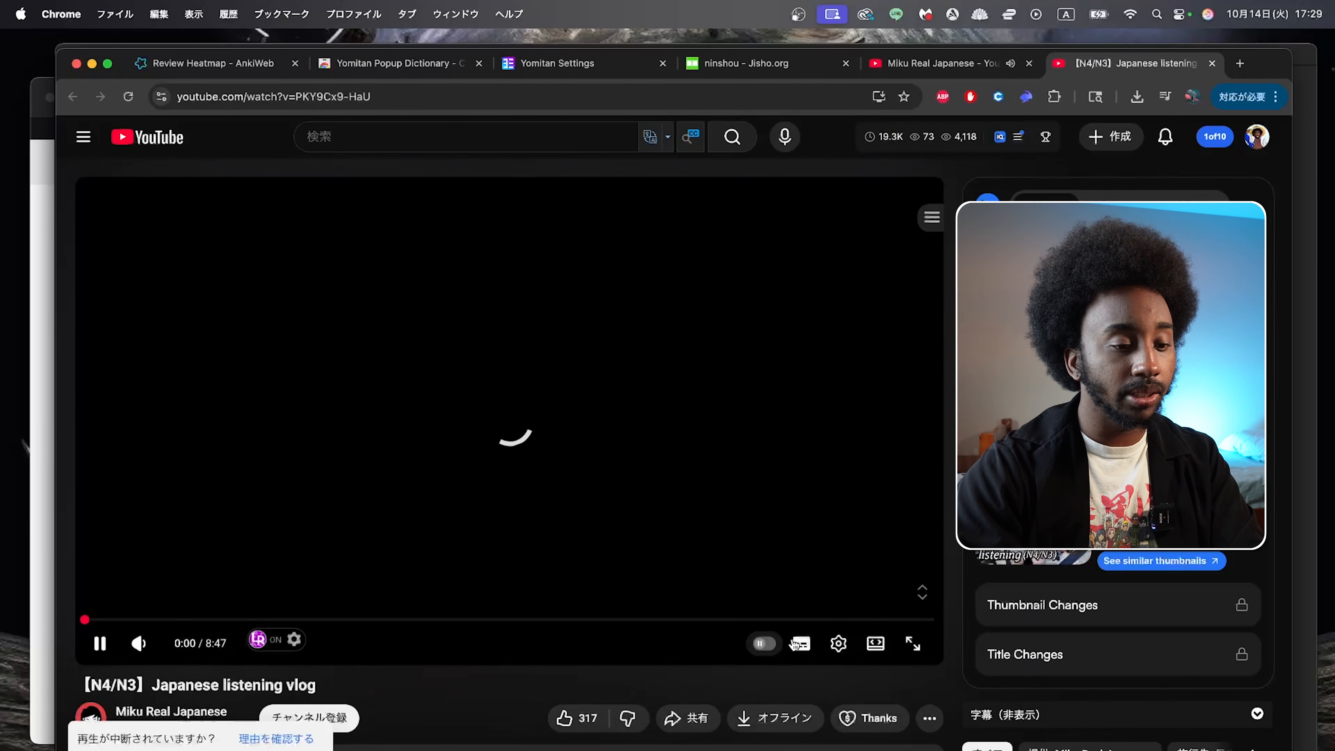
Step: Skip ahead in the listening vlog and check in its subtitle options that 日本語 is selected, keeping that choice
left_click(838, 644)
left_click(838, 644)
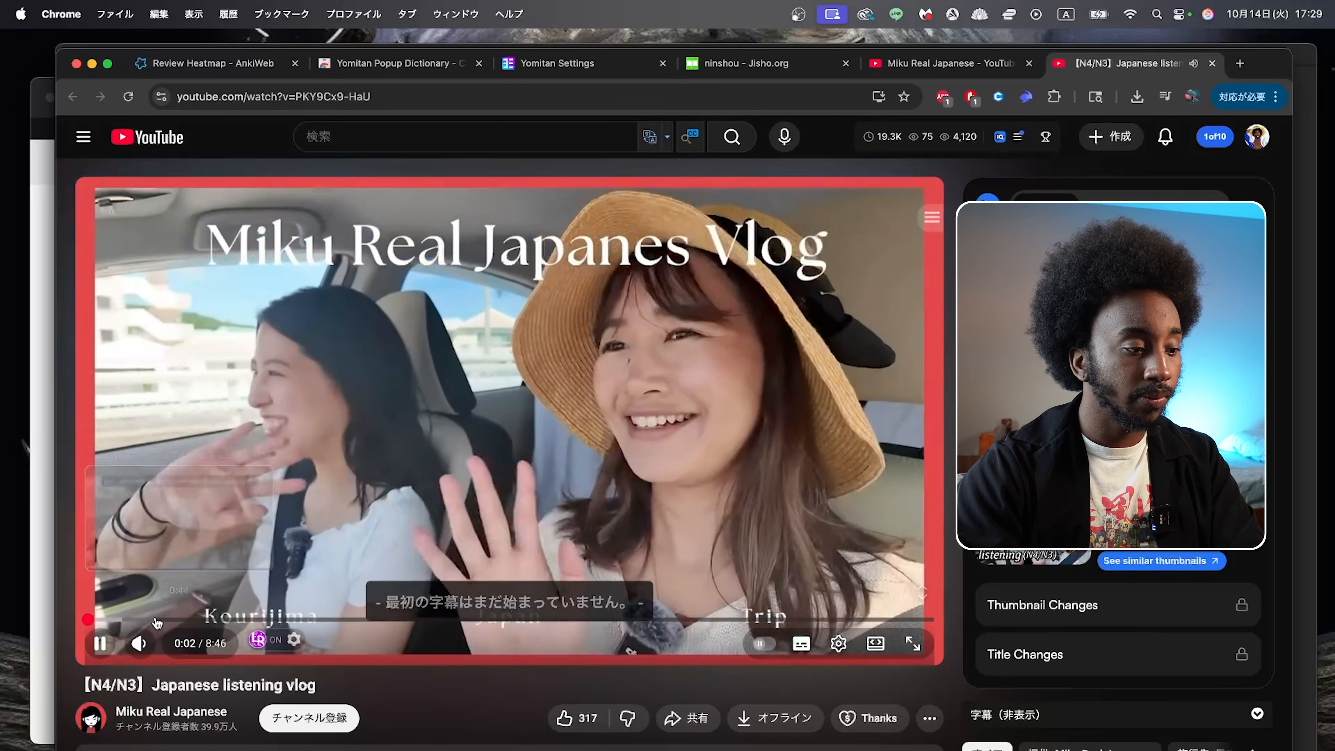
left_click(153, 620)
left_click(657, 479)
left_click(838, 643)
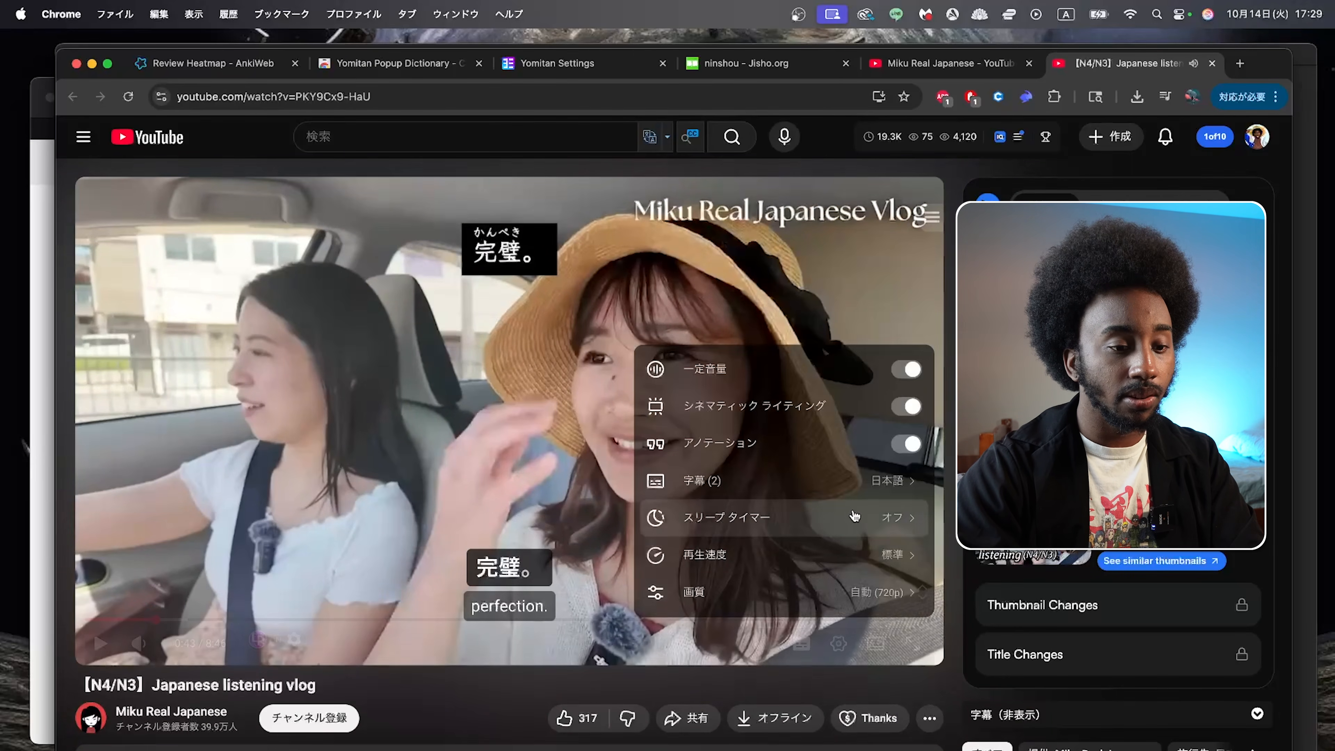
left_click(862, 482)
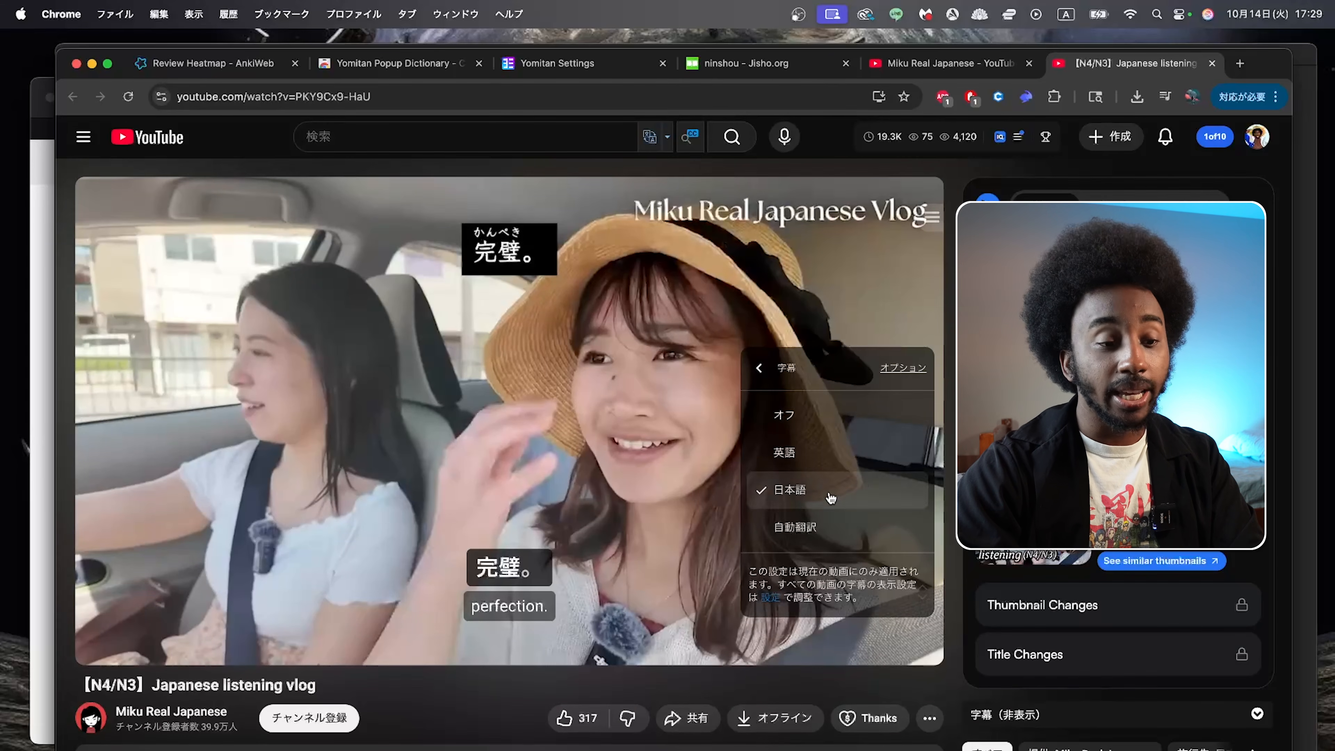
left_click(614, 466)
left_click(526, 479)
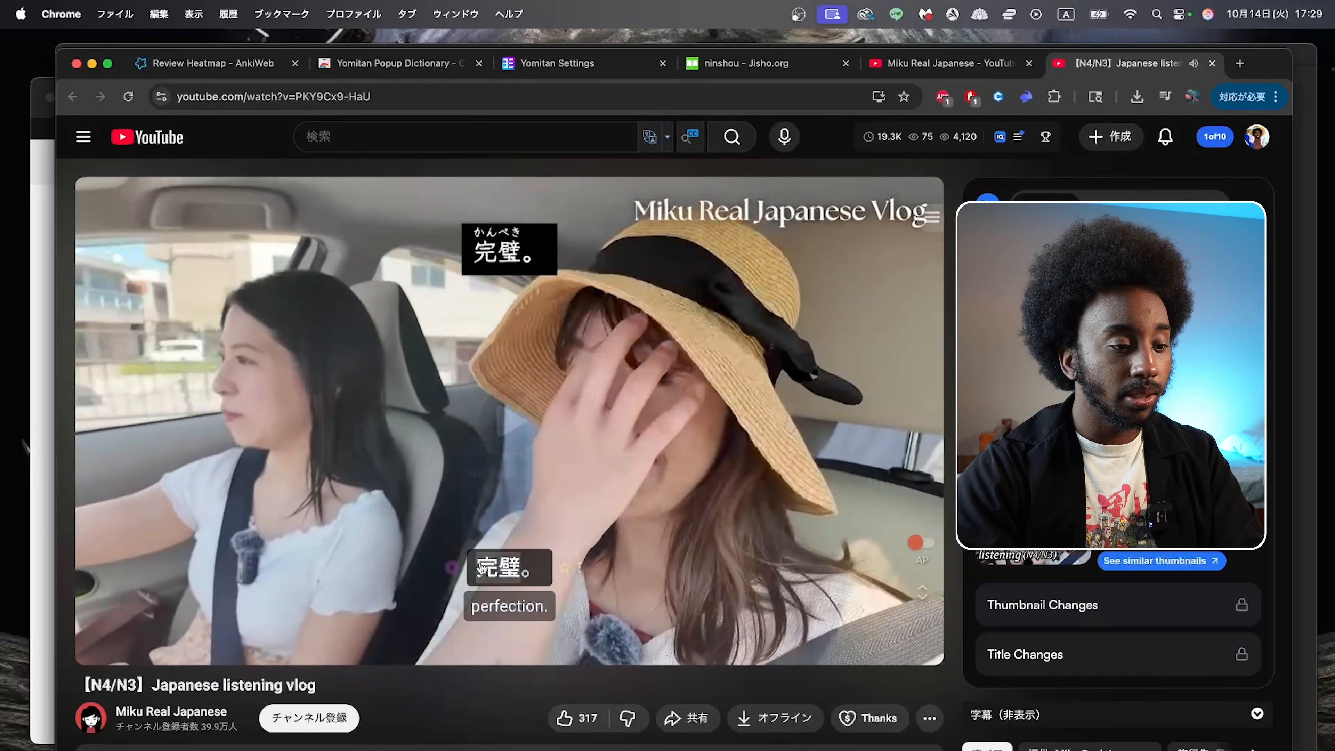
Step: Pause the vlog, look up 古 in the Japanese caption with the dictionary popup, and switch to the Immersion Deck in Anki
mouse_move(480, 567)
left_click(429, 452)
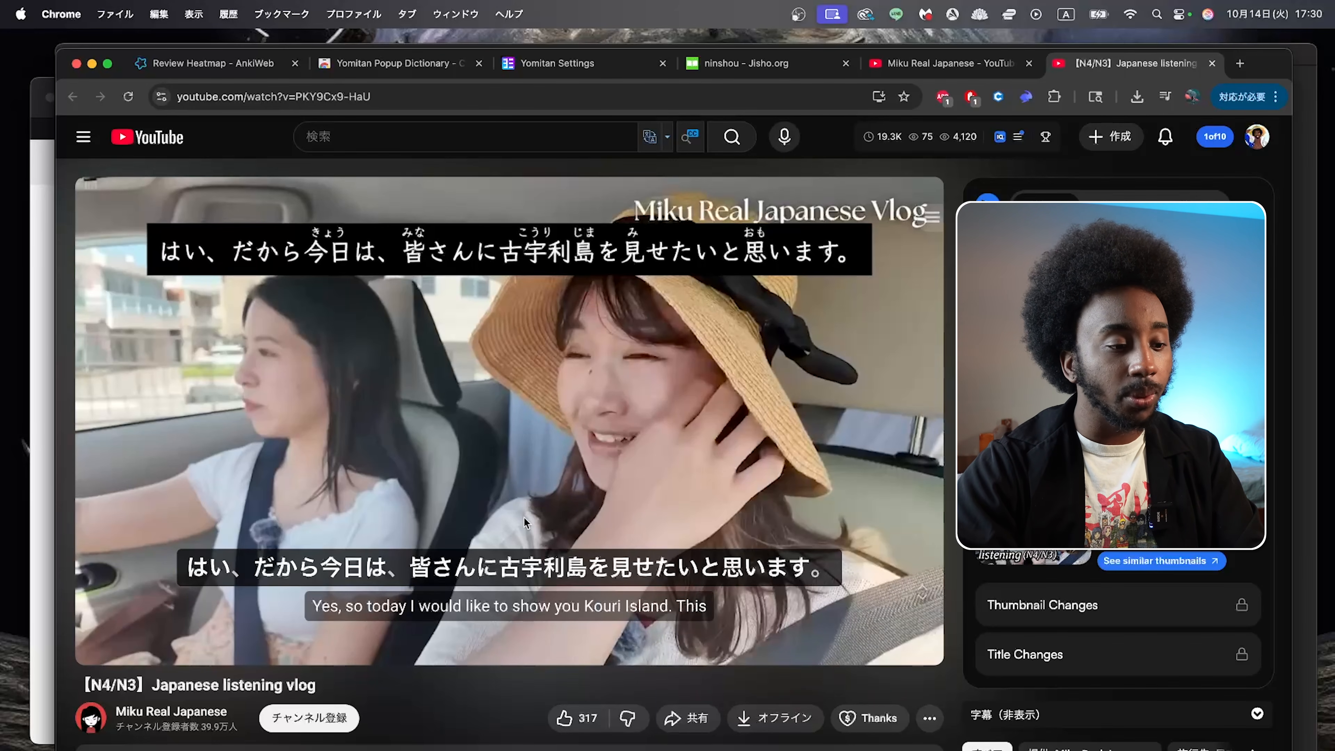
mouse_move(508, 573)
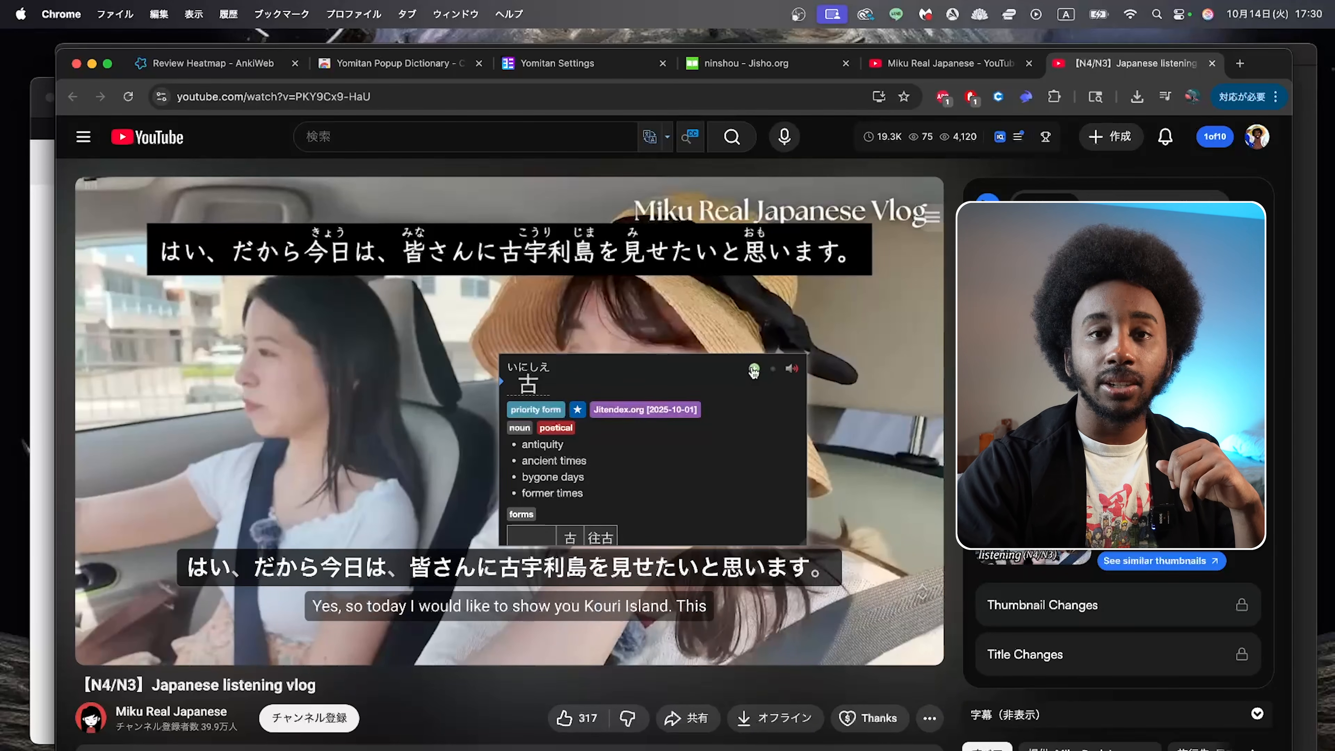
left_click(703, 378)
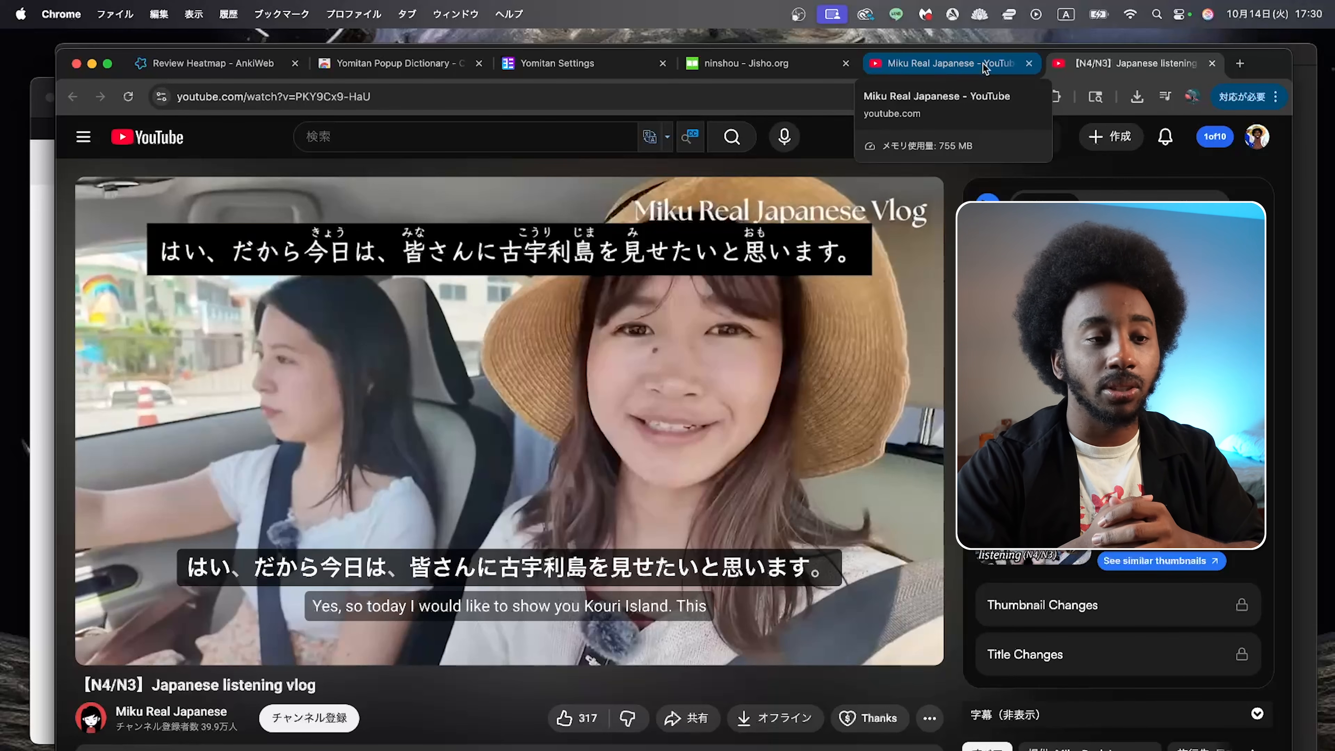
left_click(1305, 170)
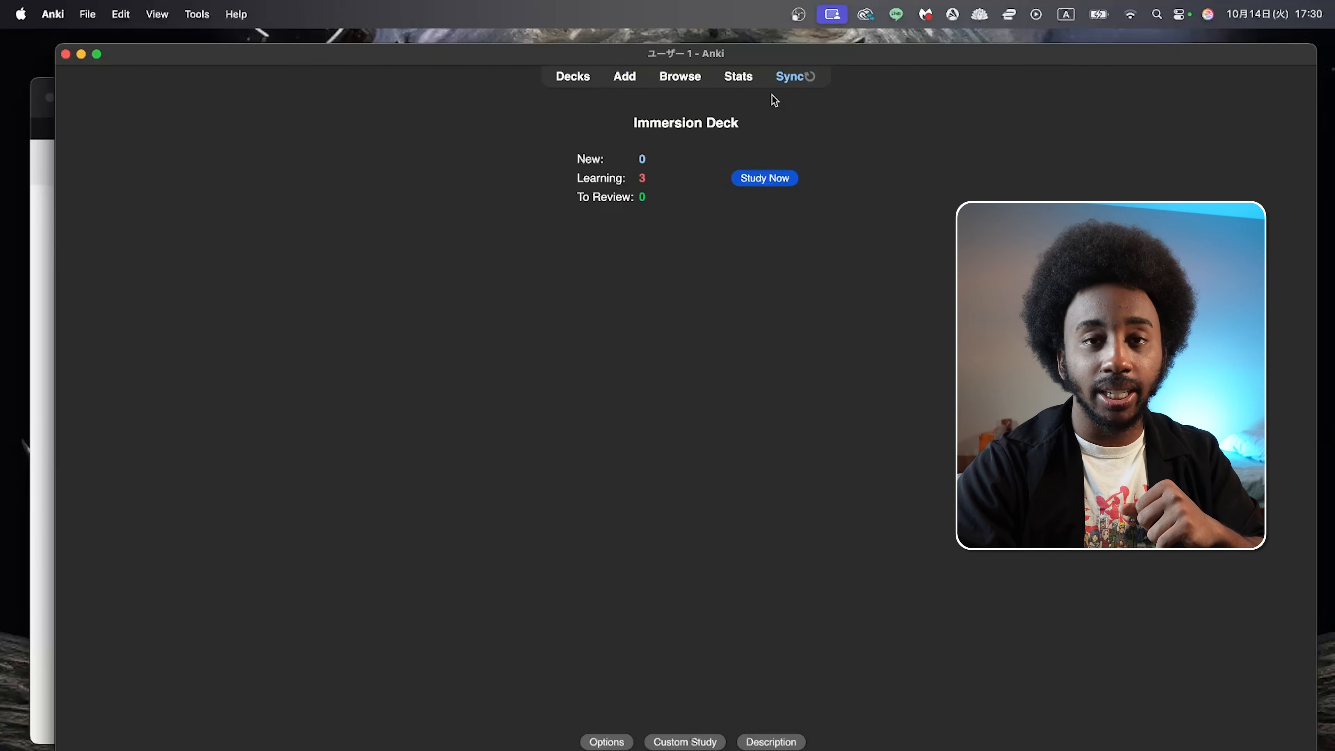